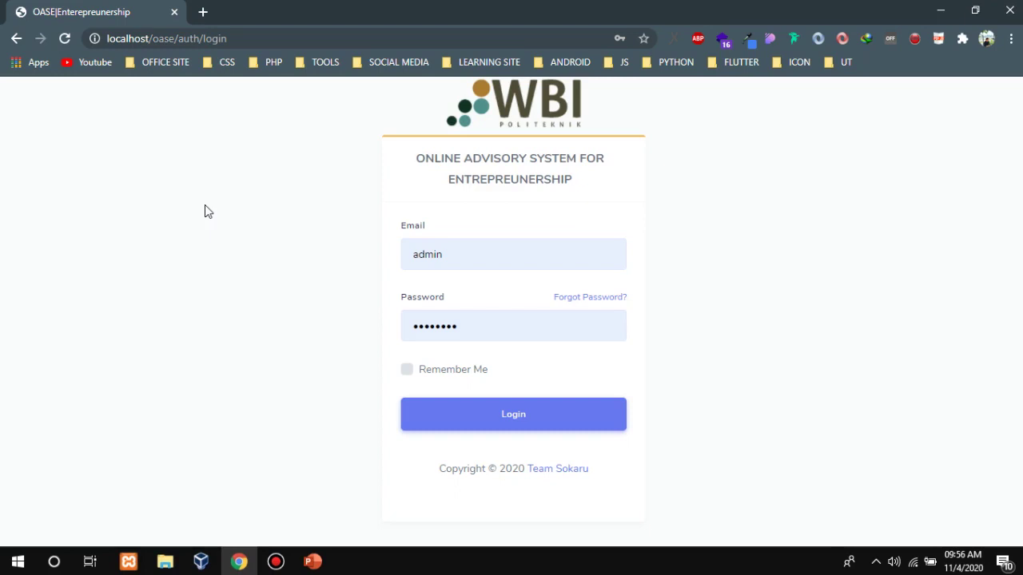
Log in as administrator using the saved admin email suggestion and the admin password.
key("Tab")
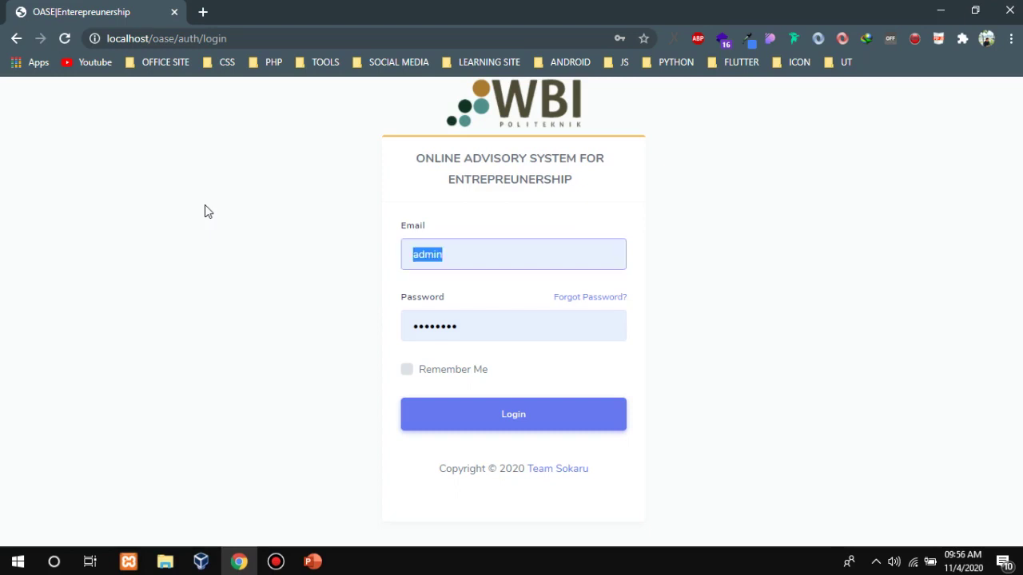
key("End")
type("@wbi")
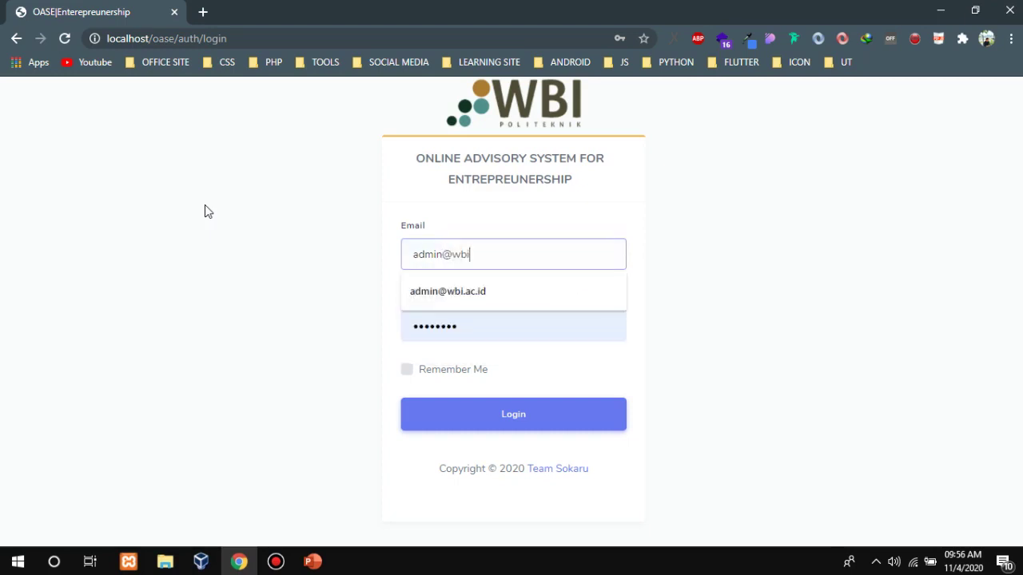
key("Down")
key("Return")
key("Tab")
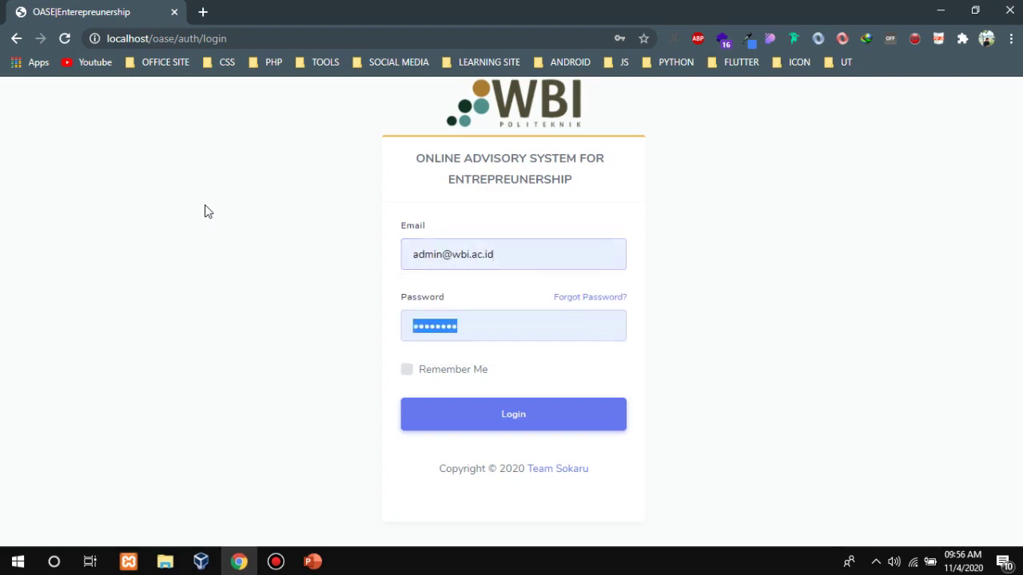
type("ad••••••••••")
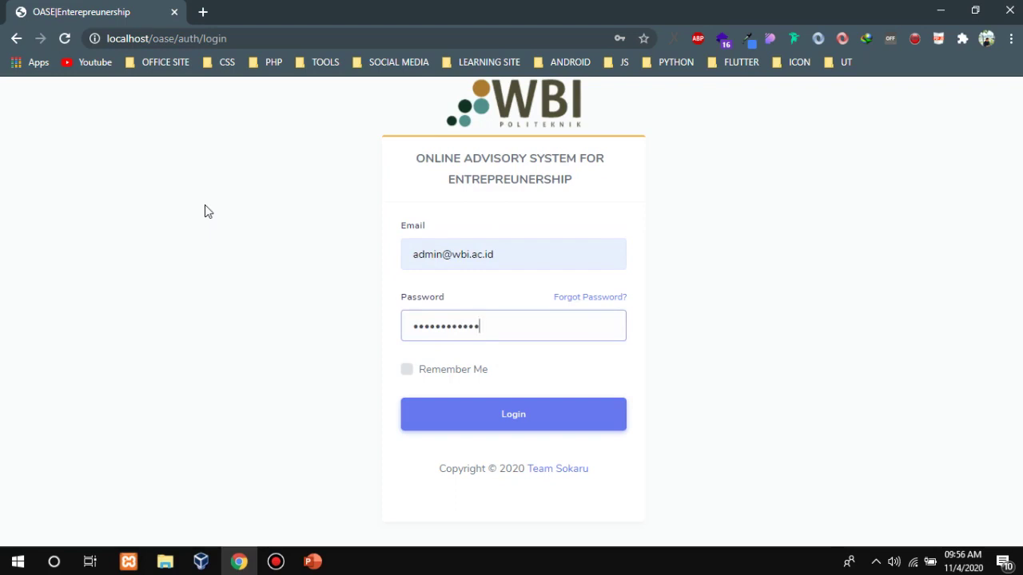
key("Return")
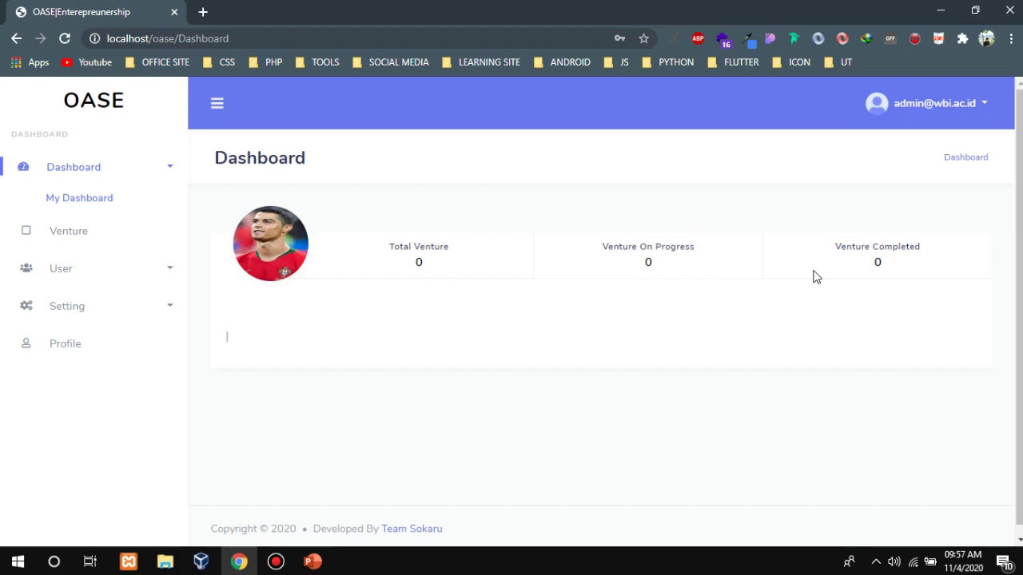
View the User Account list, then go to the empty Student page.
left_click(132, 270)
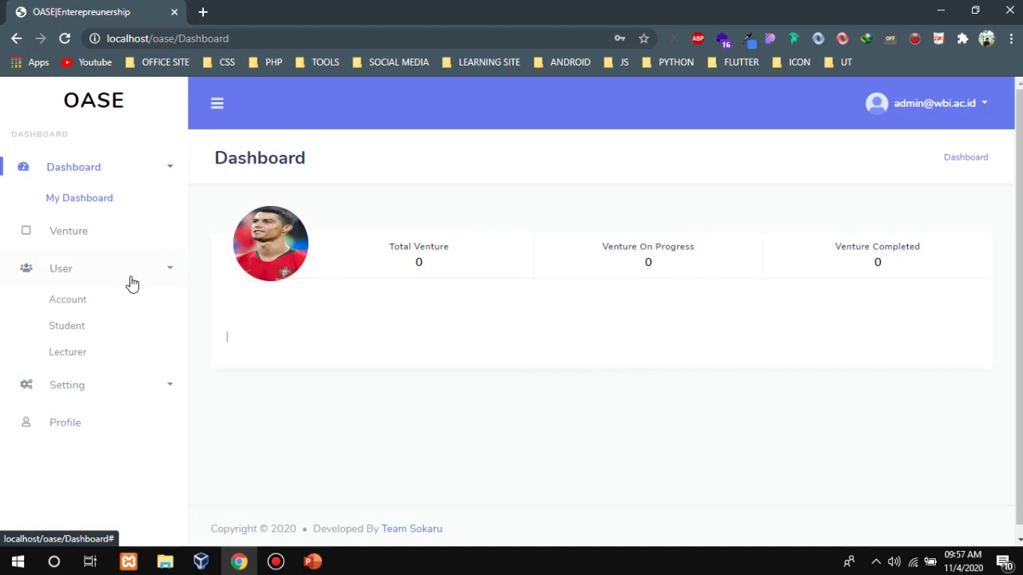
left_click(110, 302)
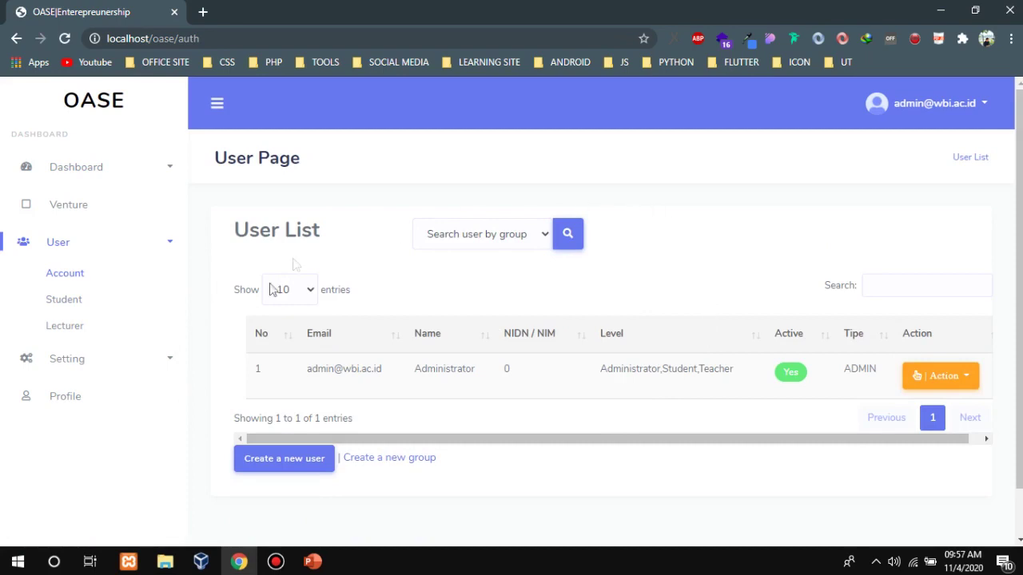
left_click_drag(389, 371, 307, 357)
left_click(367, 238)
left_click(100, 305)
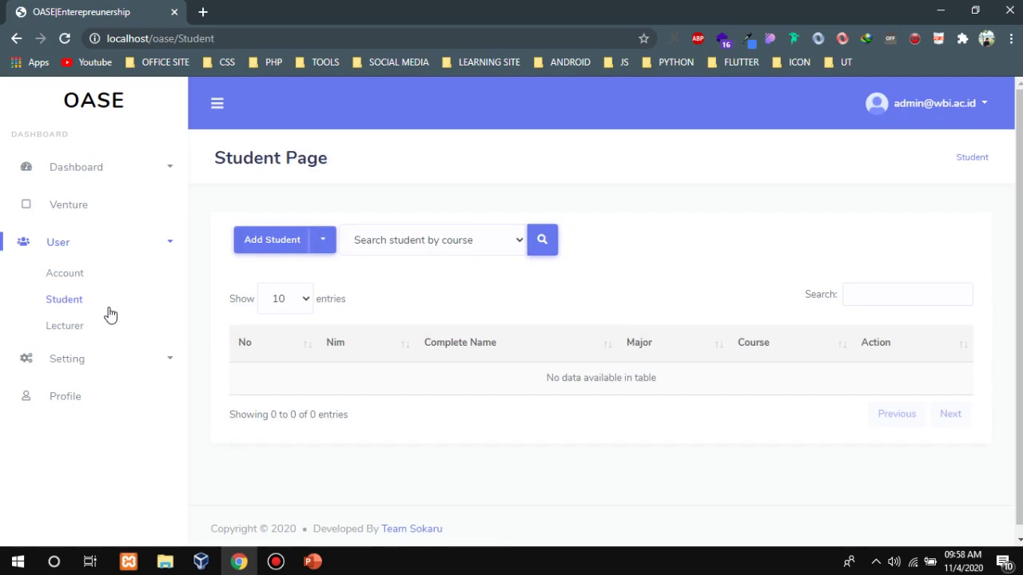
Preview the manual Entry Data student form and the Import Excel dialog, closing both.
left_click(323, 244)
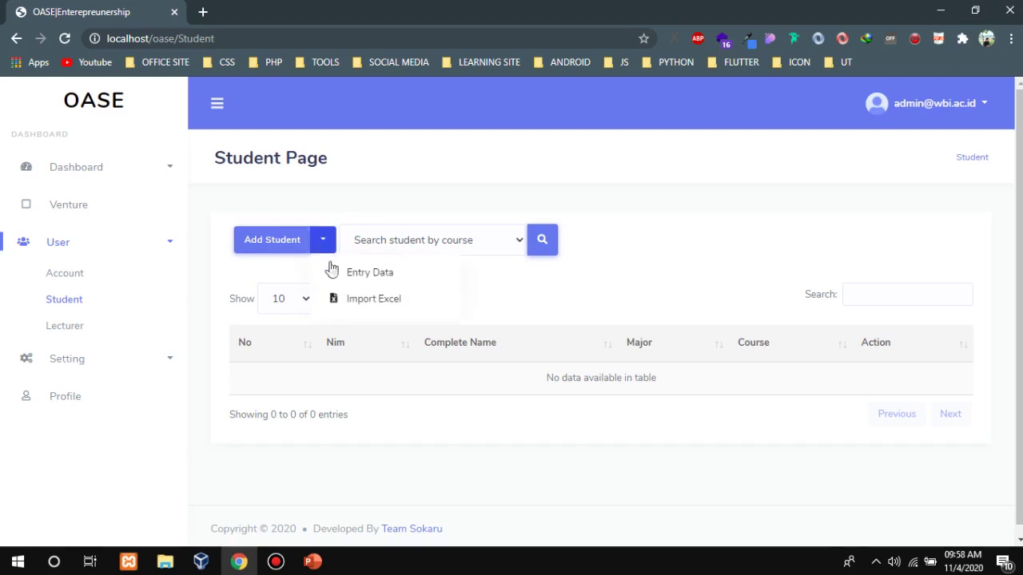
left_click(334, 276)
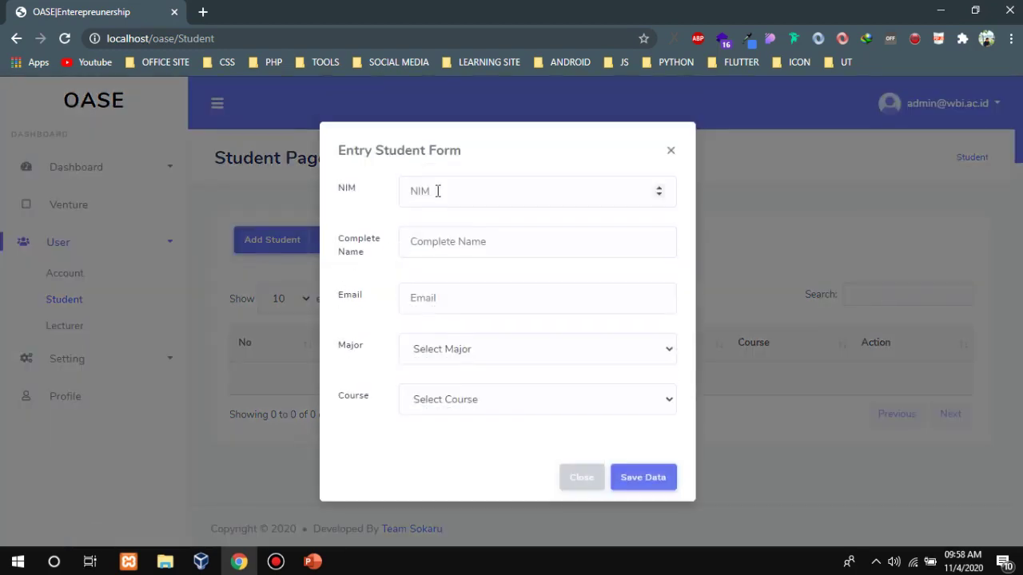
left_click(434, 239)
left_click(432, 199)
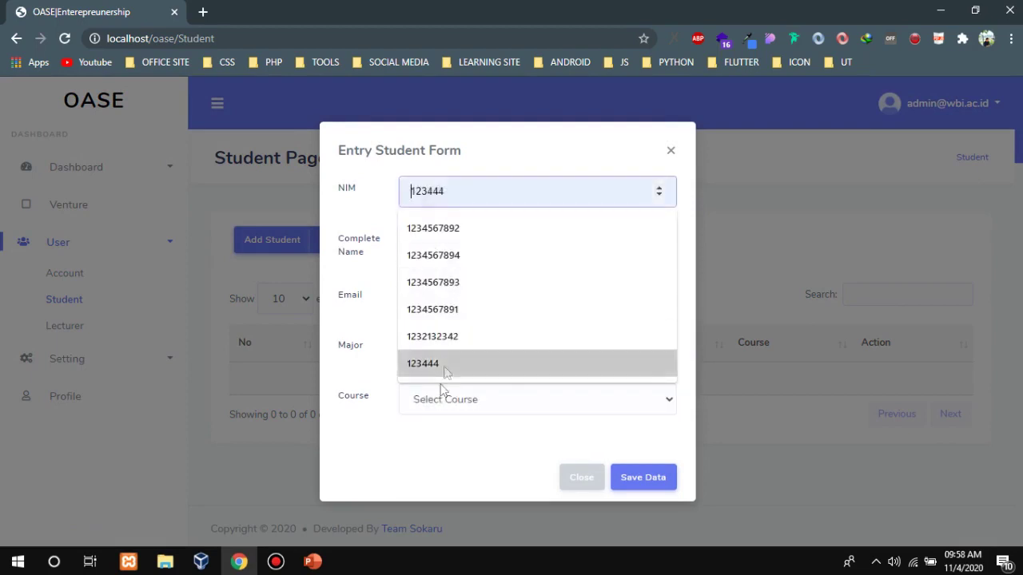
left_click(393, 427)
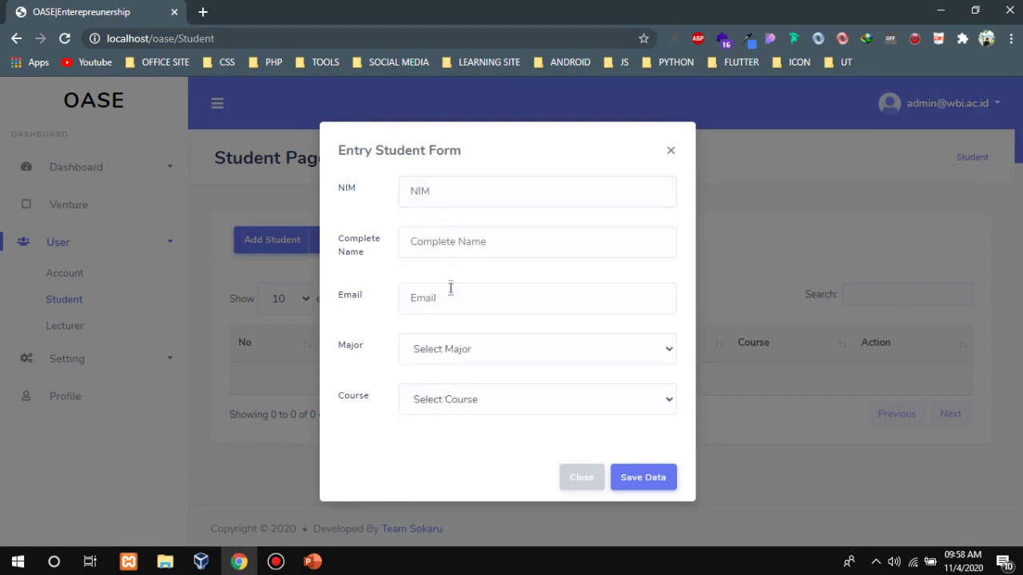
left_click(577, 480)
left_click(323, 241)
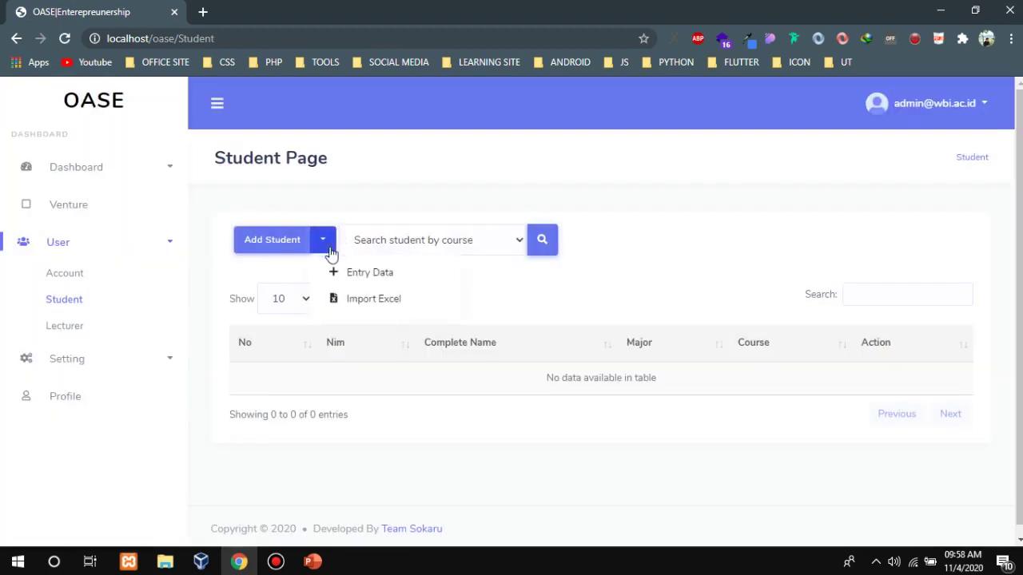
left_click(357, 299)
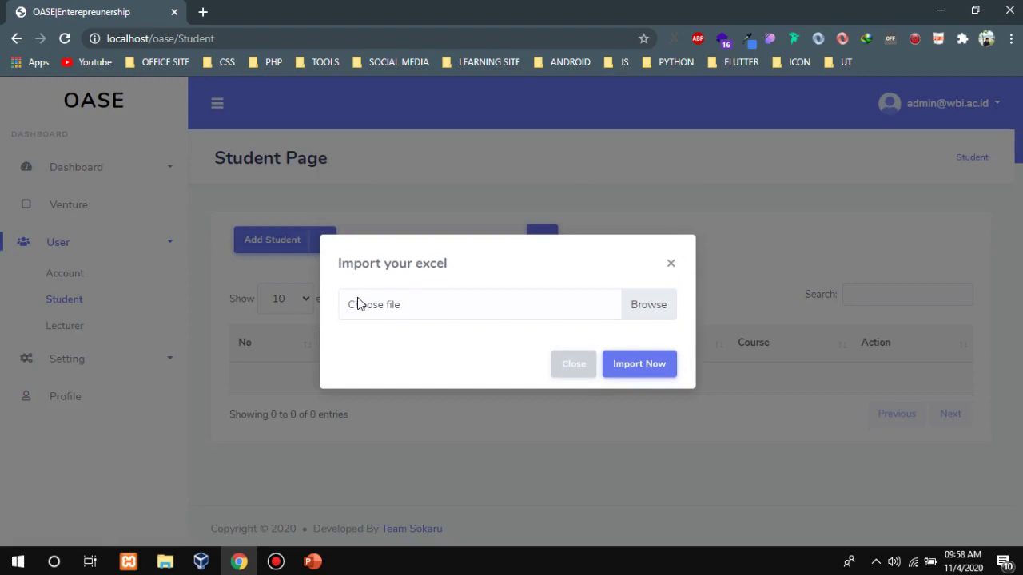
left_click(557, 374)
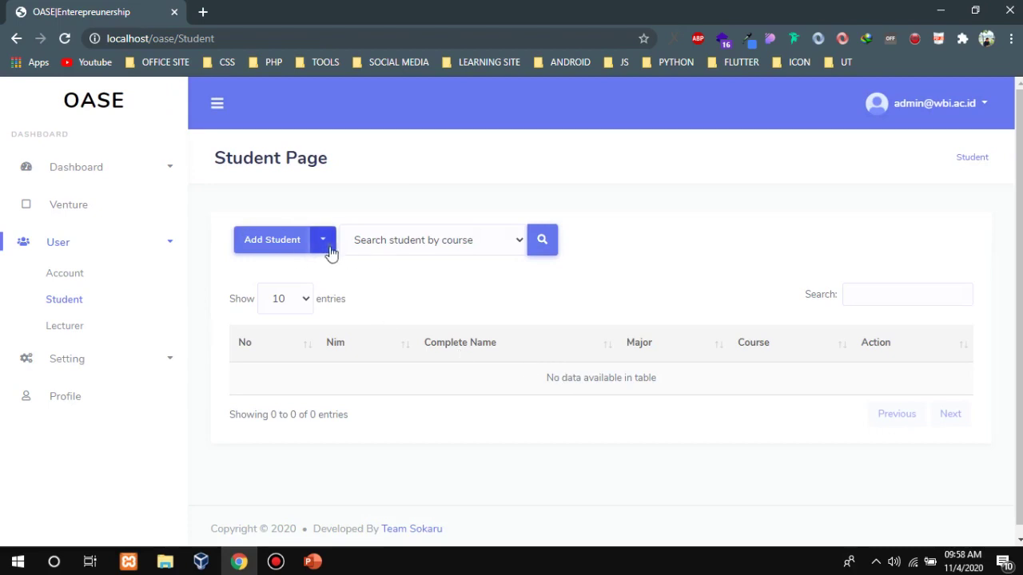
Reopen the student entry form, close it unsaved, and bring up the Import Excel dialog.
left_click(327, 248)
left_click(349, 273)
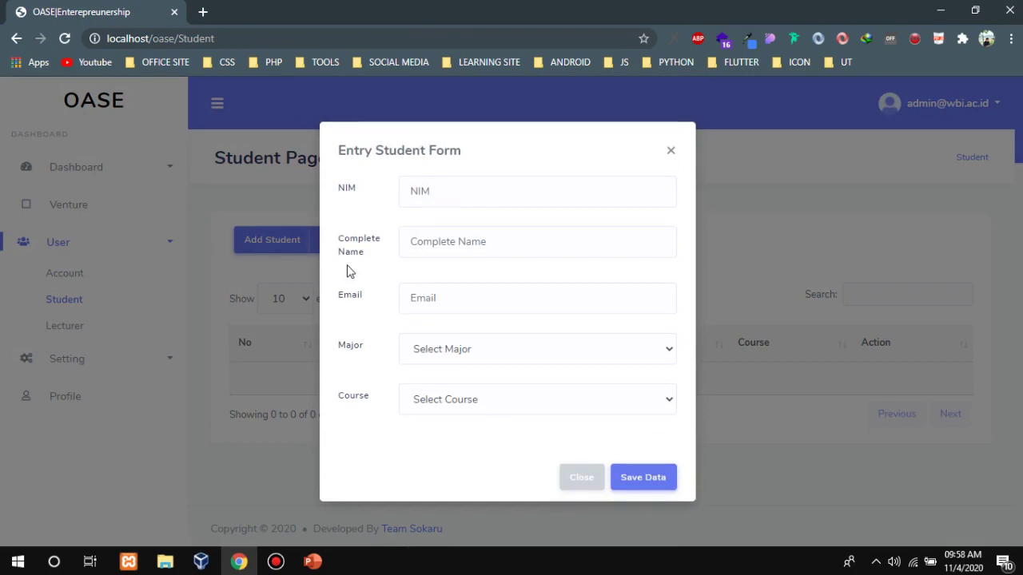
left_click(412, 191)
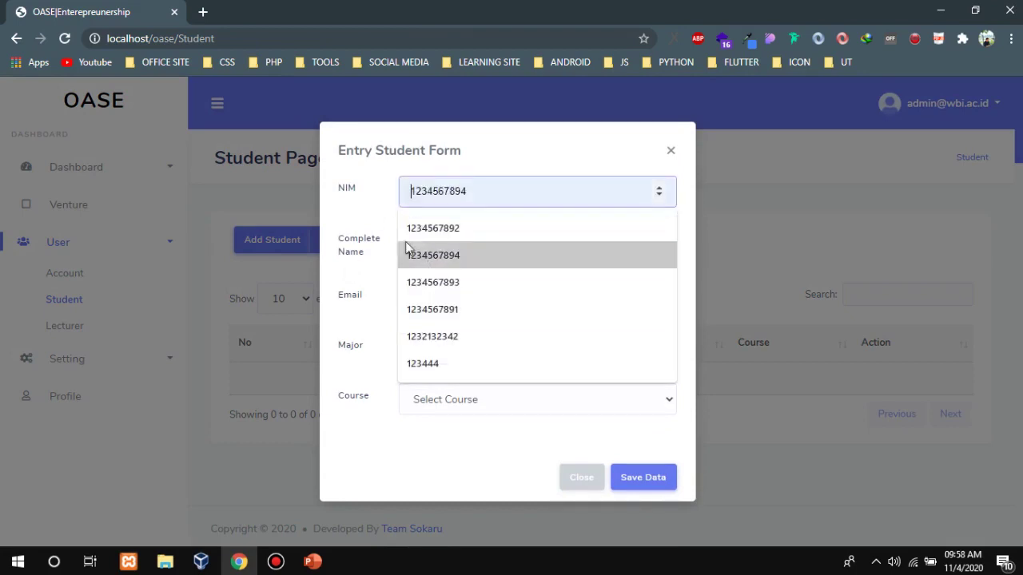
left_click(386, 236)
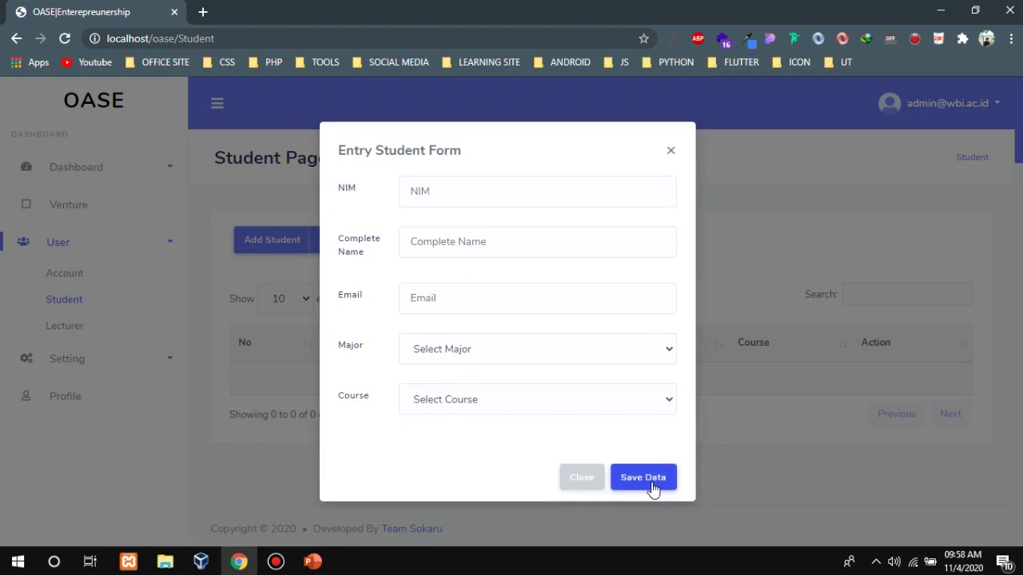
left_click(589, 478)
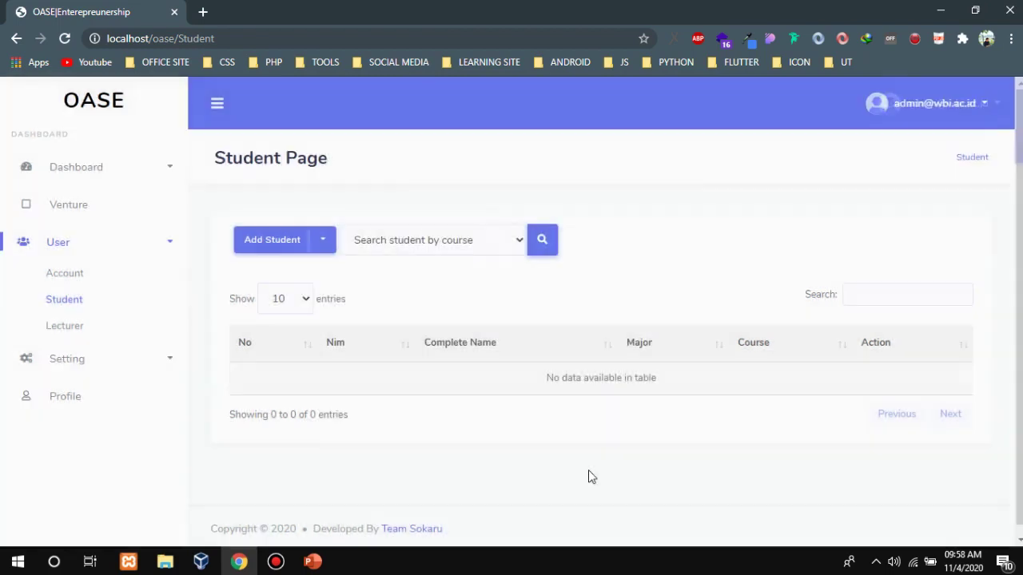
left_click(324, 241)
left_click(363, 299)
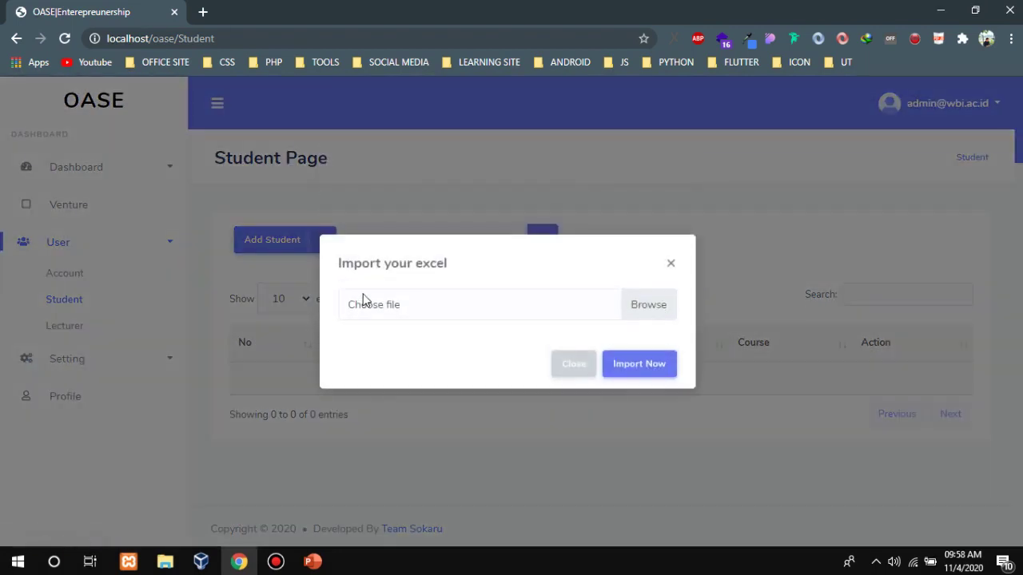
Open the Coba Upload workbook from D:\Test File in Excel.
left_click(166, 561)
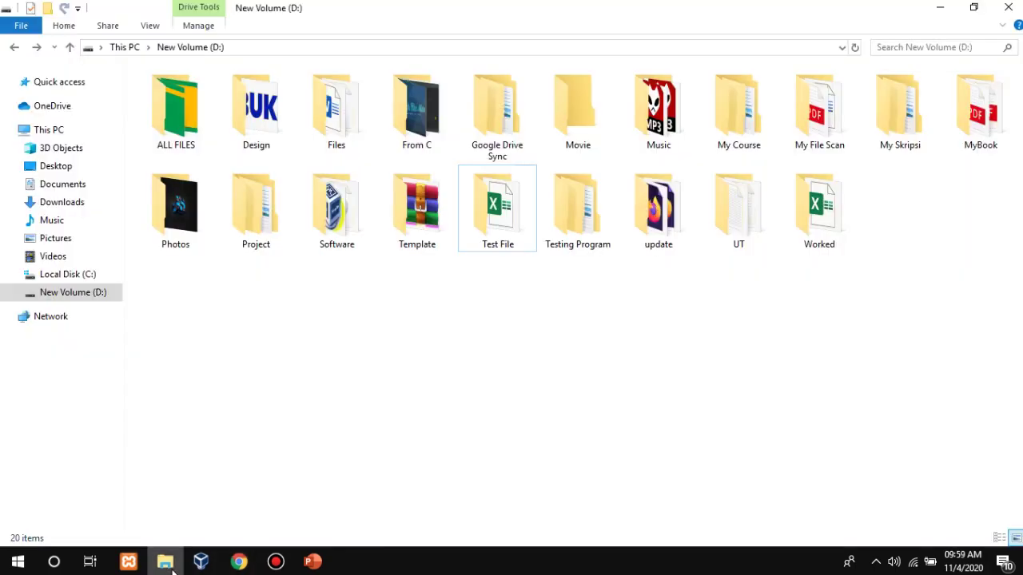
double_click(515, 247)
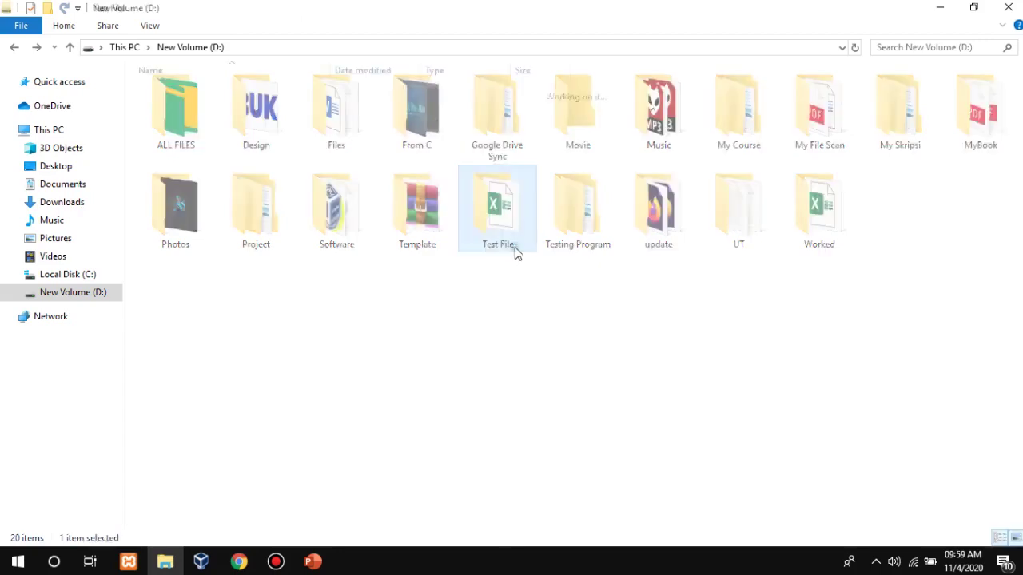
left_click(235, 100)
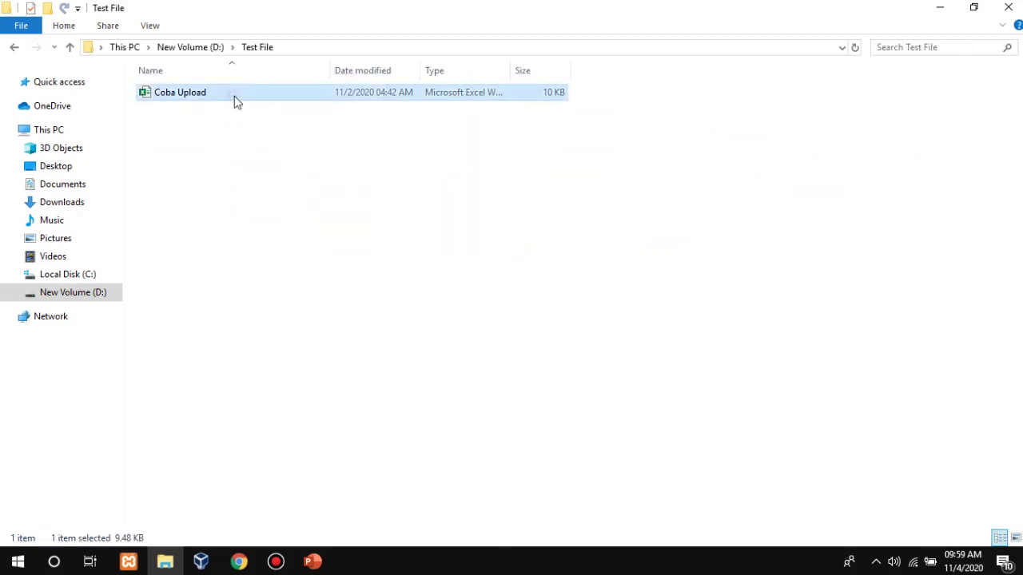
left_click(497, 353)
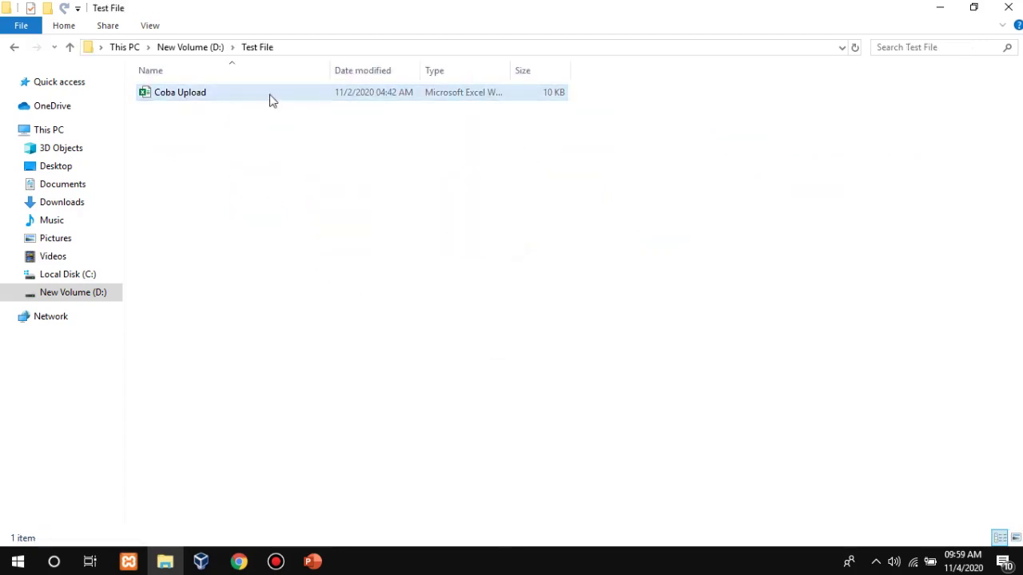
double_click(271, 100)
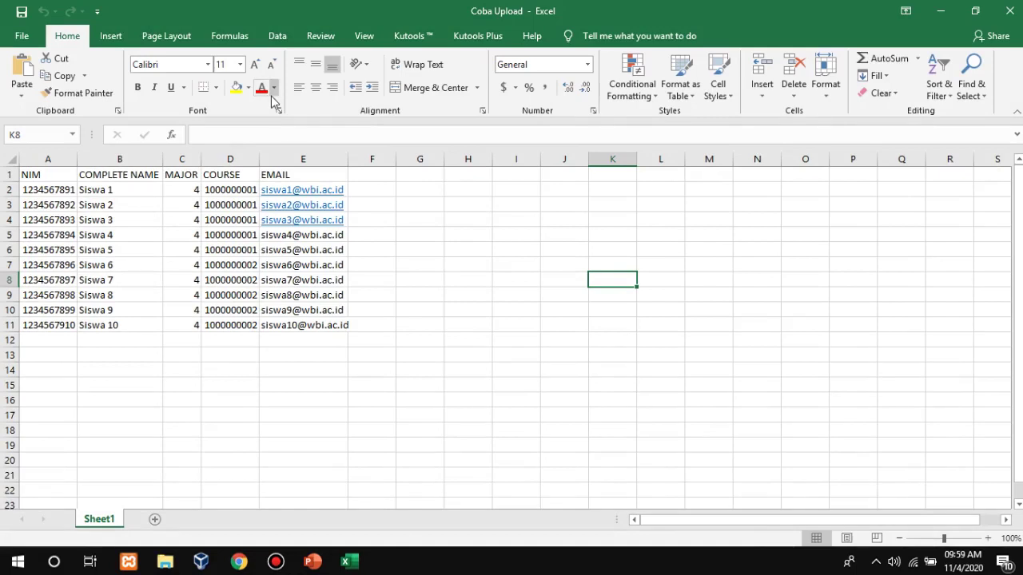
Review the NIM, COMPLETE NAME, MAJOR, COURSE and EMAIL columns of the 10 student rows.
left_click_drag(497, 351, 29, 173)
left_click(40, 159)
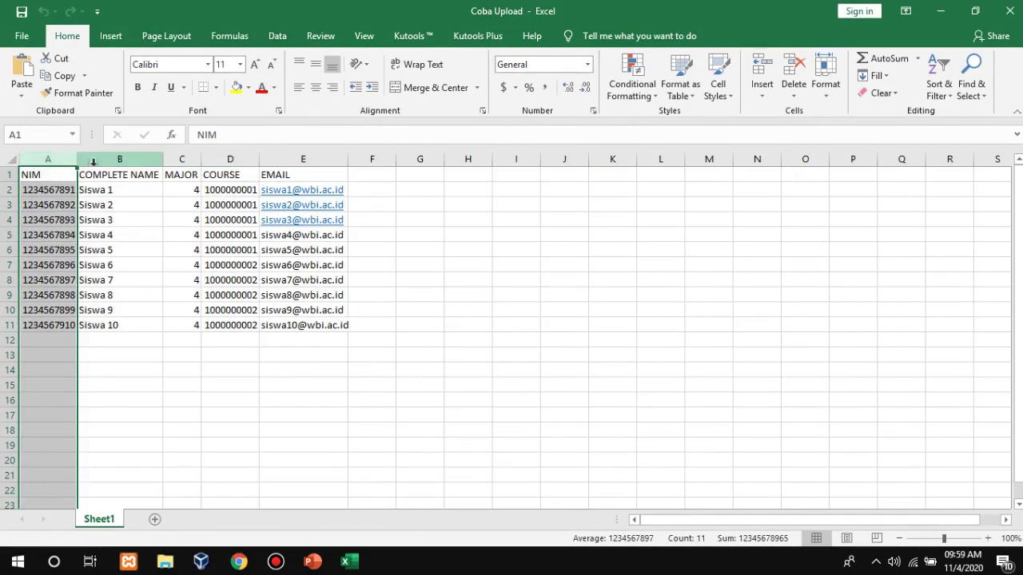
left_click(125, 159)
left_click(181, 159)
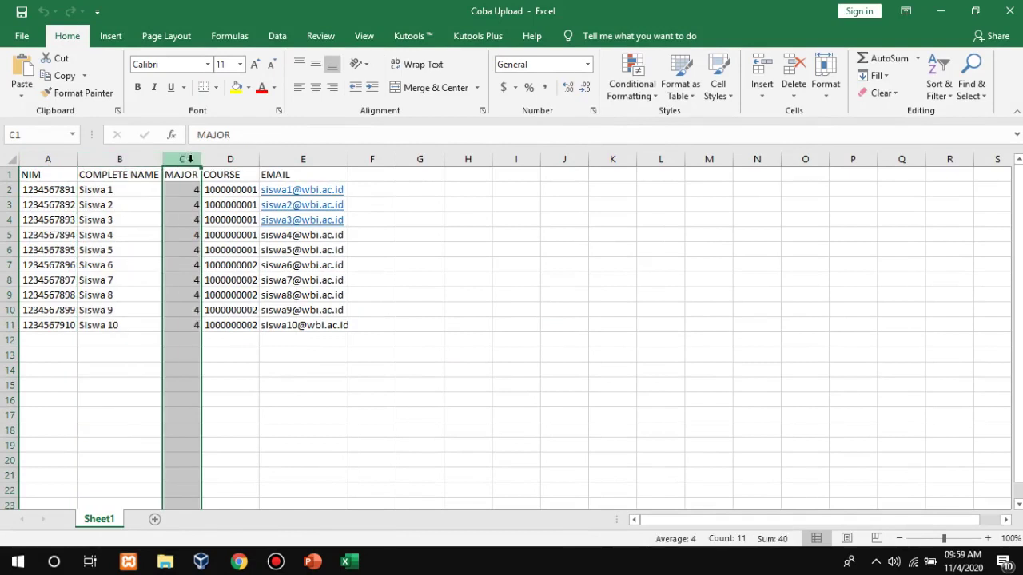
left_click(220, 159)
left_click(315, 159)
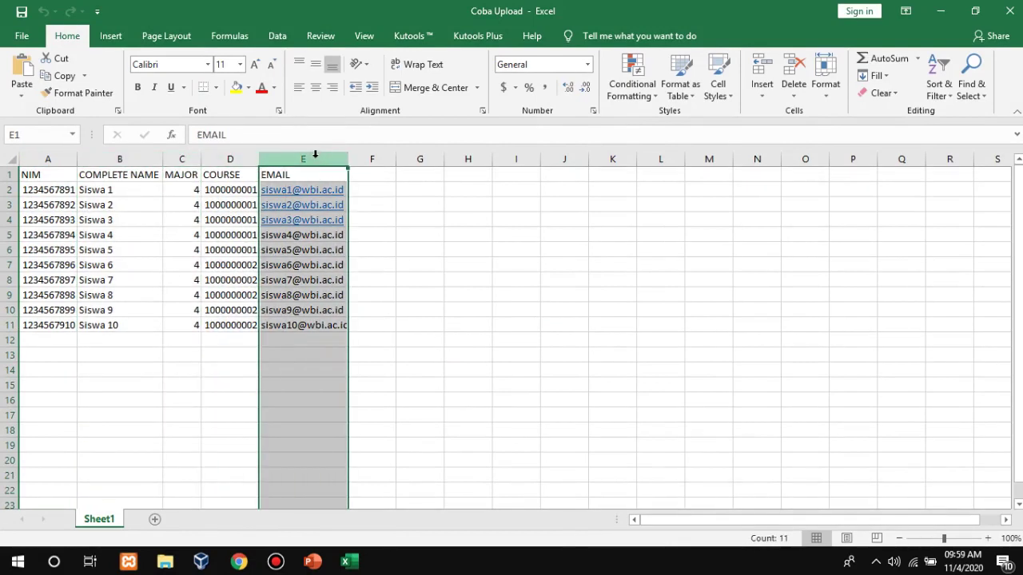
left_click(402, 413)
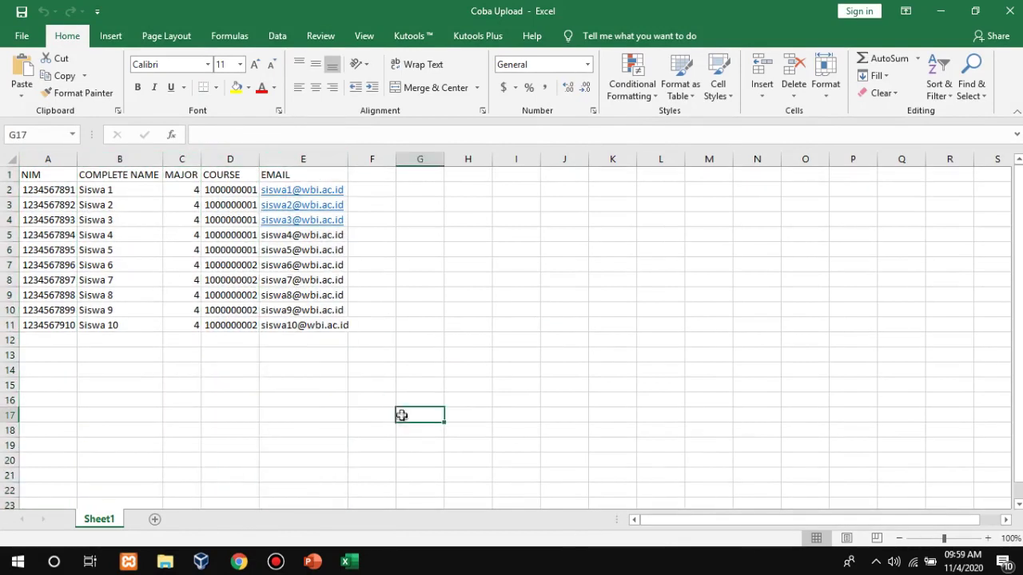
left_click_drag(405, 373, 34, 177)
left_click(339, 433)
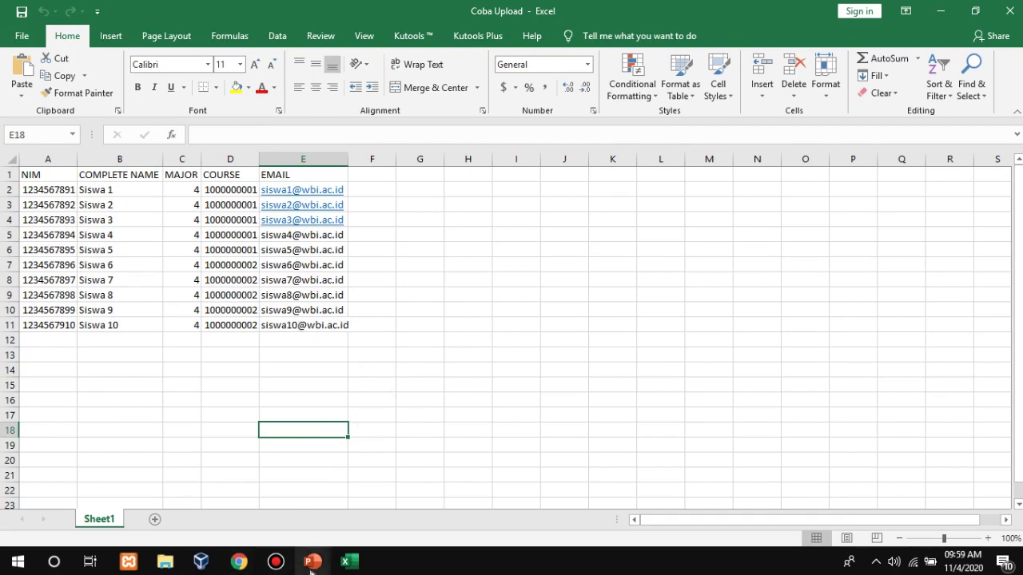
left_click(409, 381)
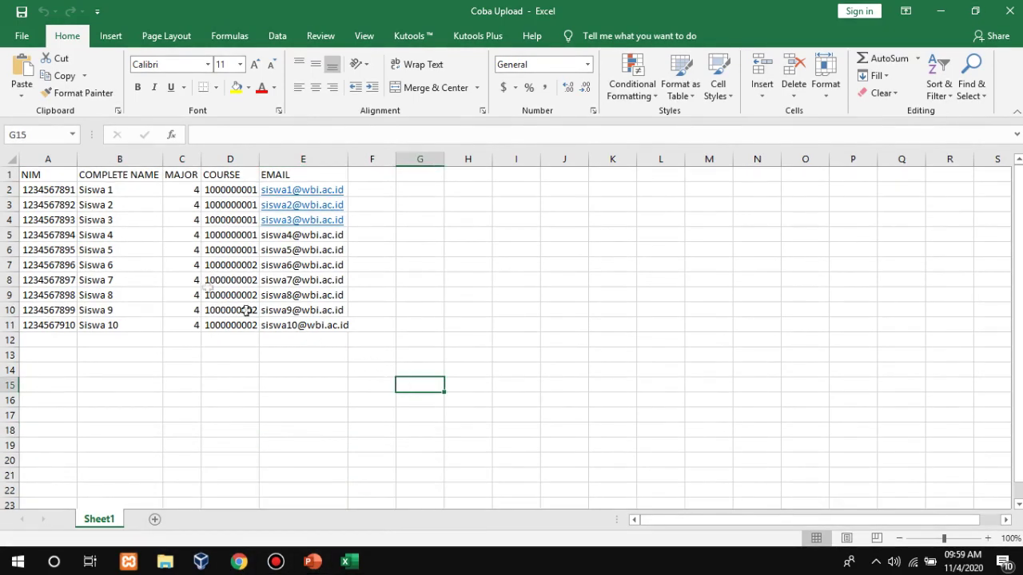
Close Excel and import Coba Upload.xlsx from D:\Test File as students.
left_click(1008, 10)
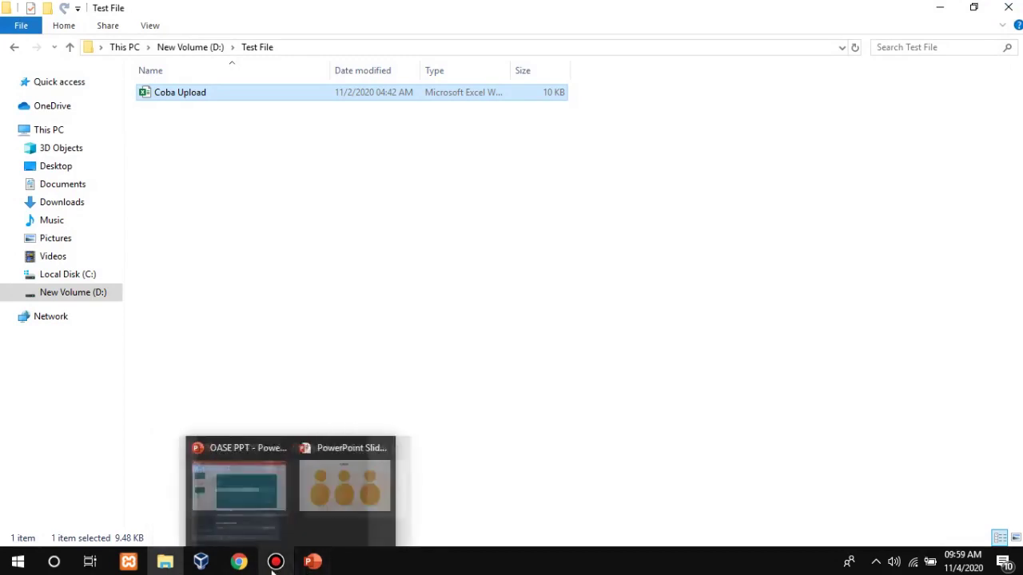
mouse_move(252, 566)
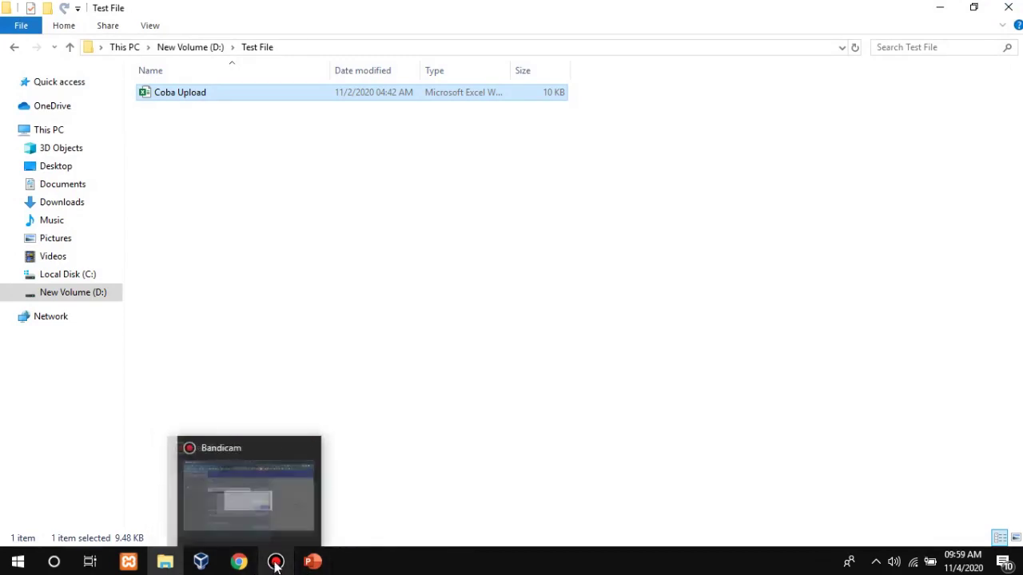
left_click(239, 564)
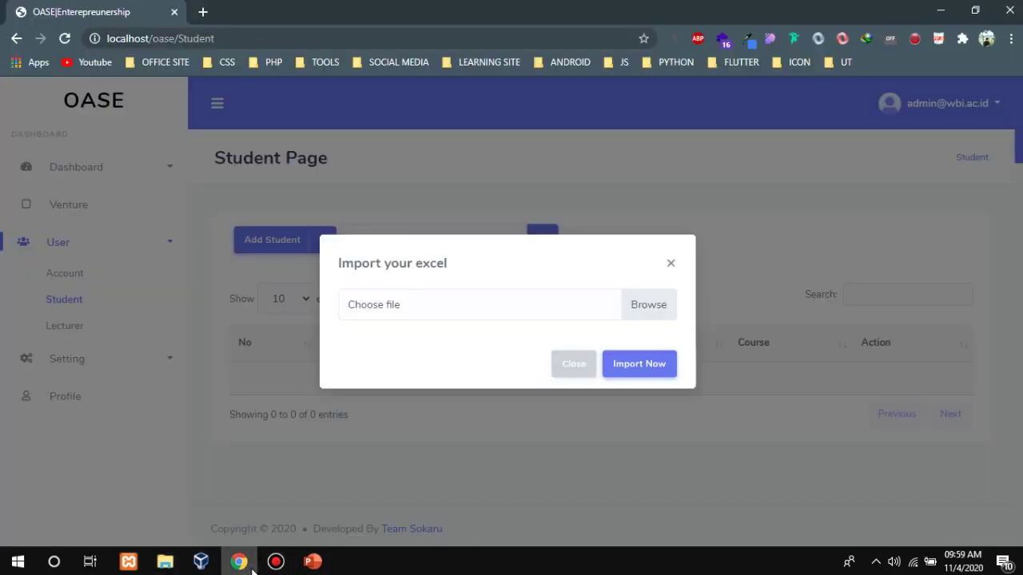
left_click(647, 312)
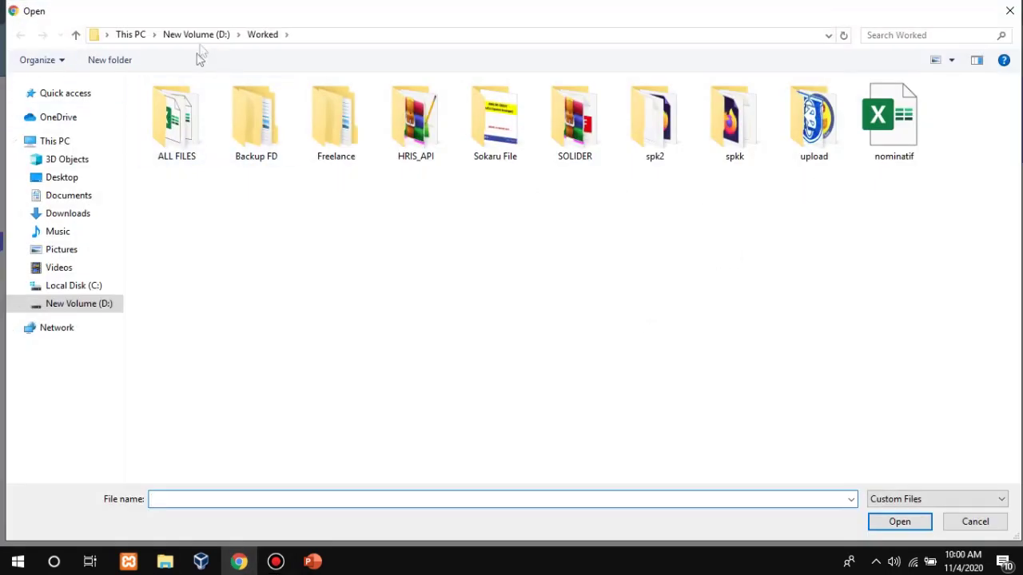
left_click(92, 306)
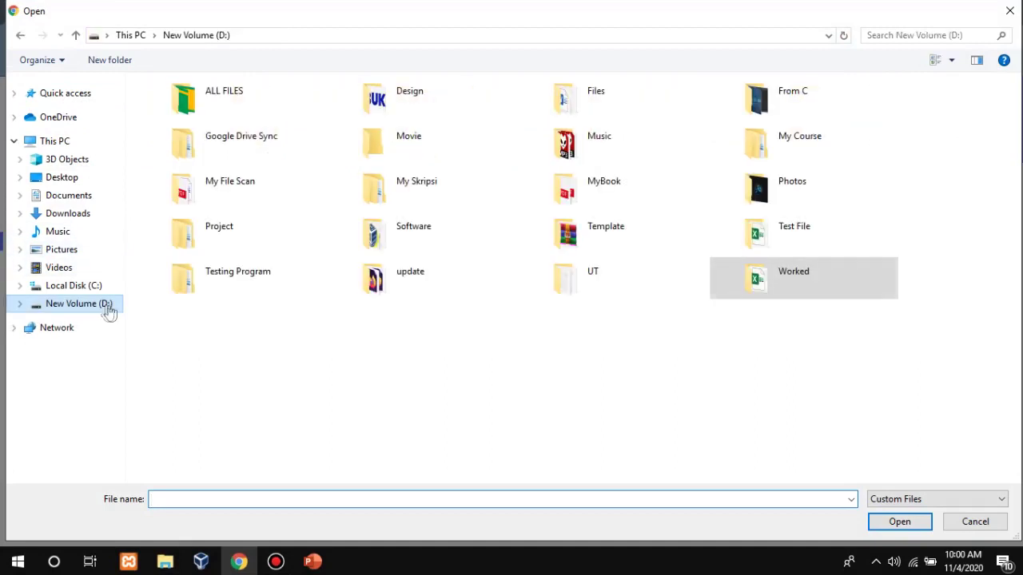
double_click(745, 248)
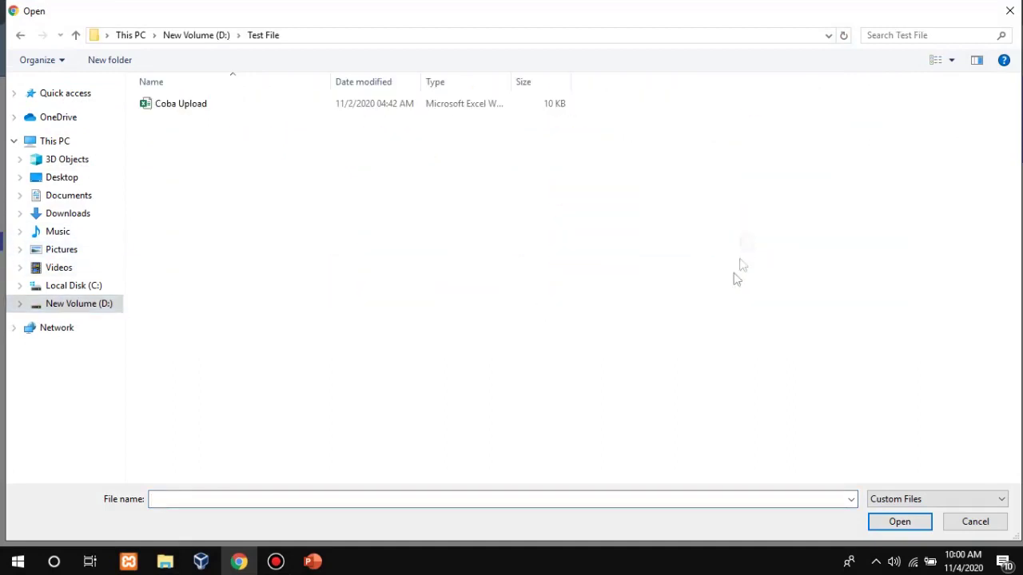
double_click(273, 110)
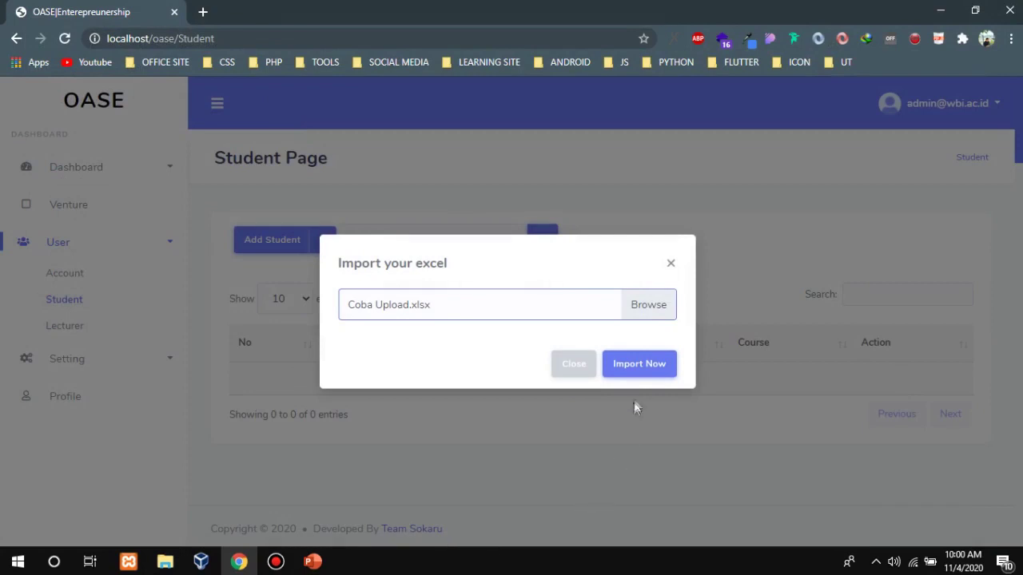
left_click(639, 377)
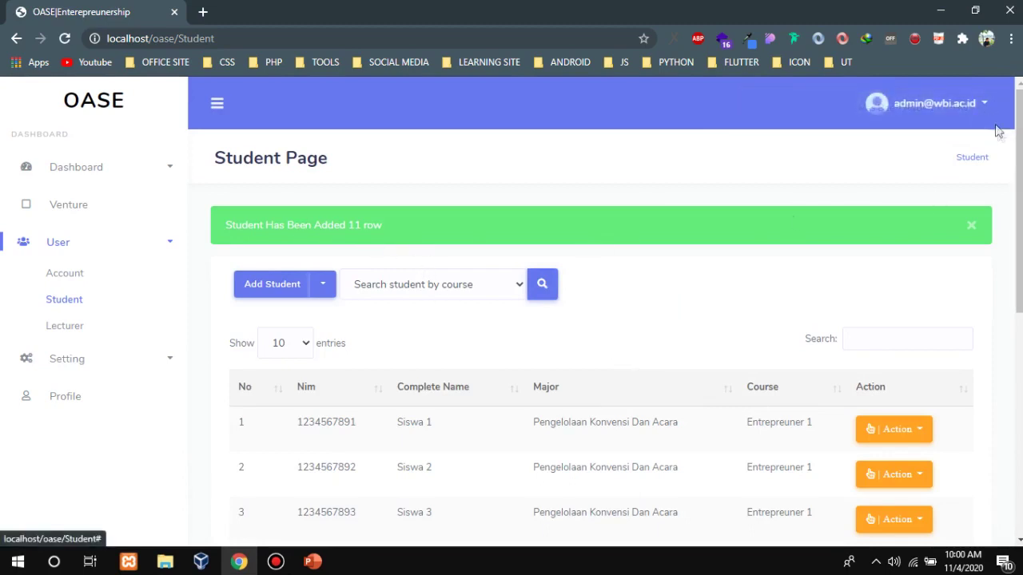
Dismiss the success alert, look over the imported Siswa students, then view the User Account list.
left_click(969, 227)
scroll(1007, 240, "down", 3)
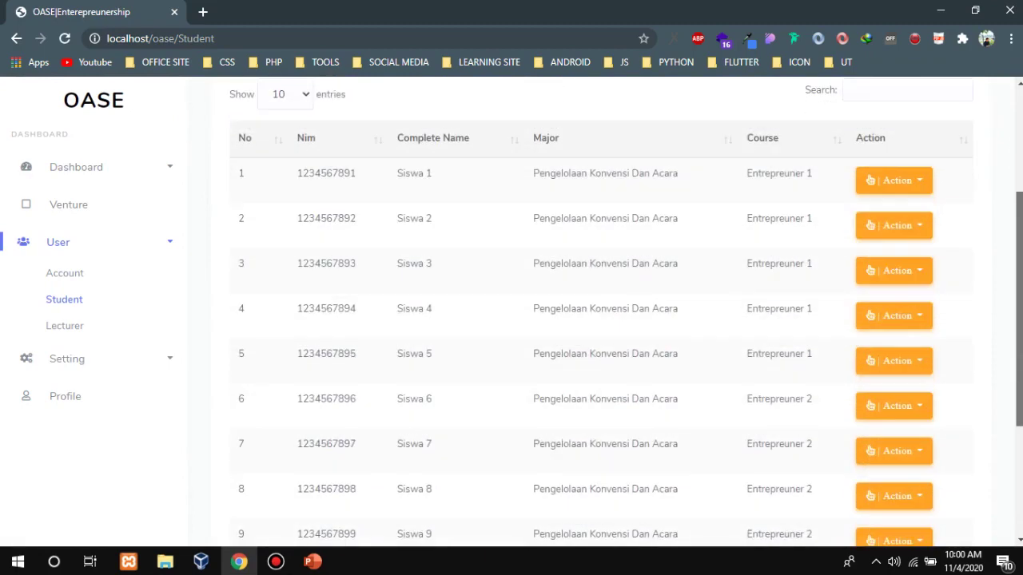
left_click_drag(1019, 317, 1016, 404)
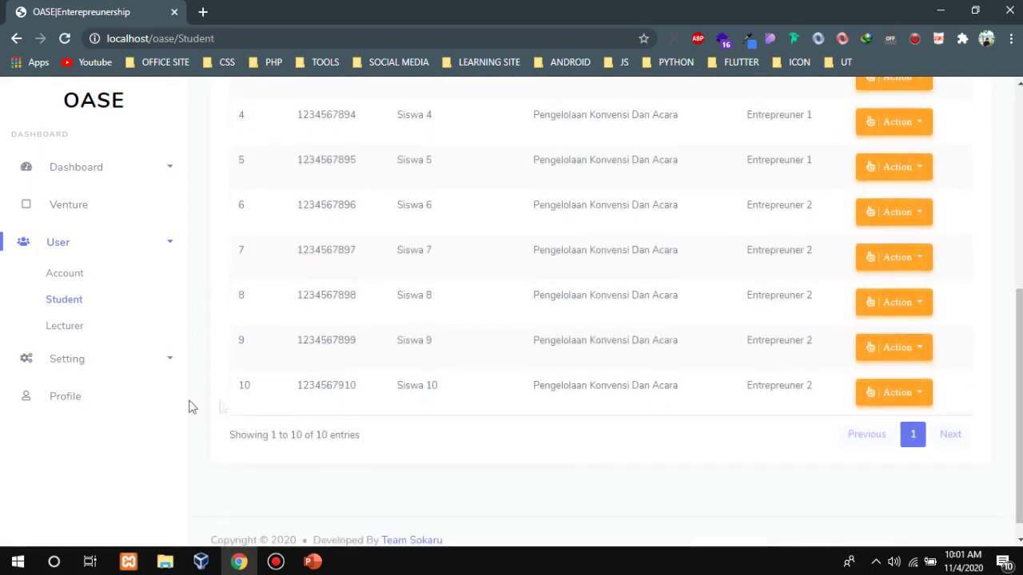
scroll(948, 358, "up", 3)
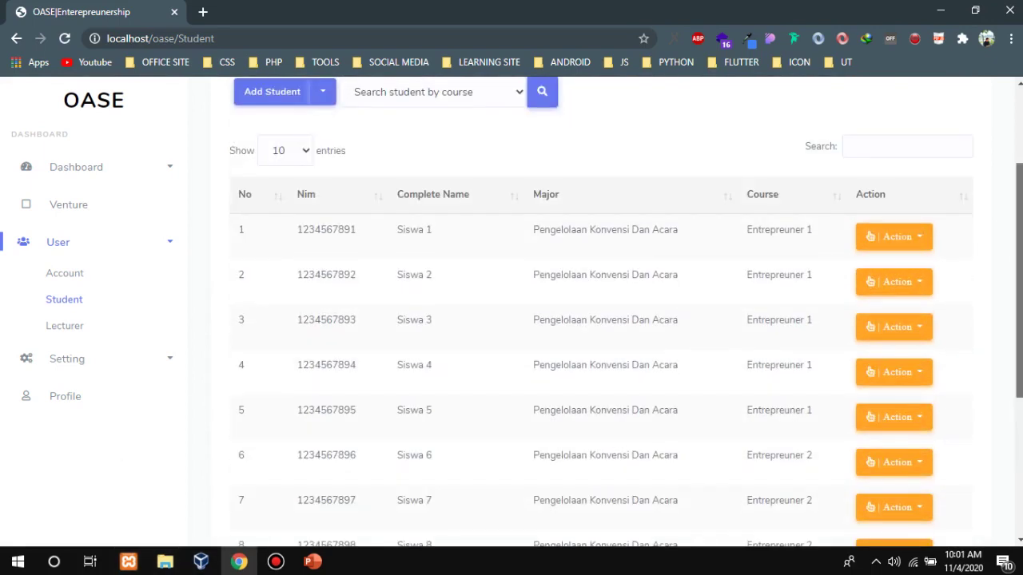
scroll(559, 320, "up", 2)
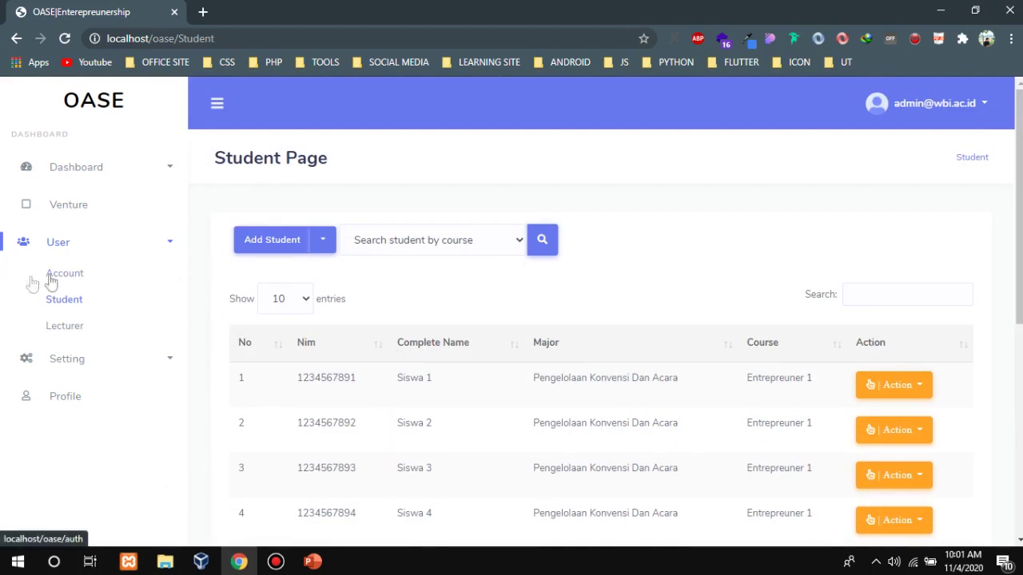
left_click(80, 282)
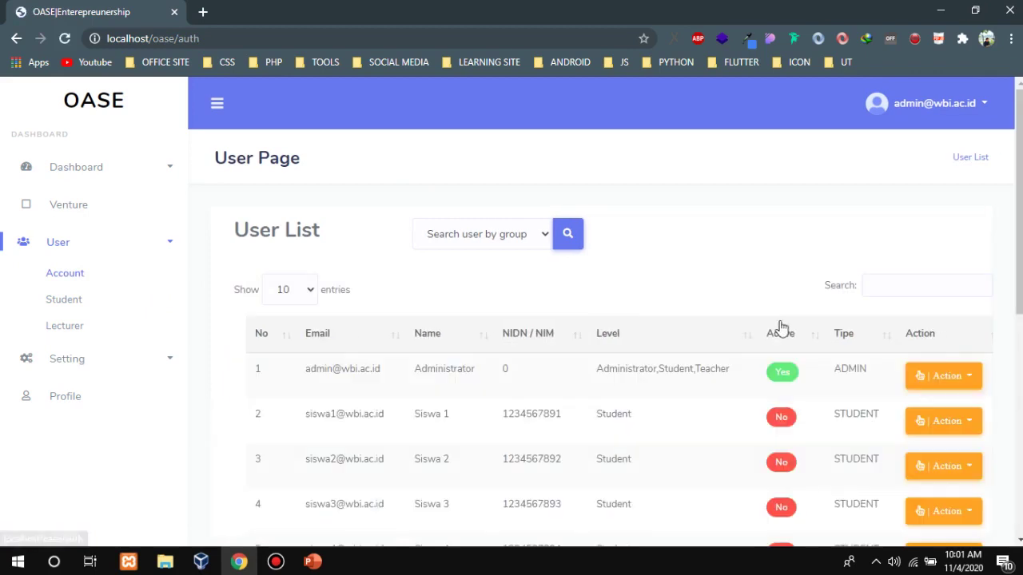
scroll(605, 312, "down", 3)
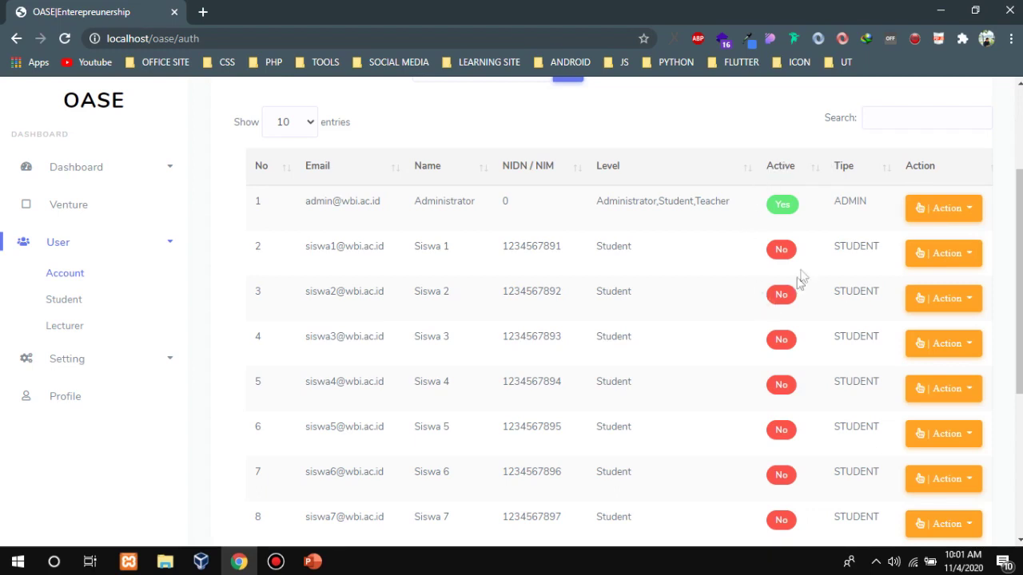
scroll(991, 249, "down", 1)
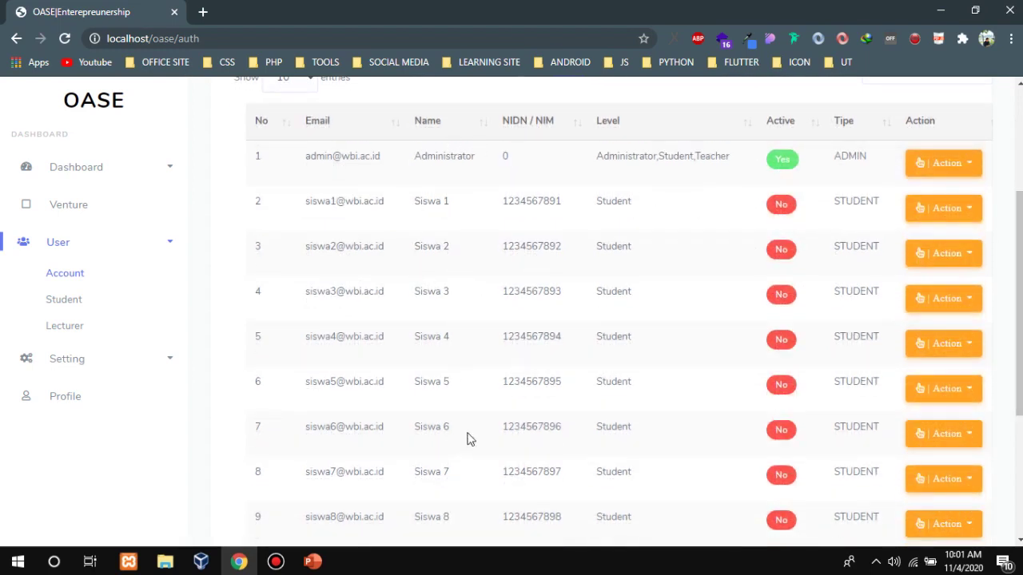
scroll(469, 439, "down", 3)
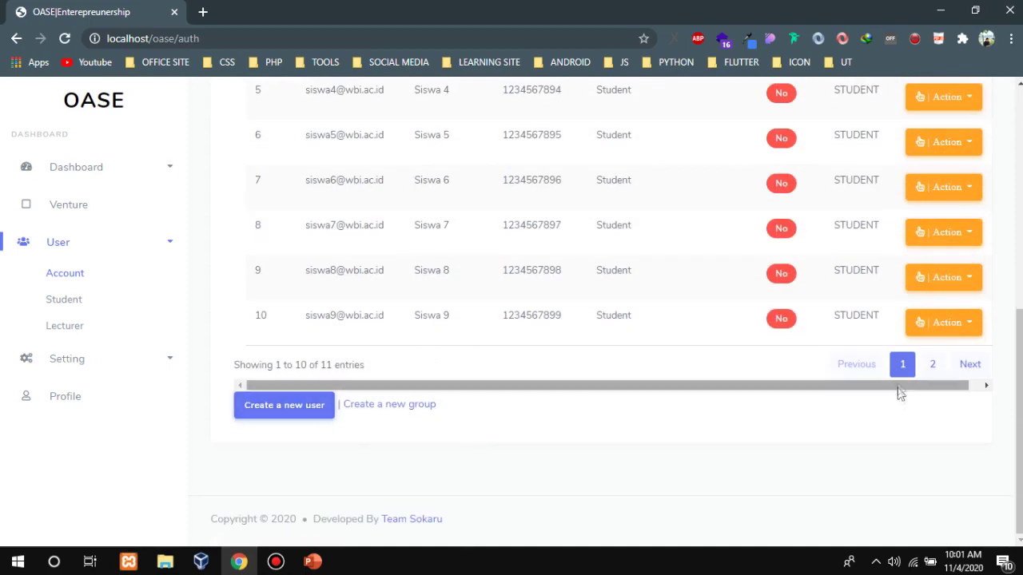
left_click(932, 365)
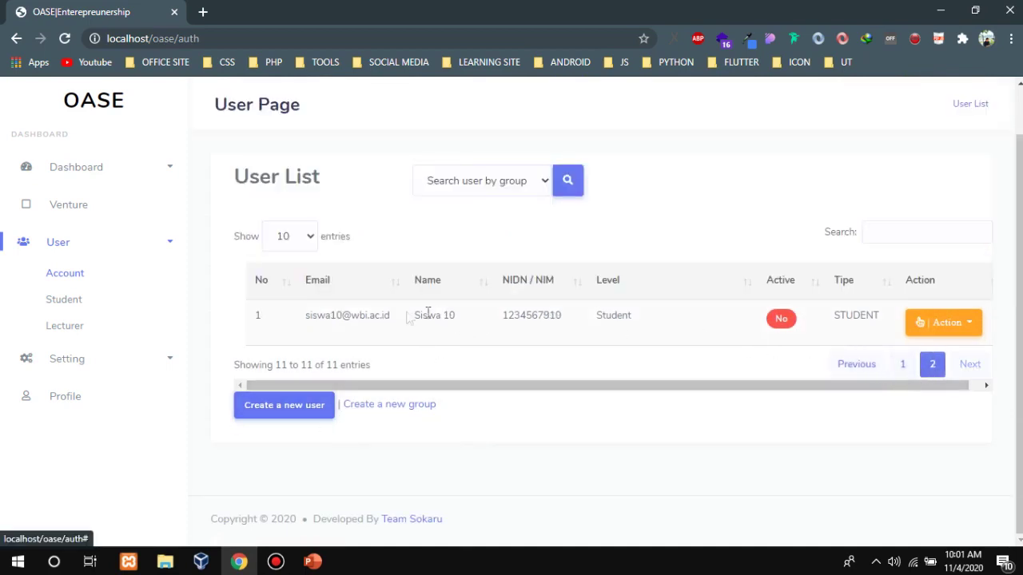
left_click(903, 365)
scroll(672, 348, "up", 3)
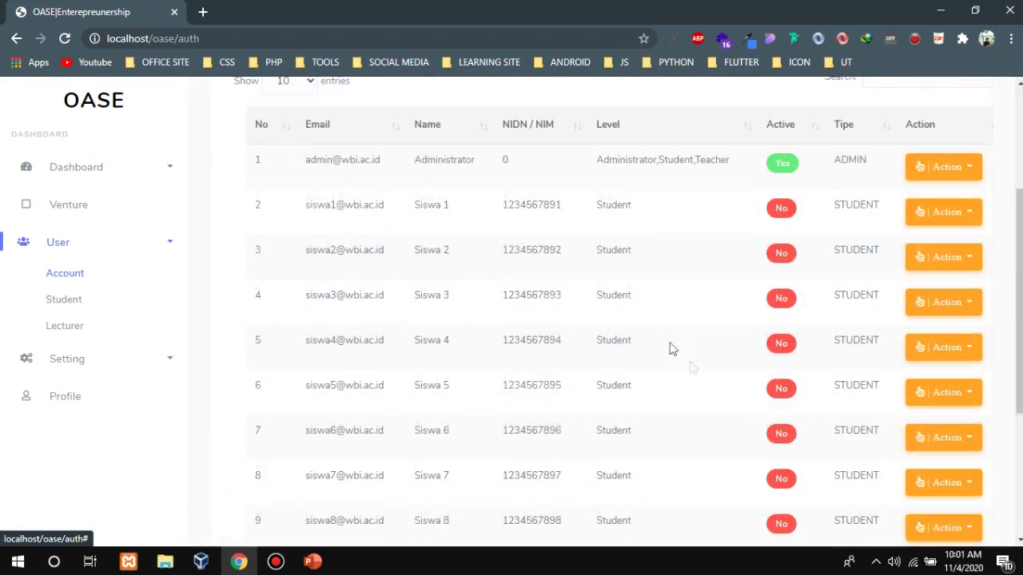
left_click_drag(1019, 254, 1018, 187)
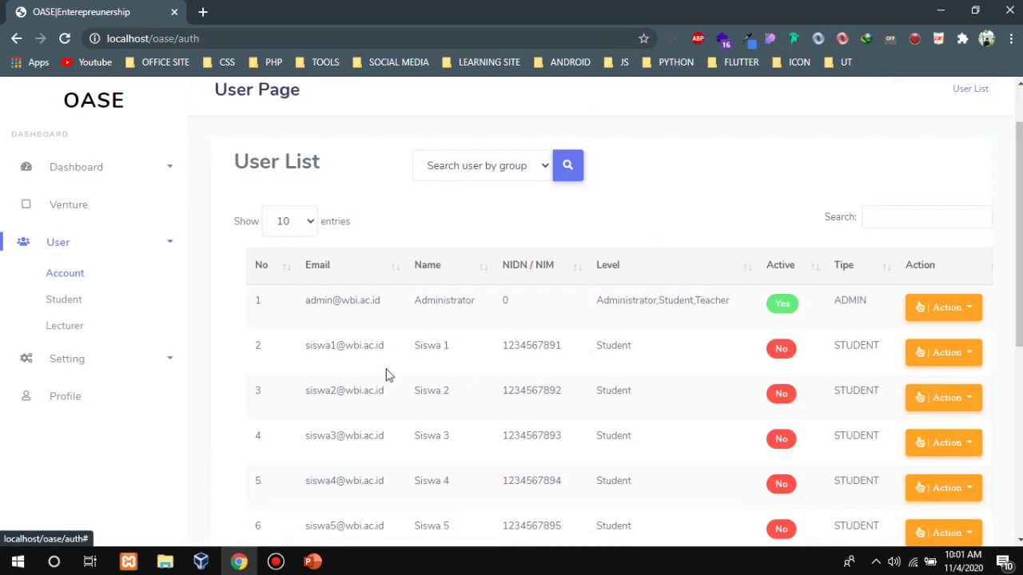
left_click_drag(386, 346, 306, 345)
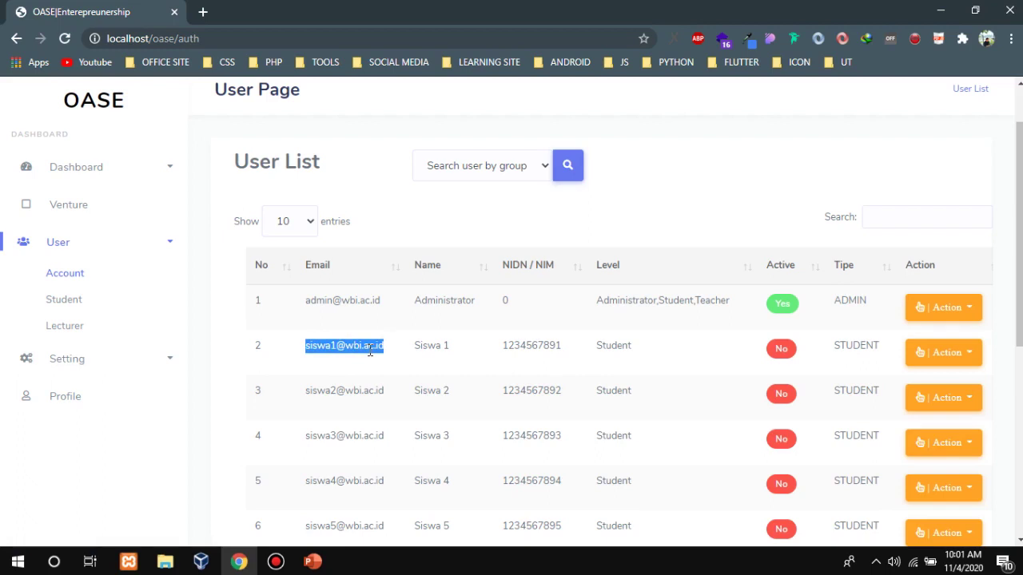
left_click(370, 353)
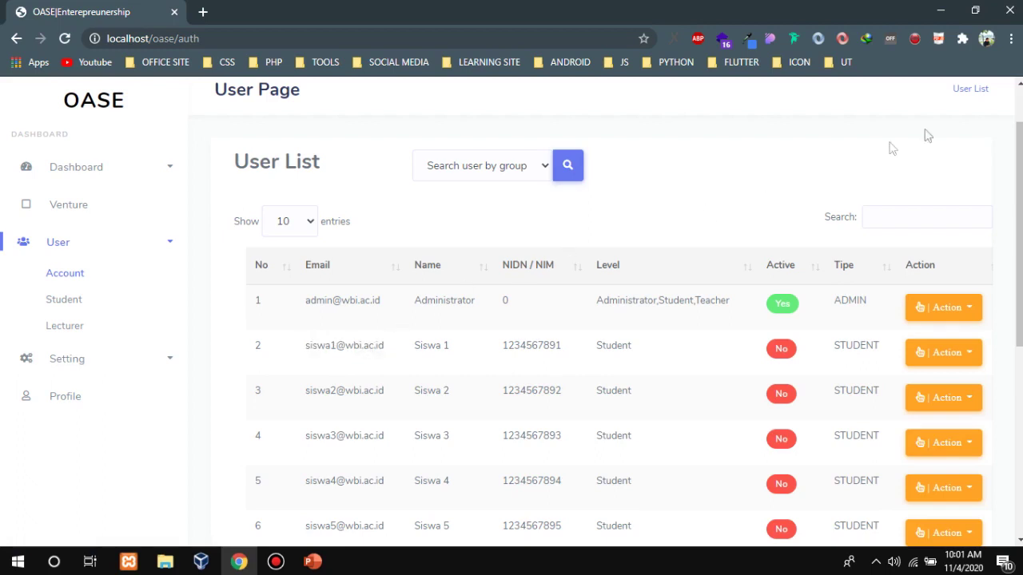
scroll(639, 200, "up", 1)
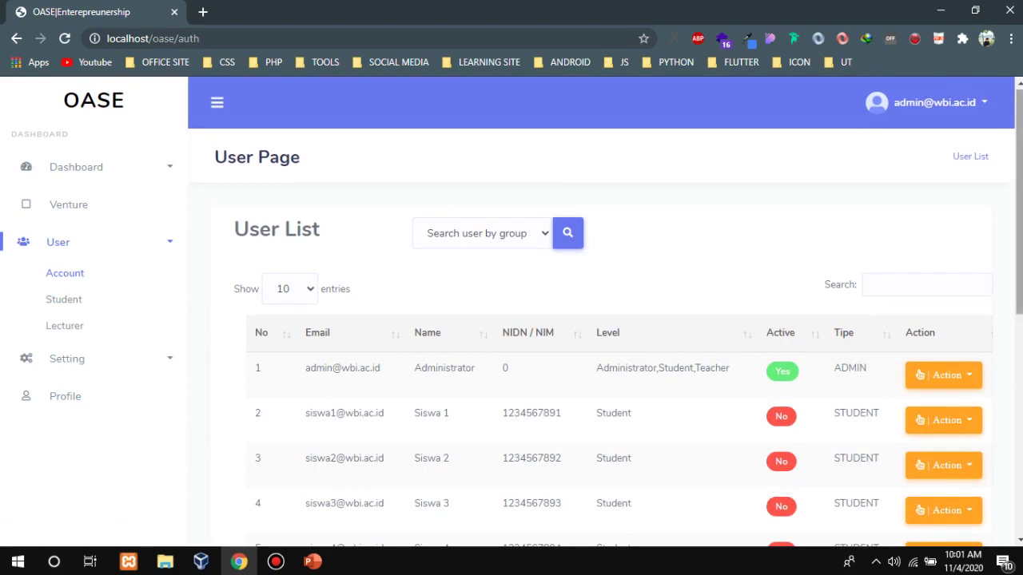
scroll(1018, 240, "down", 3)
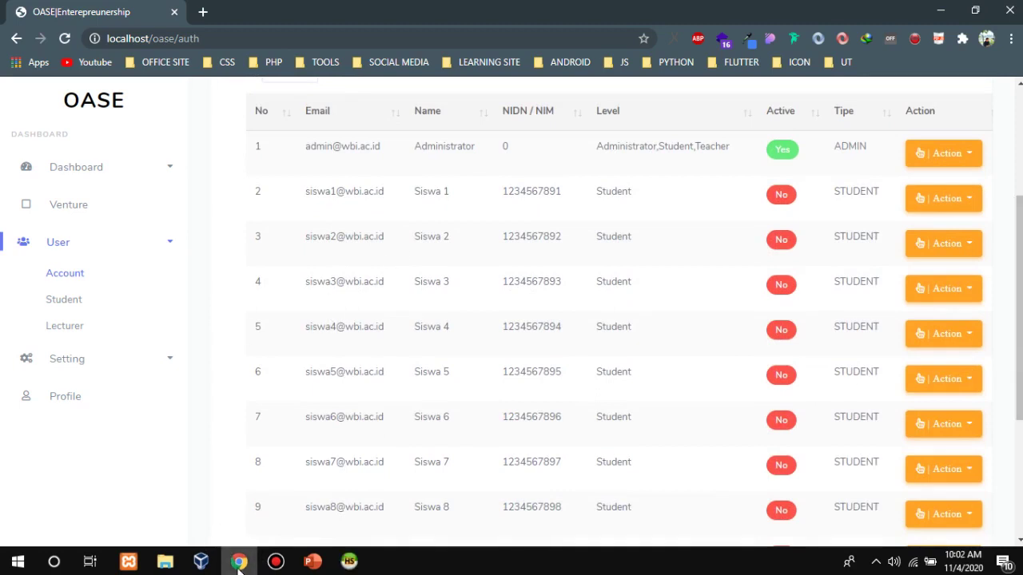
scroll(858, 326, "up", 2)
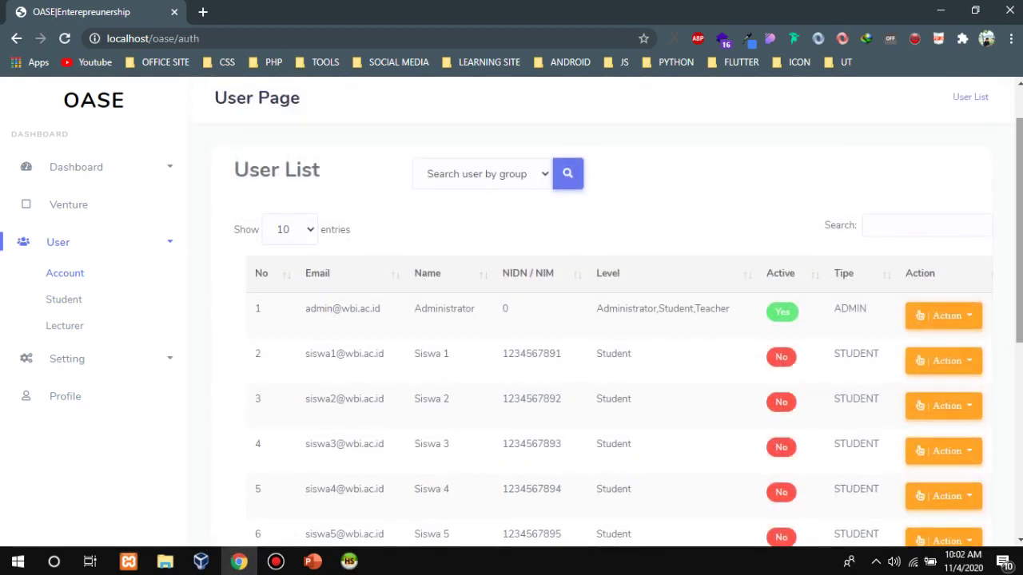
Reload the user list to refresh statuses, check the Student list, then go to the Lecturer page.
key("F5")
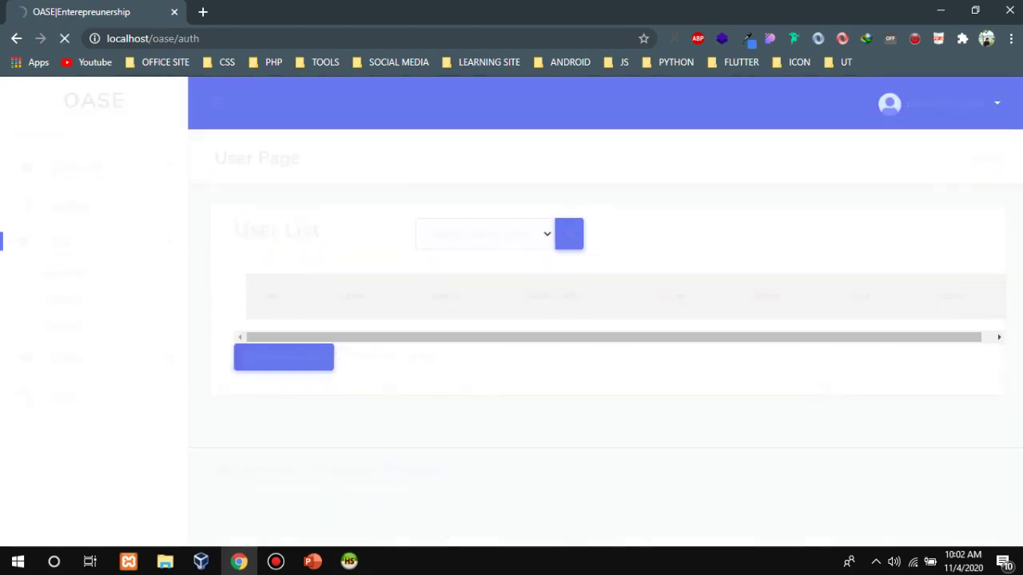
mouse_move(1019, 135)
left_mouse_down()
mouse_move(1020, 258)
mouse_move(1020, 132)
left_mouse_up()
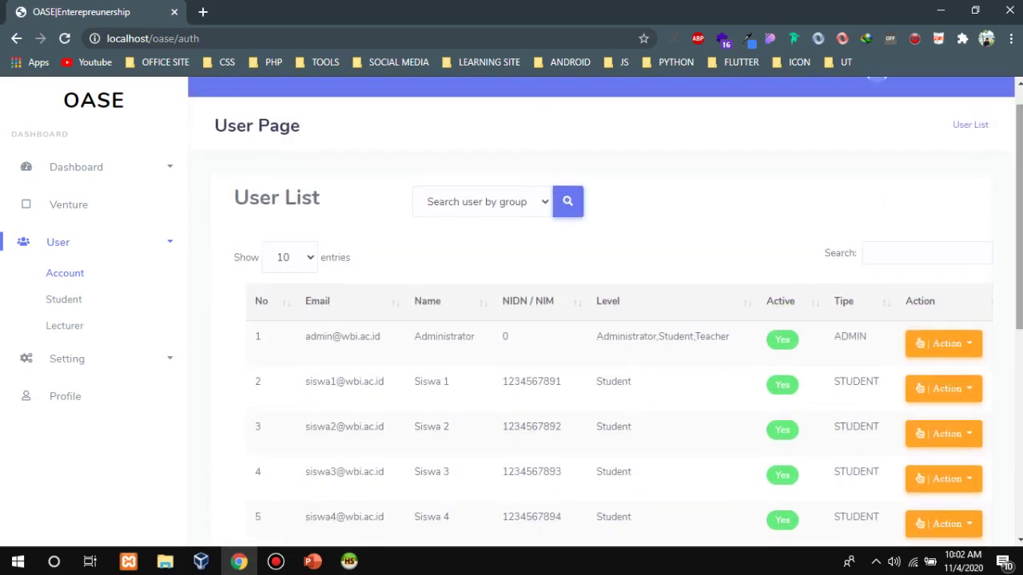
left_click(64, 299)
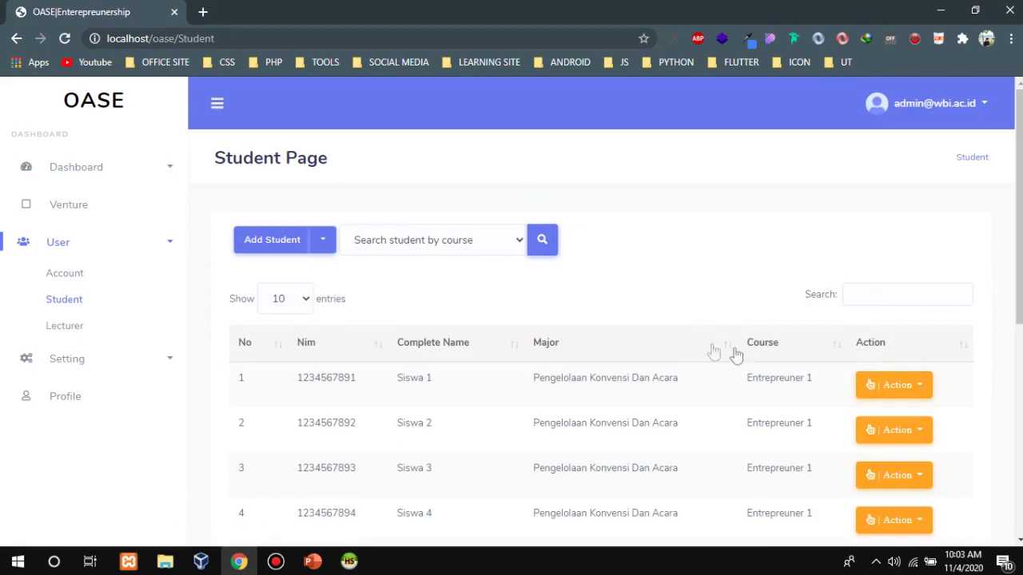
scroll(809, 336, "down", 5)
left_click_drag(1020, 447, 1021, 251)
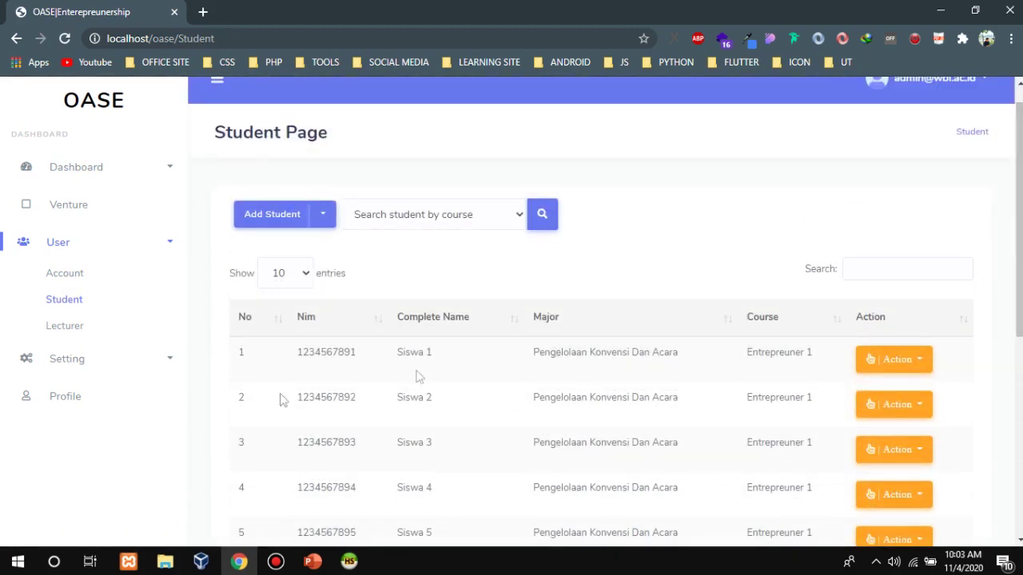
left_click(82, 330)
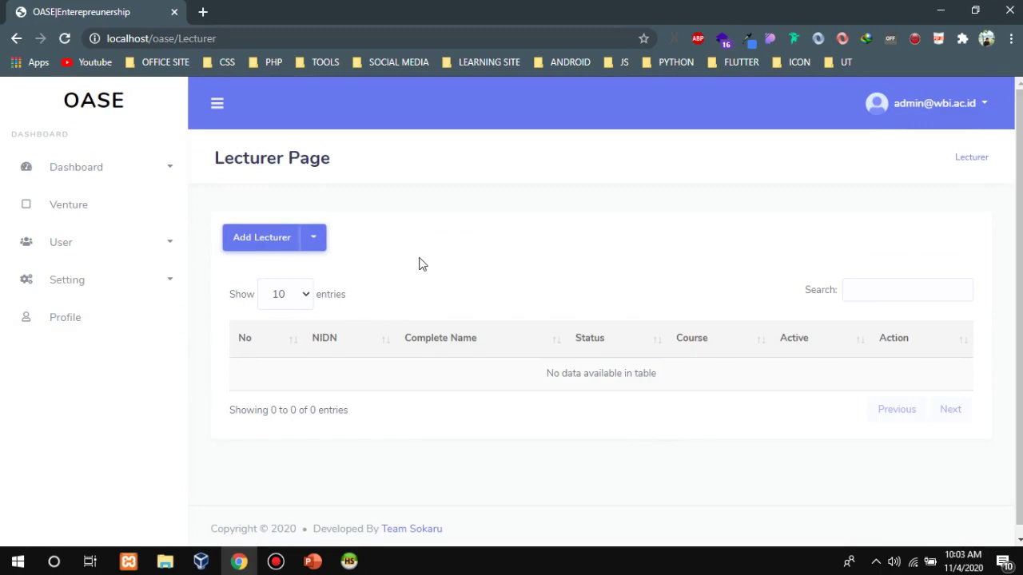
left_click(366, 557)
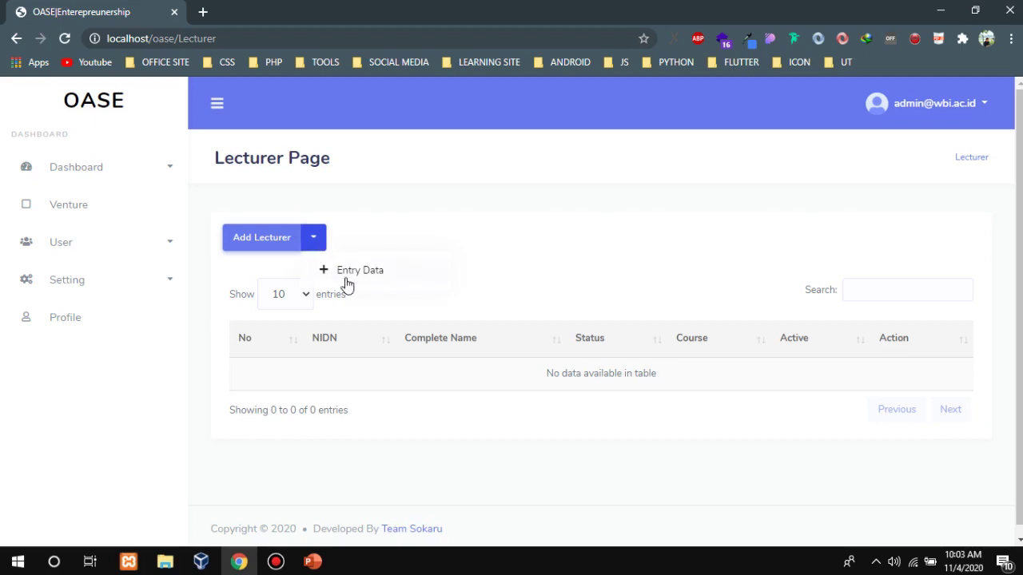
left_click(350, 271)
left_click(451, 197)
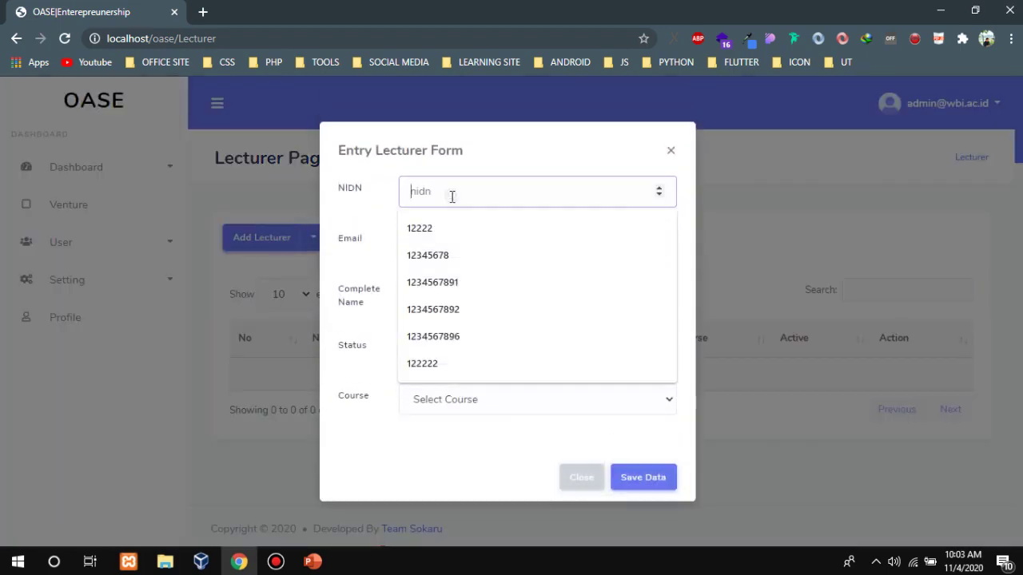
type("12345")
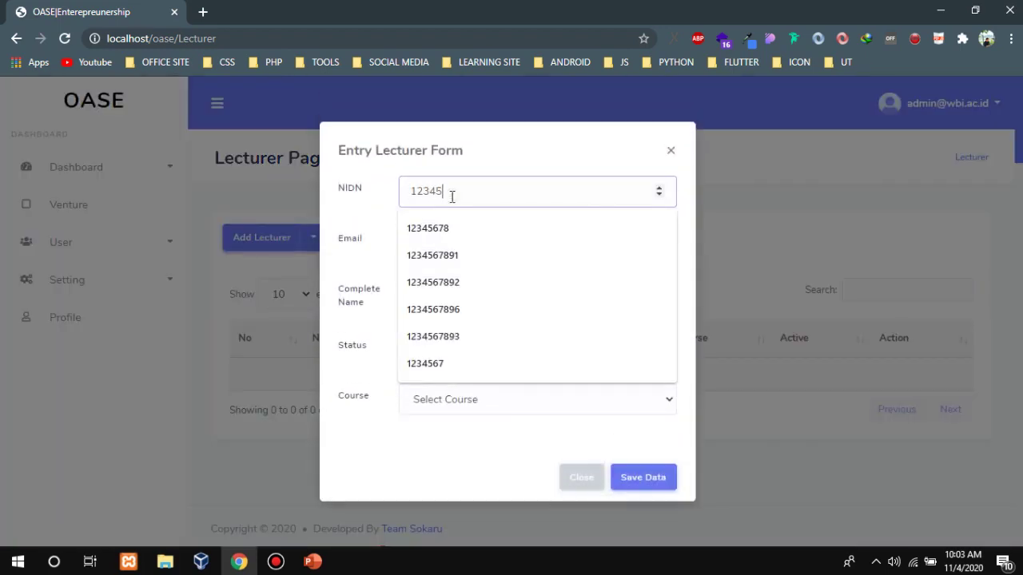
type("67891")
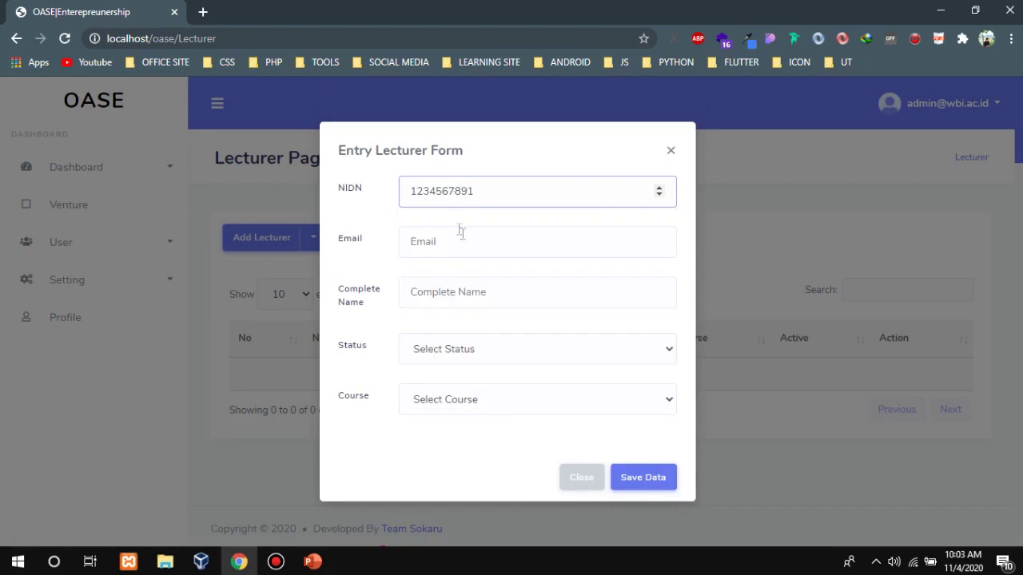
left_click(472, 244)
type("d")
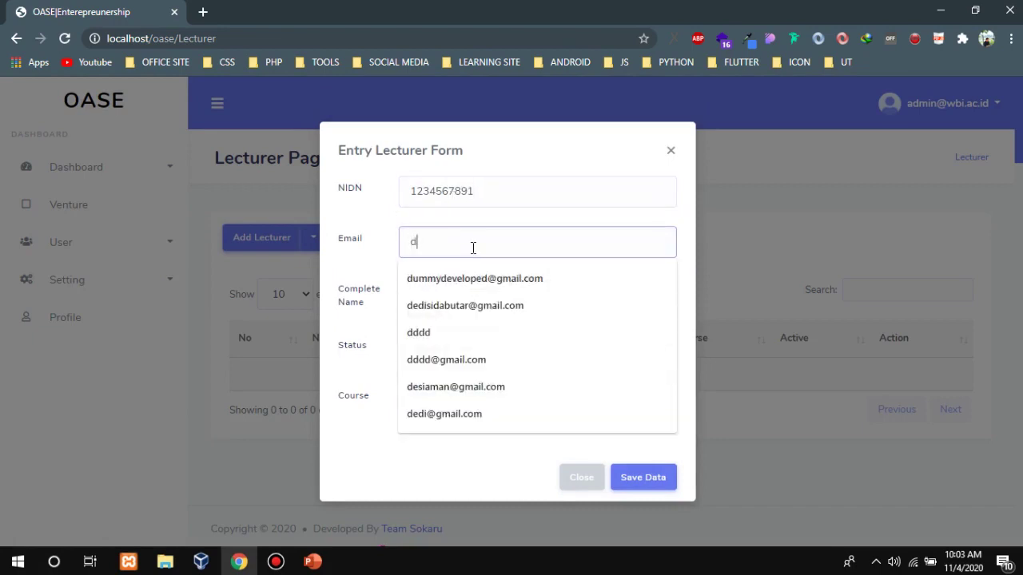
type("um")
left_click(499, 279)
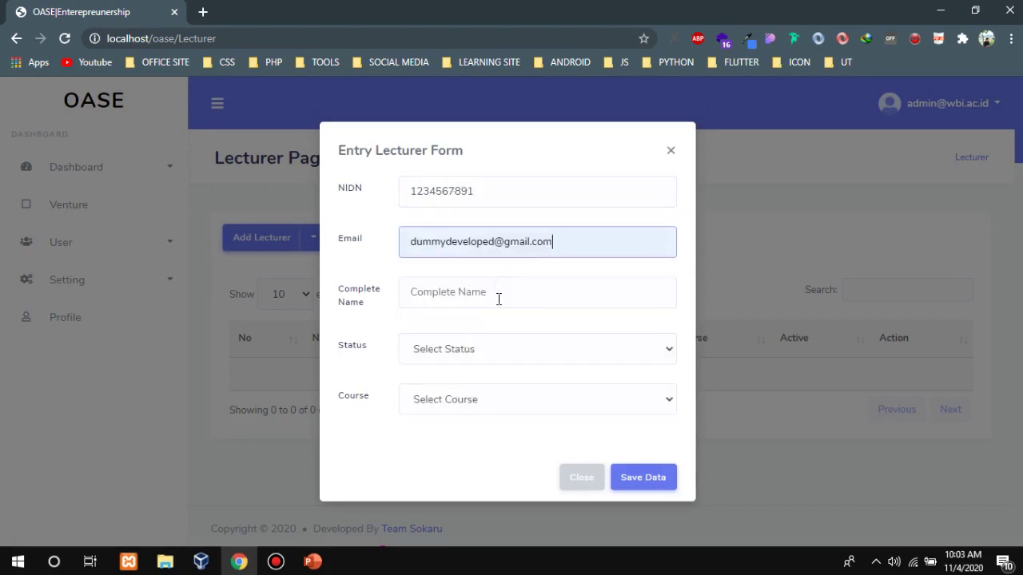
left_click(499, 299)
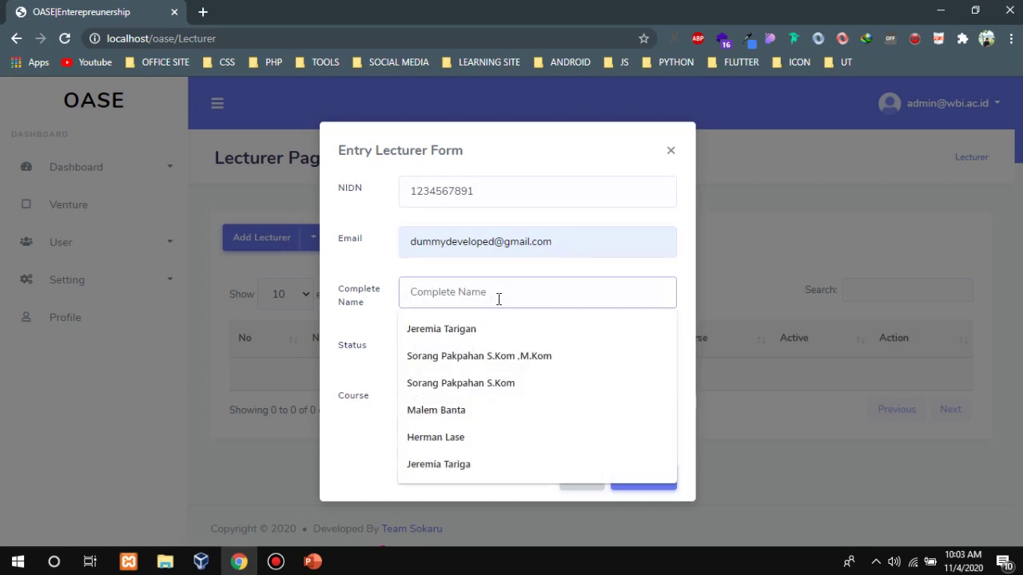
type("Dummy Dev M.Kom")
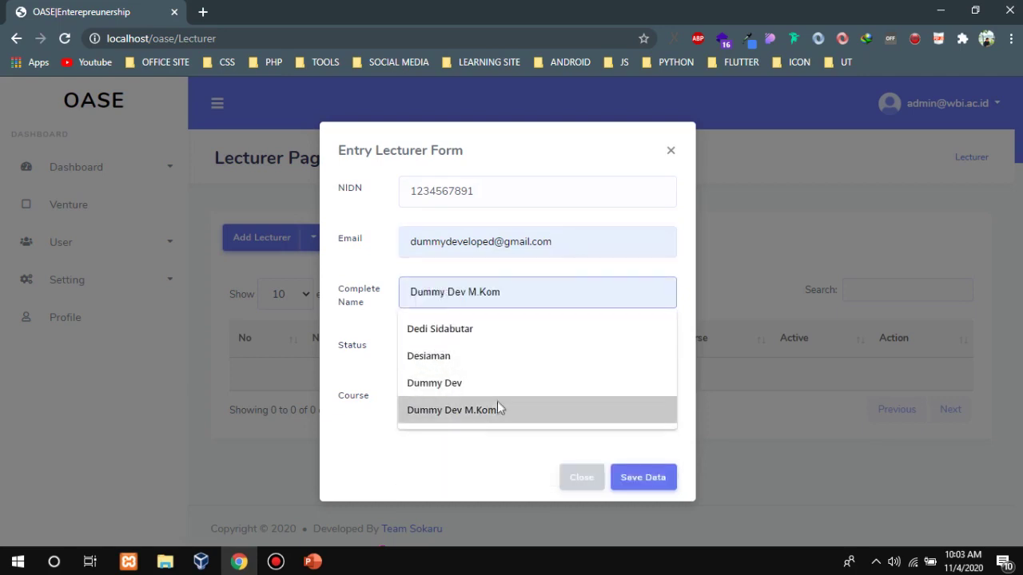
left_click(495, 406)
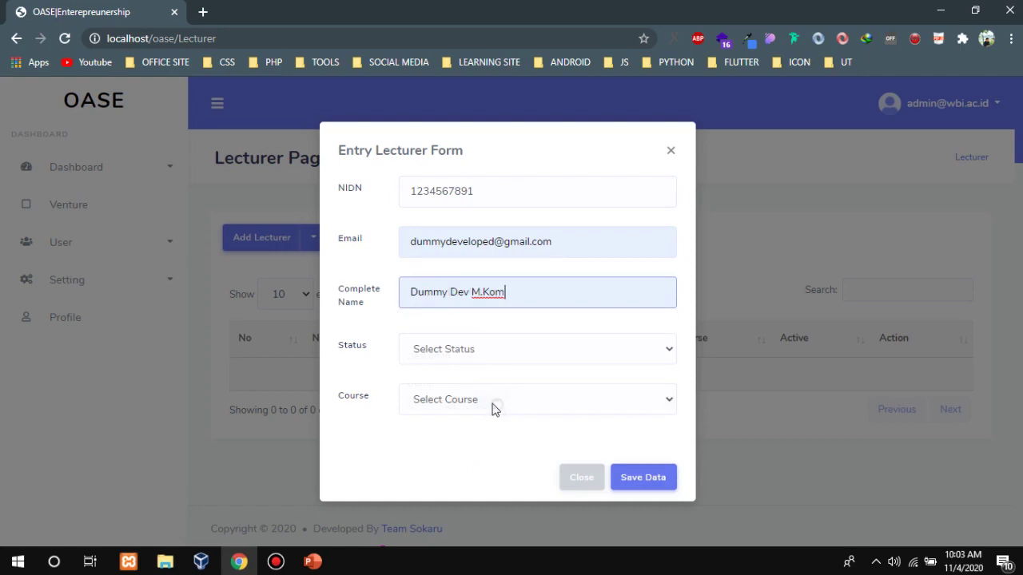
Set the lecturer's status to Tetap and course to Entrepreuner 1, then save.
left_click(482, 360)
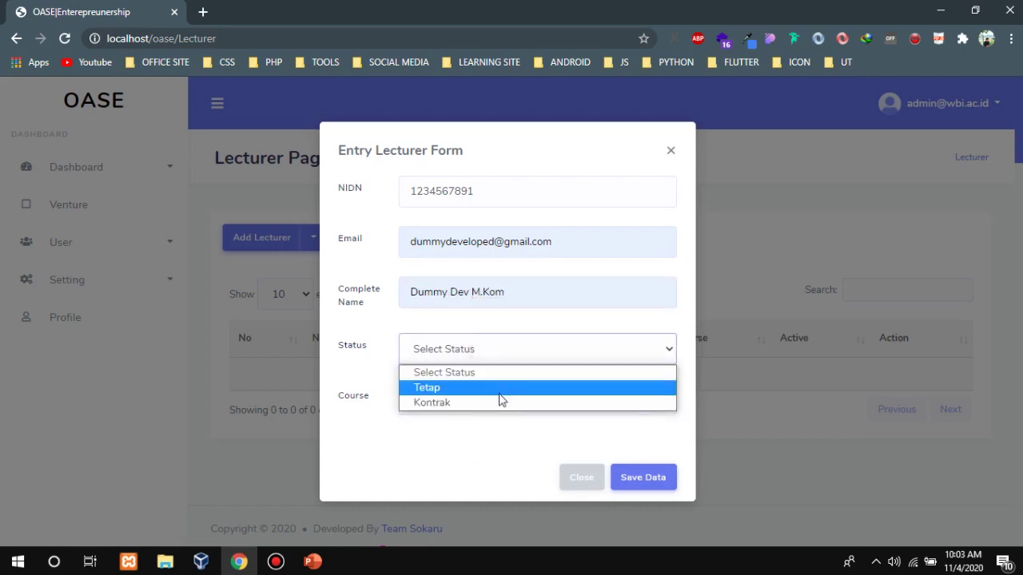
left_click(500, 393)
left_click(493, 405)
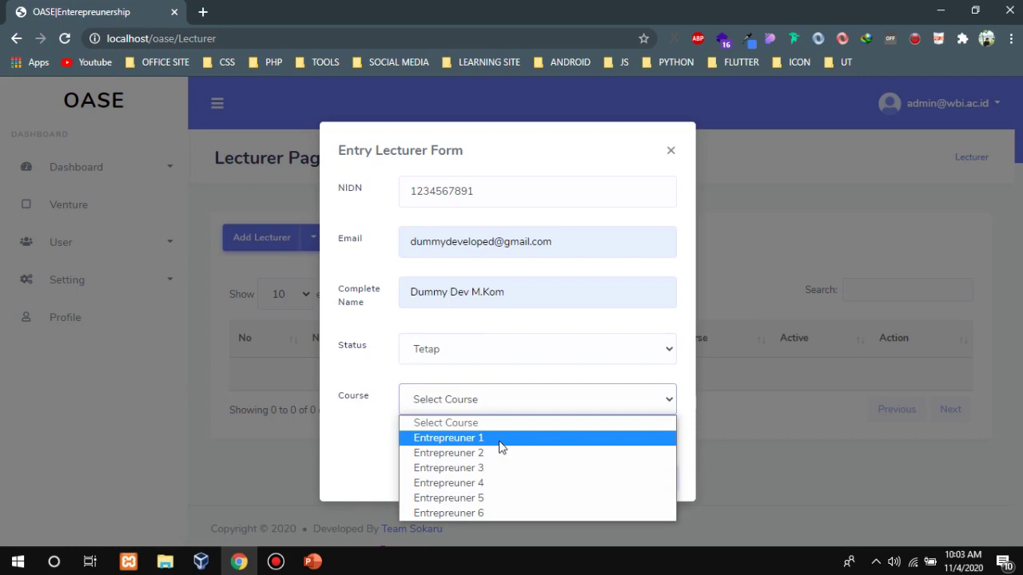
left_click(500, 439)
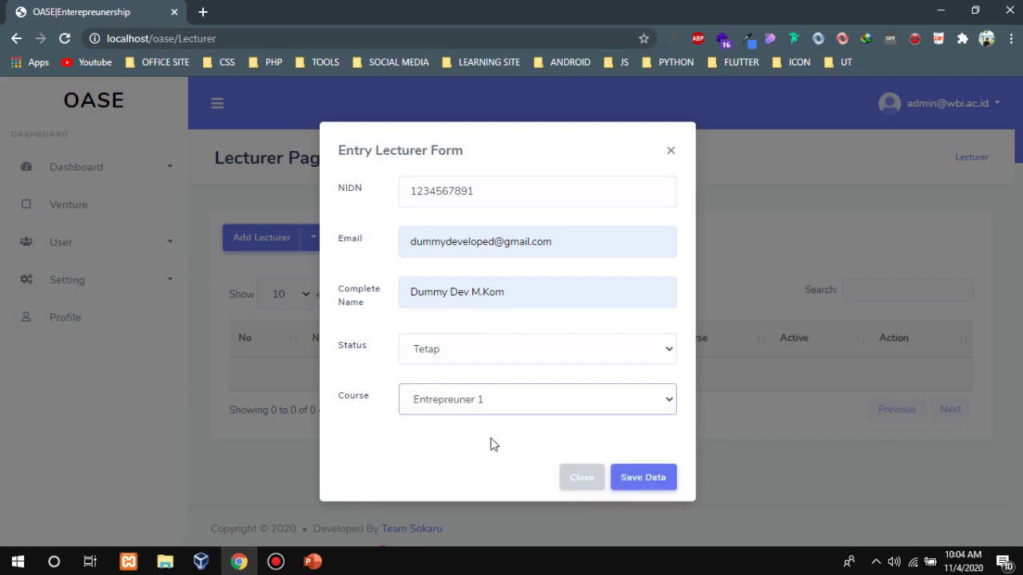
left_click(668, 491)
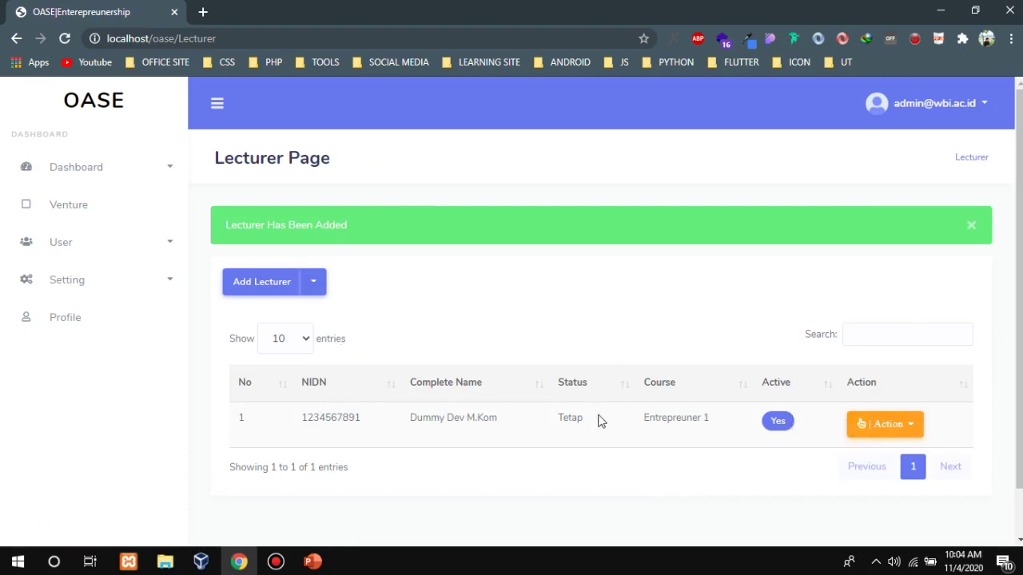
Search the user list for the new lecturer's TEACHER account, then reload the page.
left_click(103, 248)
left_click(85, 279)
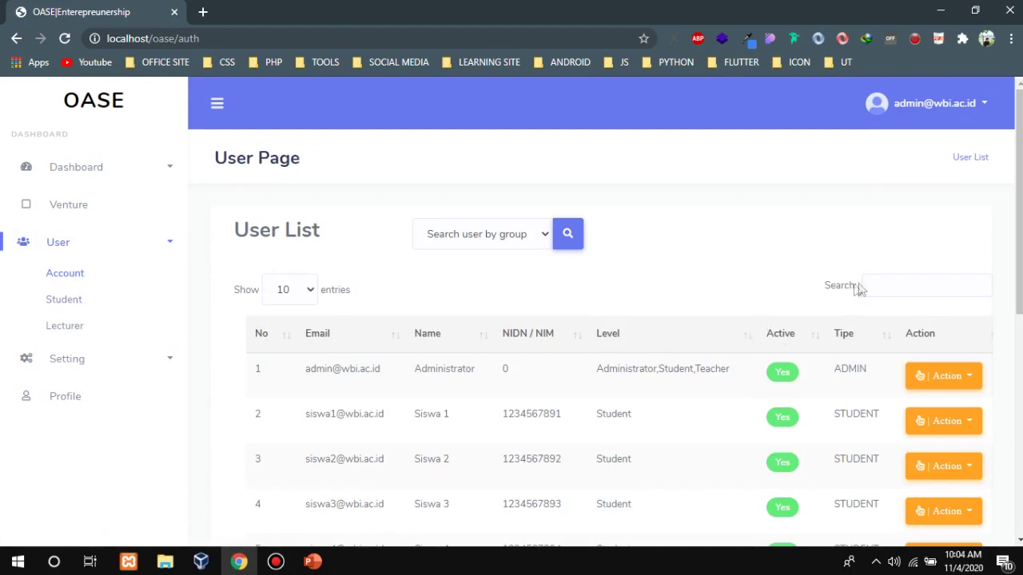
left_click(885, 284)
type("dum")
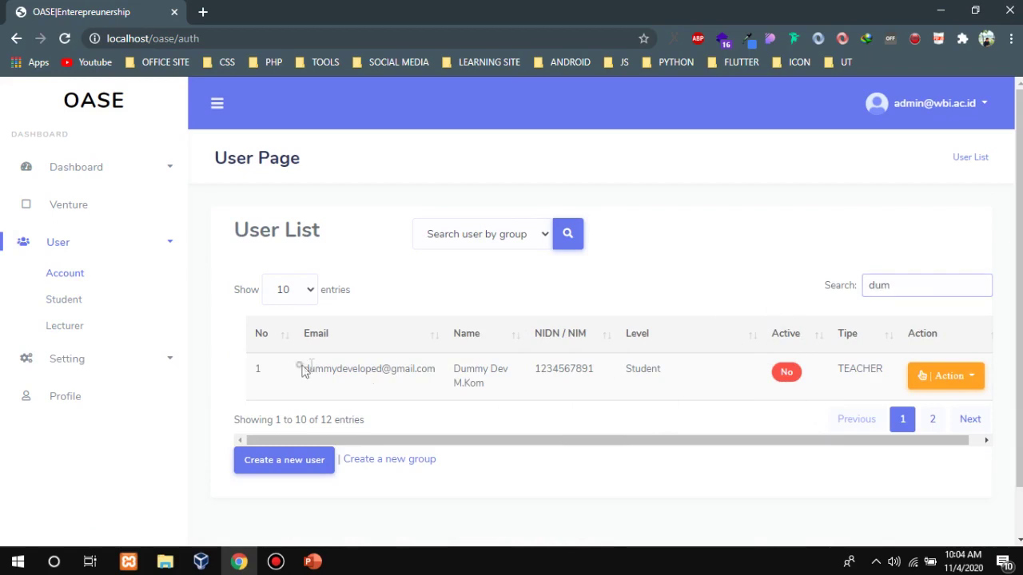
left_click_drag(300, 369, 437, 370)
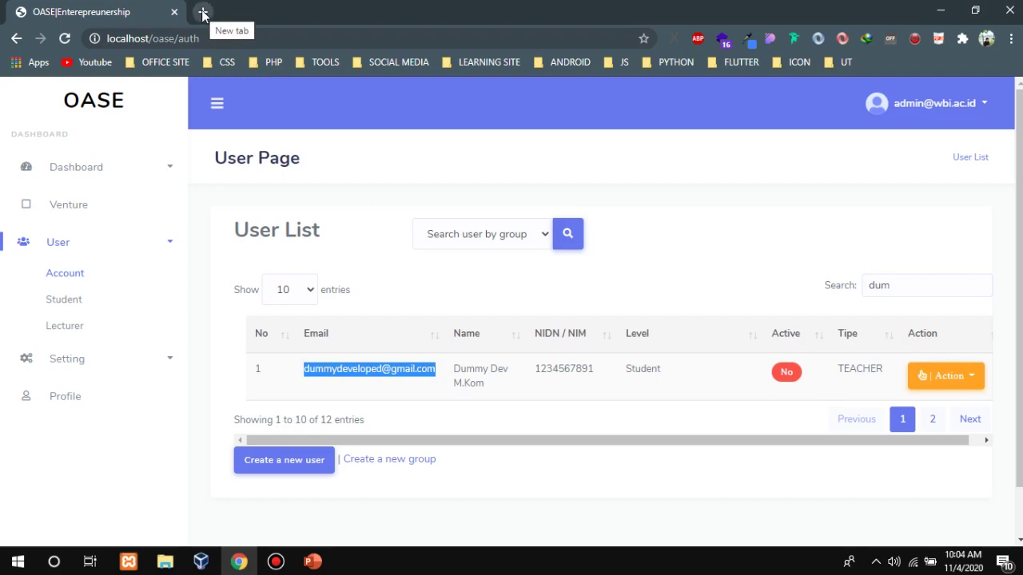
left_click(444, 179)
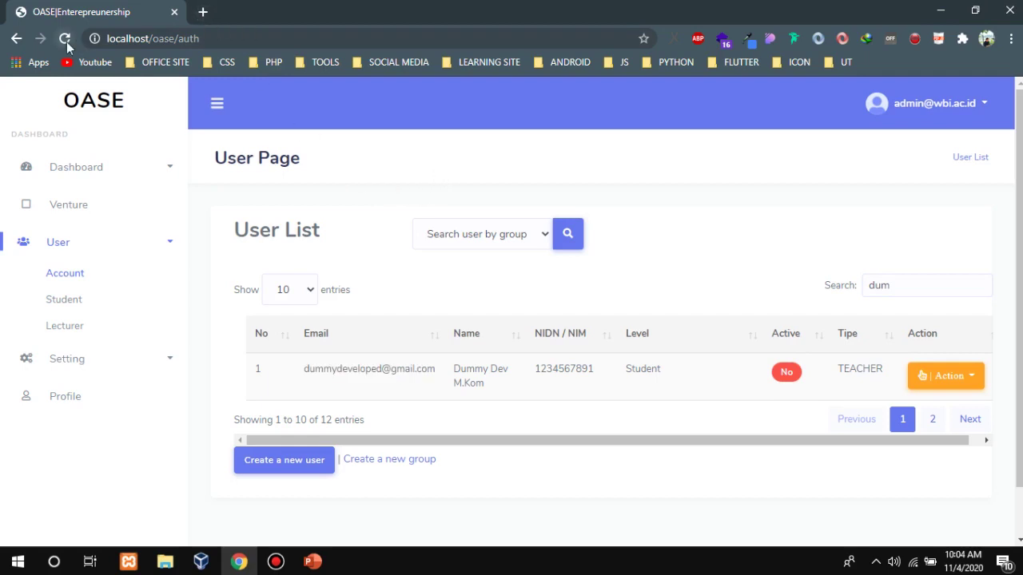
left_click(67, 44)
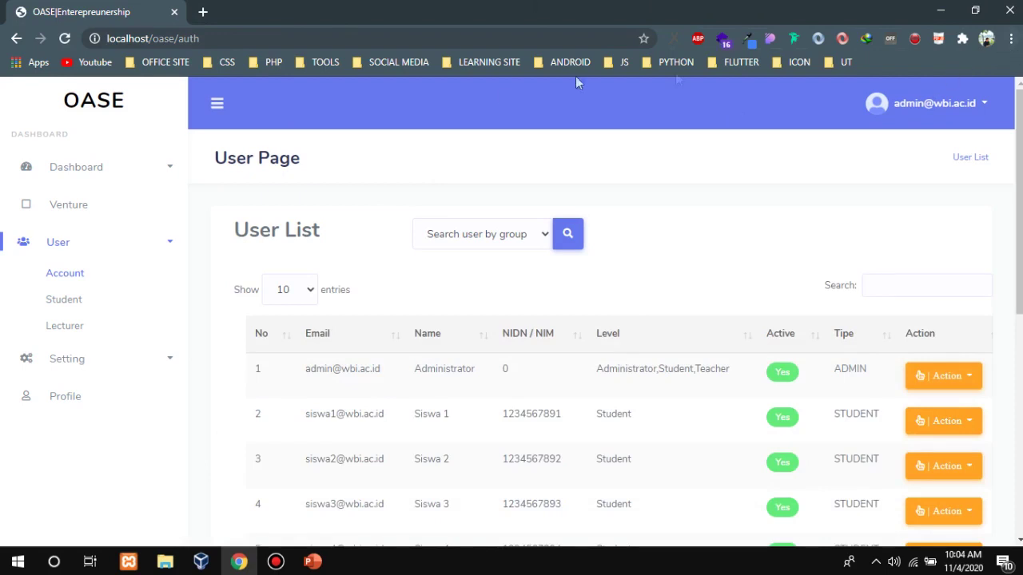
Launch Firefox from Windows search, snap it to the right half, and dock Chrome on the left.
left_click(53, 562)
type("firef")
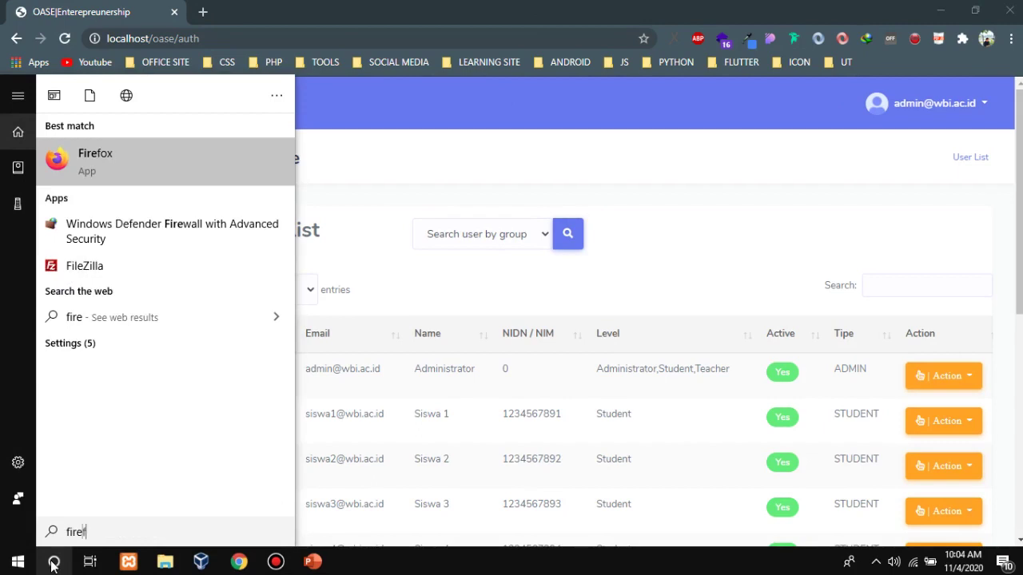
type("o")
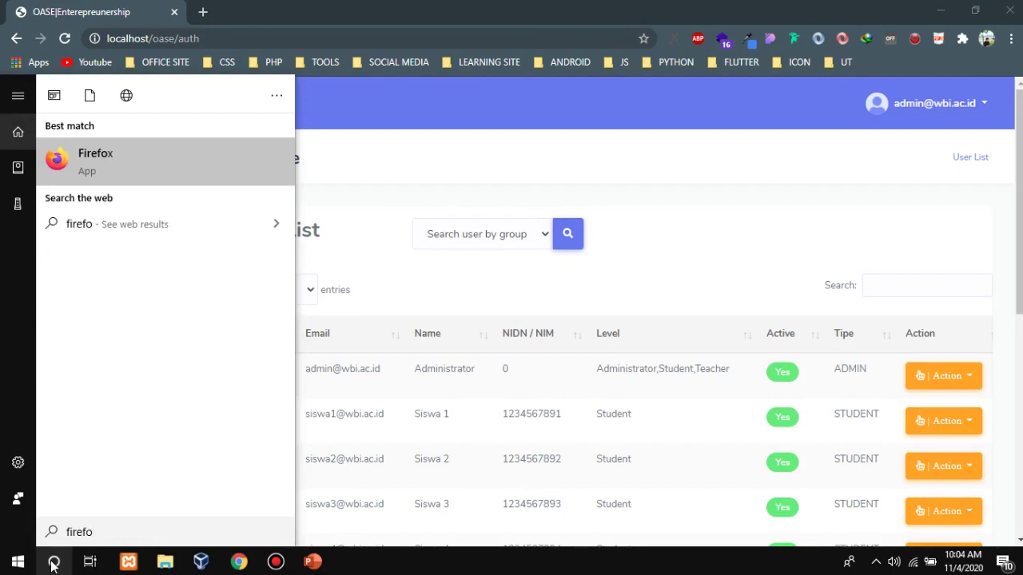
key("Return")
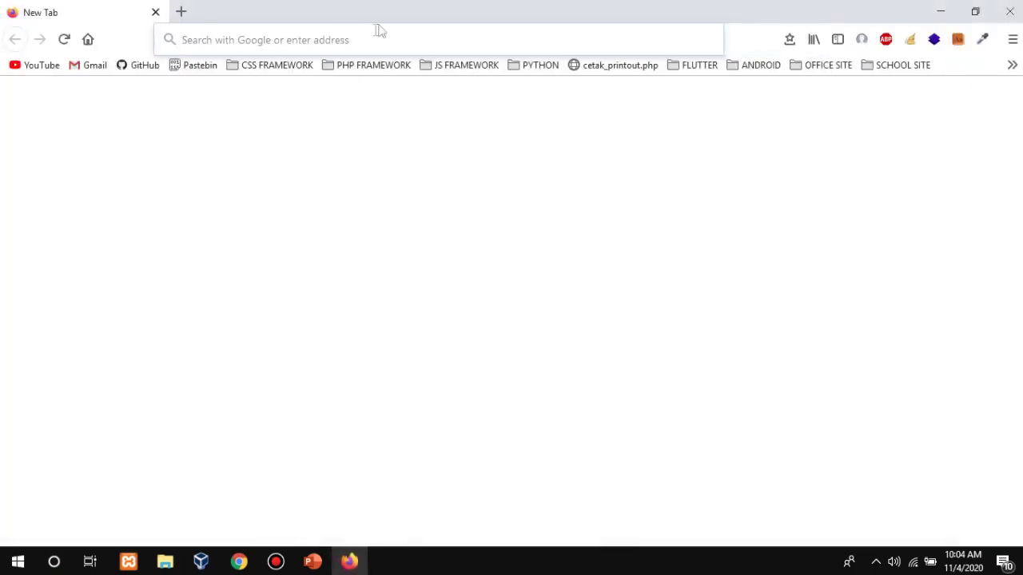
left_click_drag(380, 17, 1019, 264)
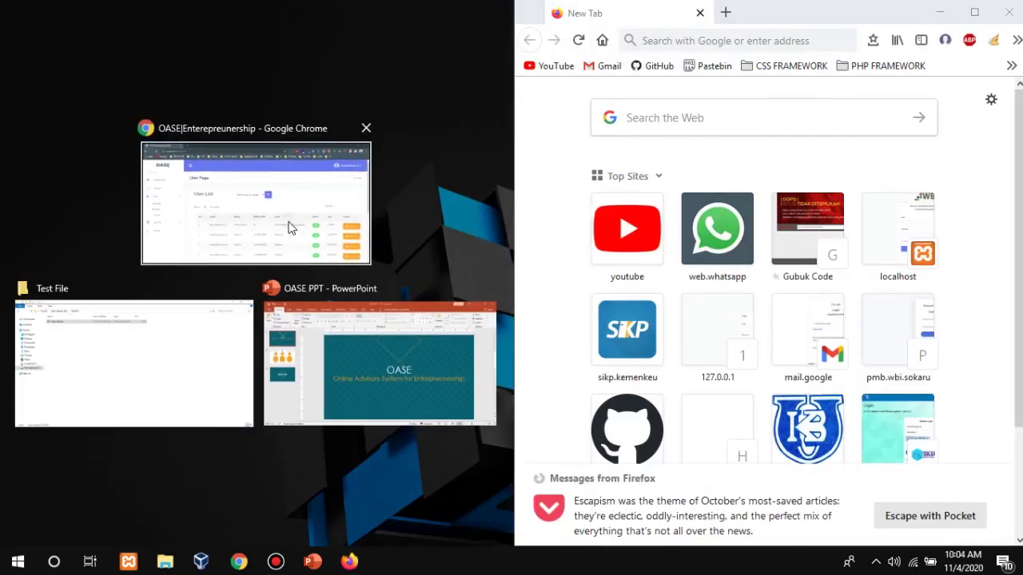
left_click(292, 229)
left_click_drag(376, 12, 0, 69)
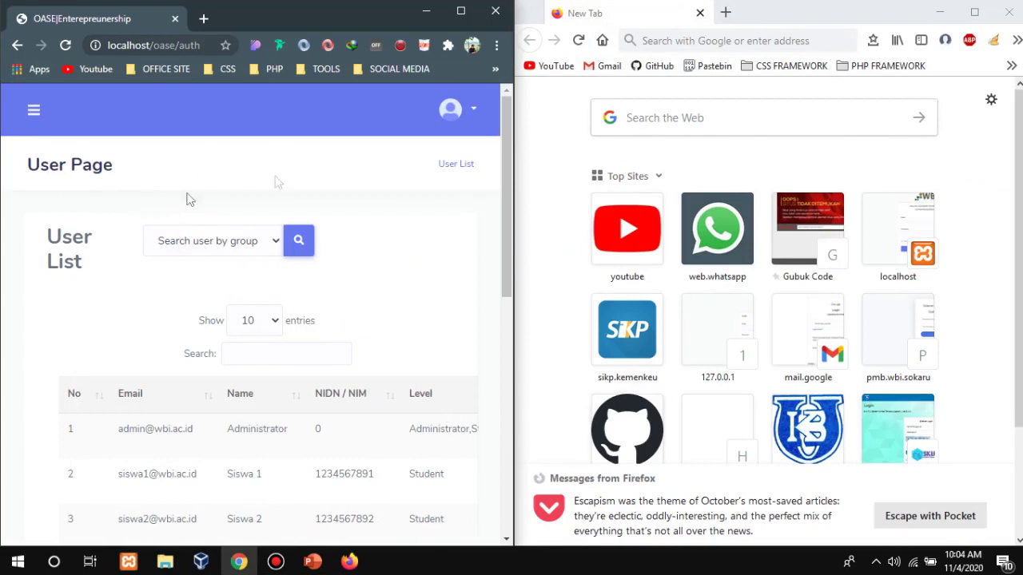
left_click(452, 109)
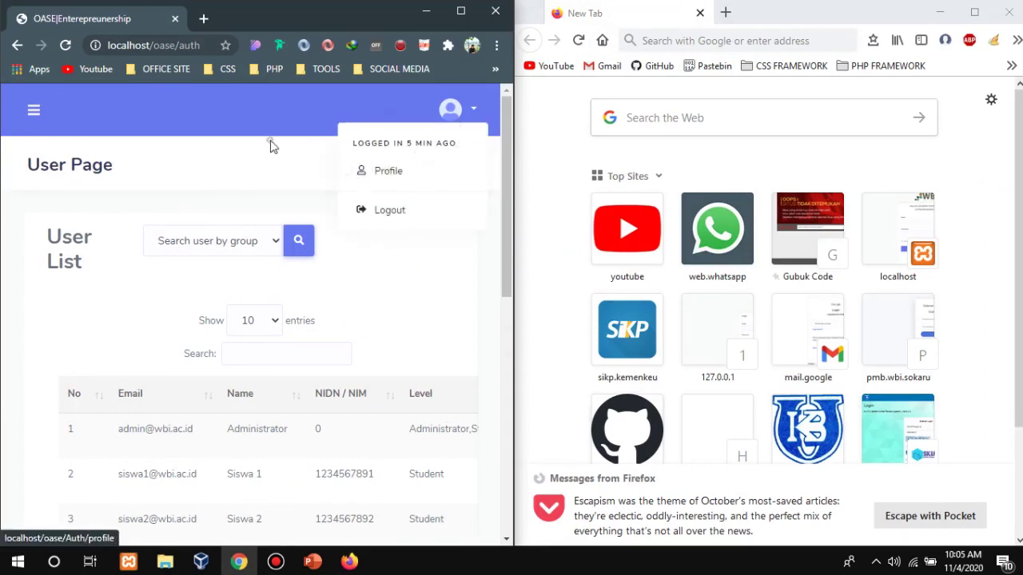
Load localhost/oase in Firefox's address bar.
left_click(706, 40)
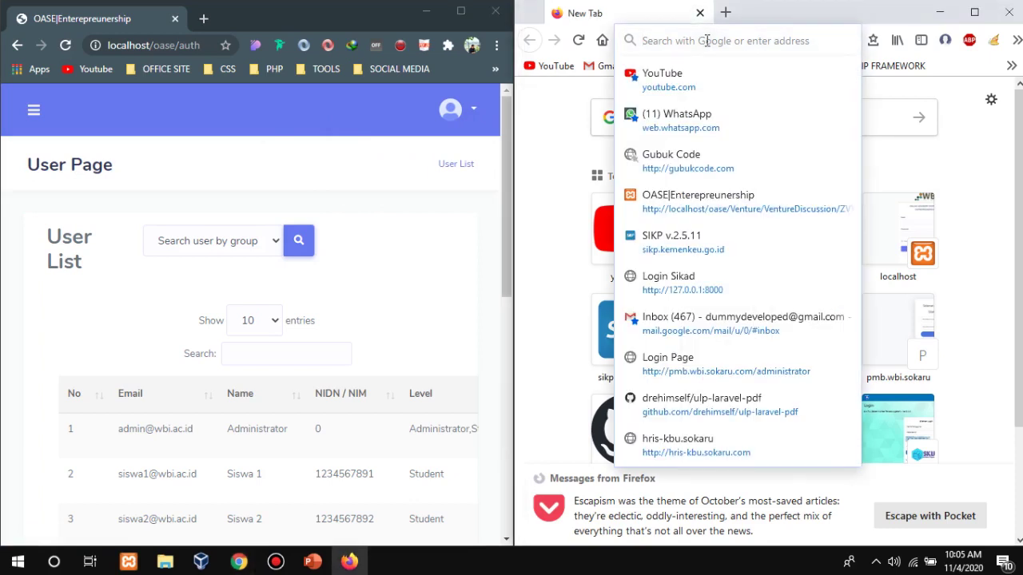
type("localhost/")
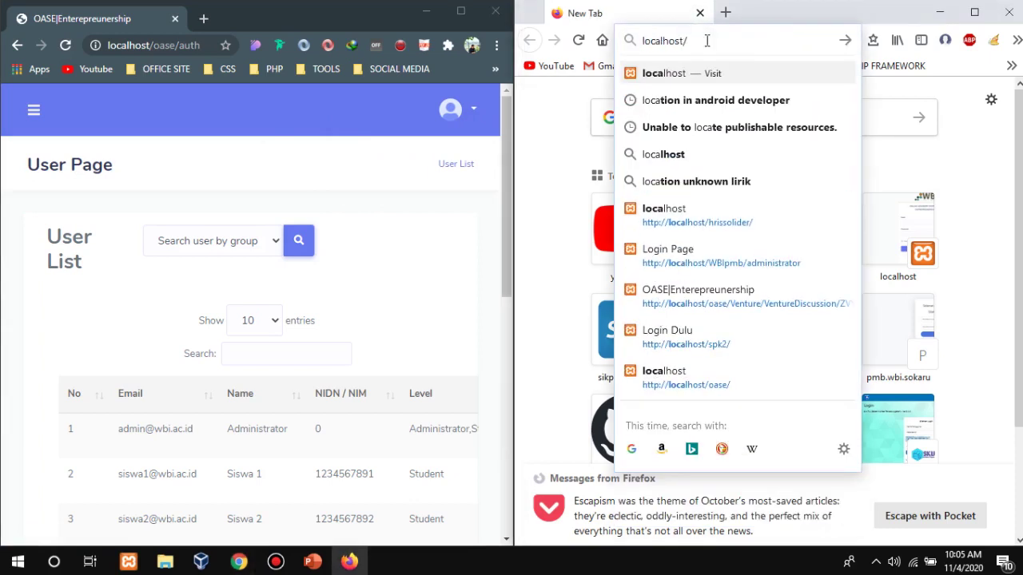
type("oase/")
key("Return")
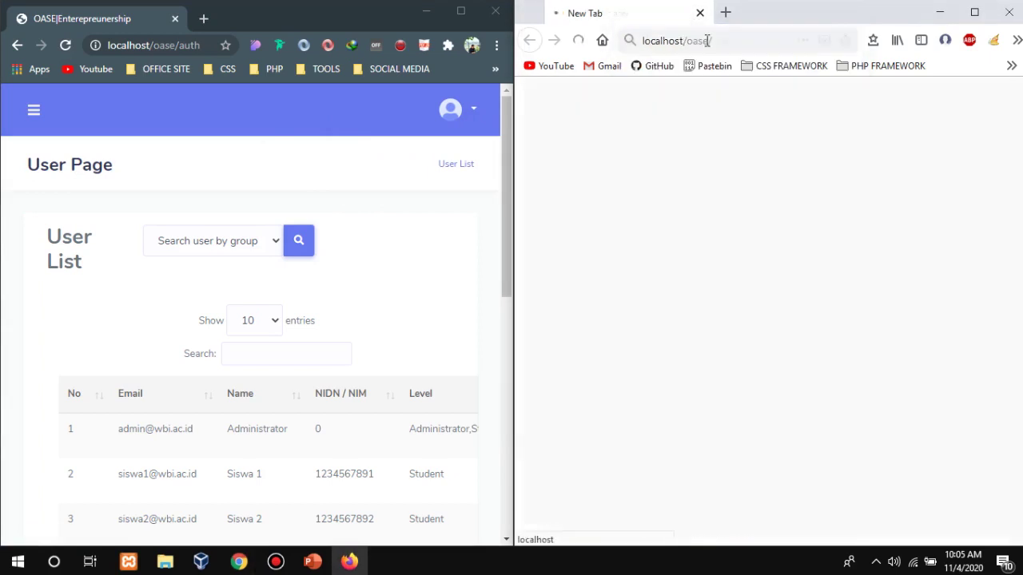
Filter Chrome's OASE user list by 'dumm' to find the dummy user.
scroll(392, 239, "down", 3)
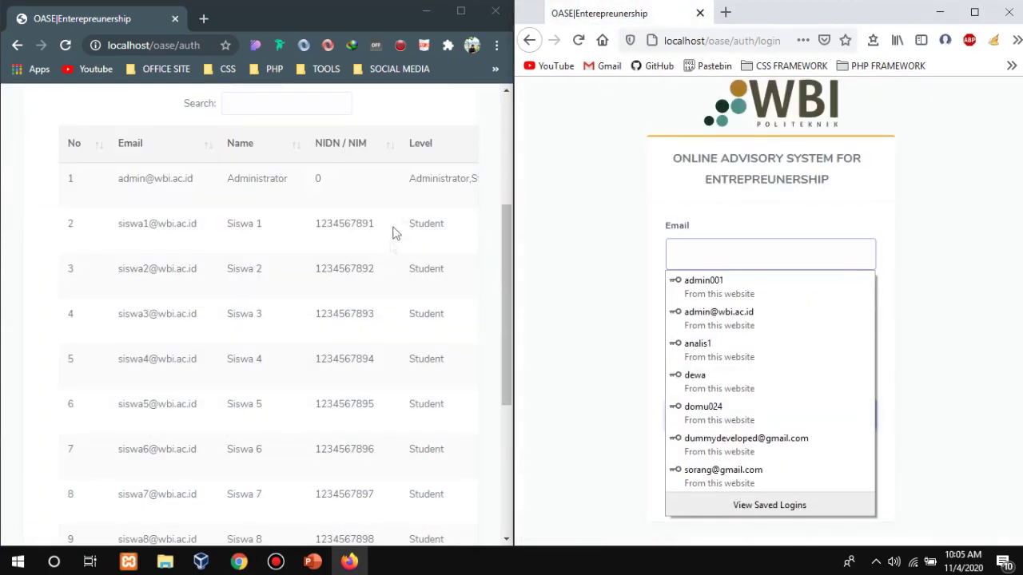
scroll(415, 168, "up", 3)
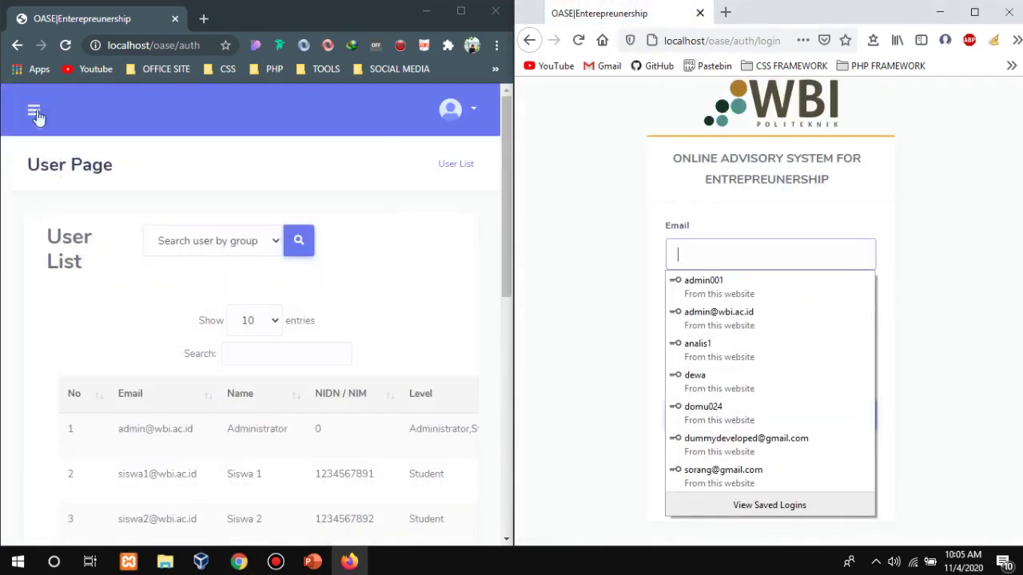
left_click(33, 111)
left_click(282, 181)
scroll(352, 320, "down", 3)
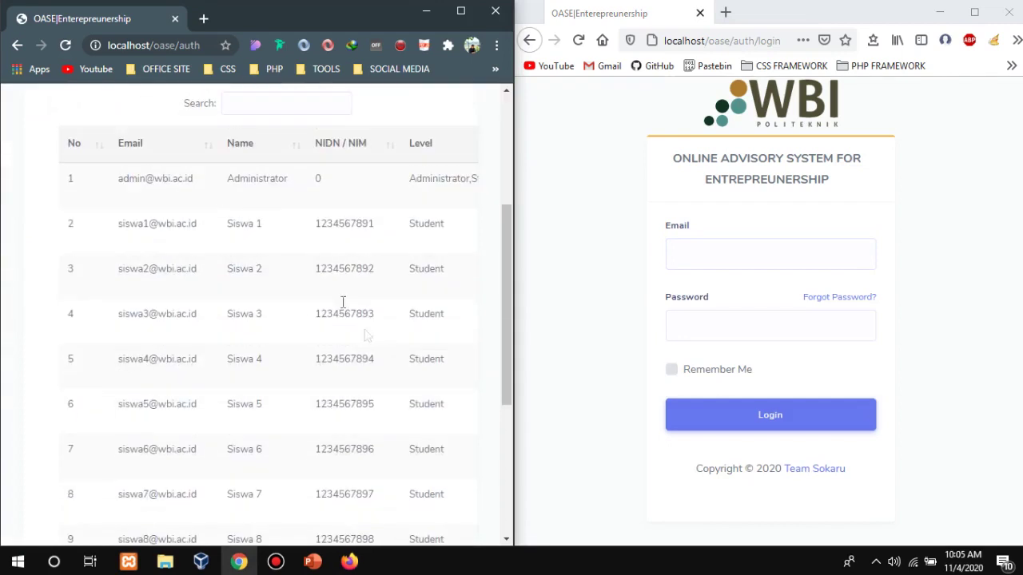
scroll(283, 205, "up", 3)
left_click(268, 355)
type("dumm")
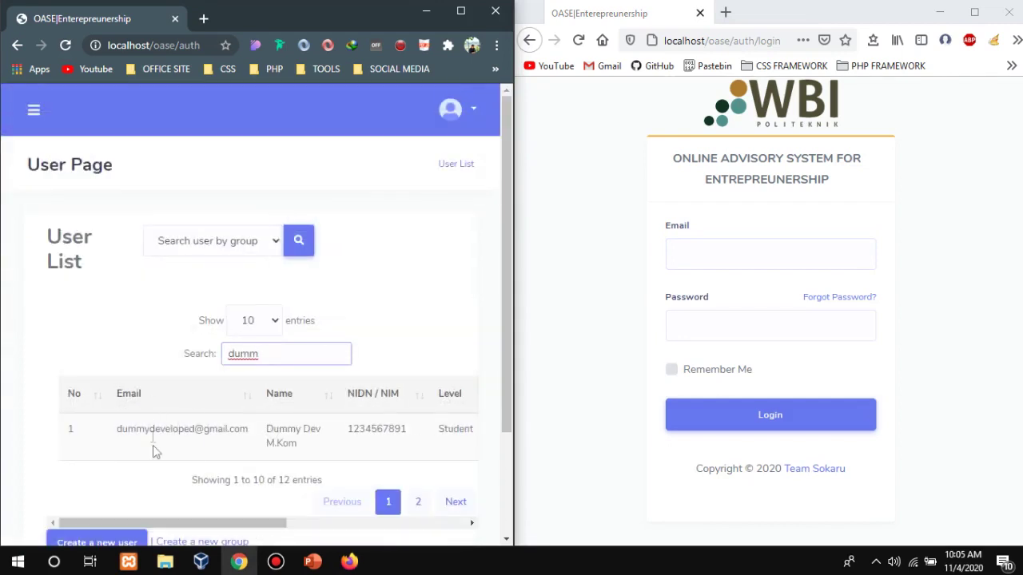
In Firefox, log in with the dummy user's saved login and password; it's refused as inactive.
left_click(786, 256)
type("dumm")
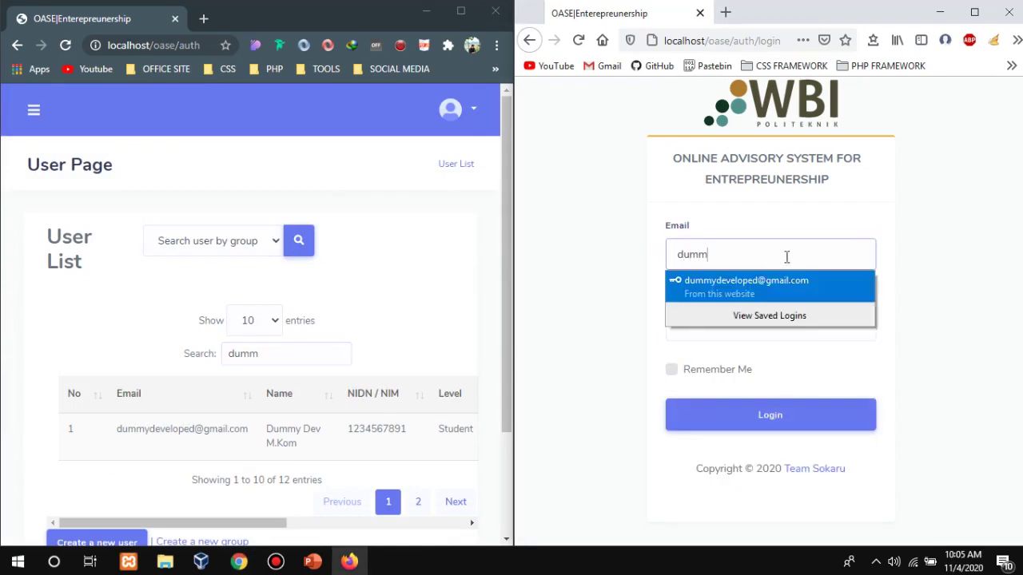
key("Return")
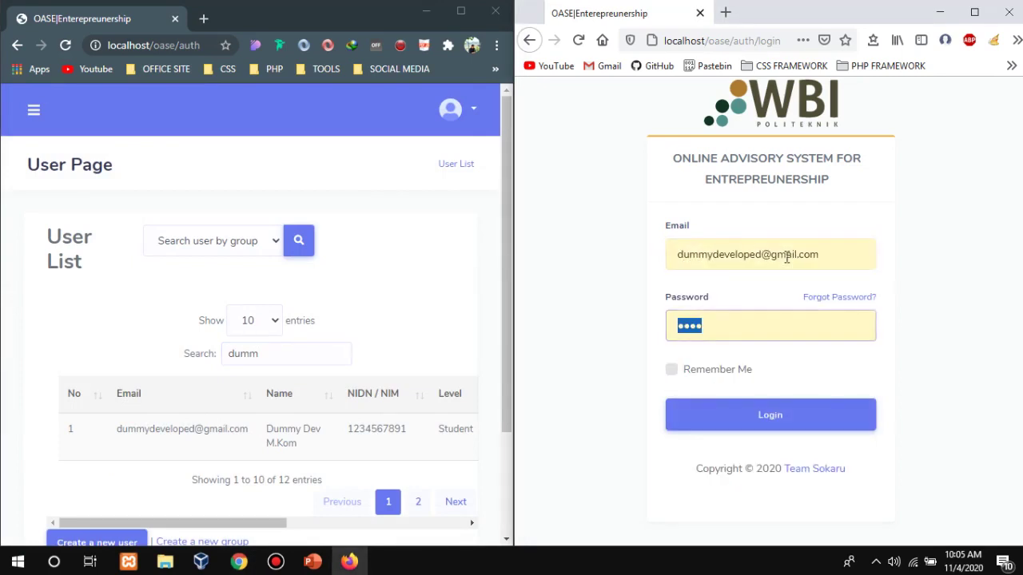
key("BackSpace")
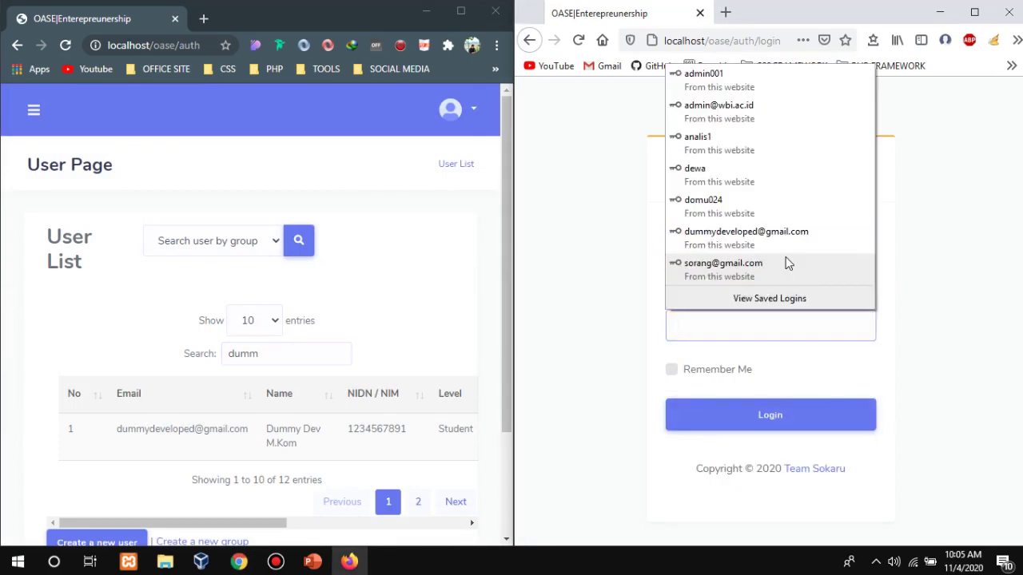
type("1")
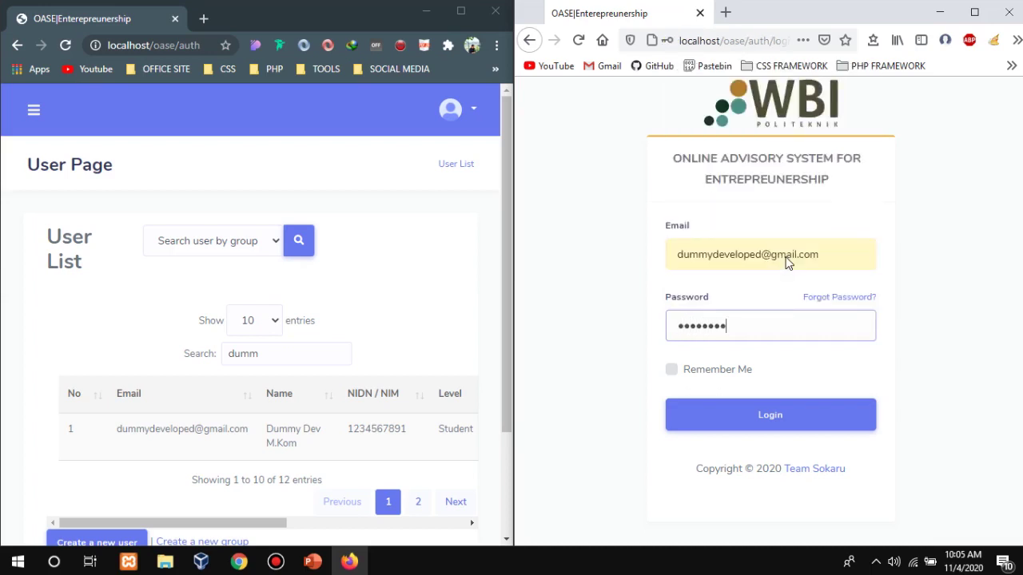
left_click(756, 421)
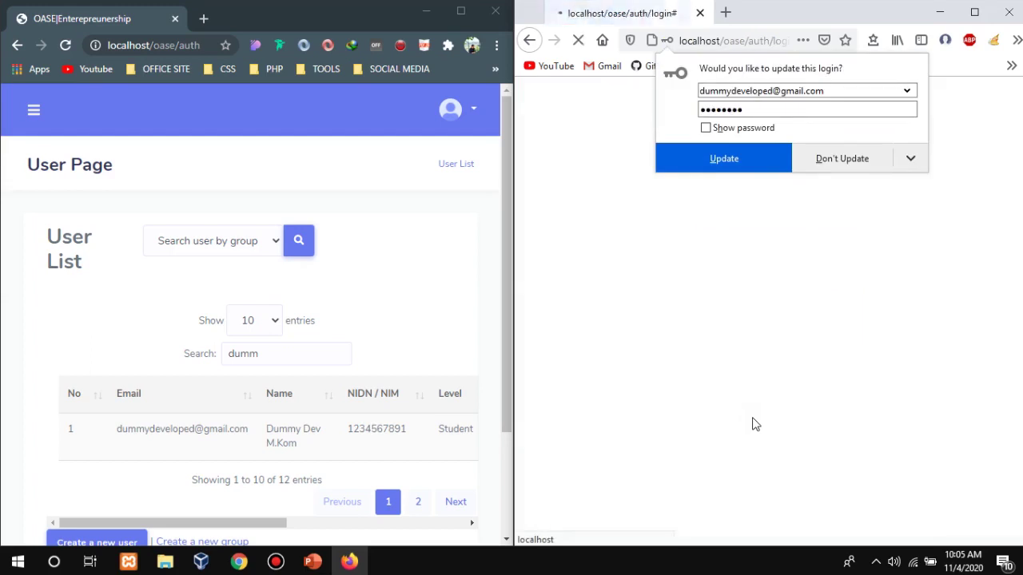
left_click(968, 372)
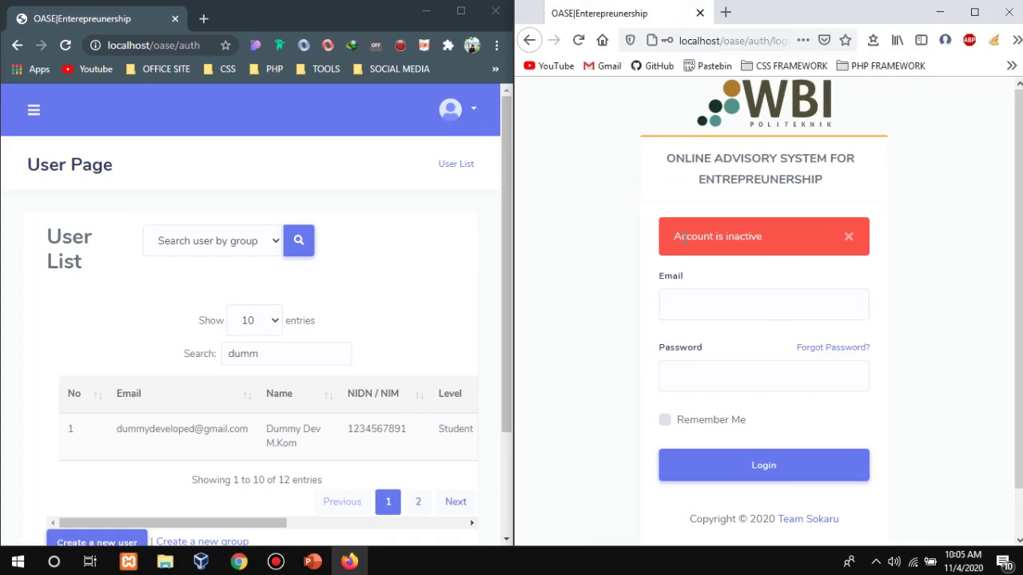
left_click(725, 12)
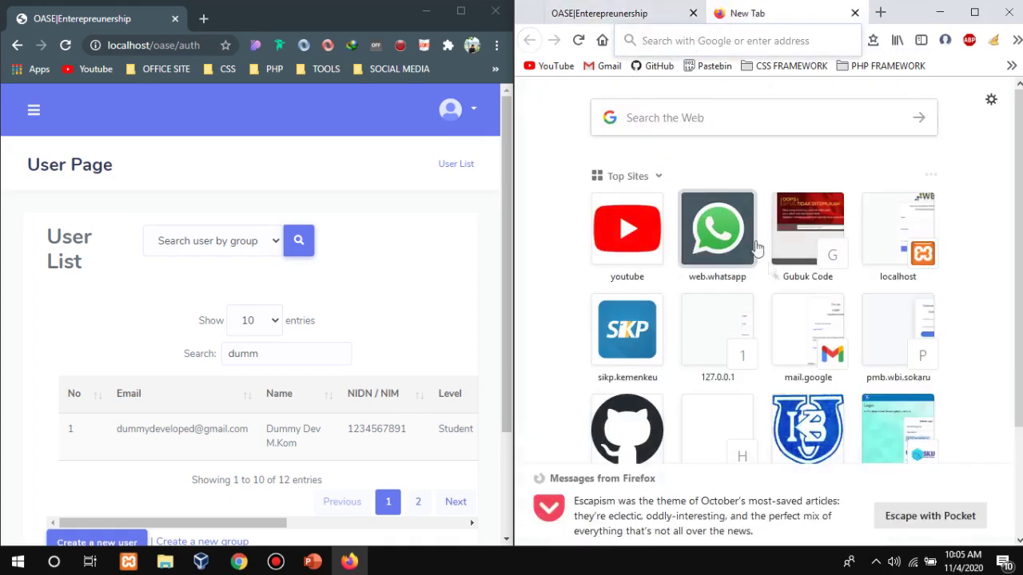
Follow the Activate Your Account link in Gmail's OASE activation email and close the Adblock Plus tab.
left_click(600, 65)
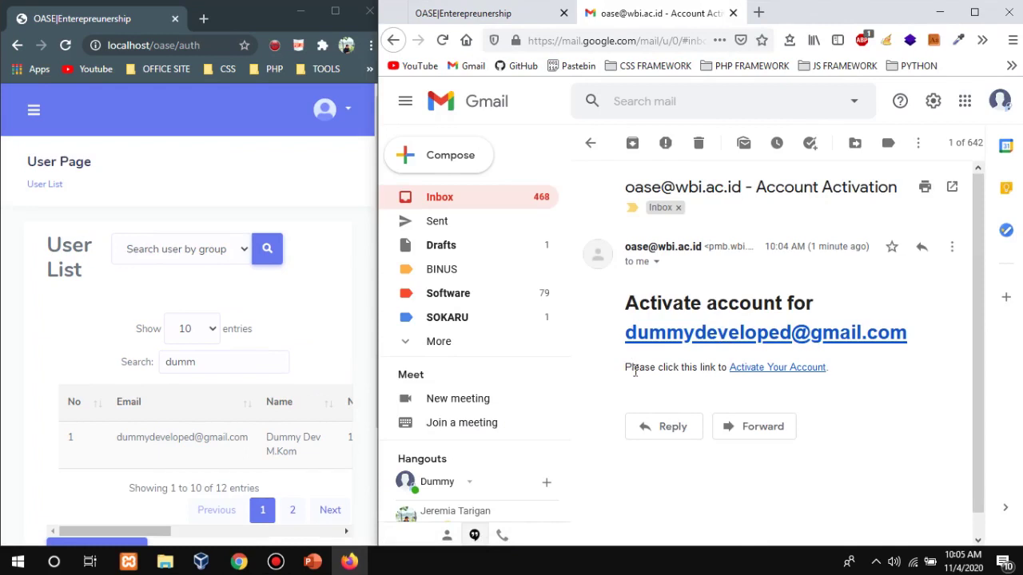
left_click(740, 374)
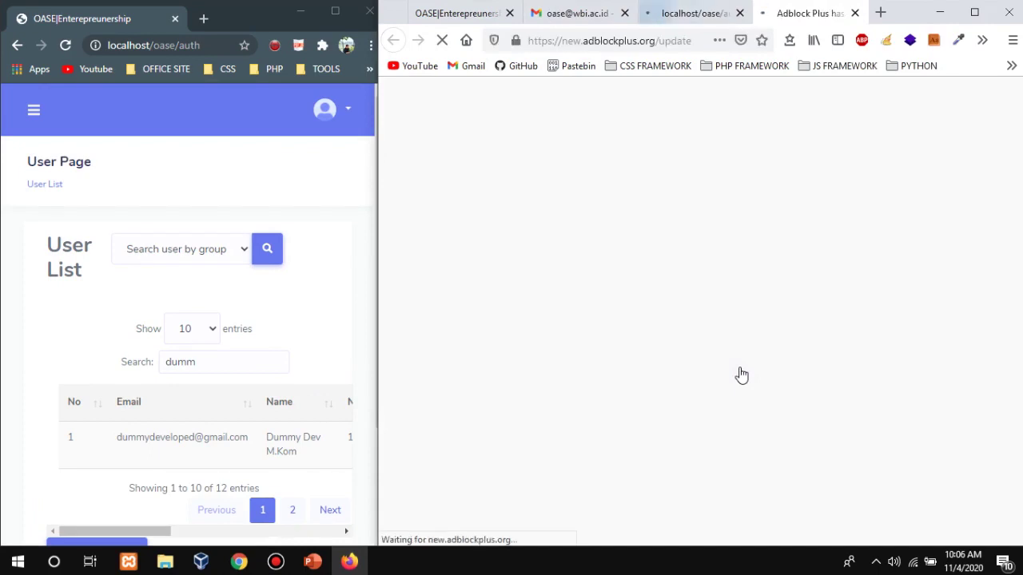
left_click(854, 12)
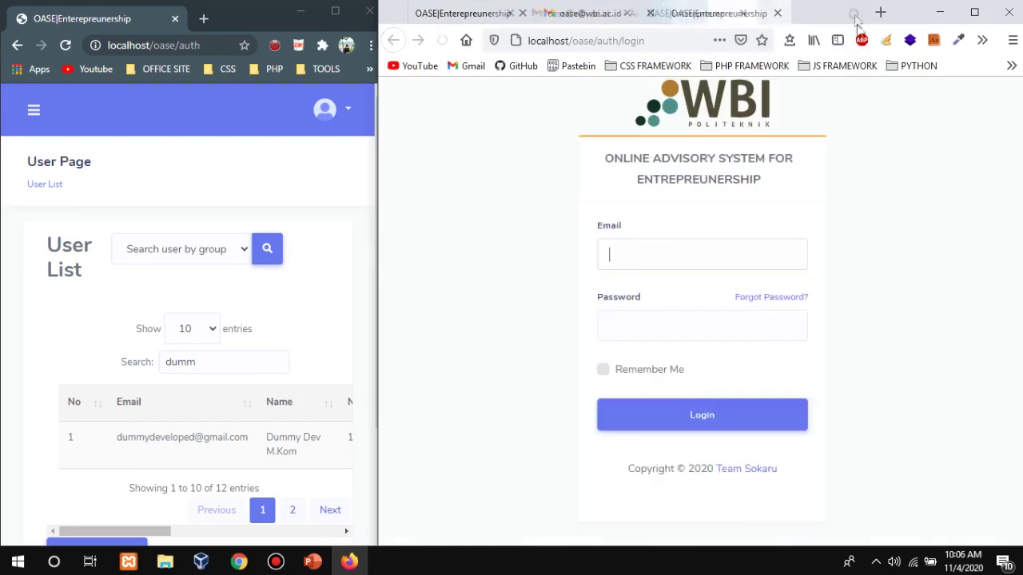
Sign in to OASE as the dummy user with the saved login and password.
left_click(911, 265)
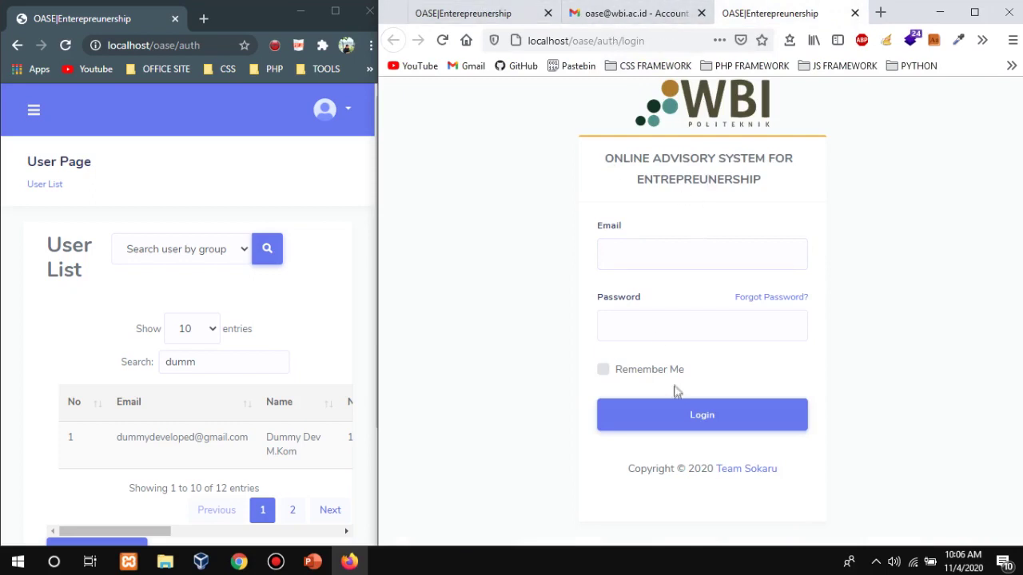
left_click(679, 256)
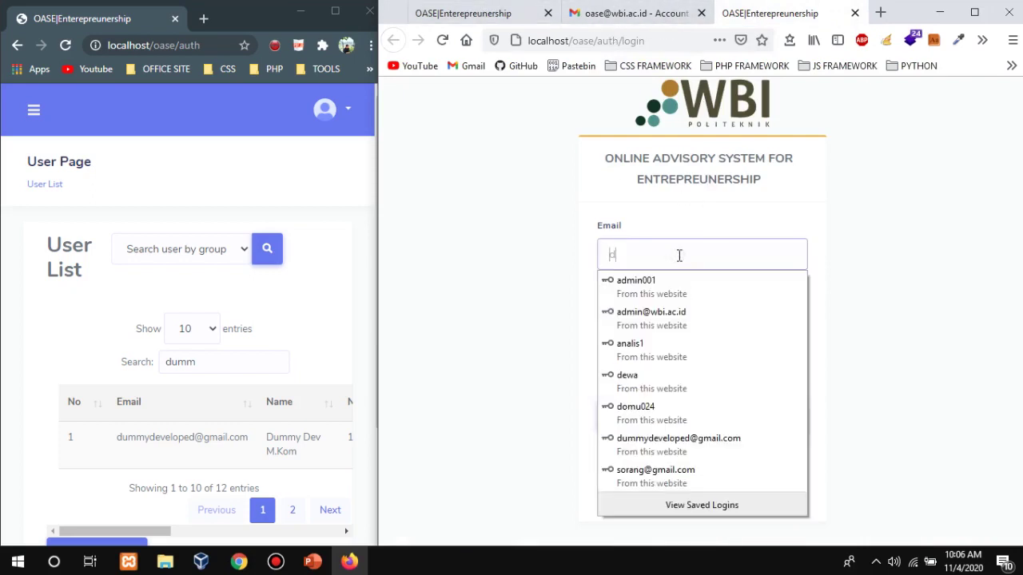
type("dumm")
key("Down")
key("Return")
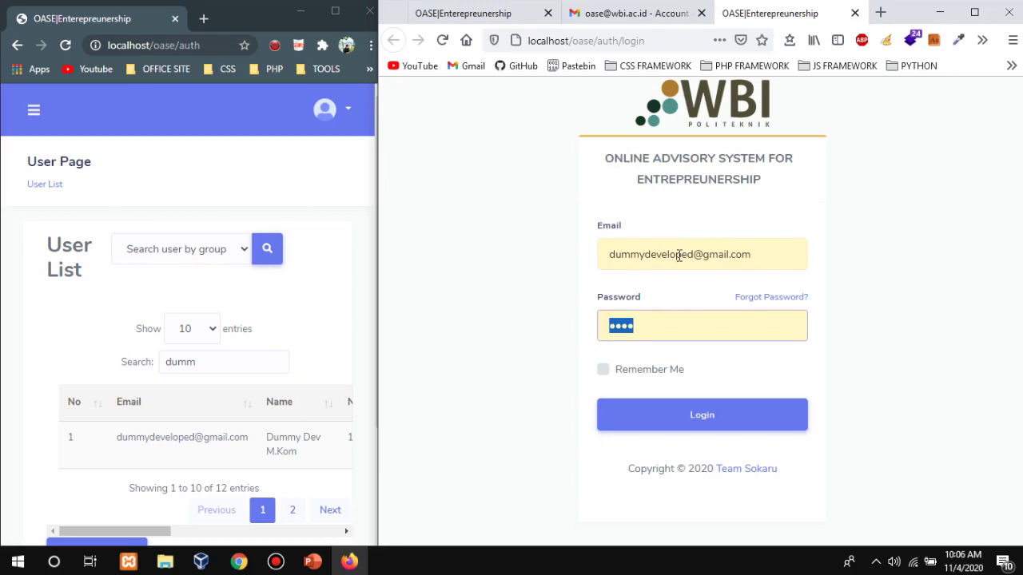
type("1")
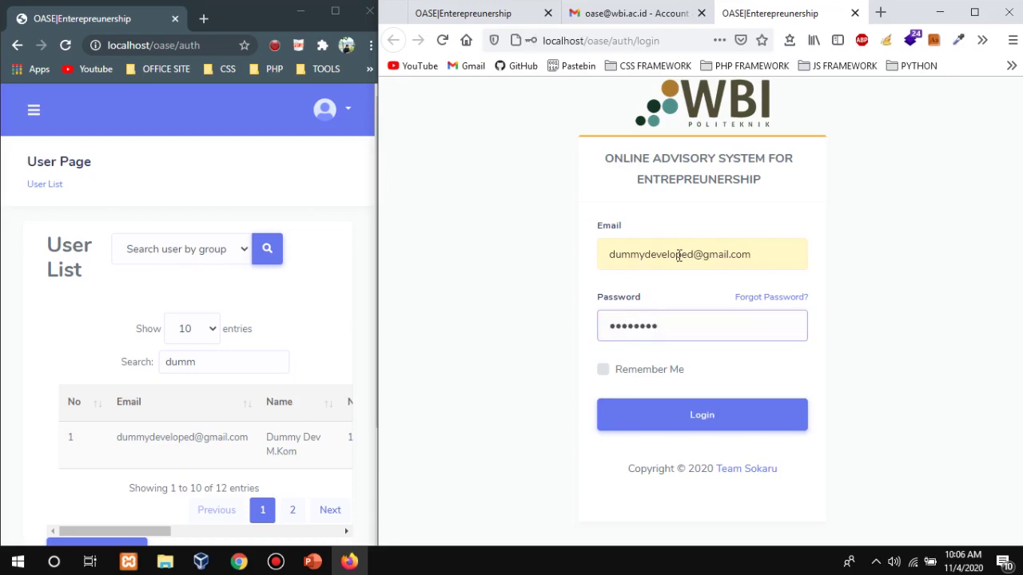
key("Return")
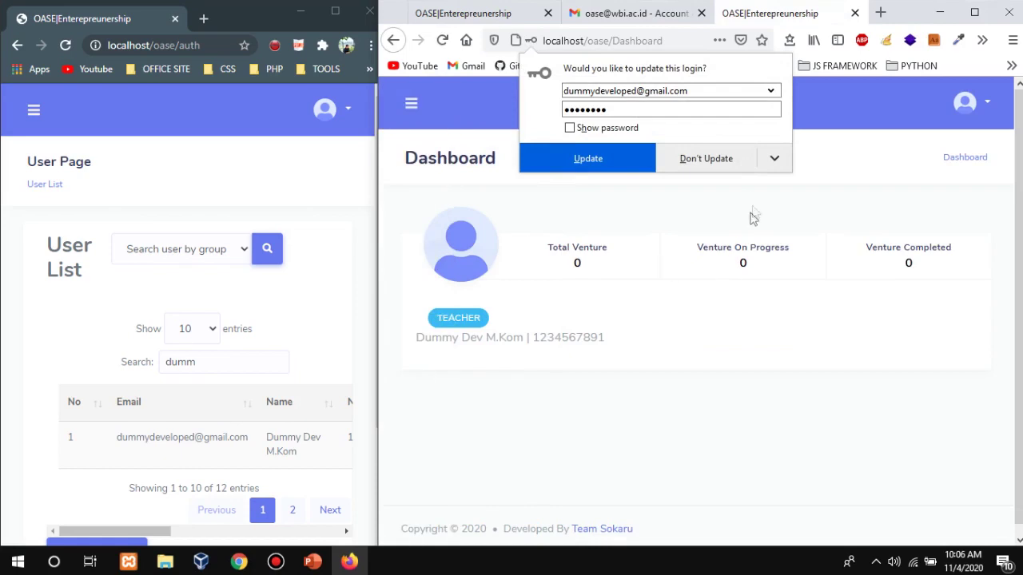
left_click(839, 172)
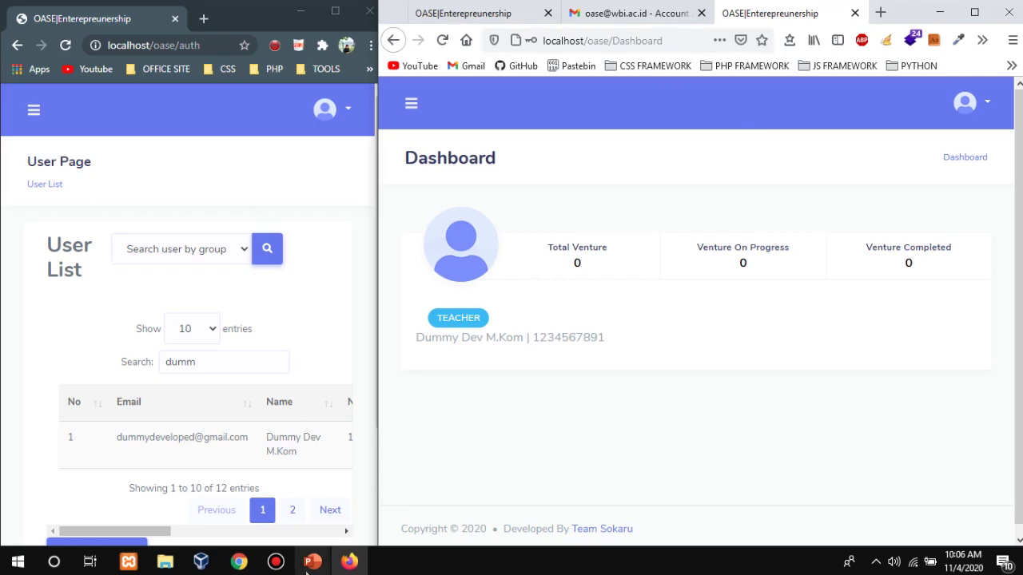
Rearrange the Firefox and Chrome windows, then maximize Chrome showing the filtered User List.
left_click_drag(379, 92, 609, 92)
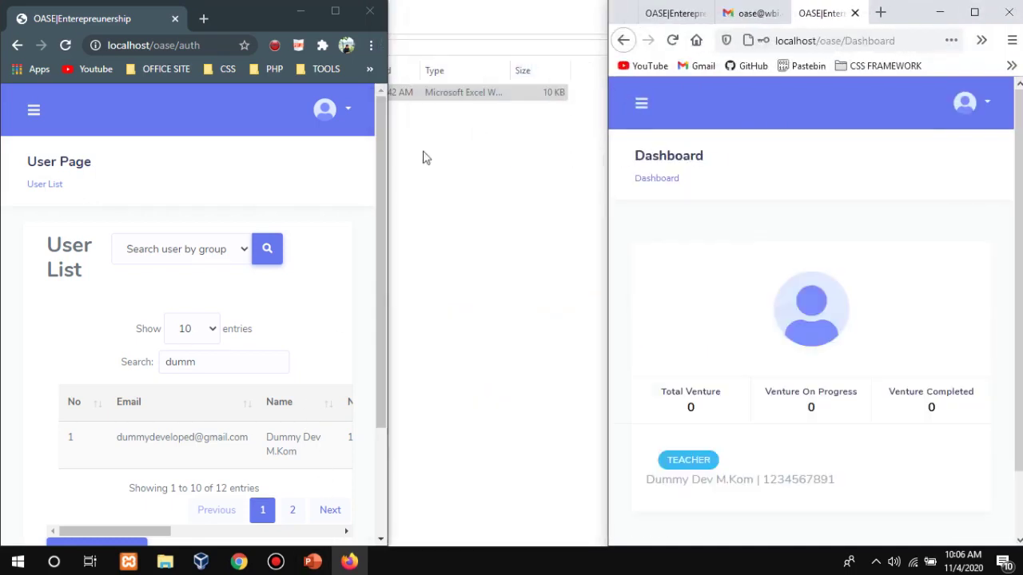
left_click_drag(388, 153, 532, 132)
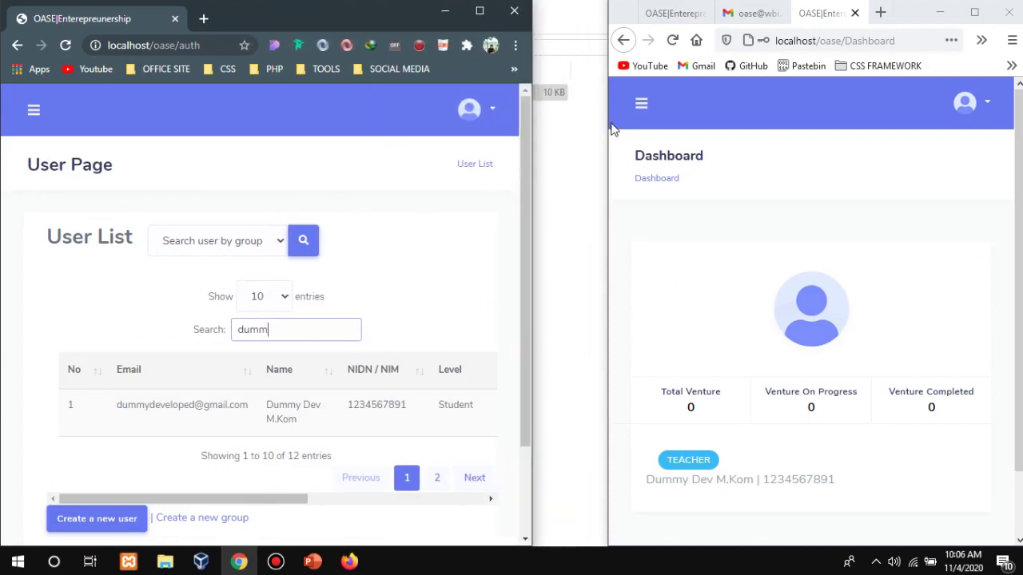
left_click_drag(609, 128, 524, 126)
left_click_drag(388, 19, 8, 55)
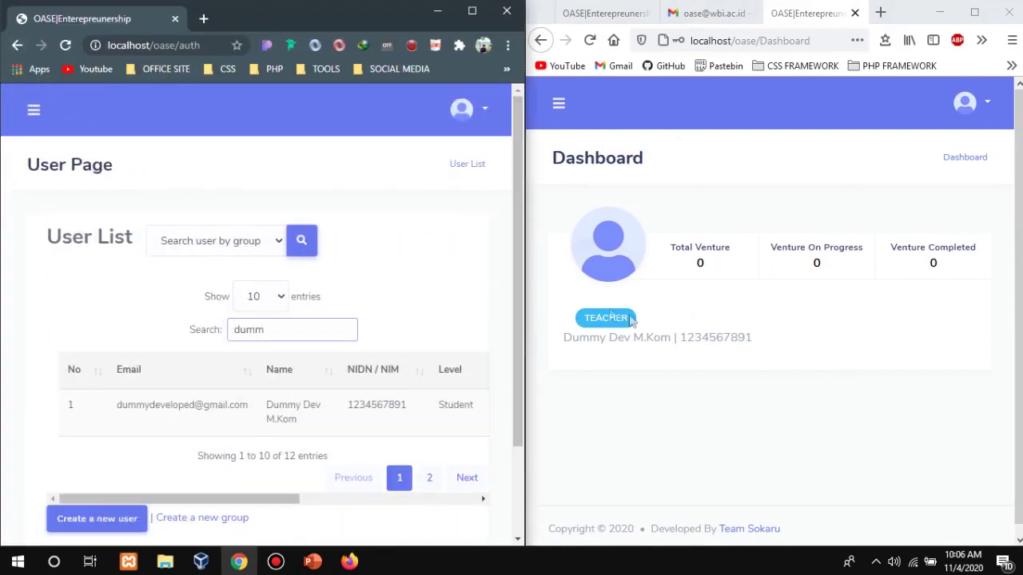
left_click_drag(669, 329, 535, 303)
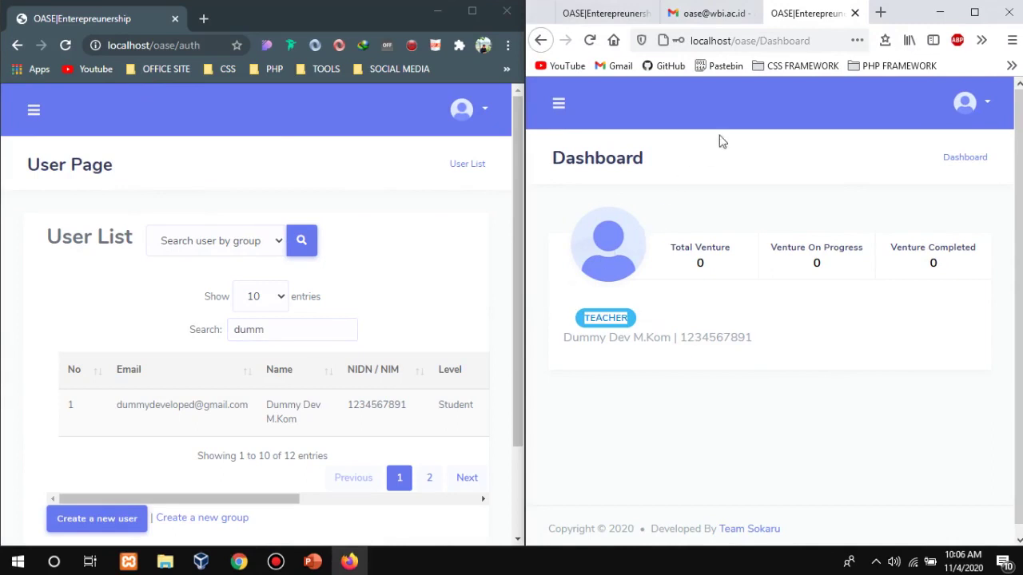
left_click(997, 176)
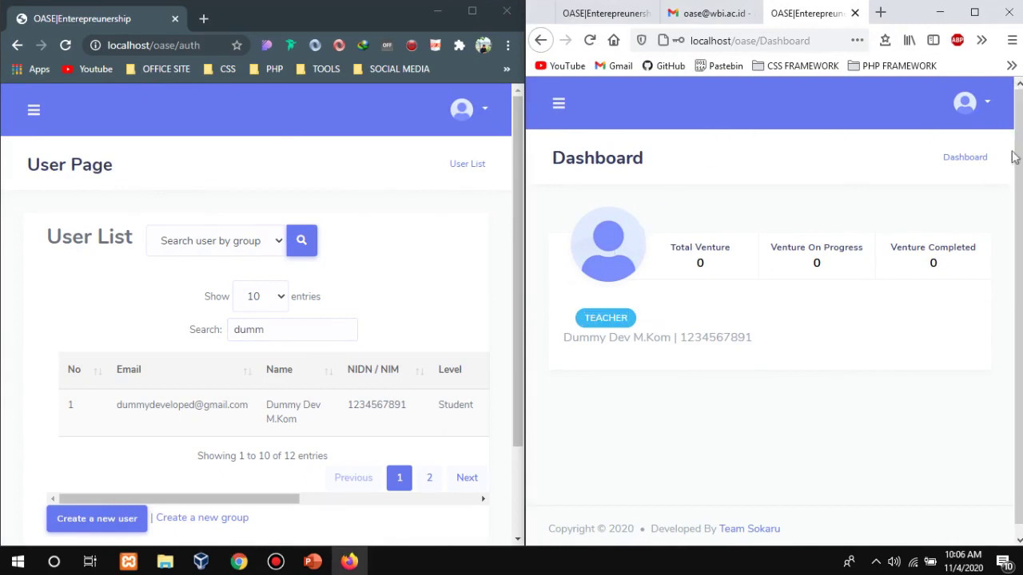
left_click(184, 496)
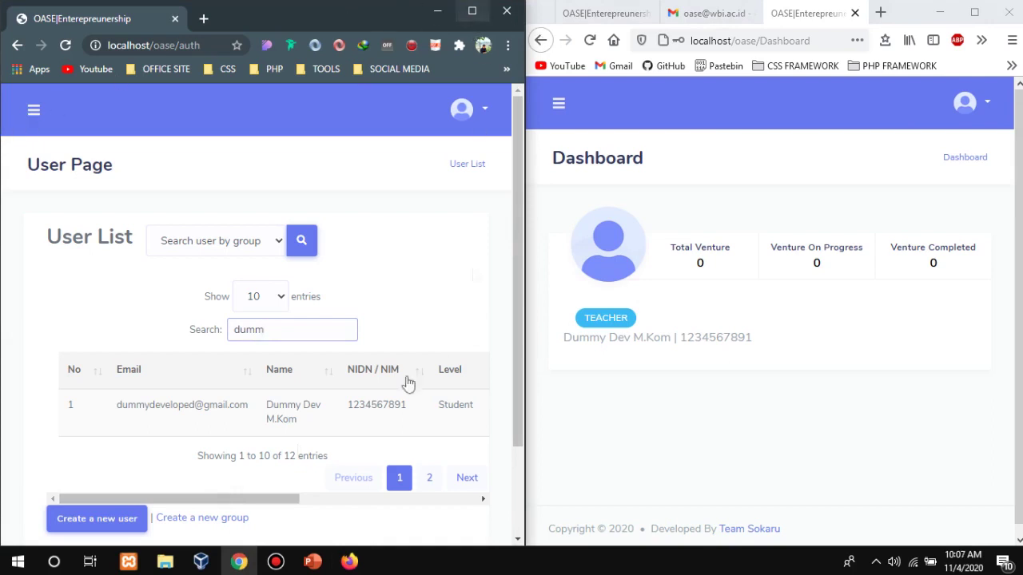
left_click(239, 563)
left_click(239, 568)
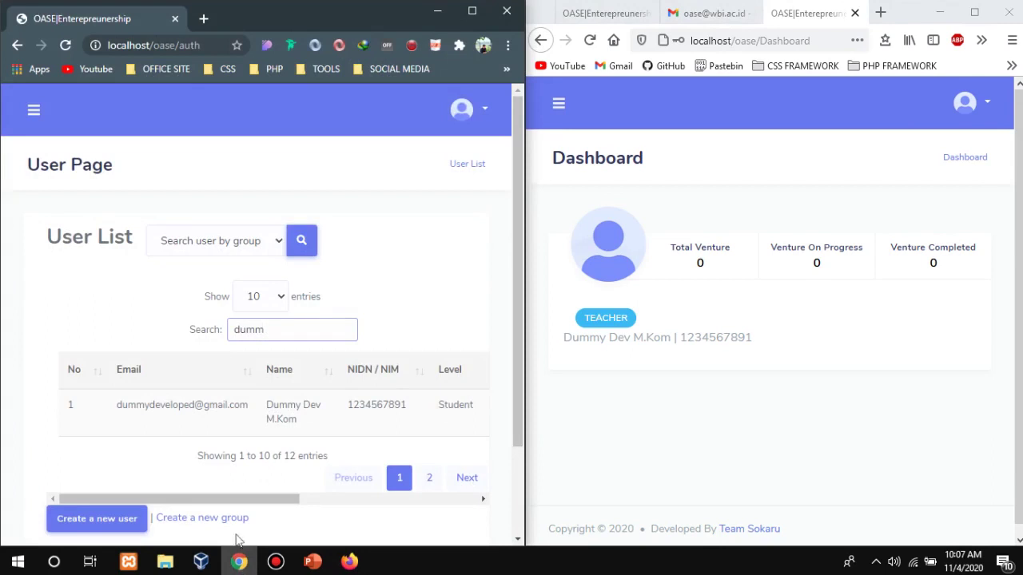
left_click(472, 11)
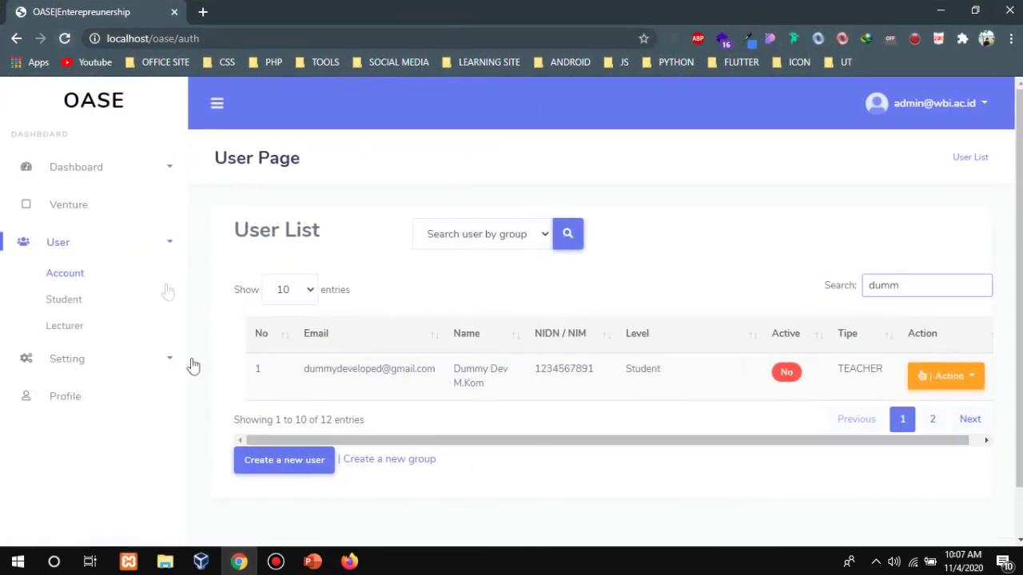
Open the Guild Page from the Setting section.
left_click(96, 369)
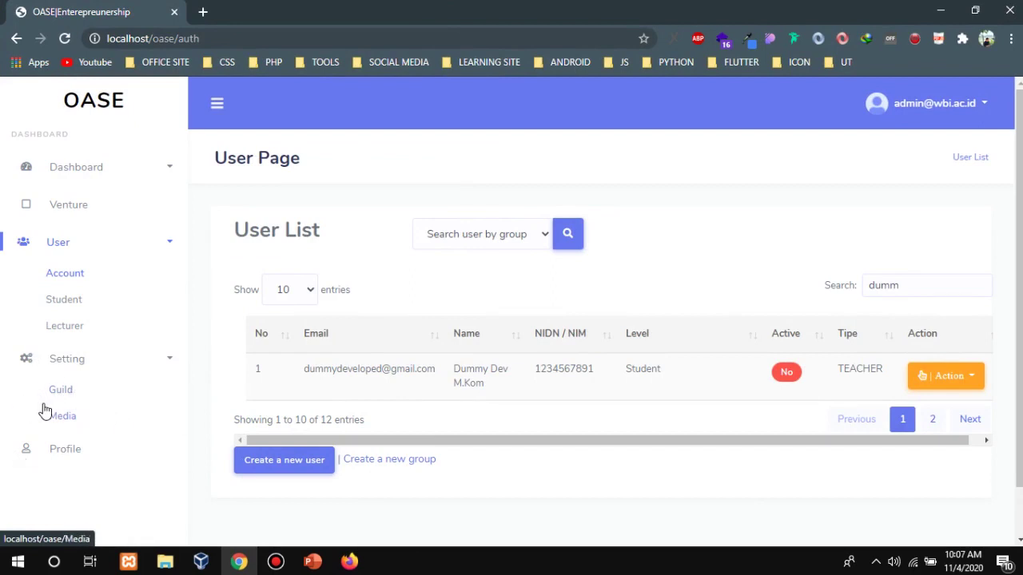
left_click(69, 395)
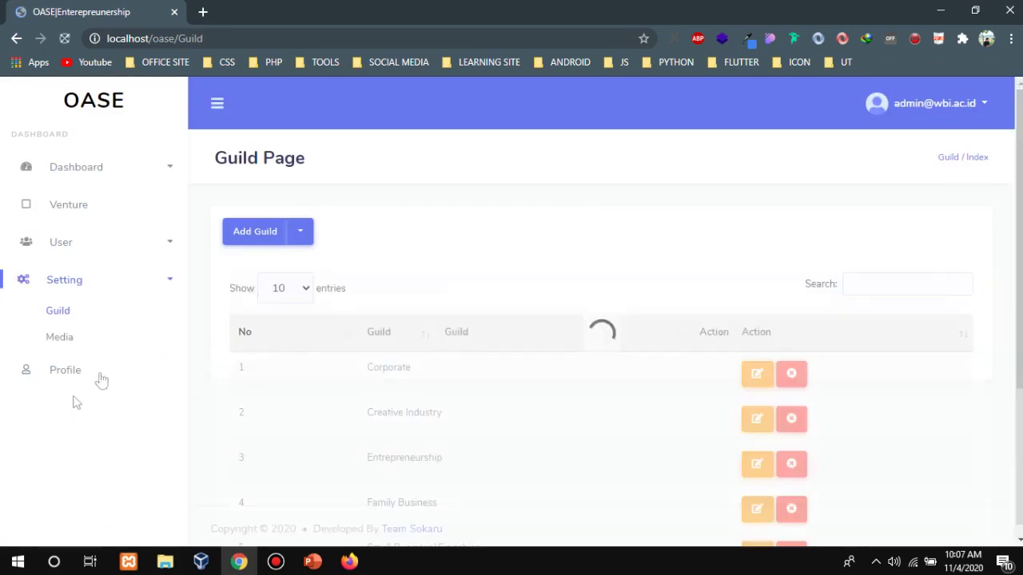
scroll(858, 334, "down", 3)
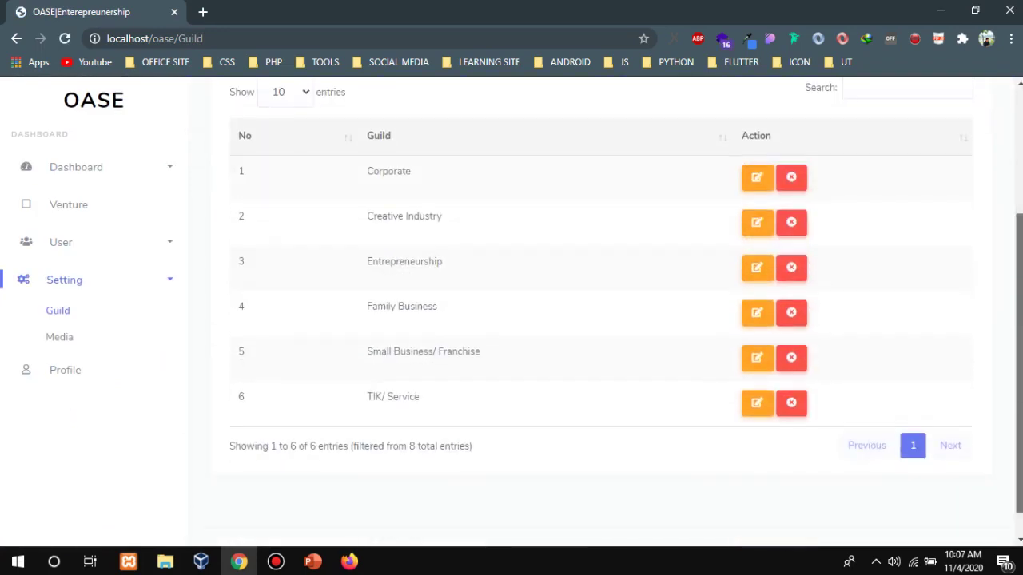
scroll(549, 222, "up", 3)
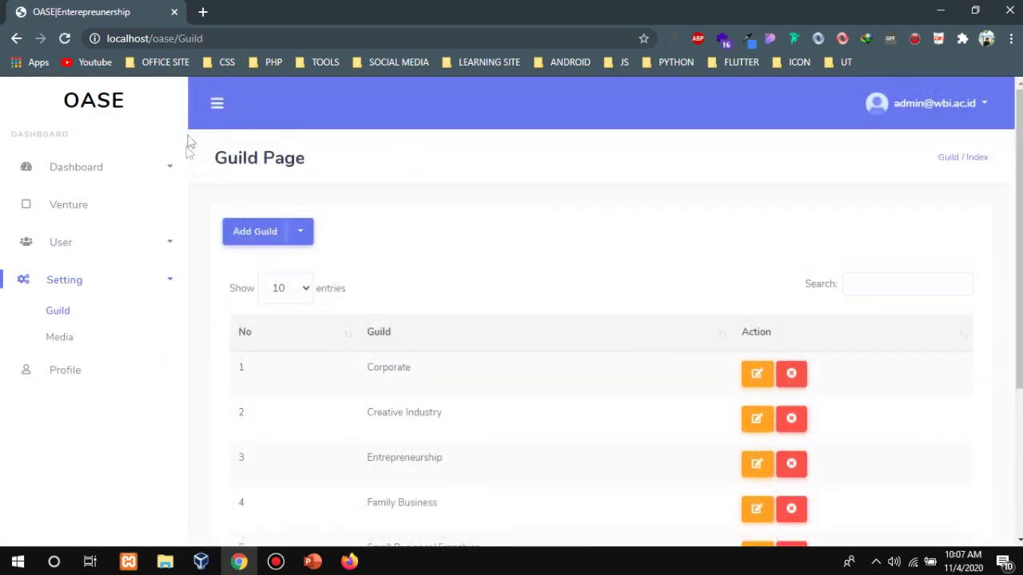
Open and cancel the Corporate guild's Delete and Edit forms and the Add Guild form, then open Media.
left_click(787, 376)
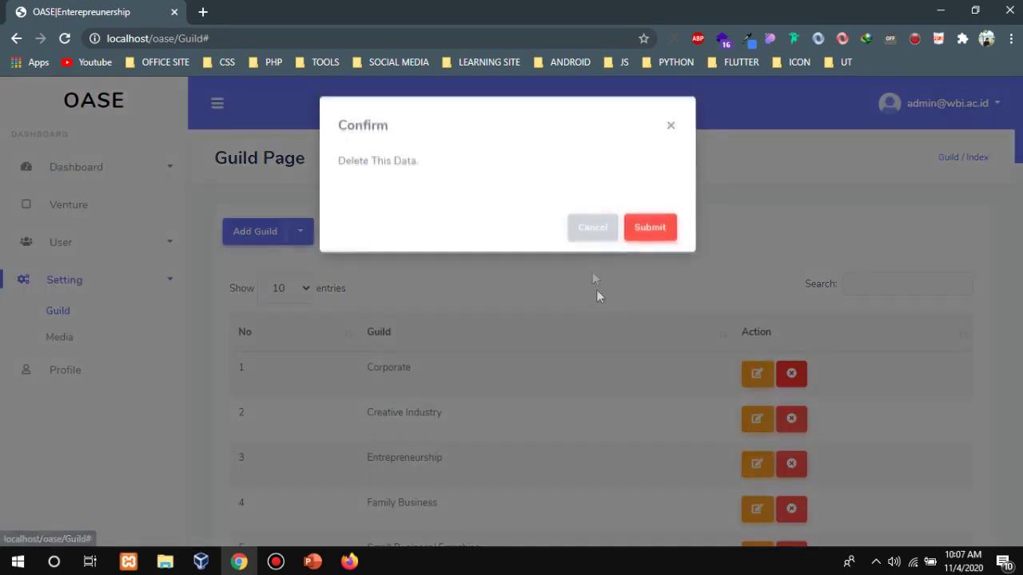
left_click(591, 230)
left_click(757, 376)
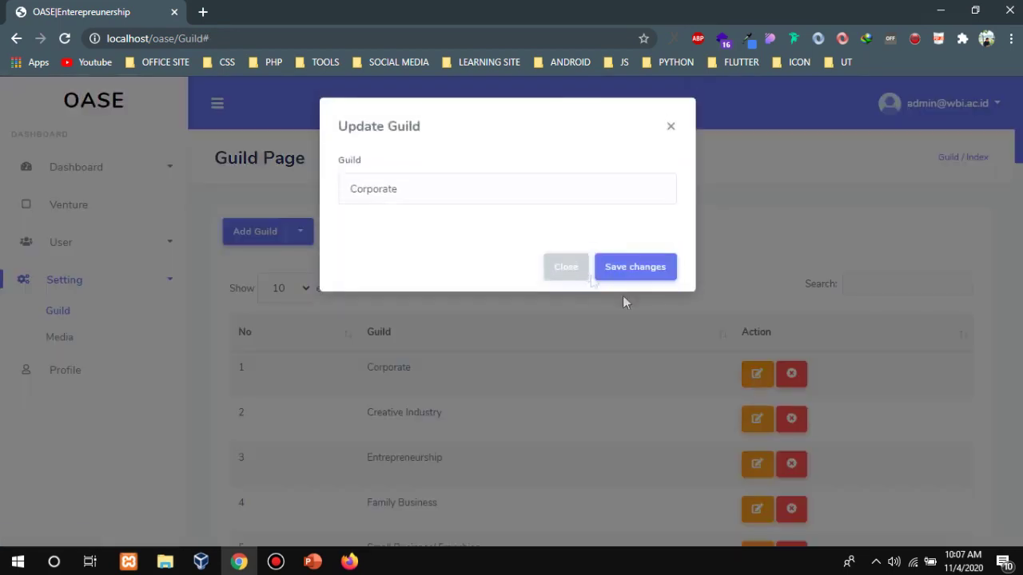
left_click(571, 270)
left_click(302, 232)
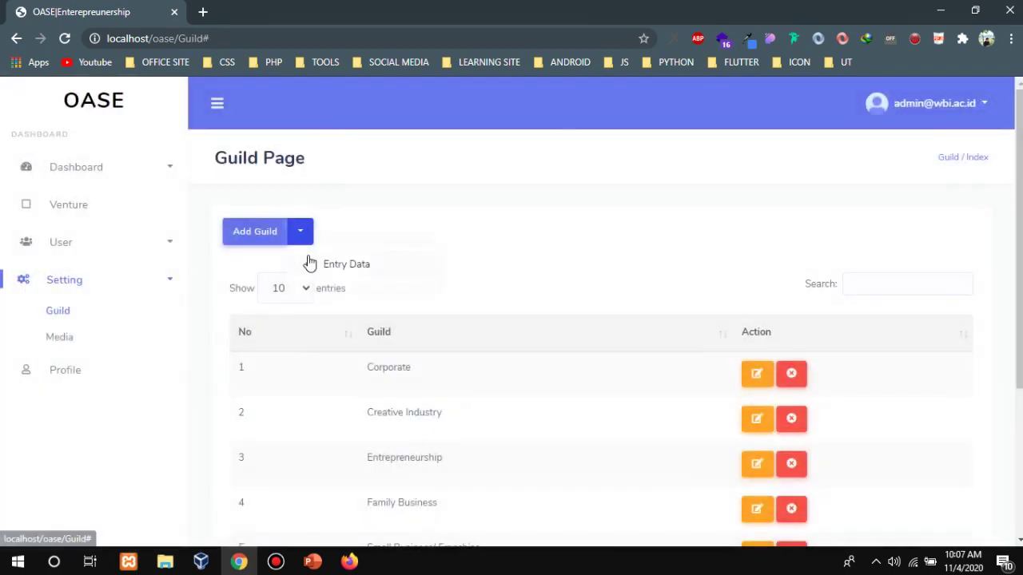
left_click(310, 261)
left_click(581, 272)
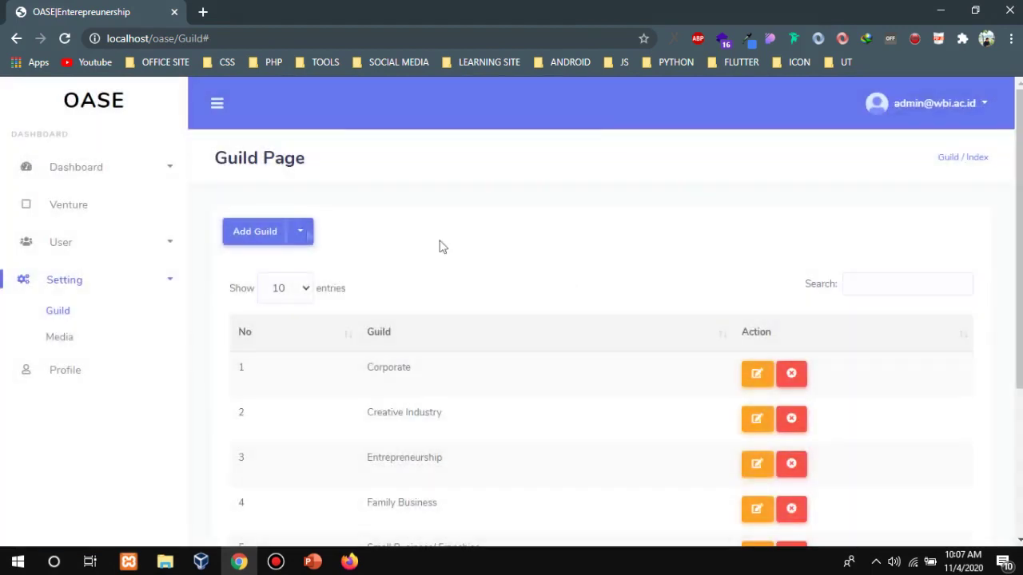
left_click(98, 337)
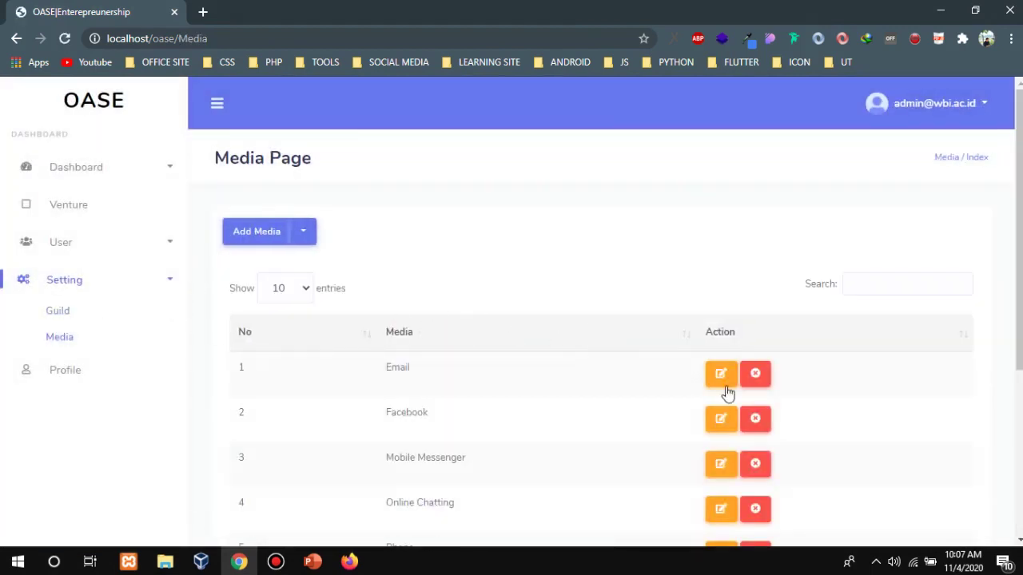
left_click(726, 386)
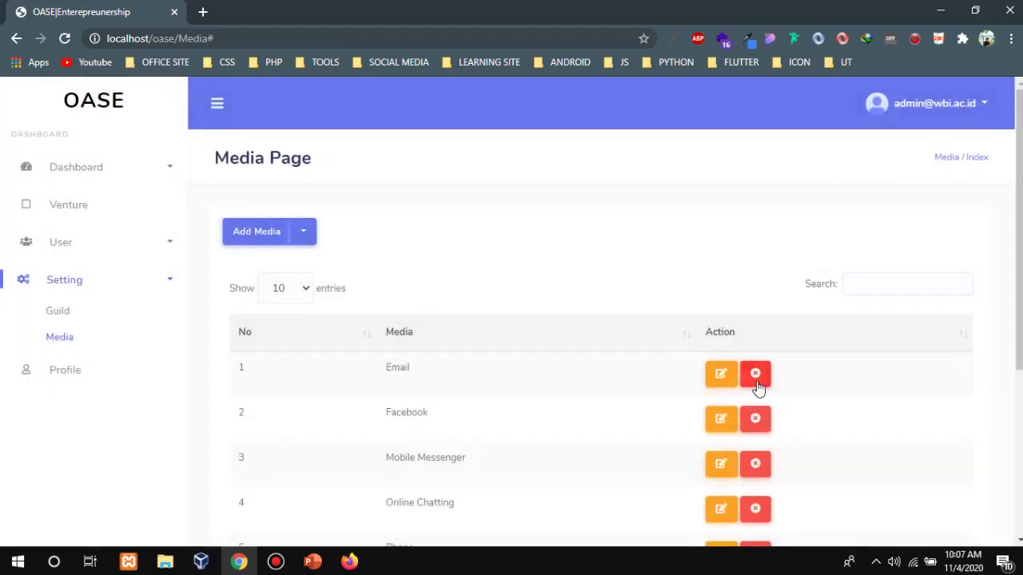
left_click(756, 387)
left_click(580, 276)
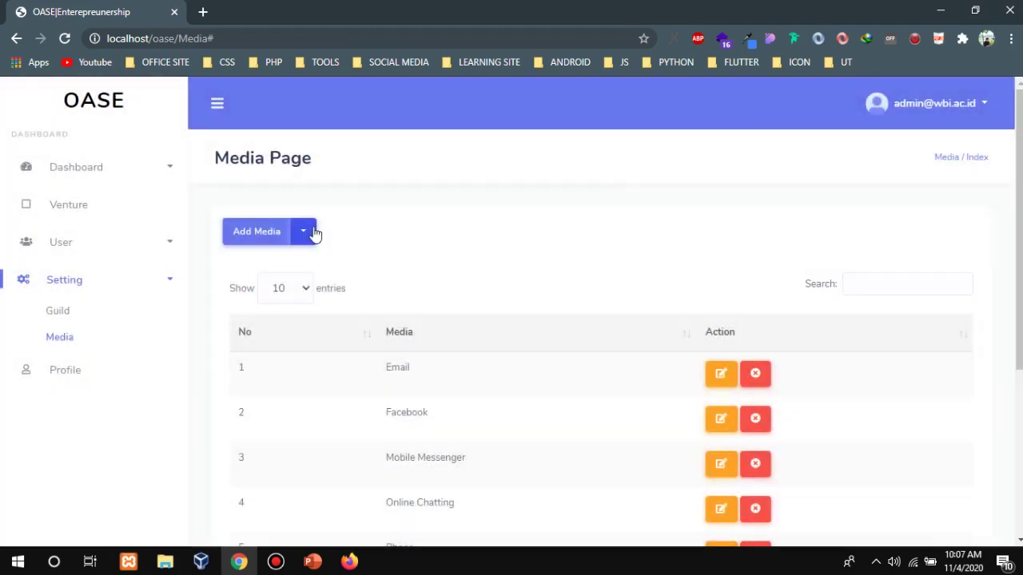
left_click(312, 233)
left_click(381, 274)
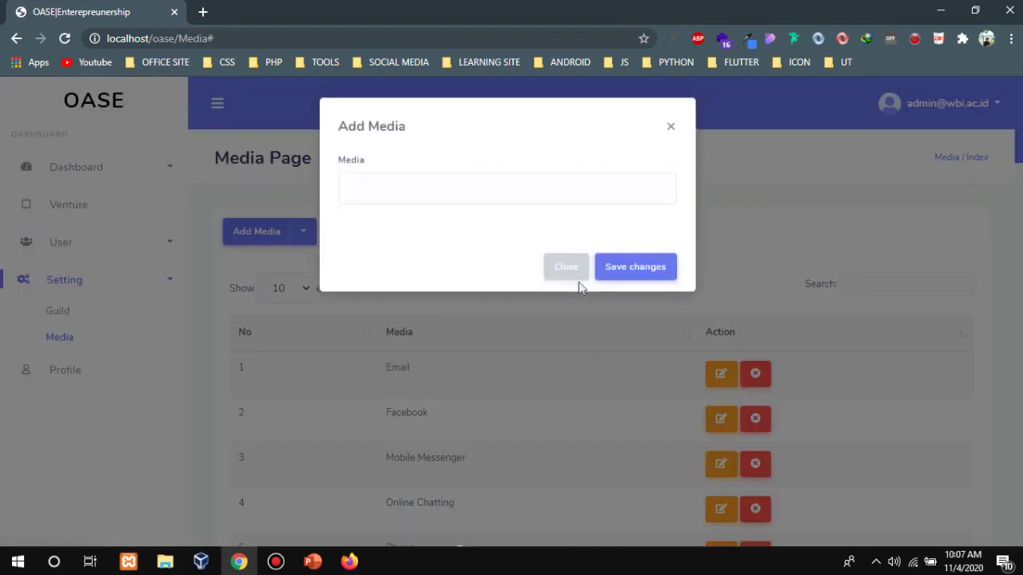
left_click(576, 274)
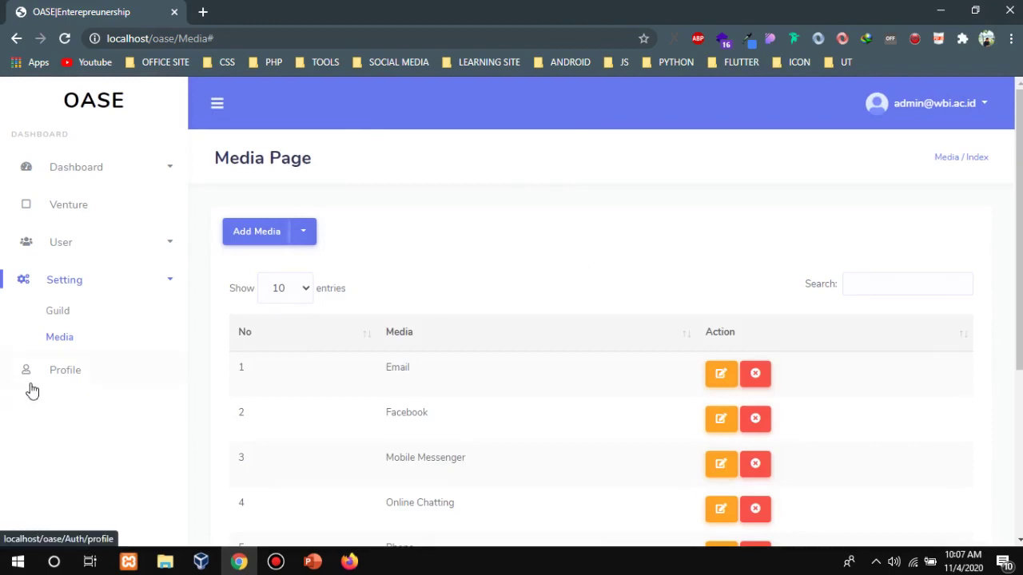
Set the admin's profile picture to the 3d-cube JPG from drive D: and save.
left_click(37, 386)
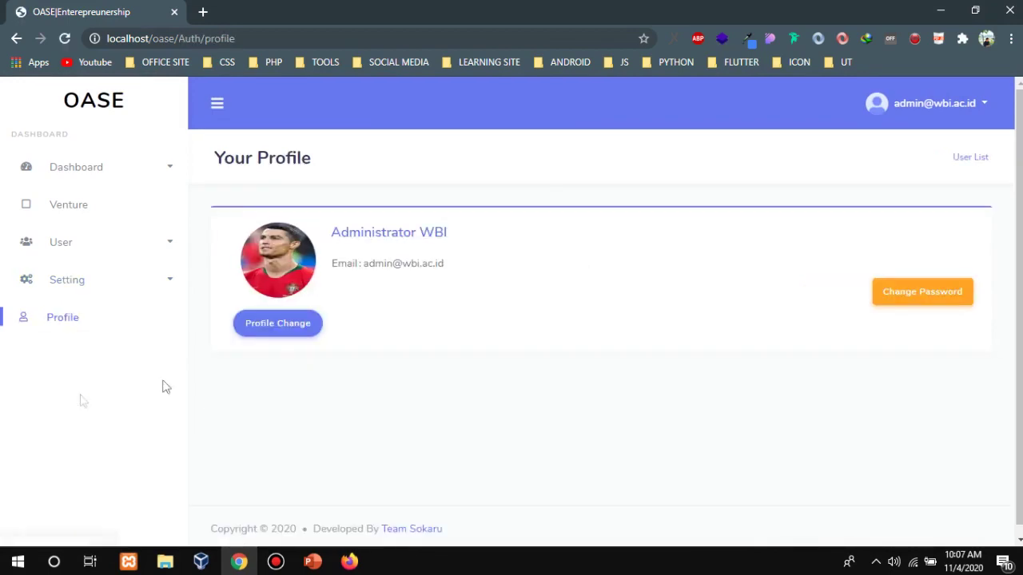
left_click(64, 38)
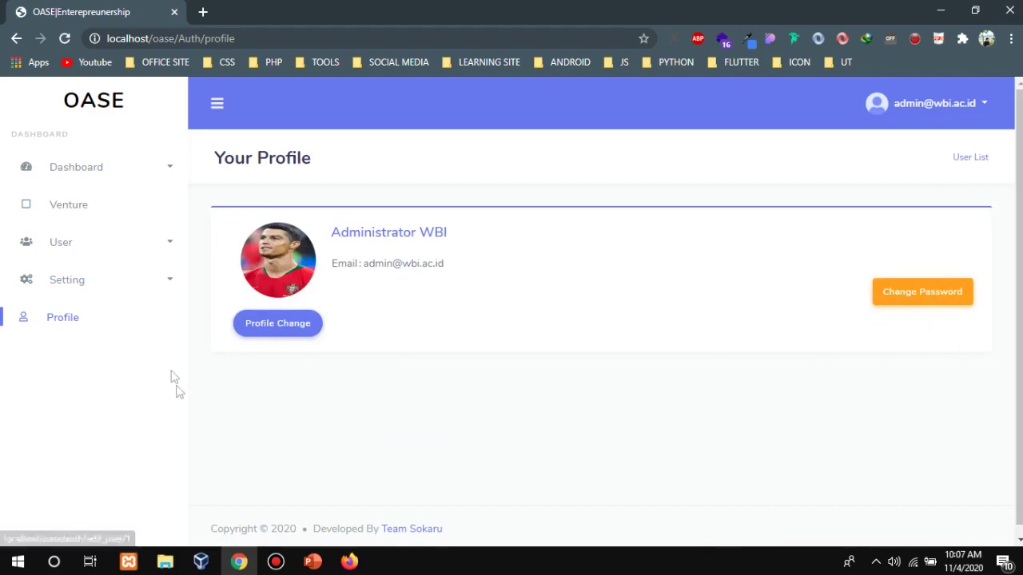
left_click(272, 329)
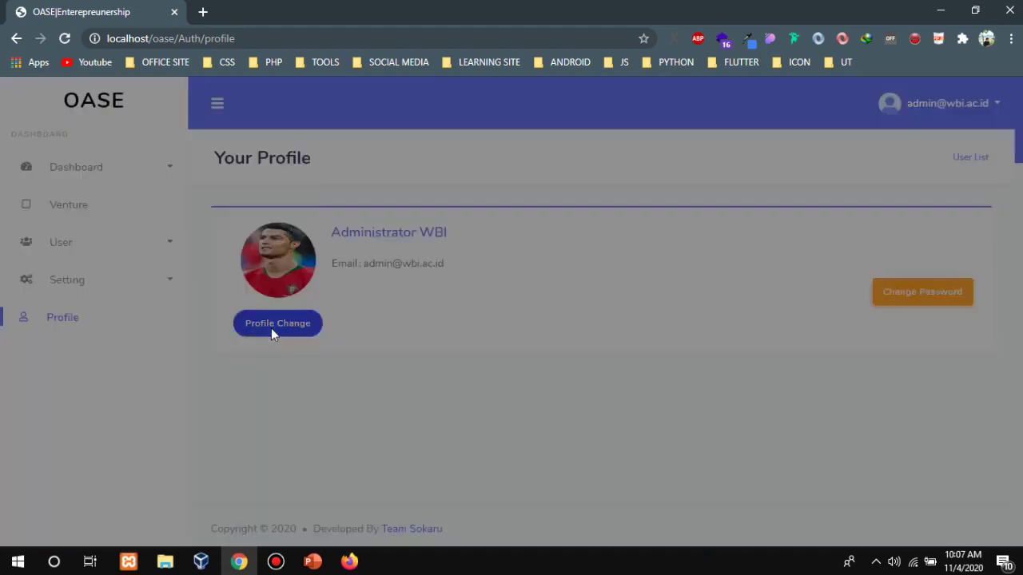
left_click(589, 314)
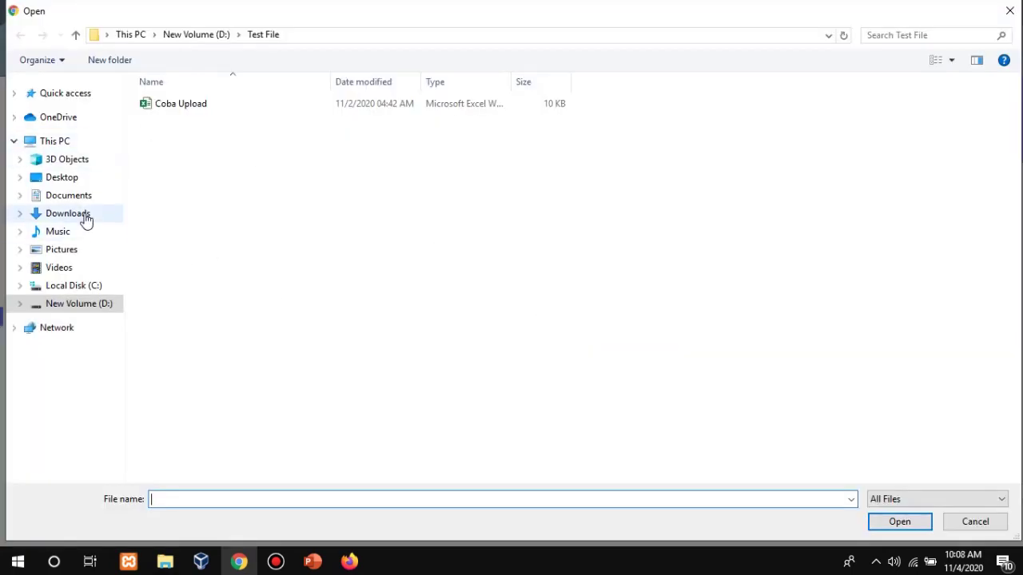
left_click(90, 306)
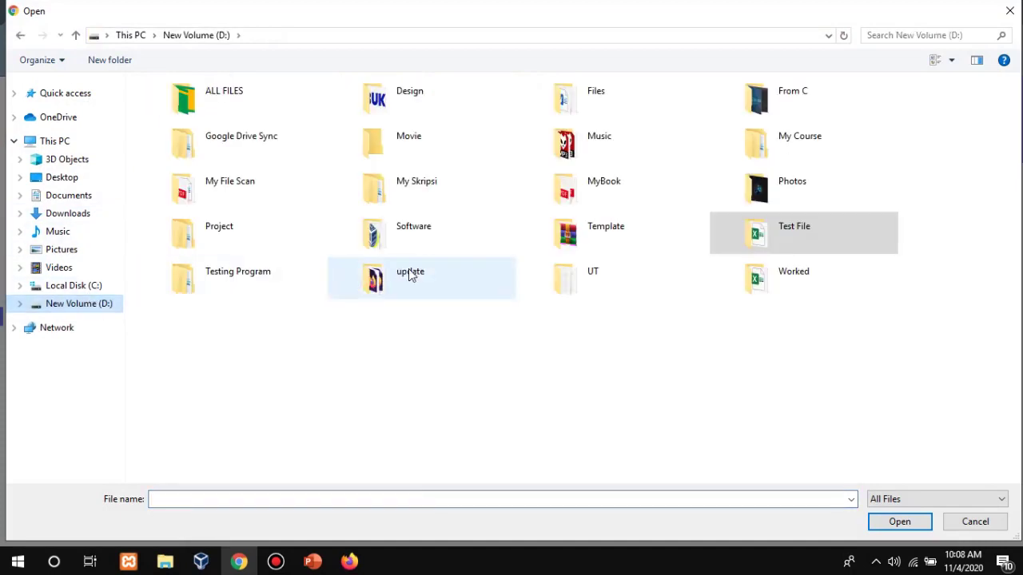
key("ctrl+v")
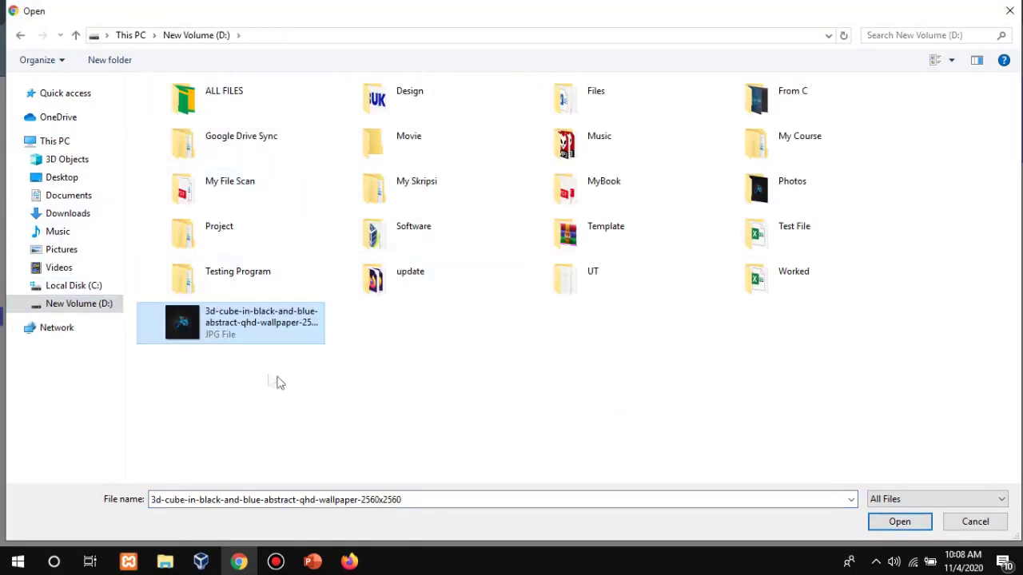
double_click(256, 330)
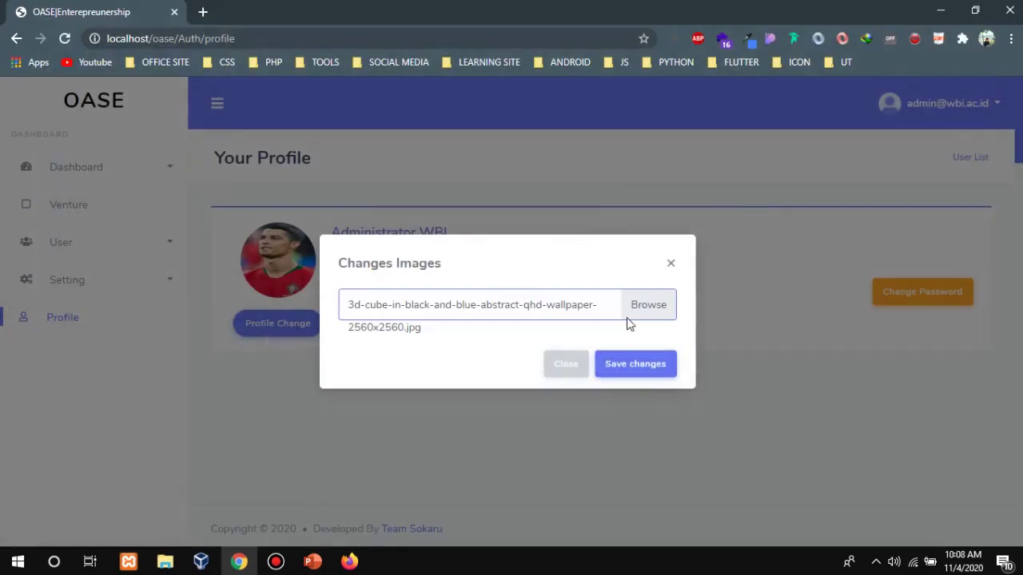
left_click(635, 366)
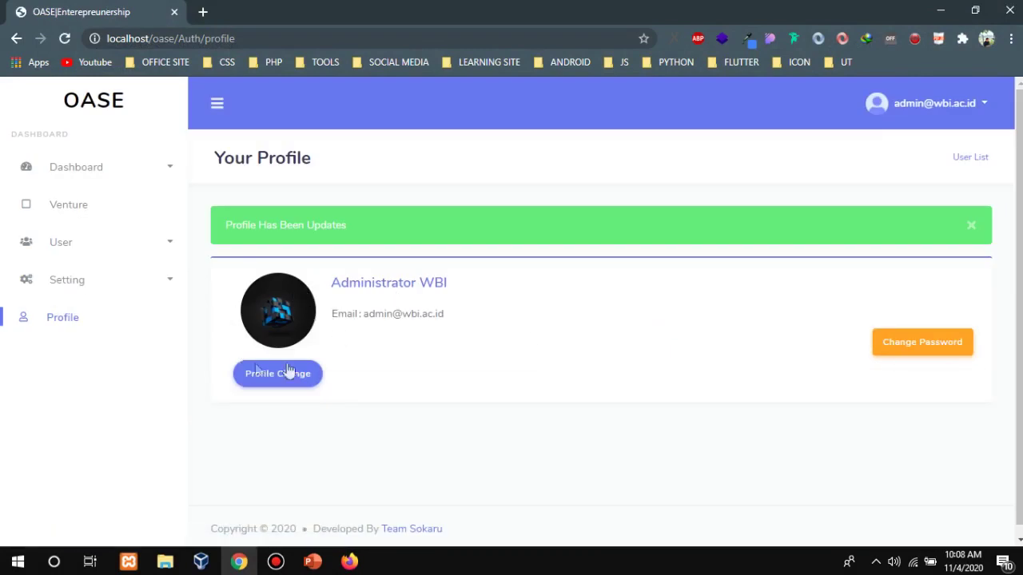
View the admin's Change Password form, then open the empty Venture page.
left_click(915, 358)
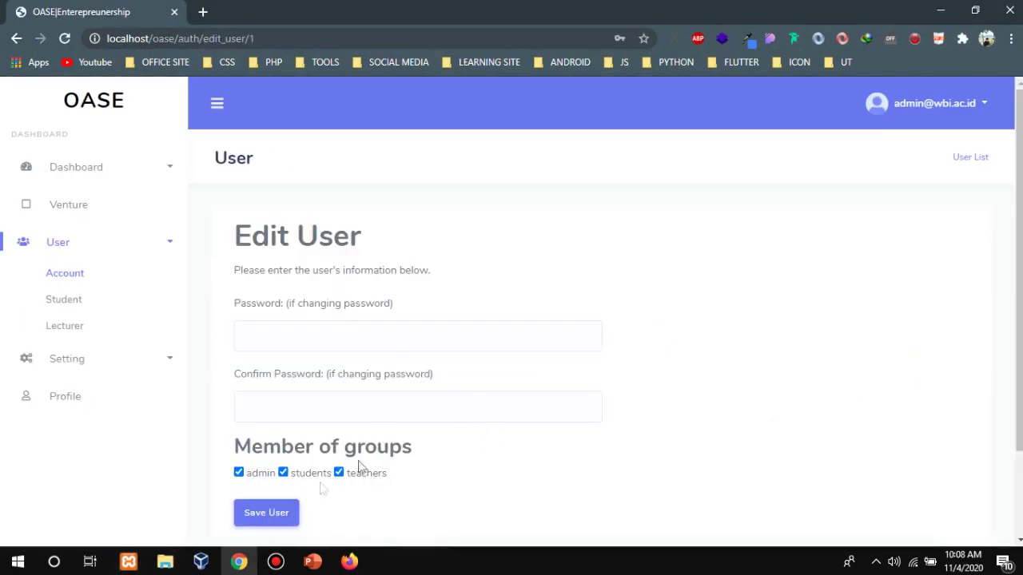
scroll(404, 286, "down", 2)
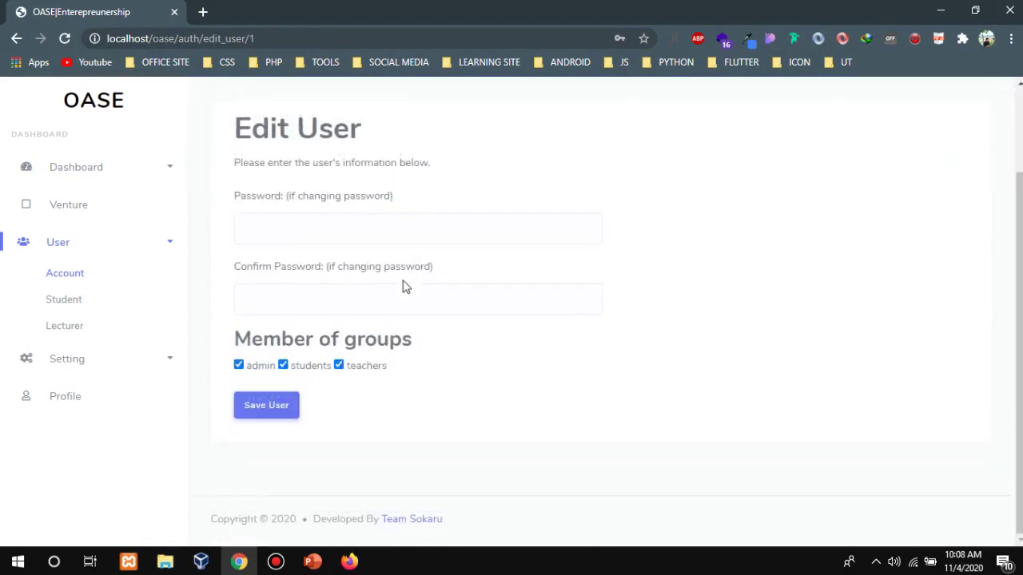
scroll(404, 285, "up", 2)
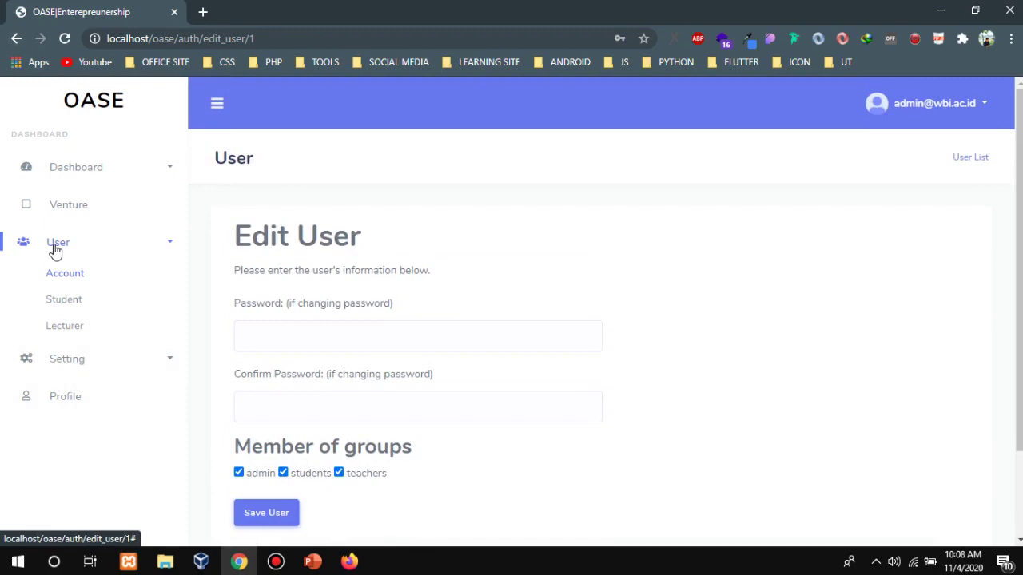
left_click(102, 209)
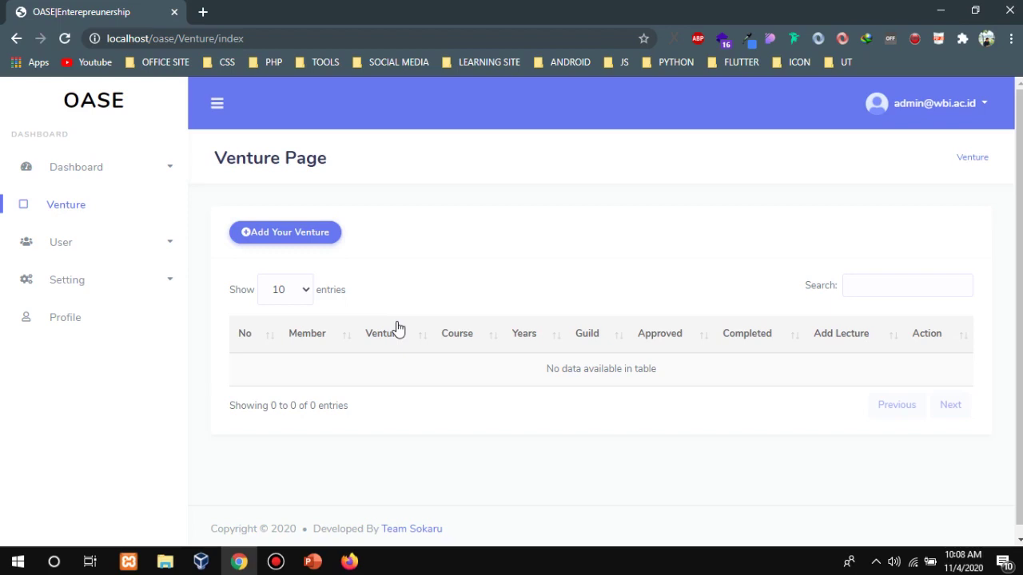
Open User > Account and scroll through the Administrator and Siswa accounts.
left_click(70, 244)
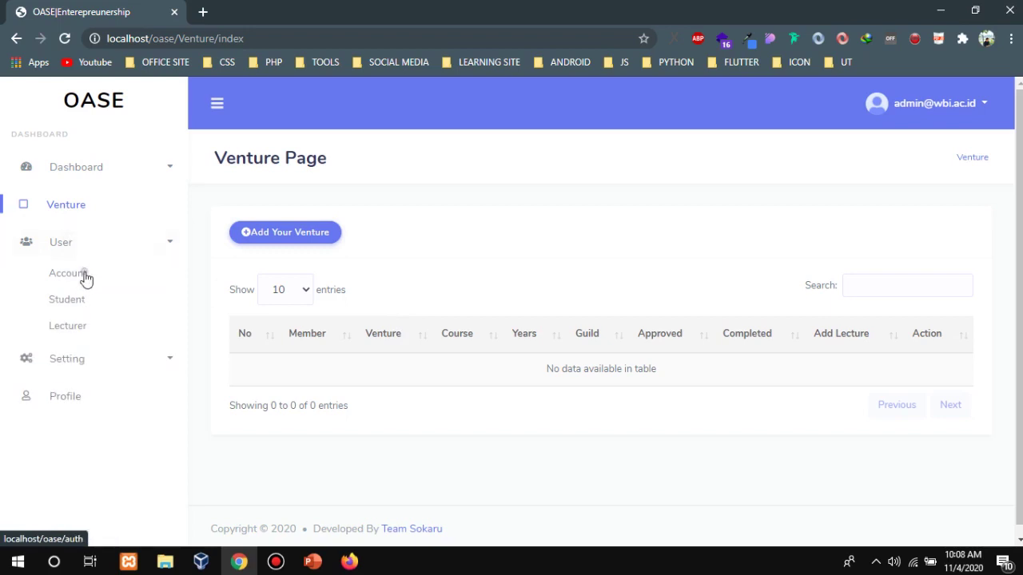
left_click(84, 275)
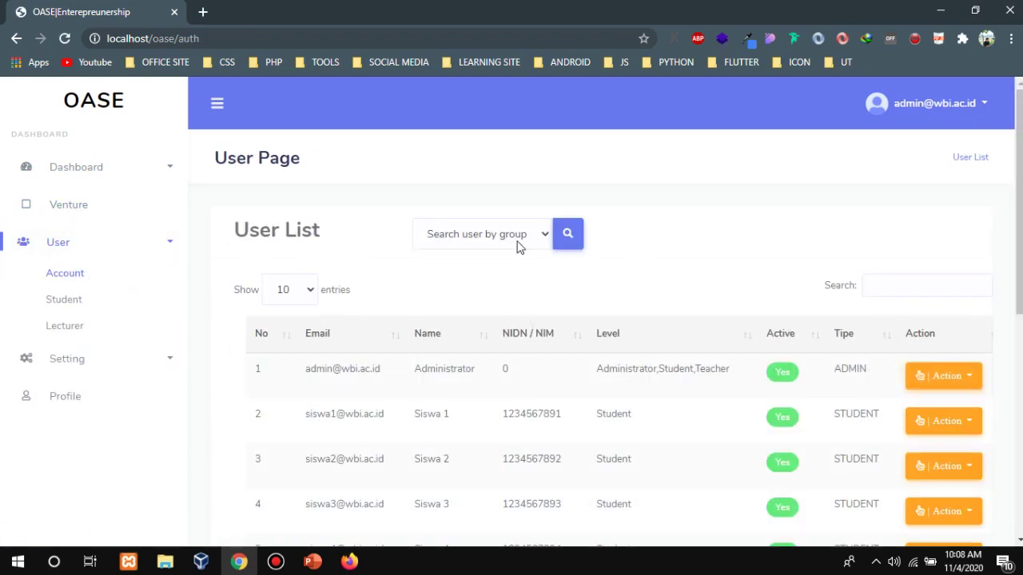
scroll(607, 320, "down", 2)
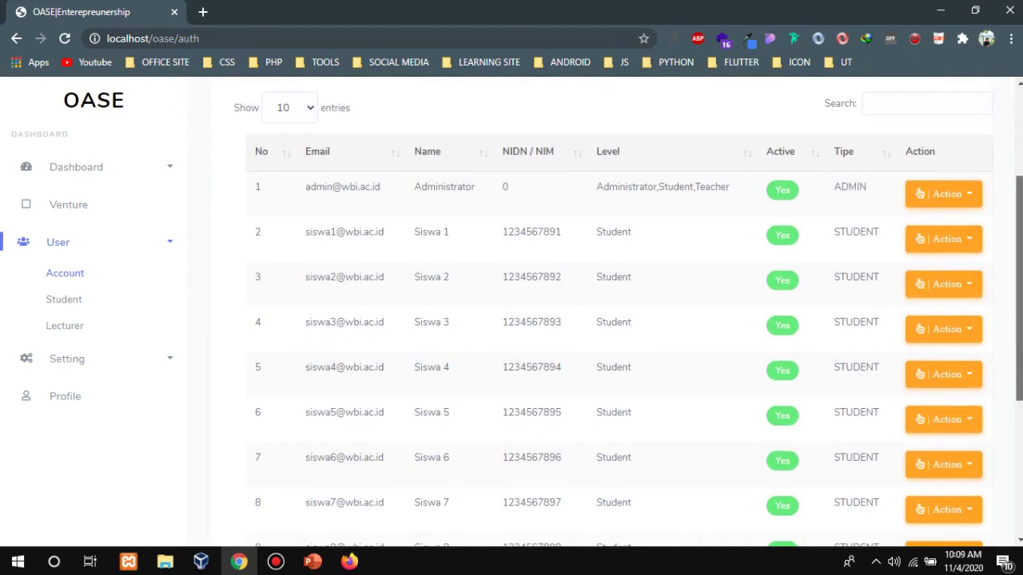
scroll(608, 319, "up", 2)
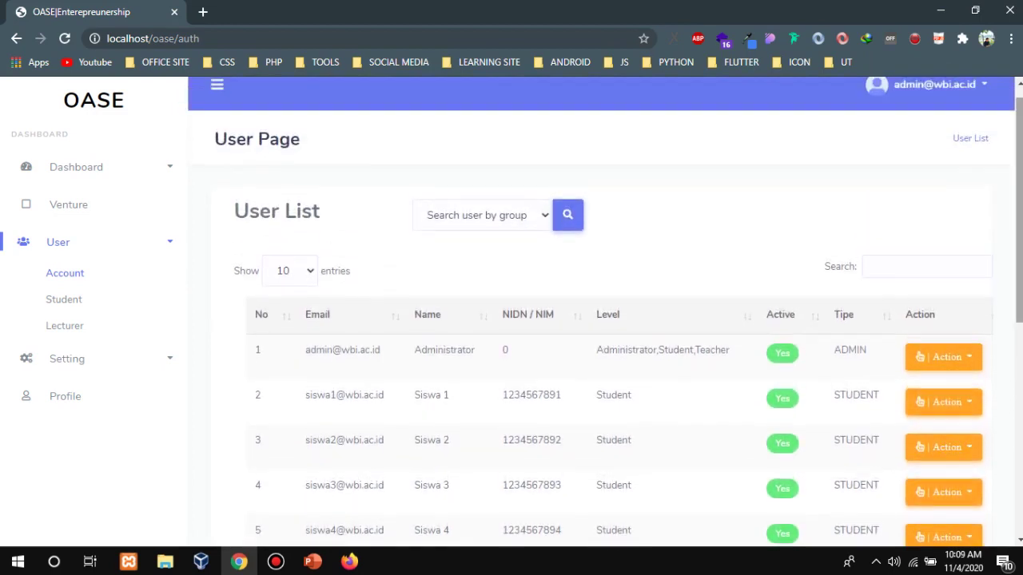
Maximize Firefox, close the activation email and extra OASE tabs, and reload the teacher dashboard.
mouse_move(338, 564)
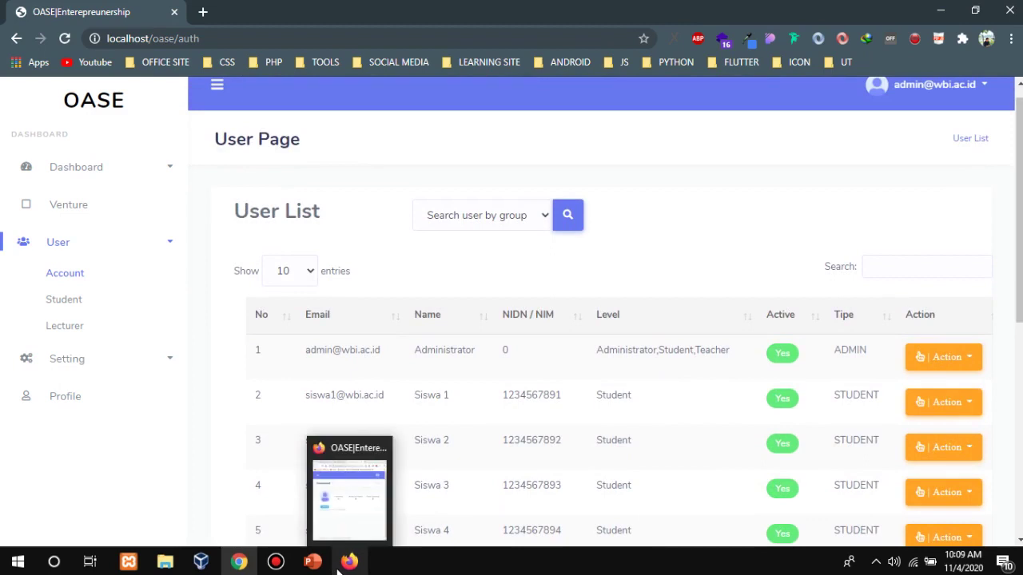
left_click(348, 563)
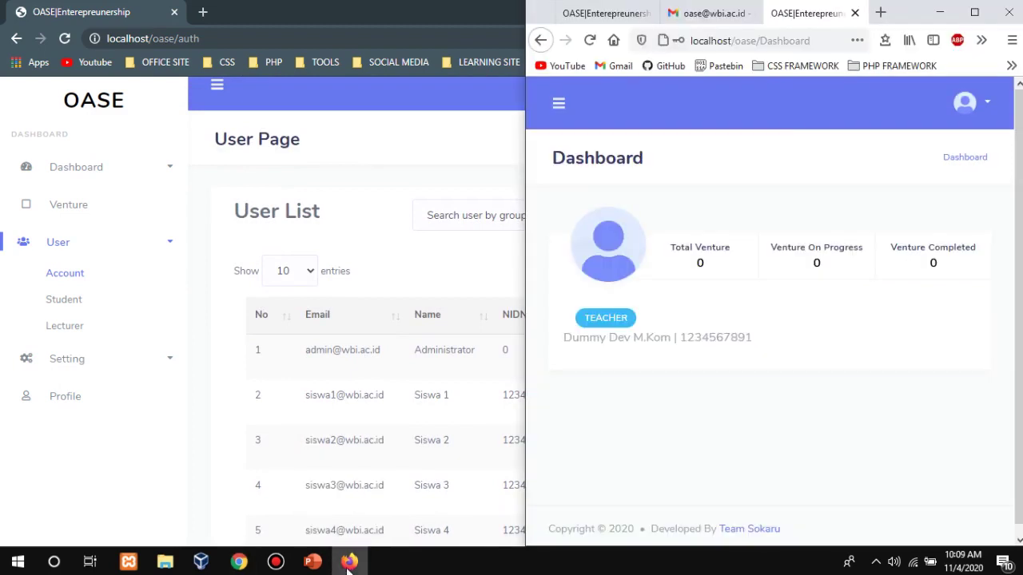
left_click(975, 14)
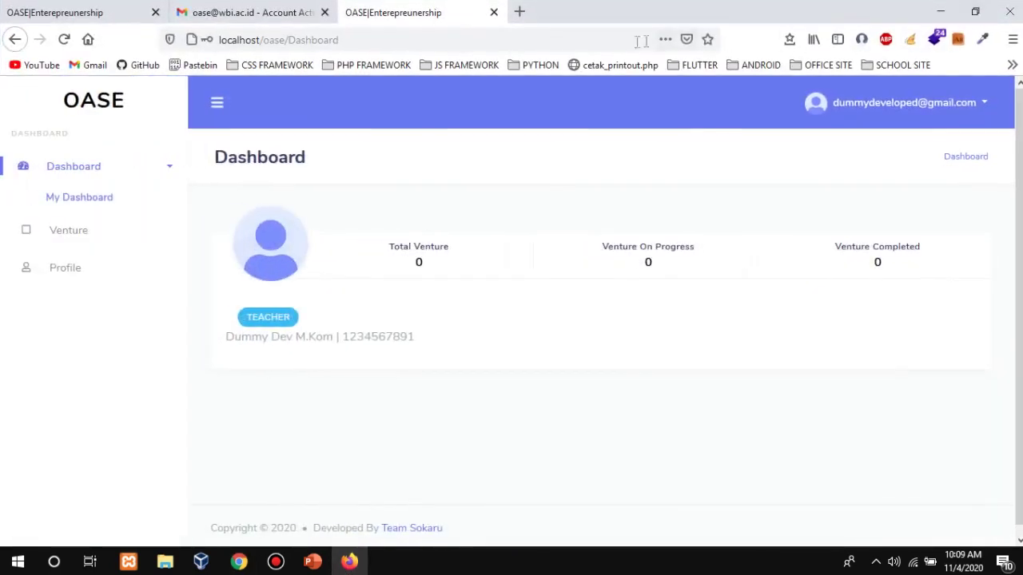
left_click(306, 19)
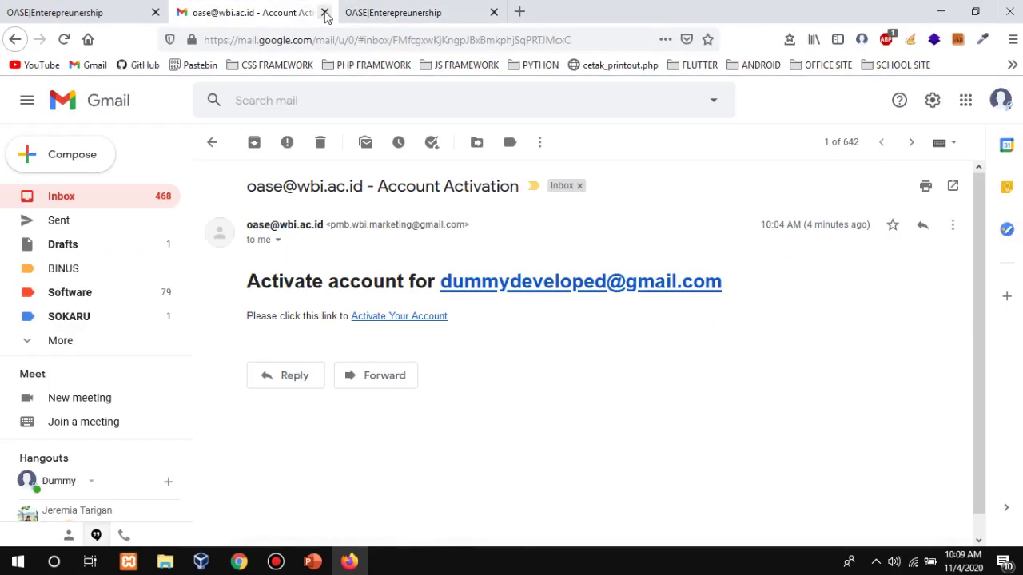
left_click(324, 12)
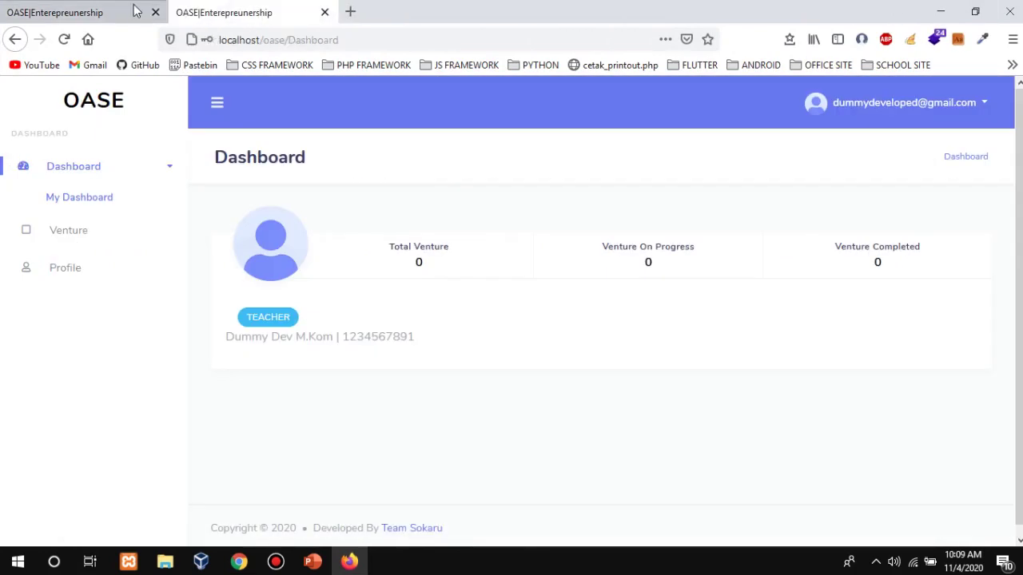
left_click(155, 12)
left_click(67, 40)
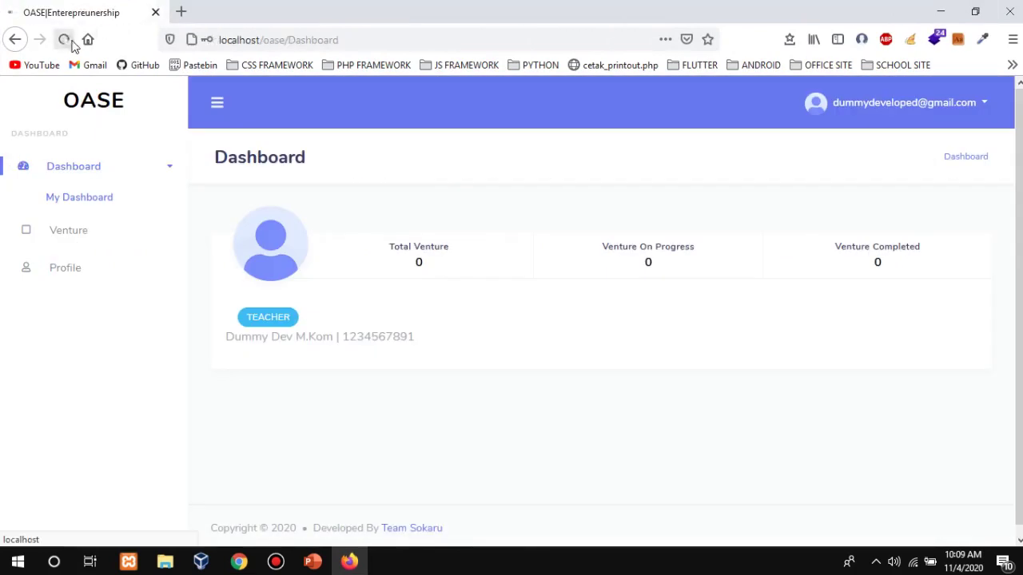
Log out of the teacher account and snap the login page to the right half.
left_click(963, 116)
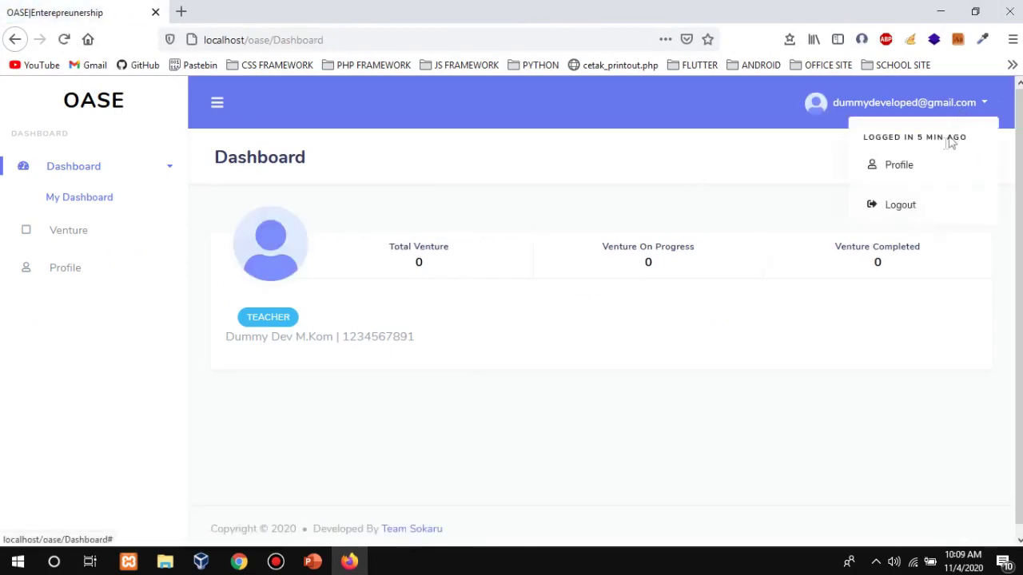
left_click(923, 204)
left_click(661, 215)
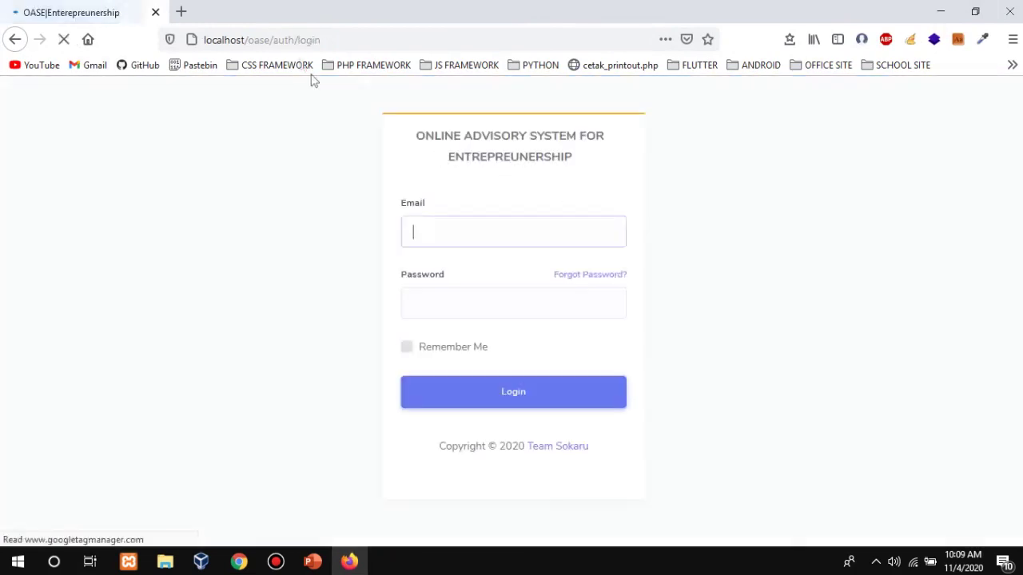
left_click_drag(290, 12, 514, 50)
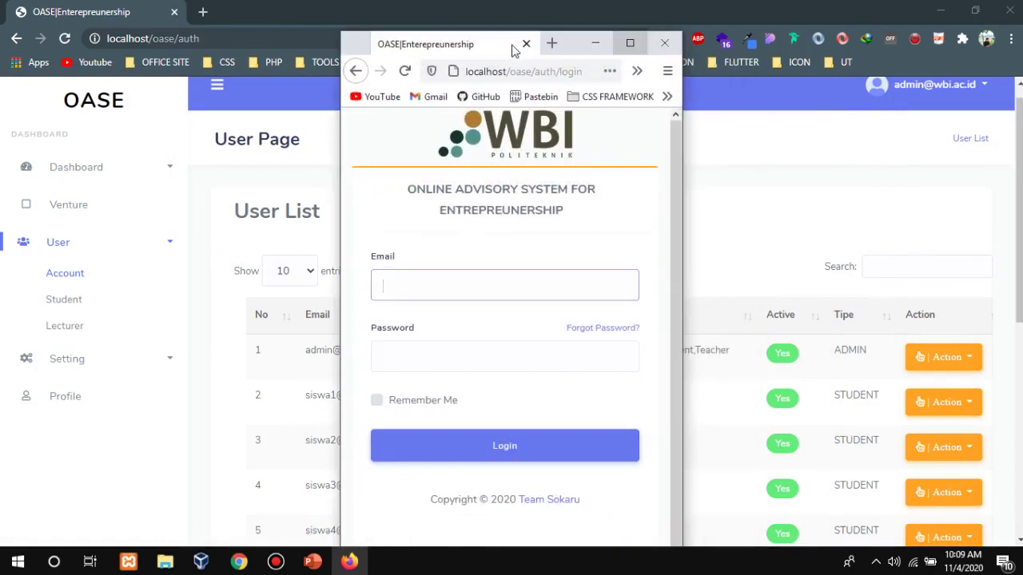
left_click(630, 43)
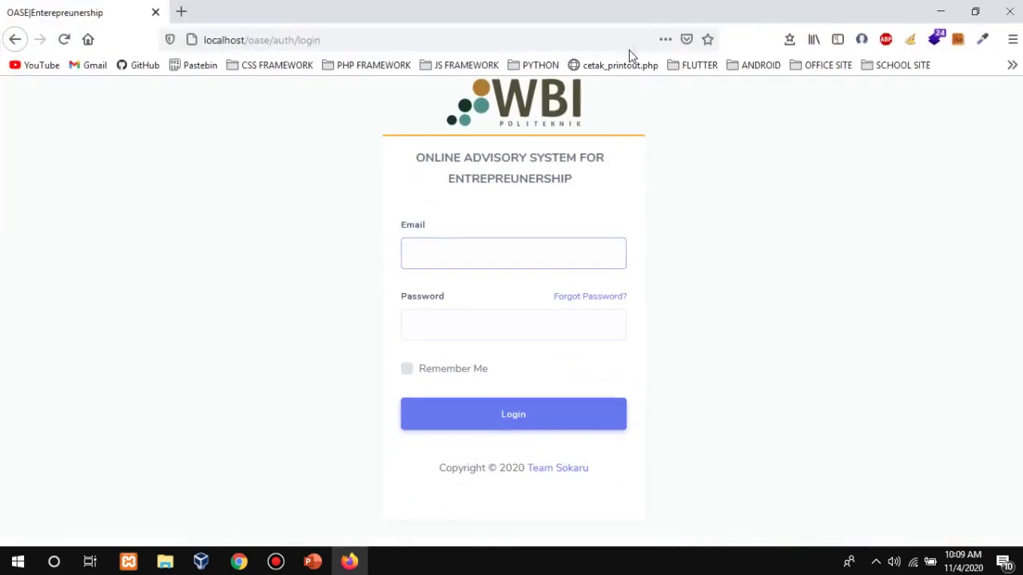
left_click(546, 265)
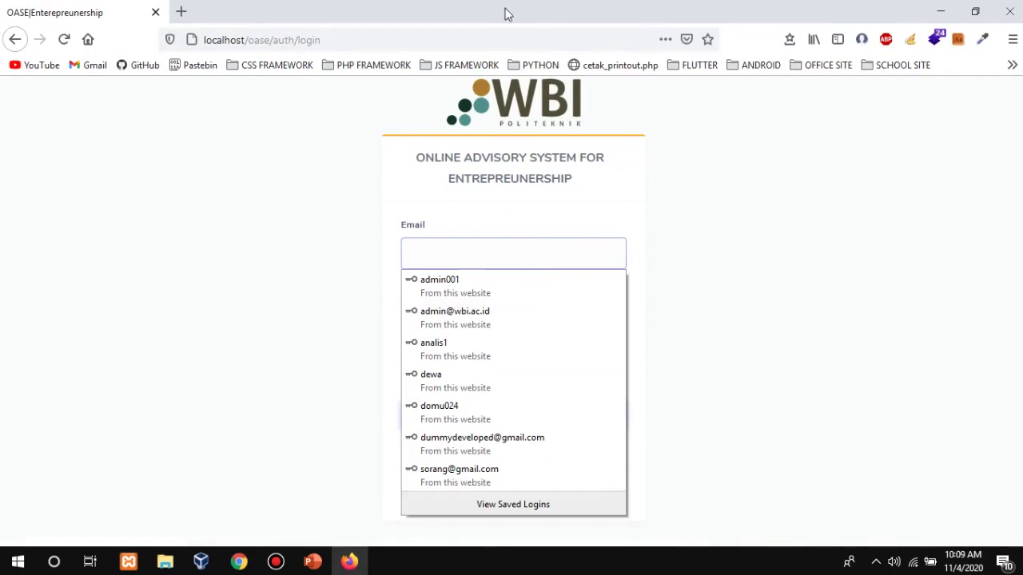
left_click_drag(504, 14, 1021, 171)
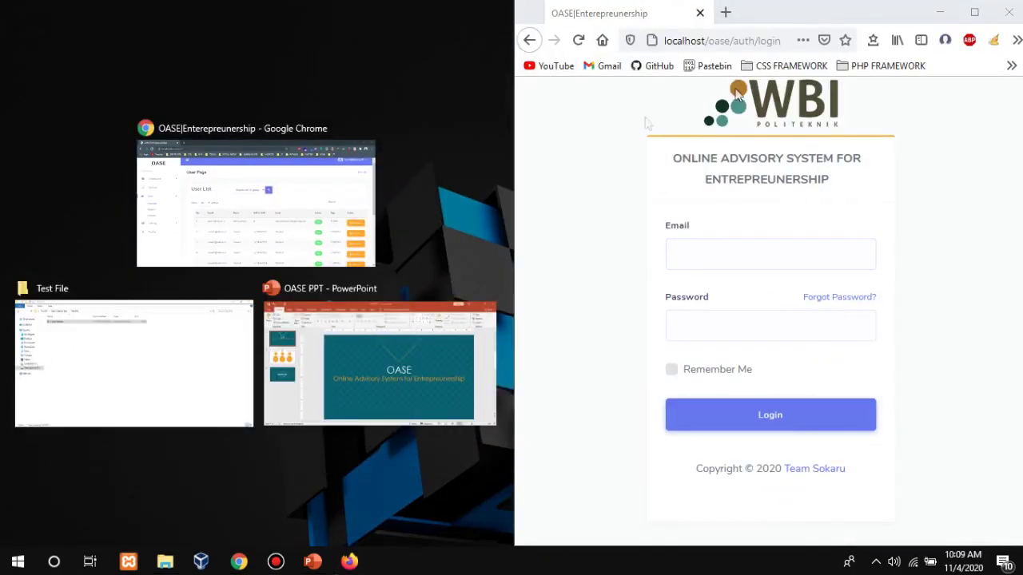
Log in to OASE in Firefox as the first student, using the email from the admin's user list.
left_click(310, 186)
scroll(206, 250, "down", 3)
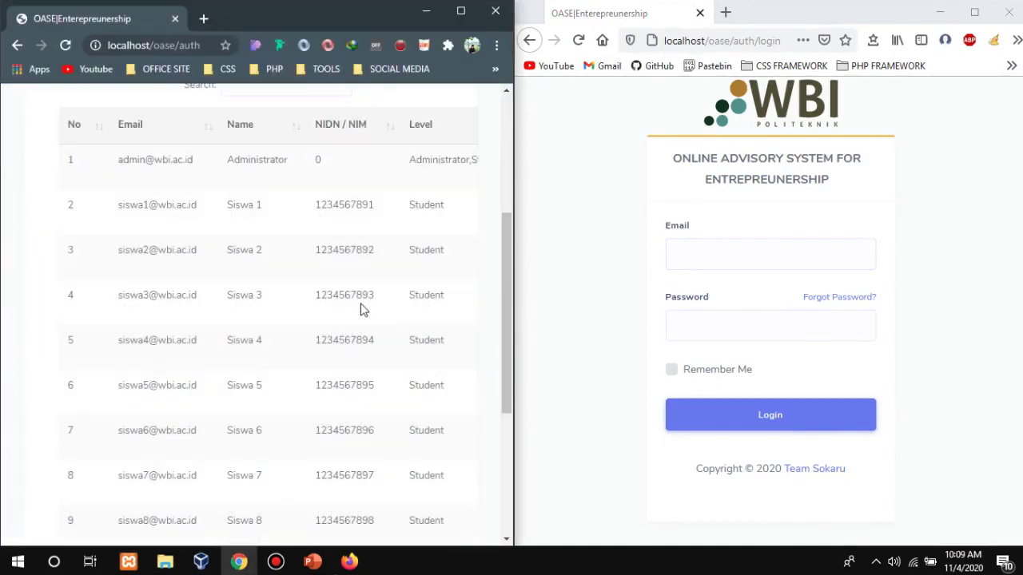
left_click_drag(157, 206, 202, 205)
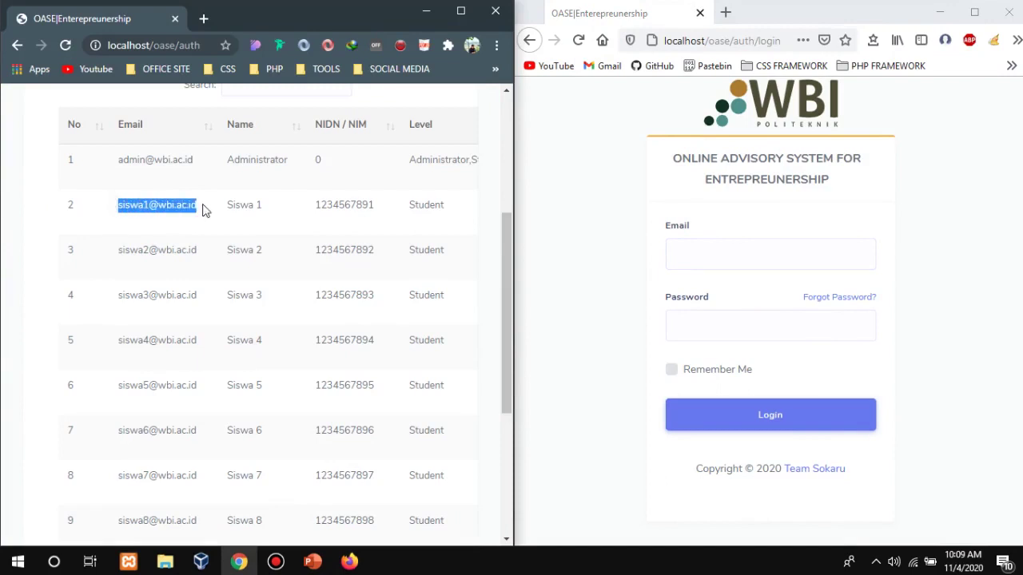
left_click(774, 254)
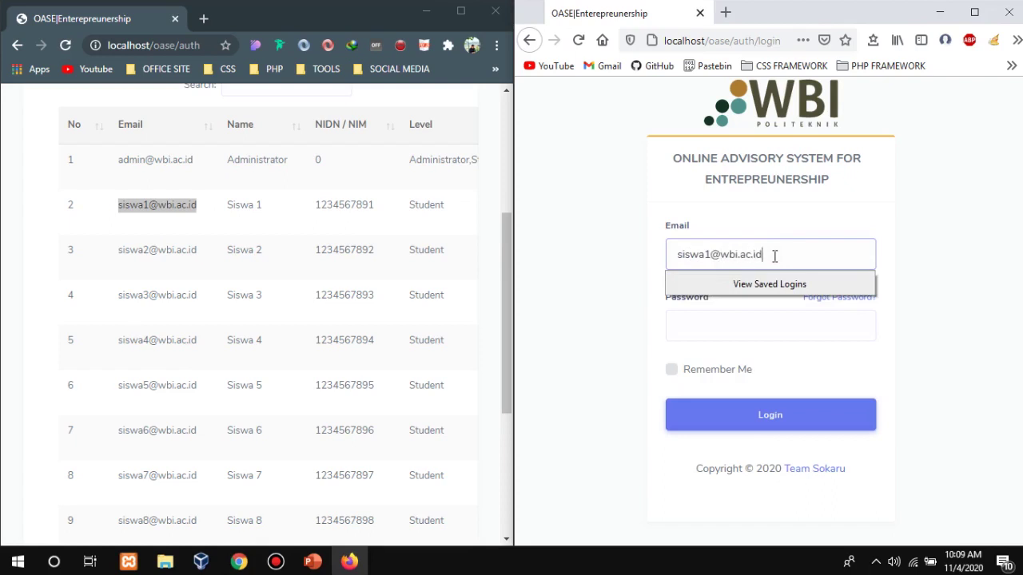
key("Tab")
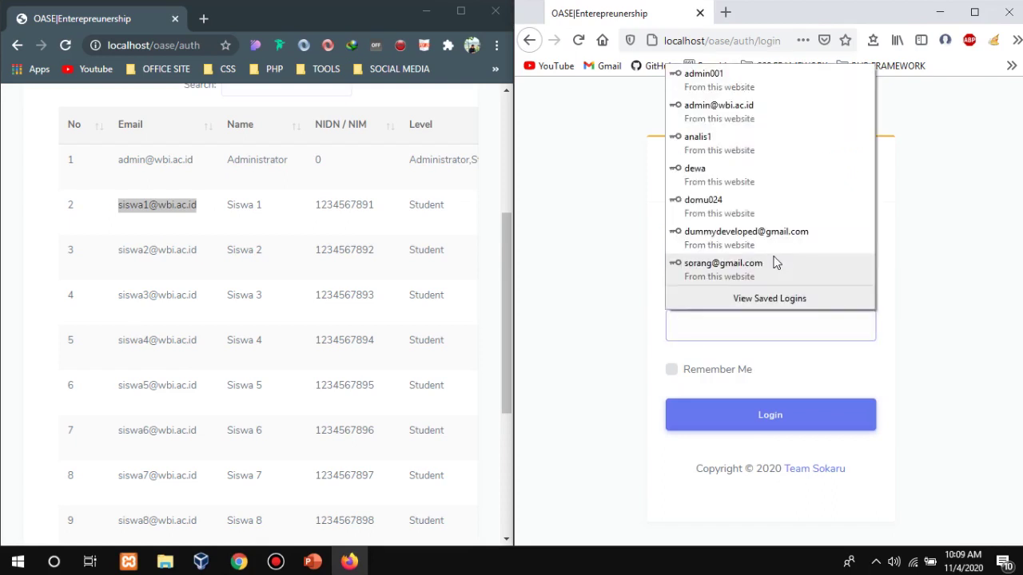
type("123")
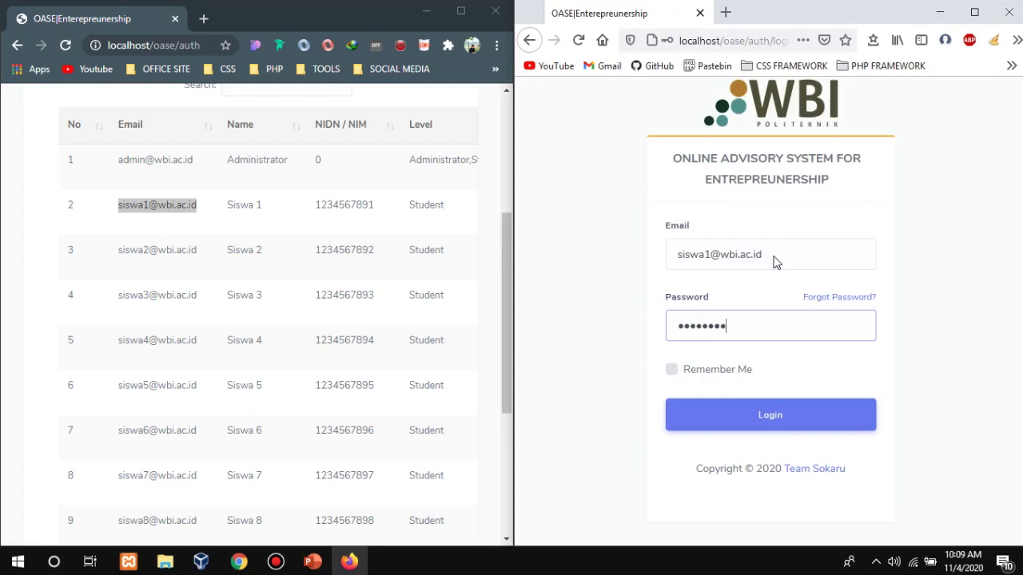
key("Return")
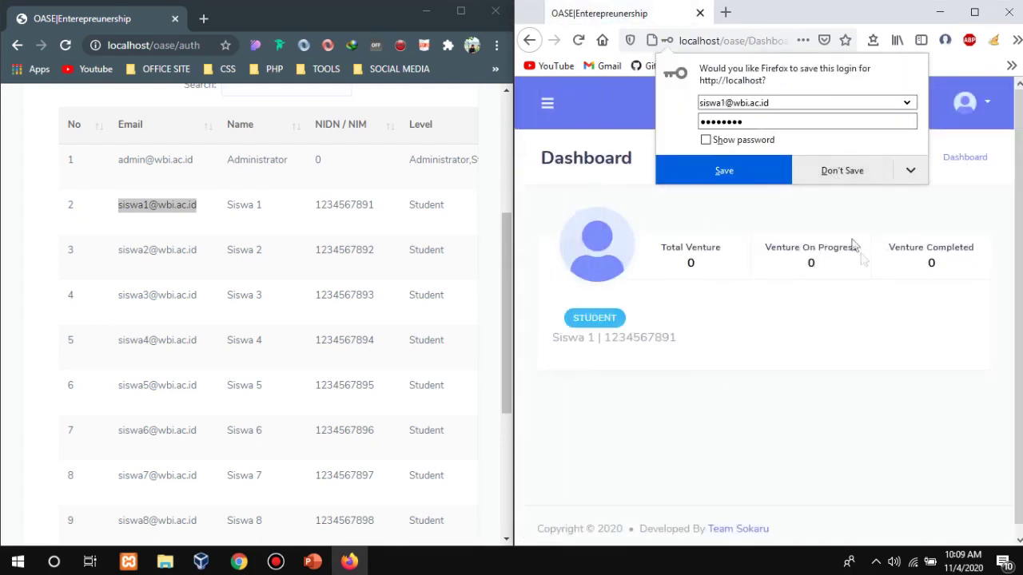
left_click(841, 171)
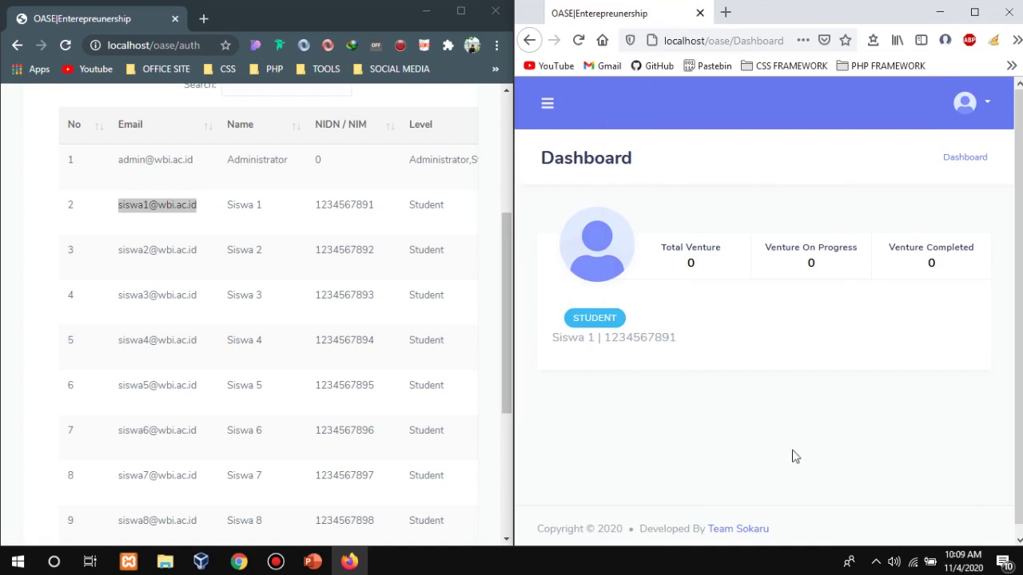
From the student's Venture page, open the blank Create Venture form and focus the Venture Name field.
left_click(547, 103)
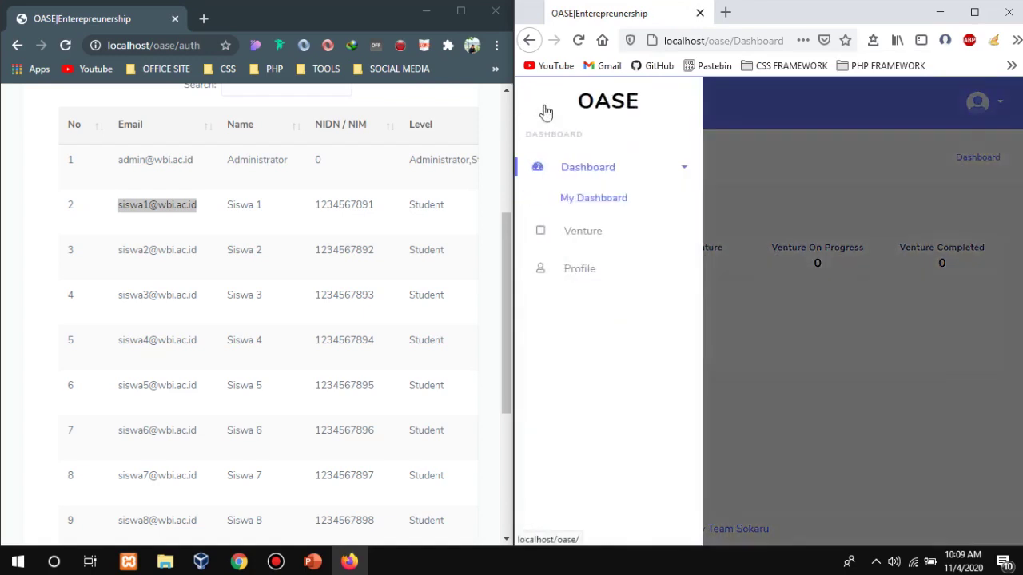
left_click(592, 237)
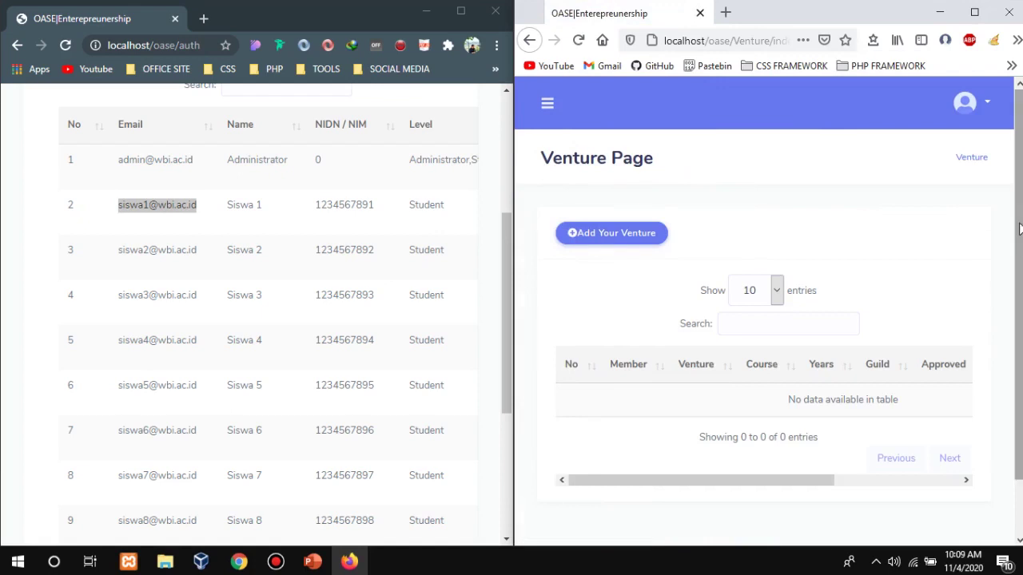
mouse_move(1019, 227)
left_mouse_down()
mouse_move(1018, 279)
mouse_move(1019, 228)
left_mouse_up()
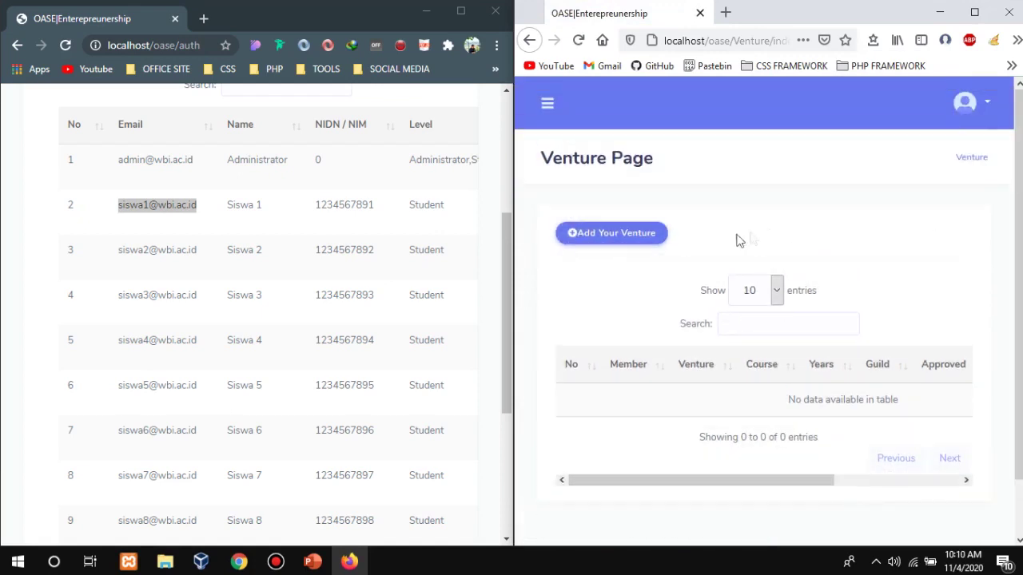
left_click(637, 240)
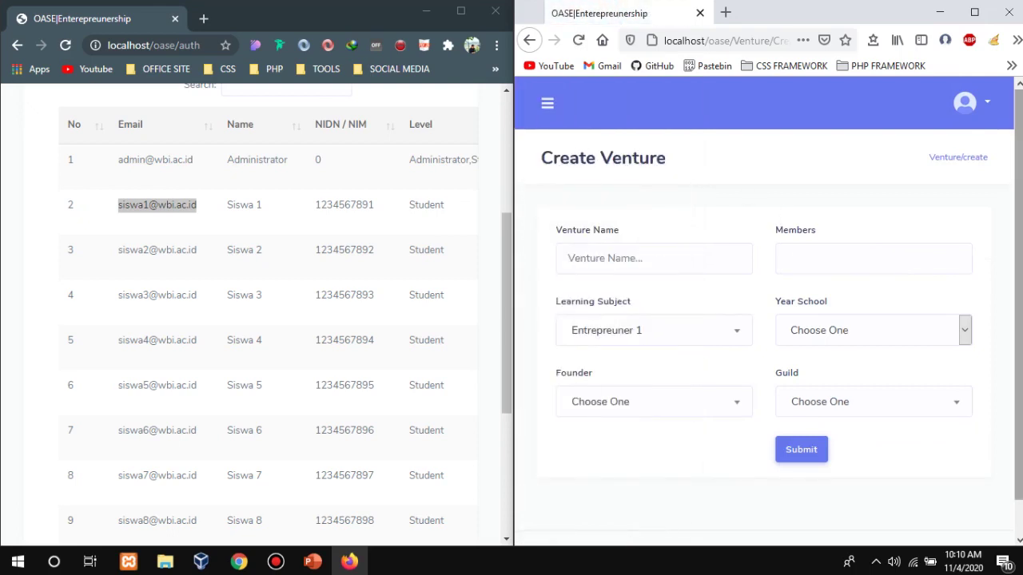
mouse_move(1019, 186)
left_mouse_down()
mouse_move(1019, 219)
mouse_move(1018, 185)
left_mouse_up()
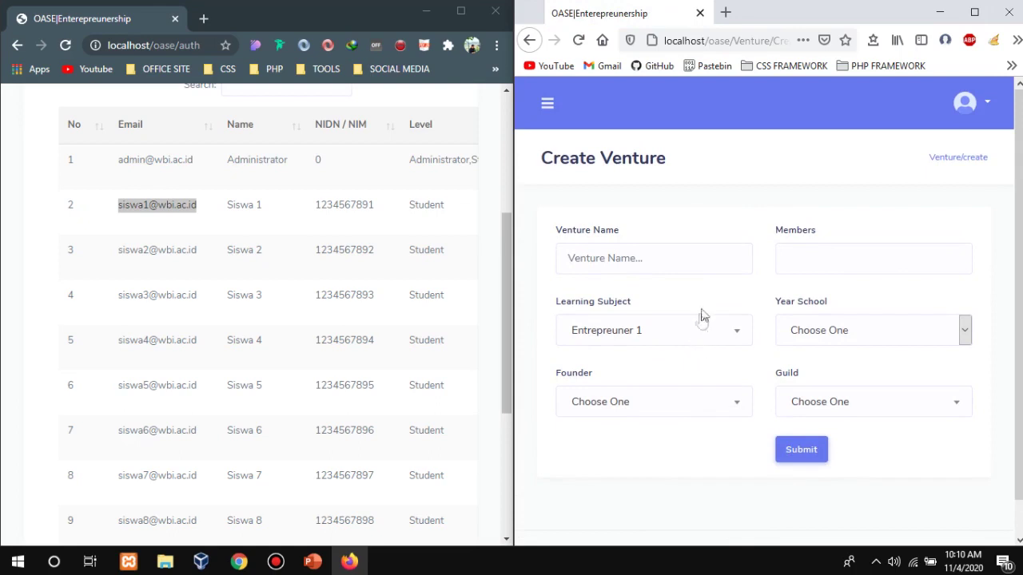
left_click(699, 266)
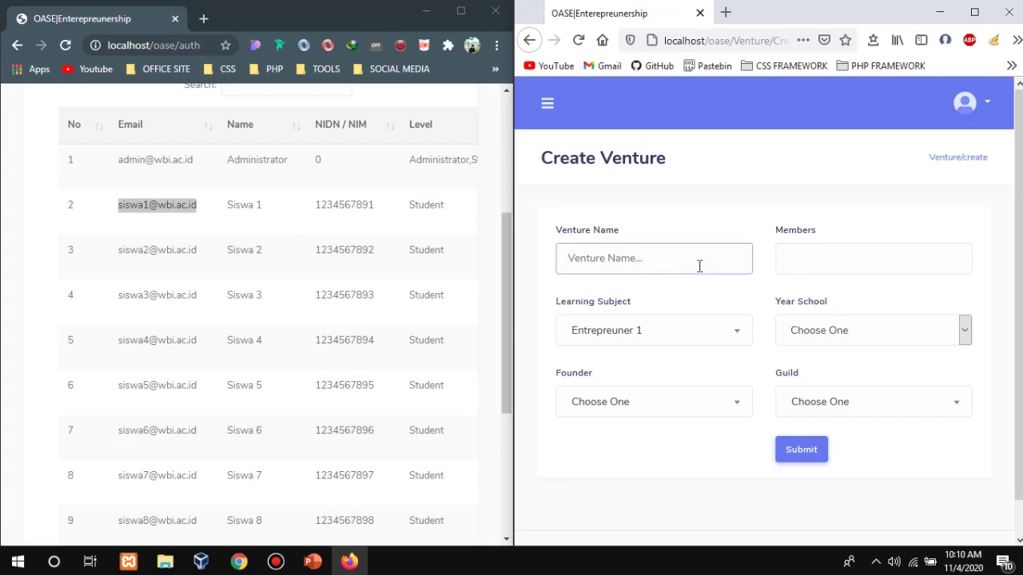
Enter 'Petani Padi' as the Venture Name and choose Entrepreuner 1 as the Learning Subject.
type("Petani Padi")
key("Tab")
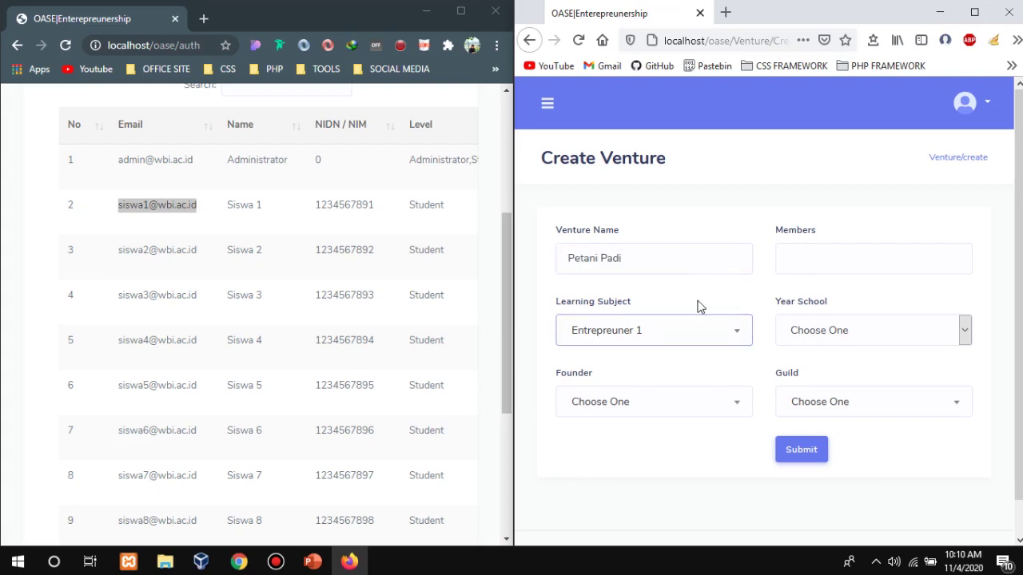
left_click(700, 329)
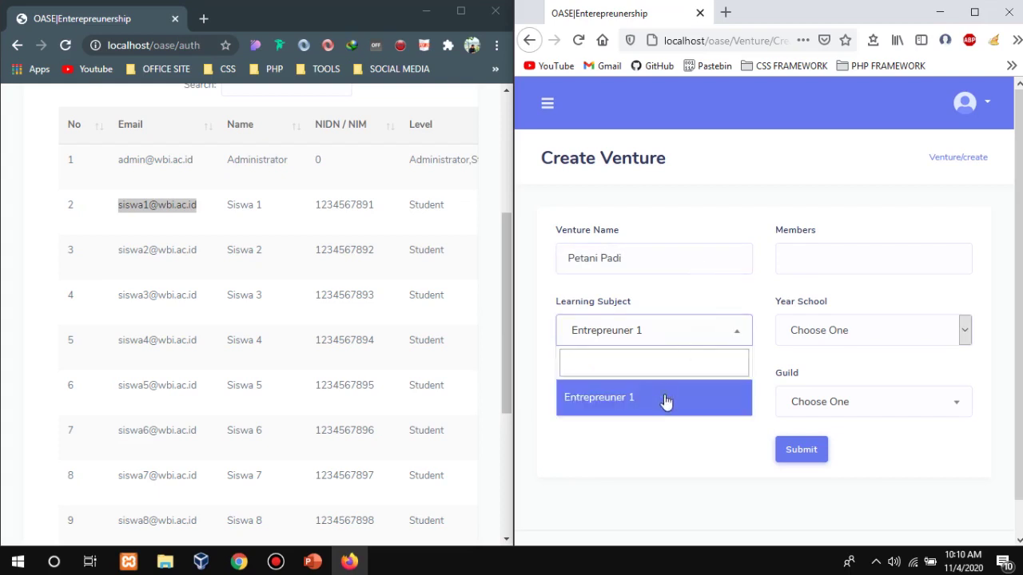
left_click(666, 400)
left_click(647, 335)
scroll(376, 212, "down", 3)
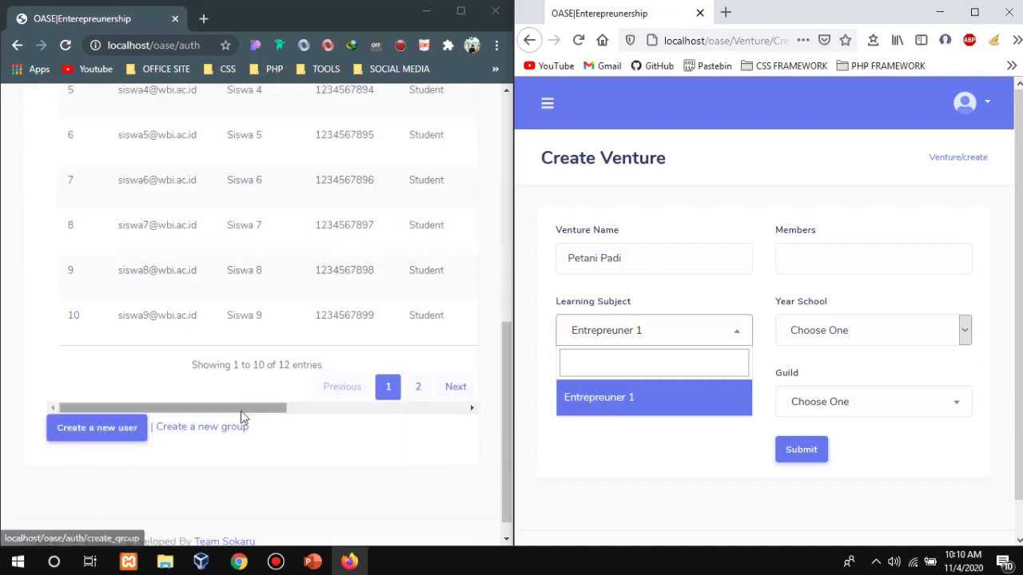
left_click_drag(242, 409, 497, 263)
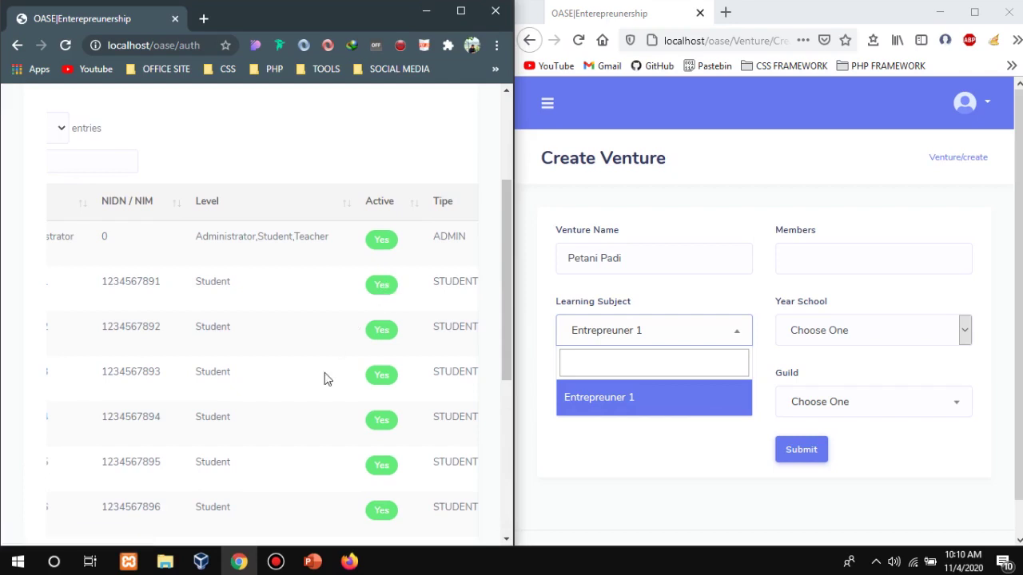
scroll(327, 366, "down", 5)
left_click_drag(311, 486, 208, 461)
scroll(319, 303, "up", 5)
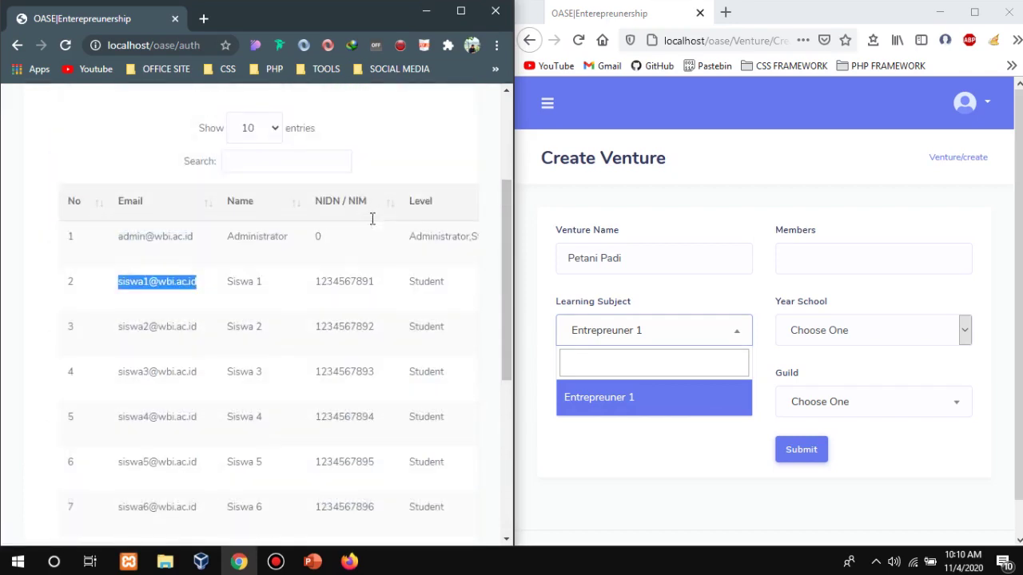
scroll(367, 240, "down", 2)
scroll(368, 236, "down", 3)
left_click_drag(270, 484, 447, 487)
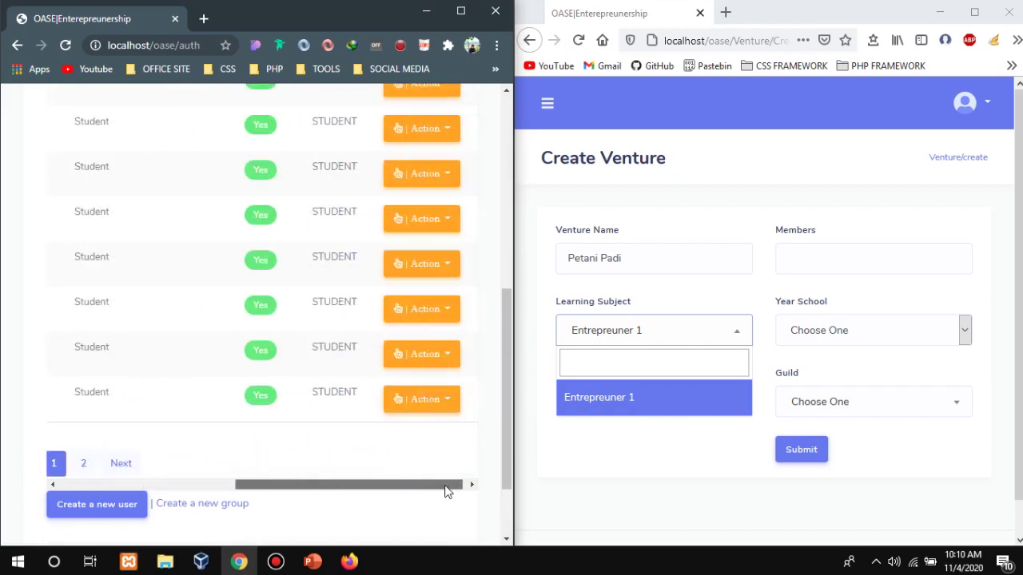
scroll(340, 204, "up", 5)
scroll(472, 364, "down", 3)
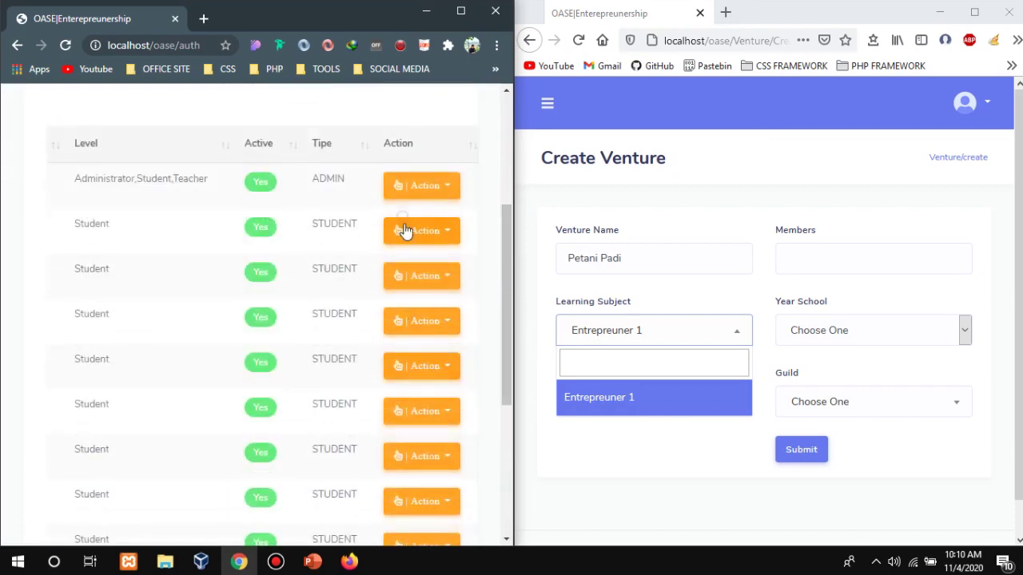
In the admin window, open the first student user's actions and dismiss them unchanged.
left_click(405, 231)
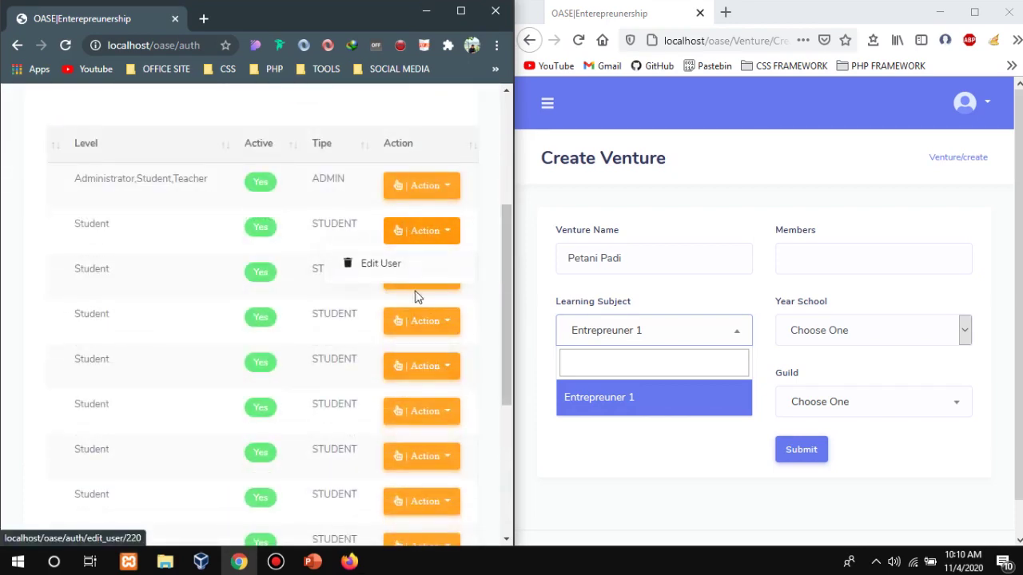
left_click(475, 144)
scroll(419, 350, "down", 3)
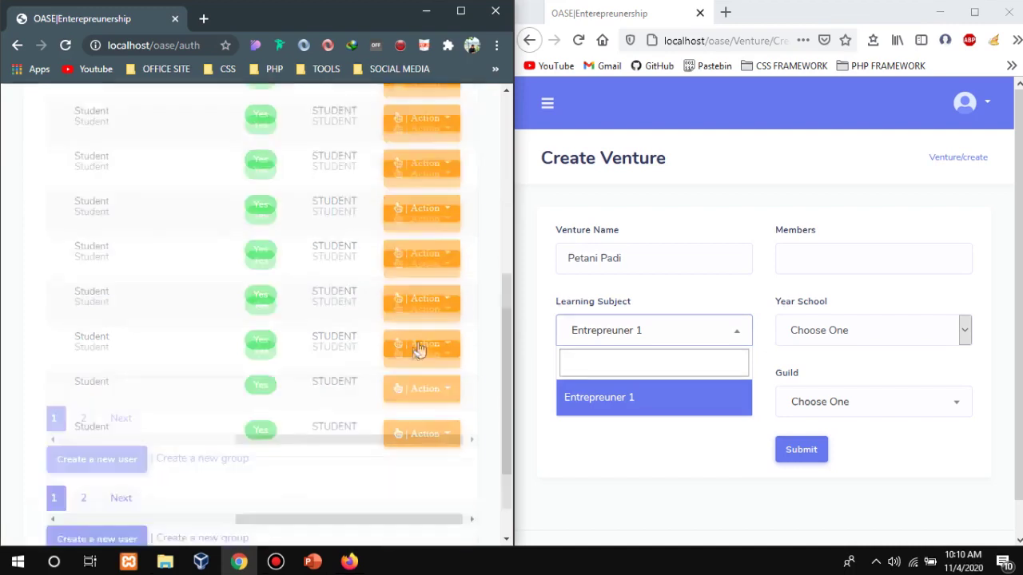
left_click_drag(356, 385, 171, 338)
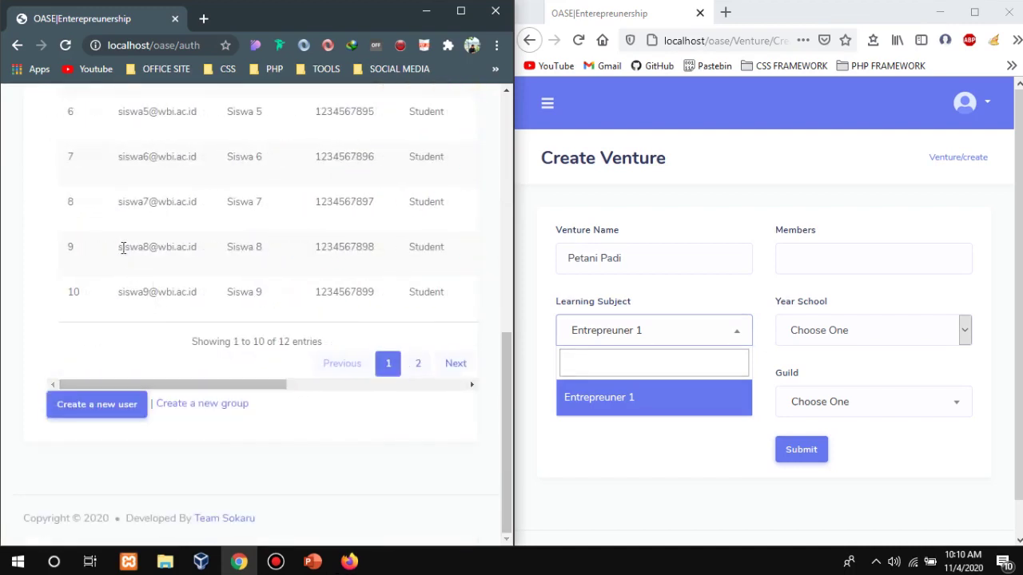
scroll(96, 224, "up", 10)
Go to the Student list in the admin window and scroll to the student table.
left_click(32, 107)
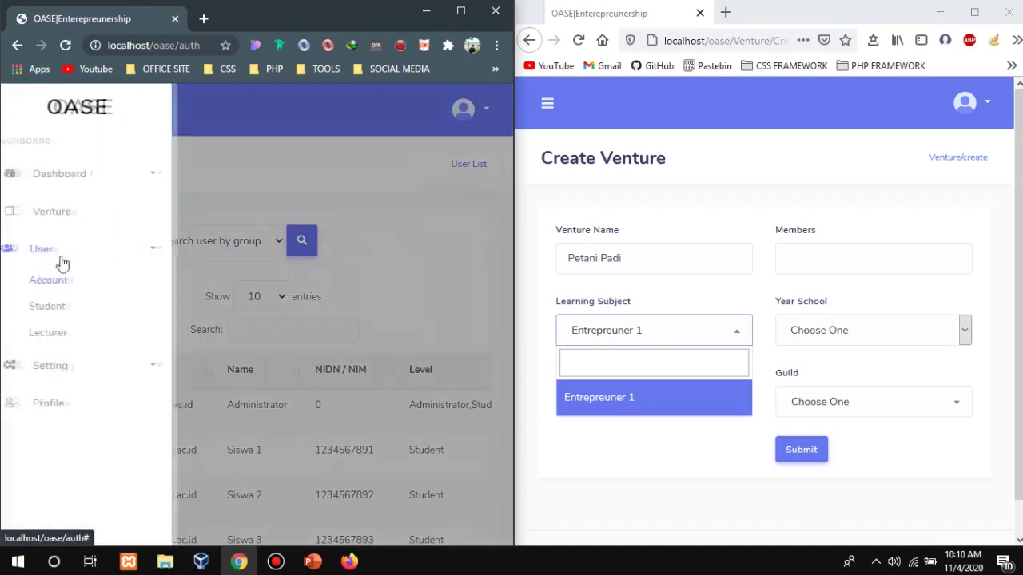
left_click(73, 307)
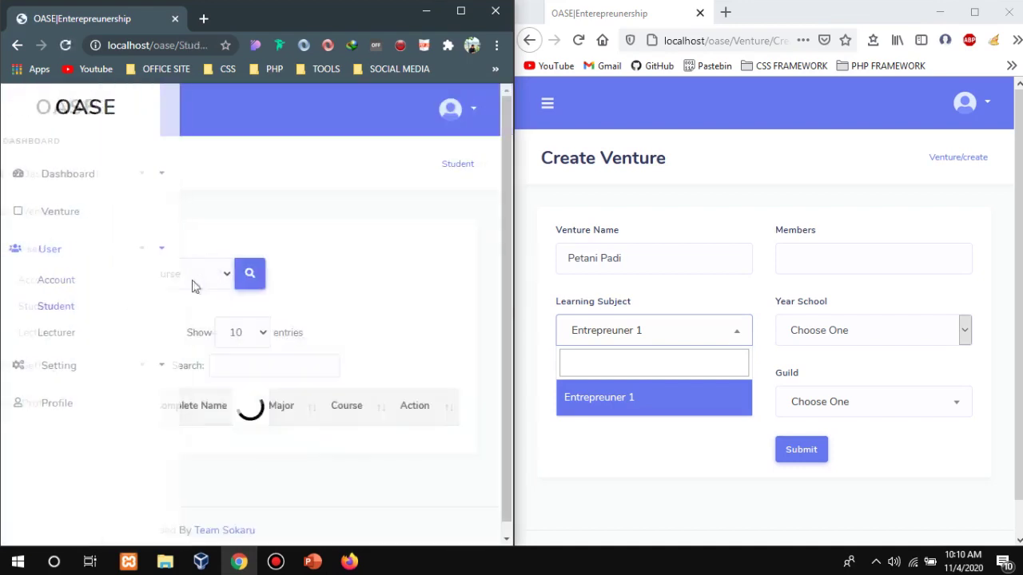
scroll(240, 312, "down", 3)
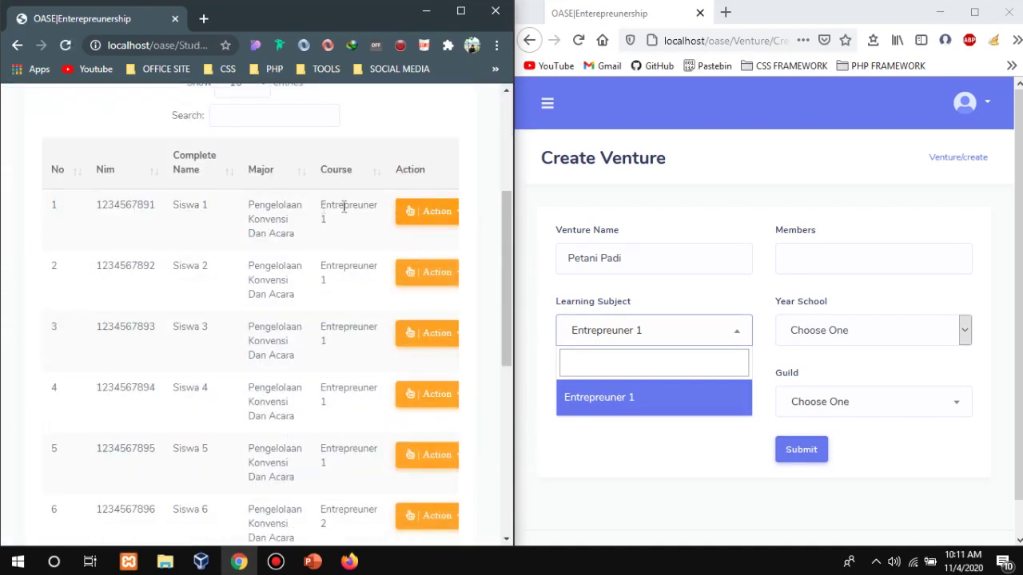
Confirm Entrepreuner 1 as the Learning Subject and set Siswa 1 as Founder.
left_click(653, 415)
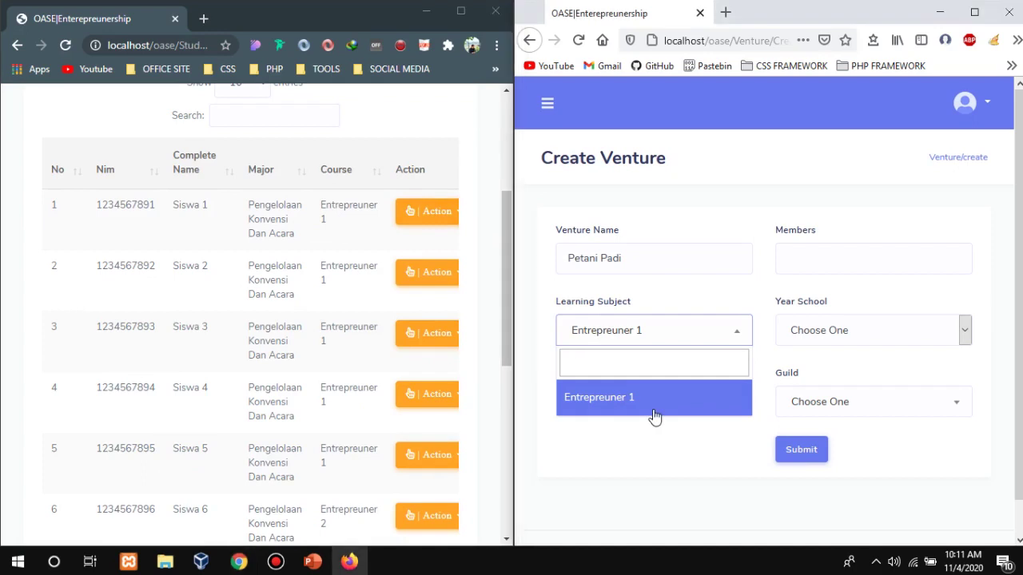
left_click(652, 400)
left_click(660, 415)
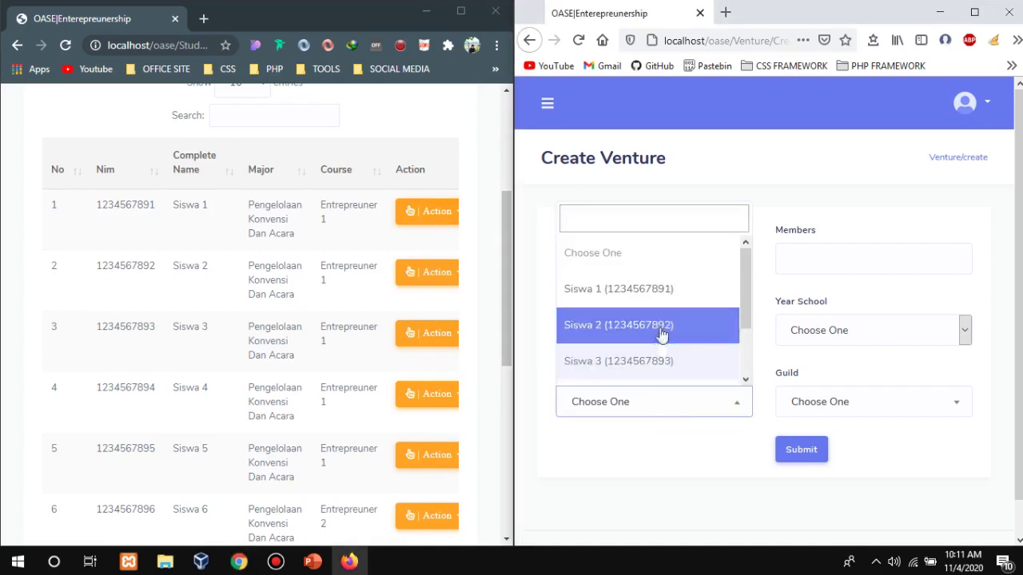
left_click(673, 306)
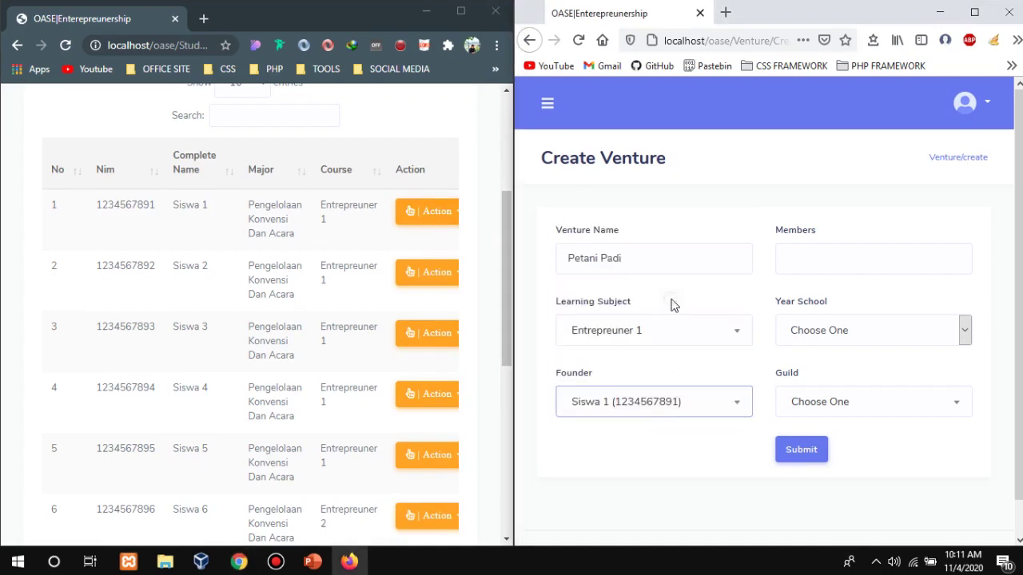
Add Siswa 2, Siswa 3 and Siswa 4 as members, then remove all three again.
left_click(893, 273)
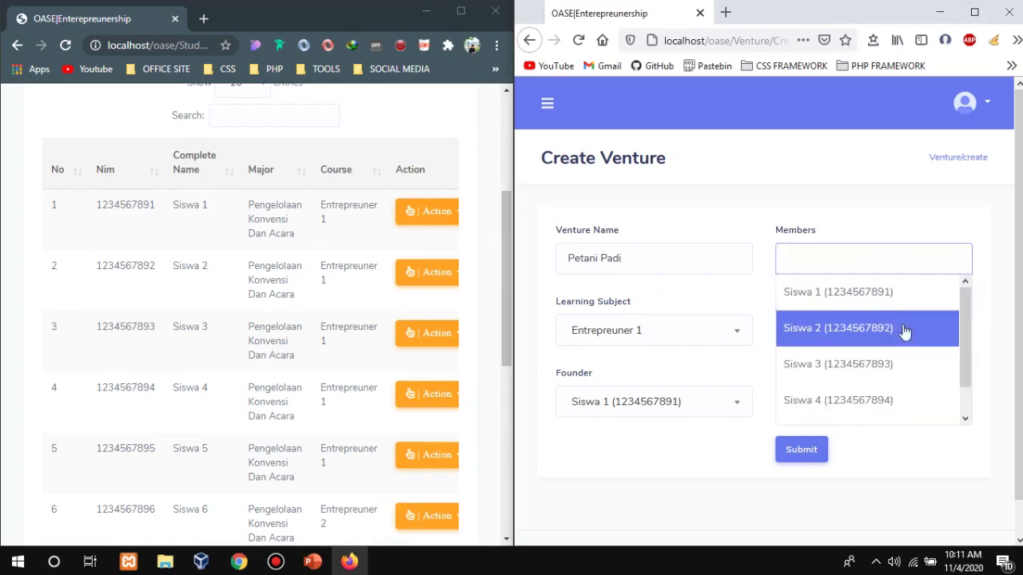
left_click(904, 333)
left_click(929, 262)
left_click(885, 366)
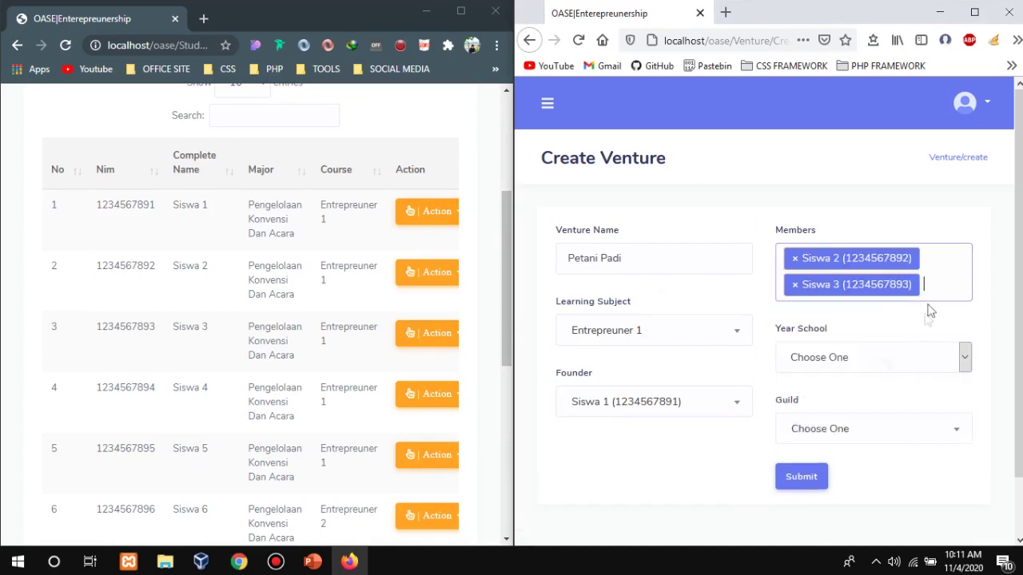
left_click(935, 297)
scroll(926, 392, "down", 1)
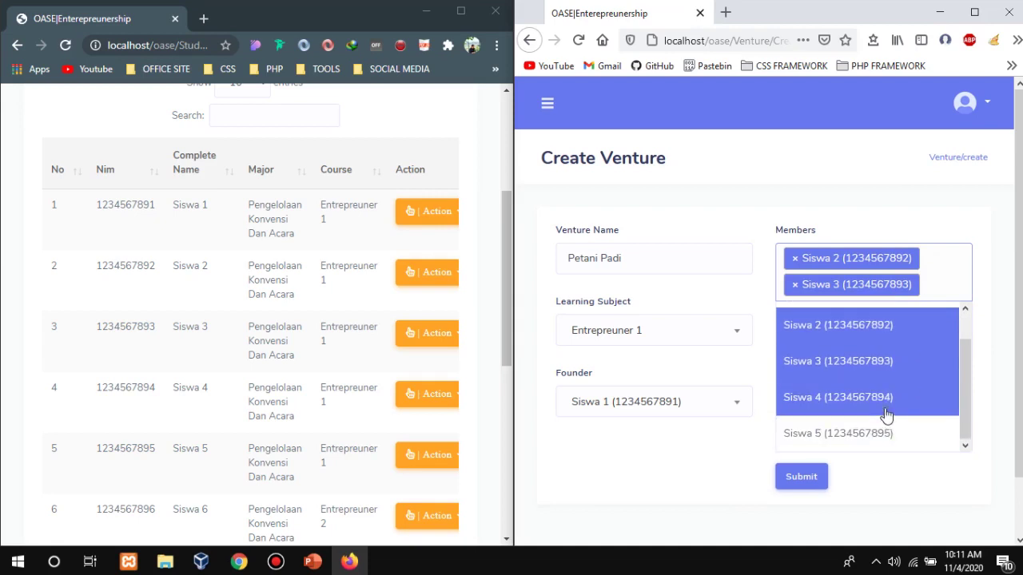
left_click(885, 397)
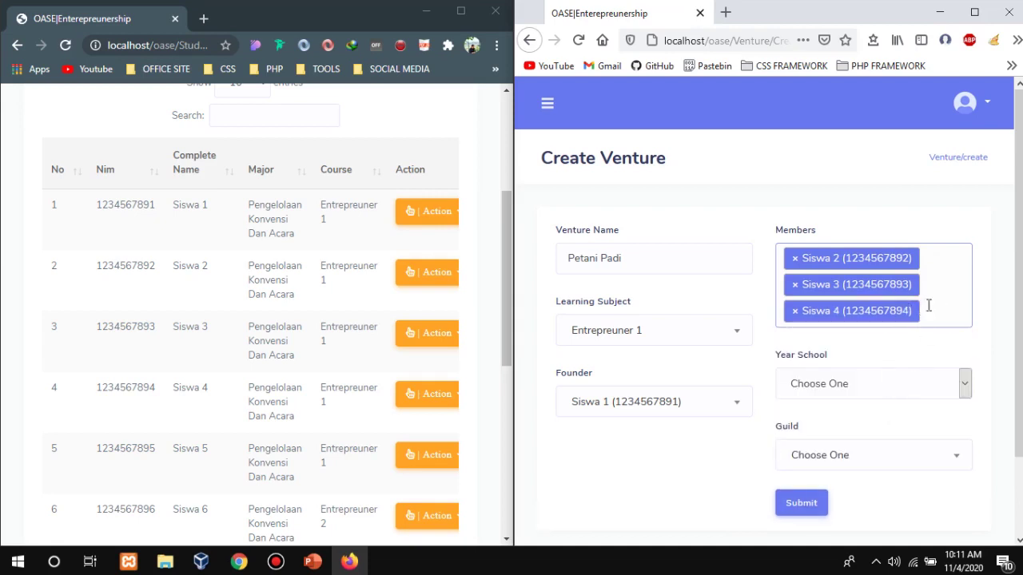
left_click(795, 312)
left_click(794, 286)
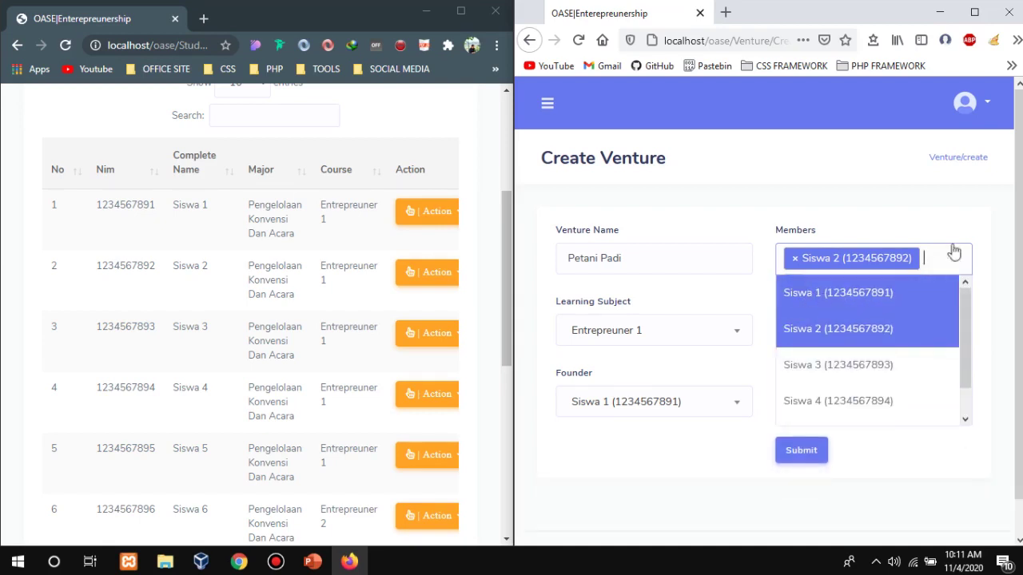
left_click(794, 259)
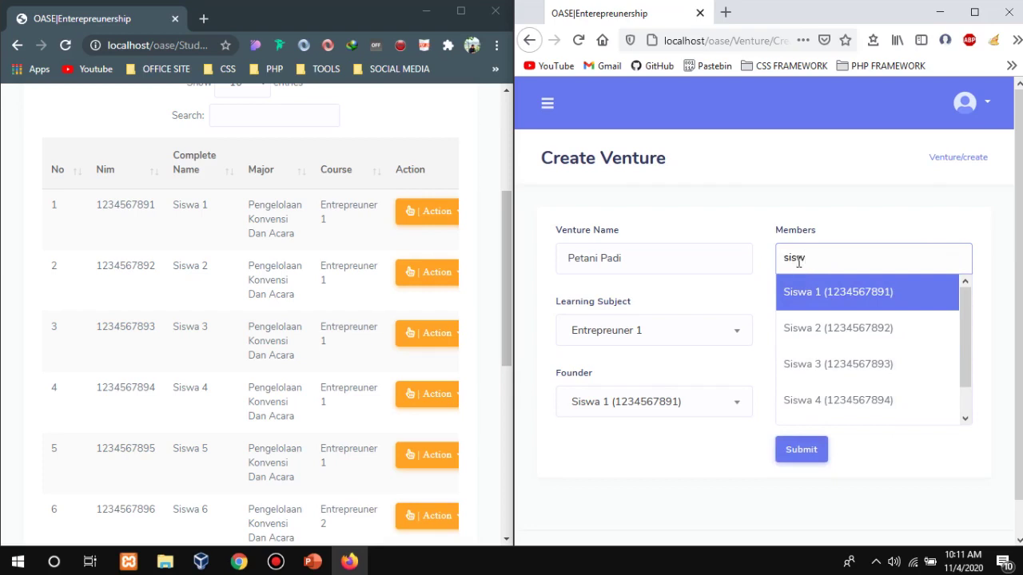
Add Siswa 1, Siswa 2 and Siswa 3 as members by searching the Members field.
key("Down")
key("Up")
key("Return")
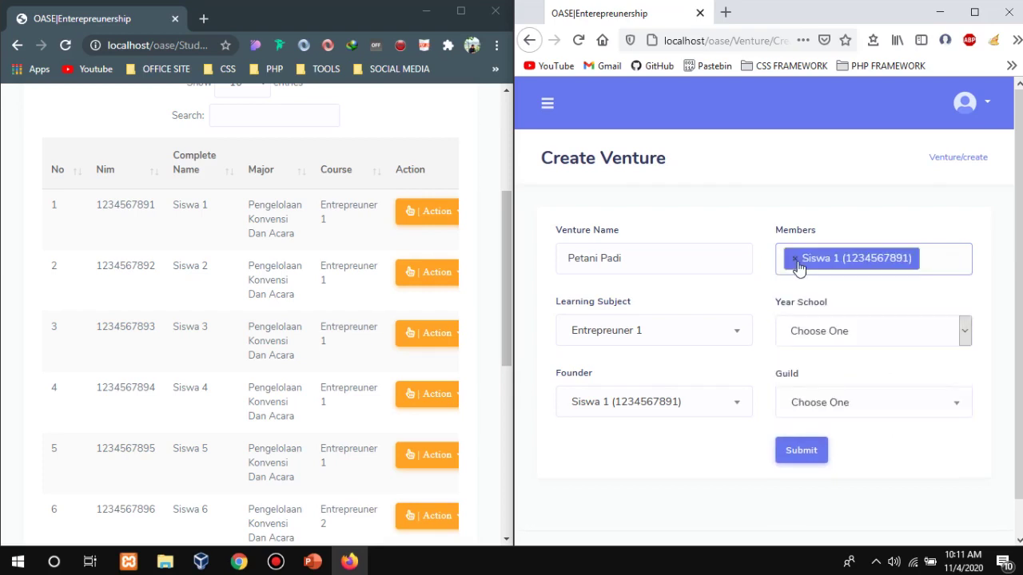
type("si")
key("Down")
key("Return")
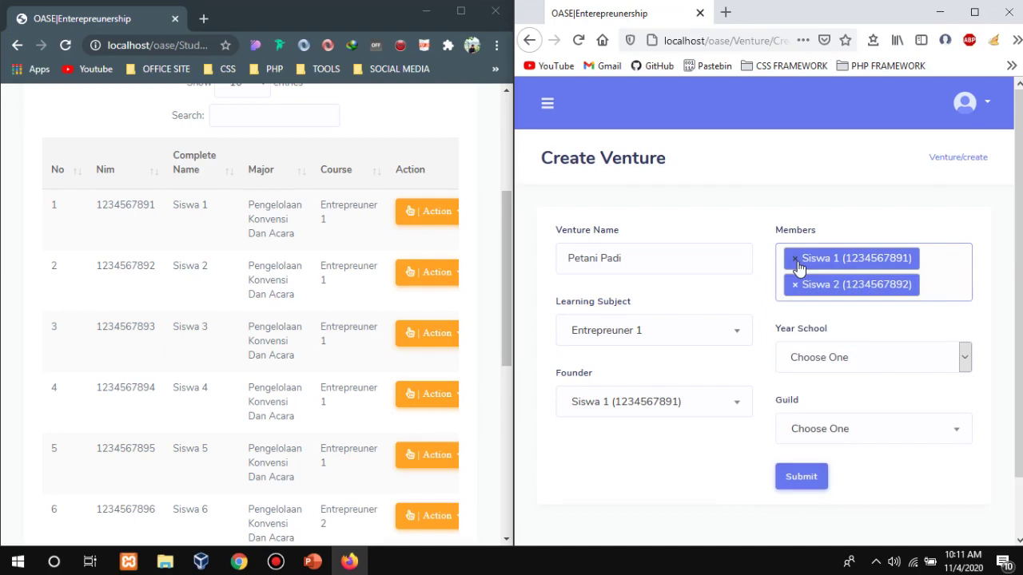
type("sis")
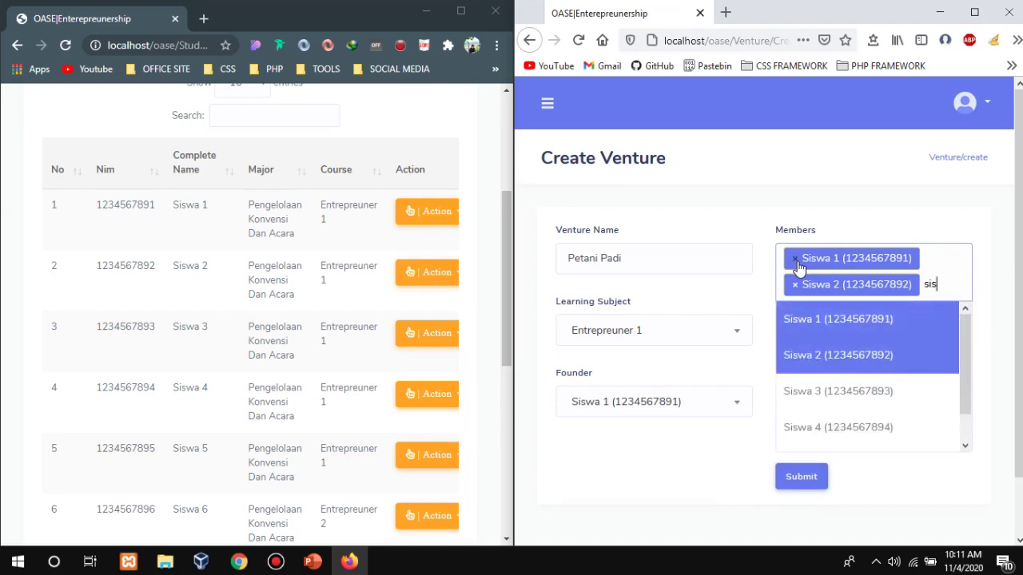
type("wa")
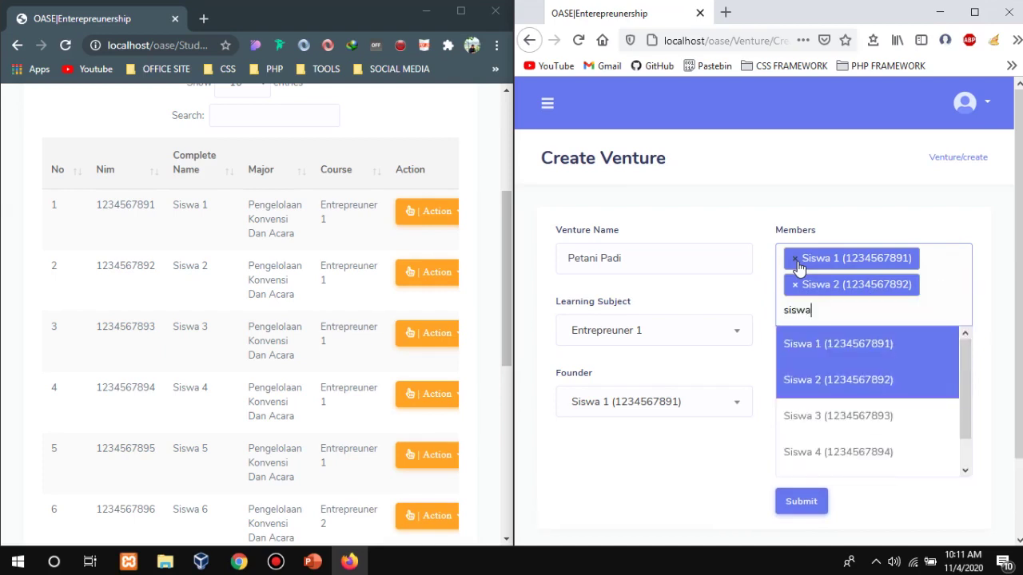
type("3")
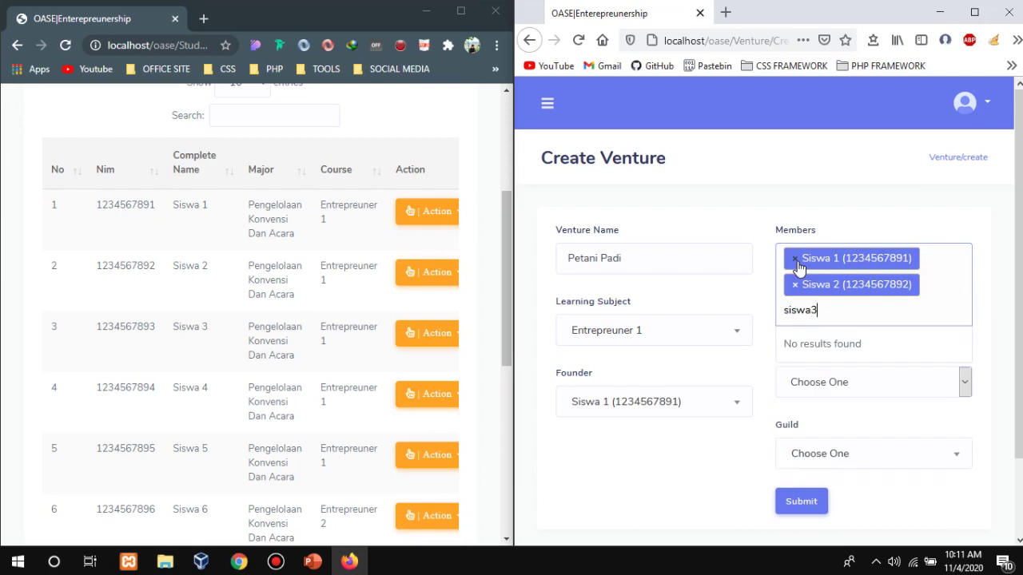
key("BackSpace")
type("3")
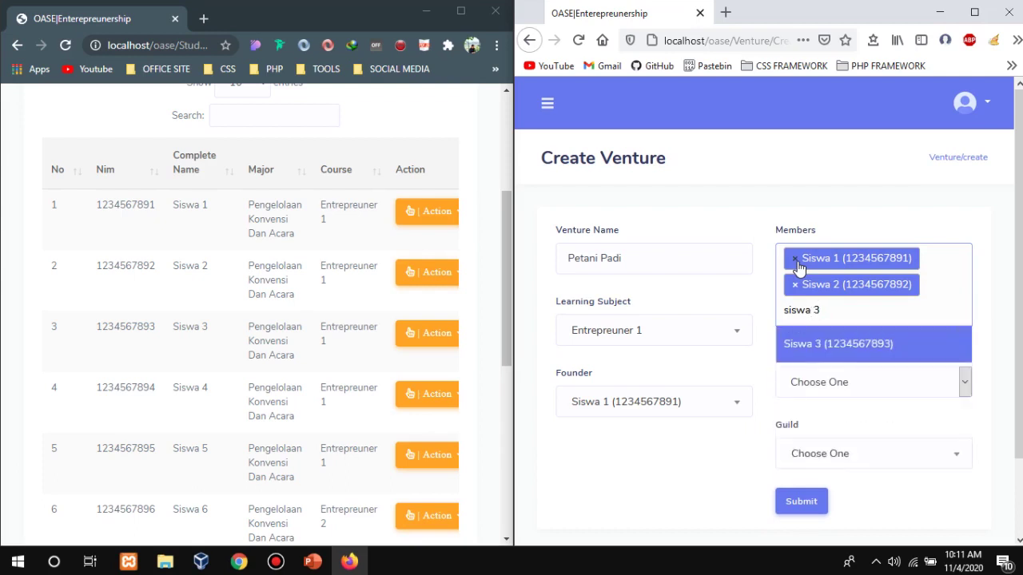
key("Return")
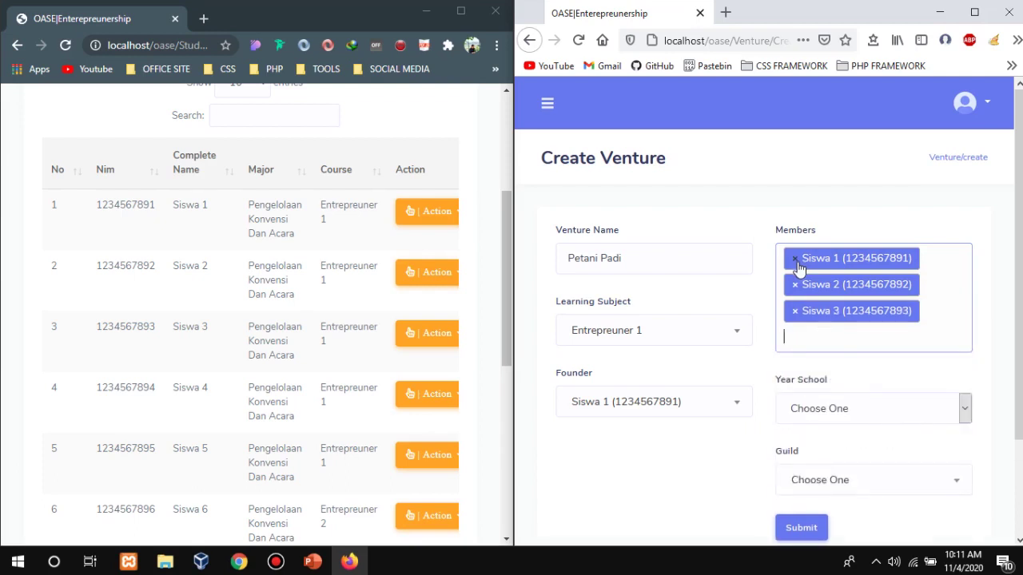
Remove Siswa 1 from the members and add Siswa 4 instead.
left_click(795, 261)
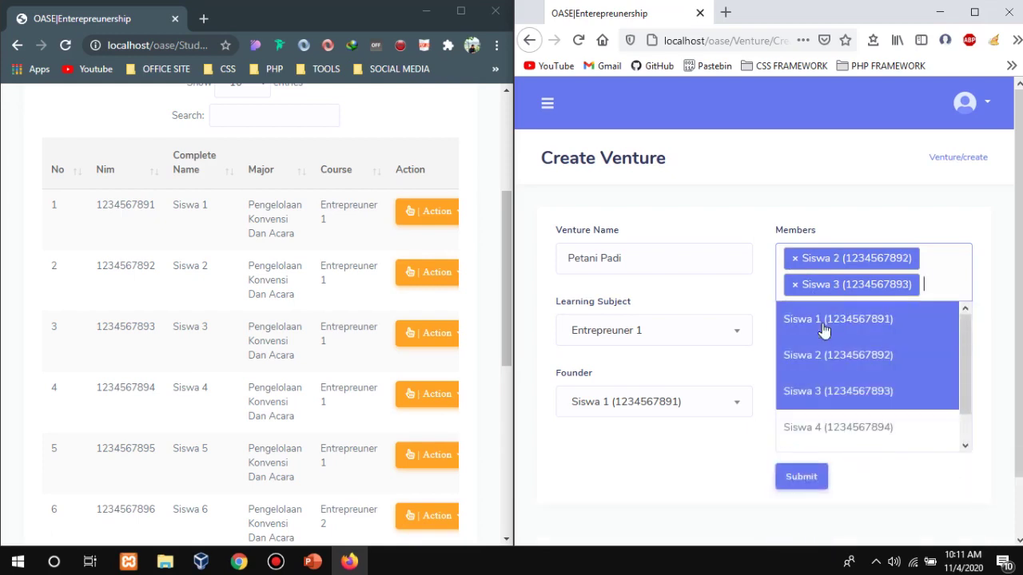
left_click(939, 290)
left_click(941, 291)
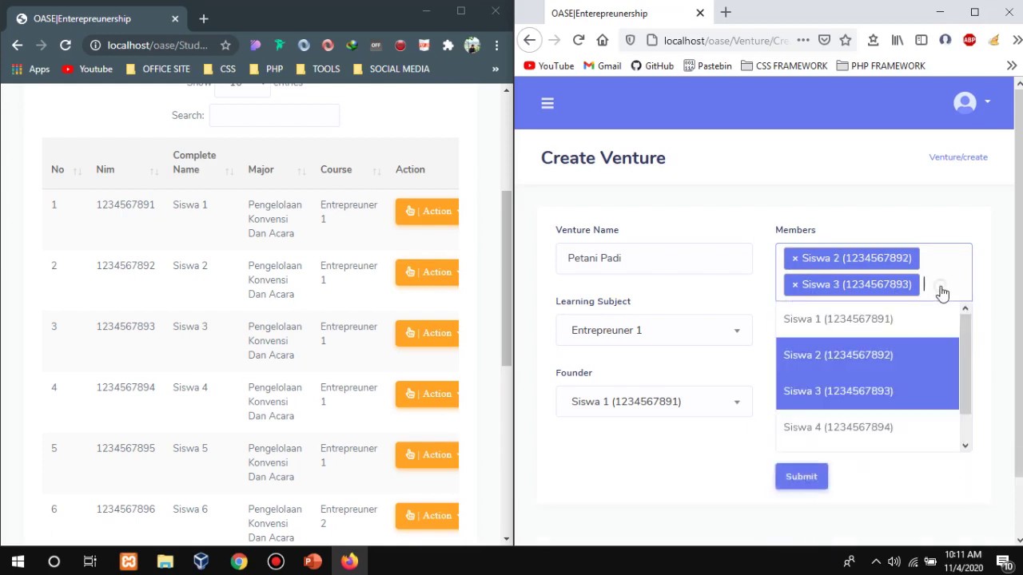
left_click(863, 417)
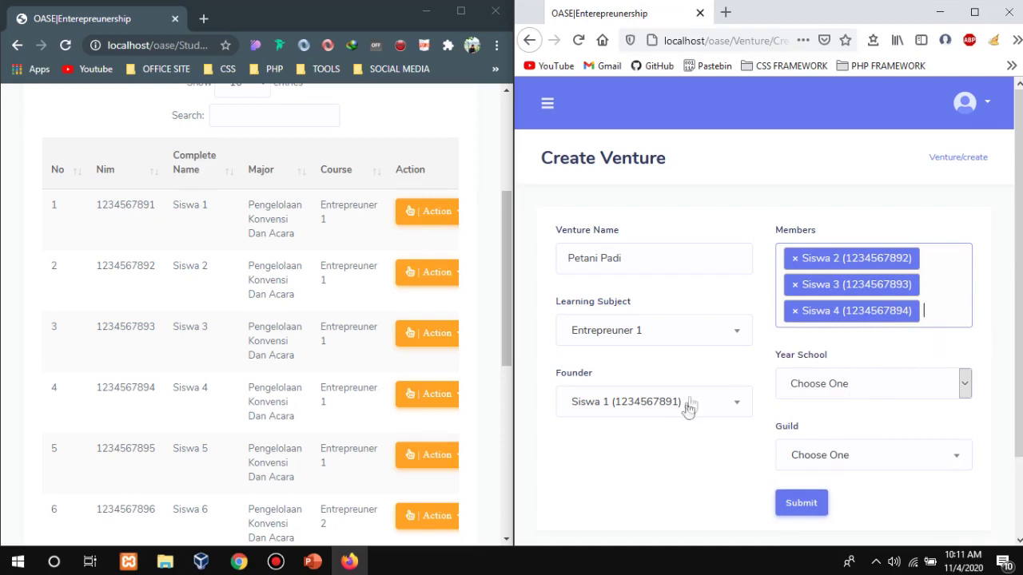
Set Year School to 2020-2021 and change Guild from Culinary to Agriculture.
left_click(831, 392)
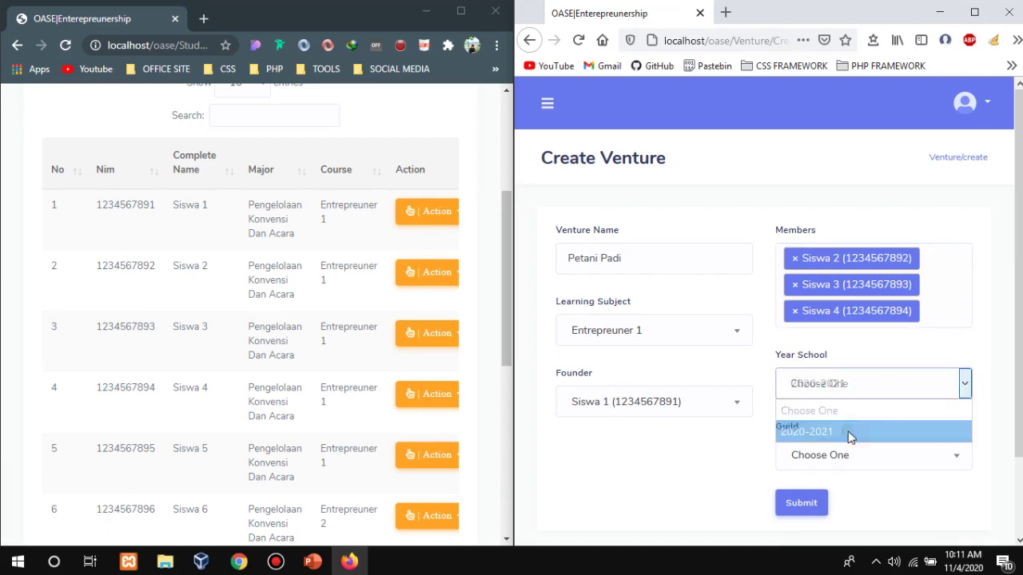
left_click(849, 434)
left_click(857, 455)
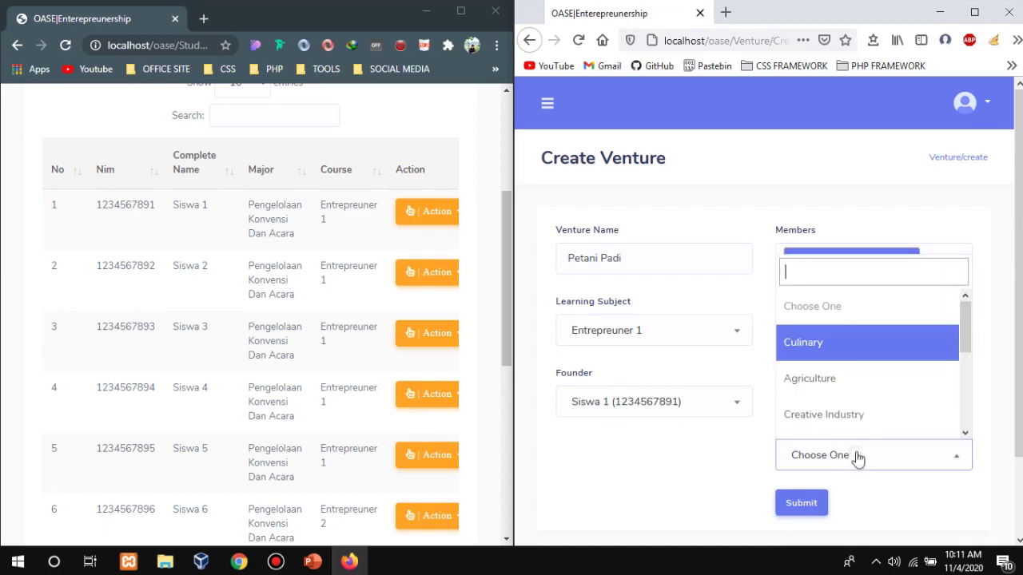
left_click(957, 355)
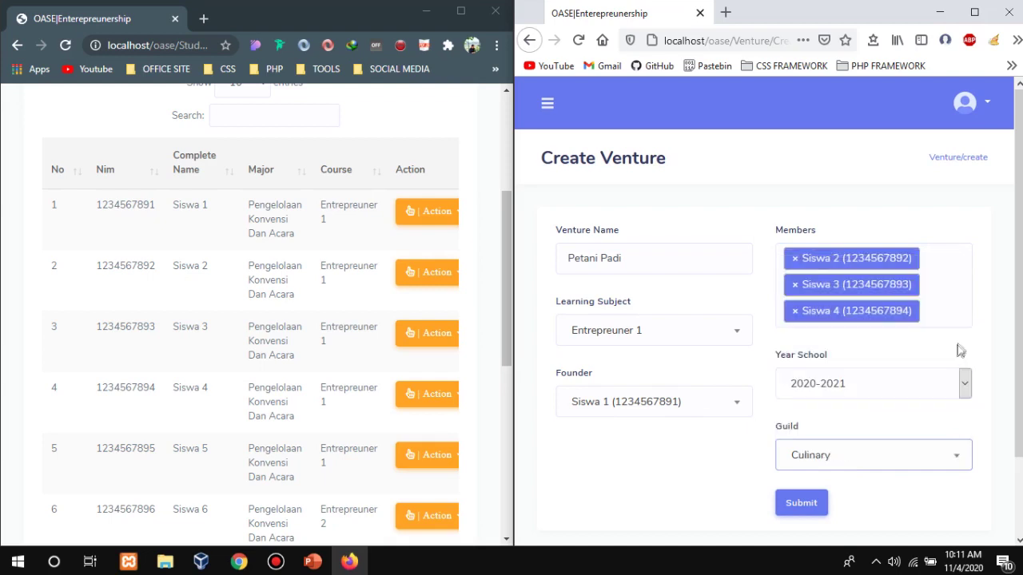
left_click(958, 470)
mouse_move(970, 343)
left_mouse_down()
mouse_move(981, 432)
mouse_move(961, 343)
mouse_move(977, 417)
mouse_move(964, 359)
left_mouse_up()
left_click(902, 354)
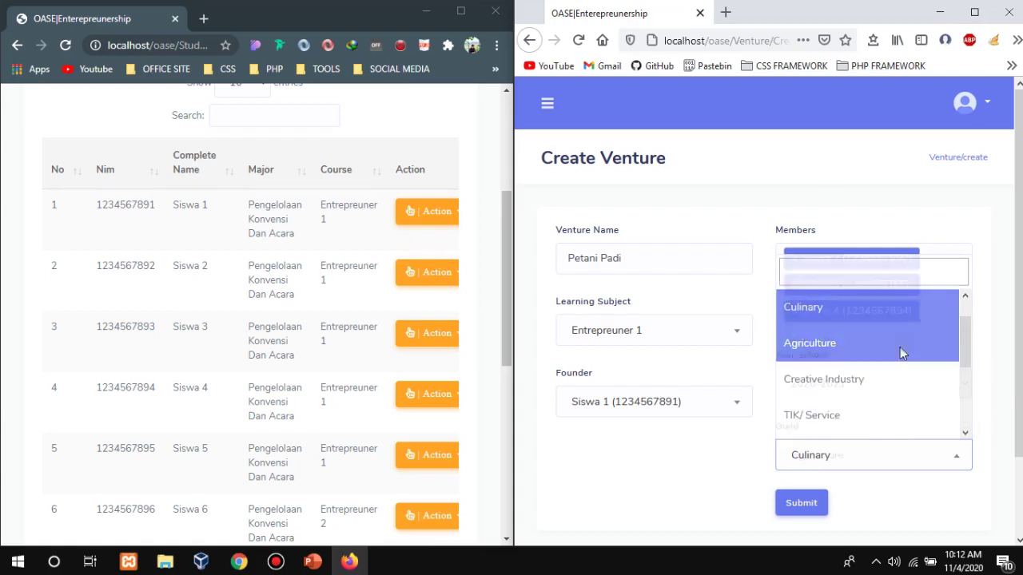
Submit the completed Petani Padi venture form.
left_click(969, 297)
scroll(950, 386, "down", 1)
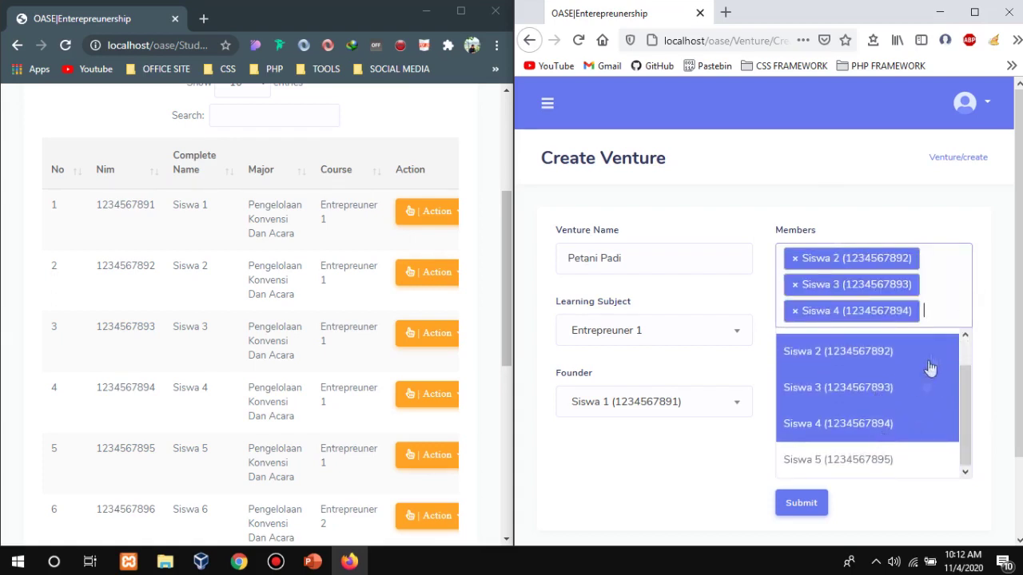
left_click(978, 272)
scroll(836, 491, "down", 2)
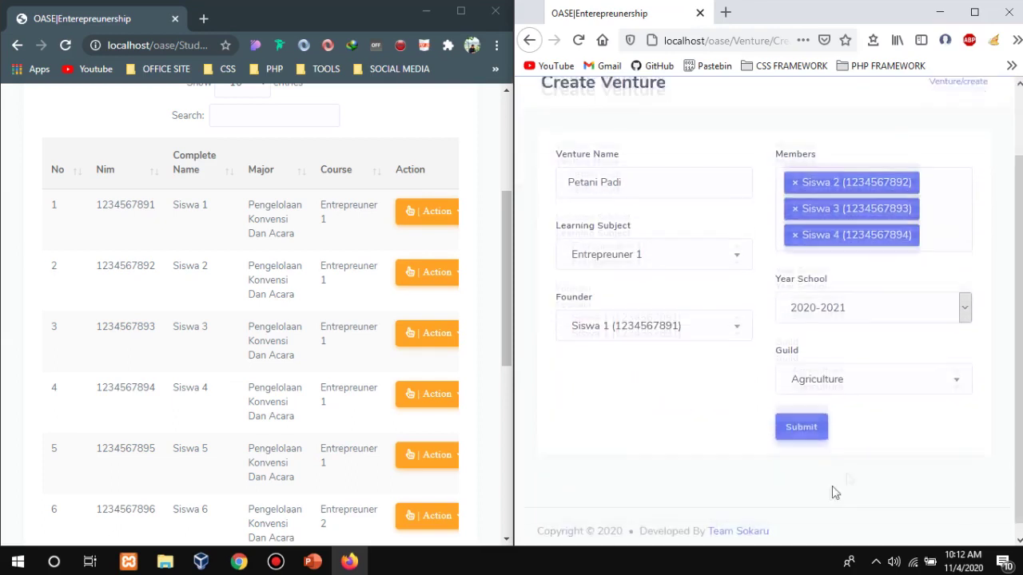
left_click(804, 416)
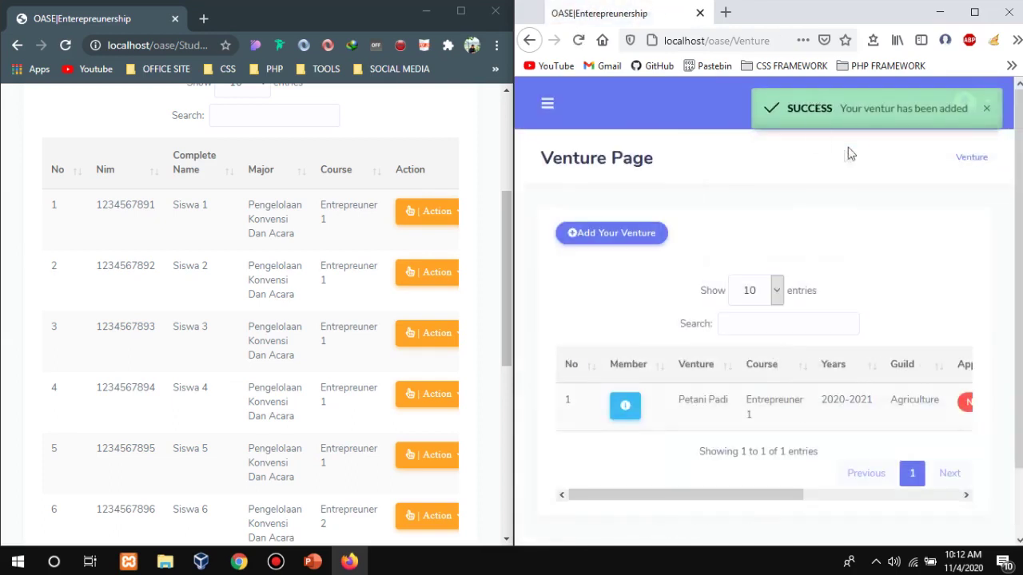
Open Petani Padi's member info, showing Siswa 1 as Founder and Siswa 2–4 as Members.
left_click_drag(786, 495, 692, 452)
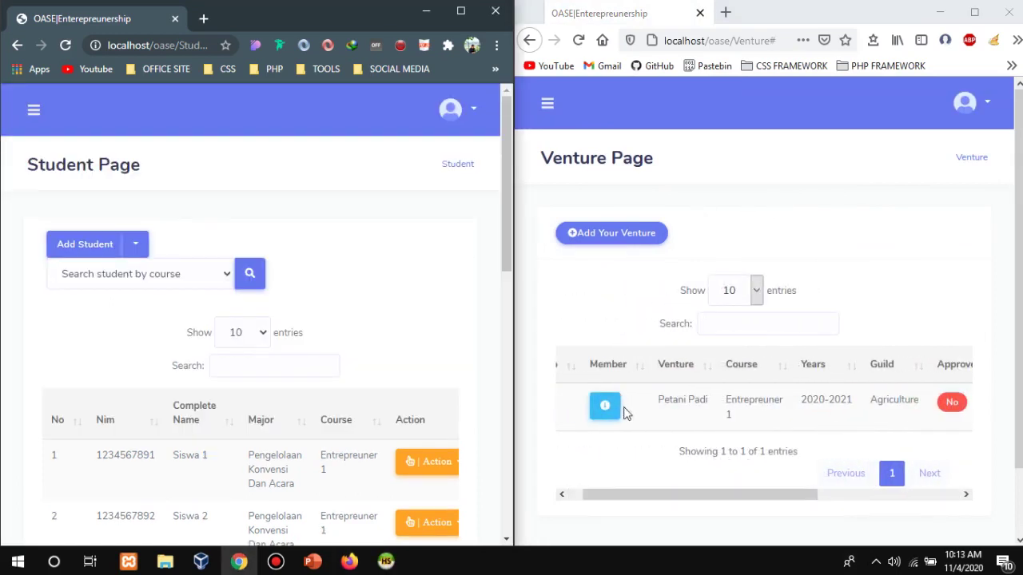
left_click(617, 406)
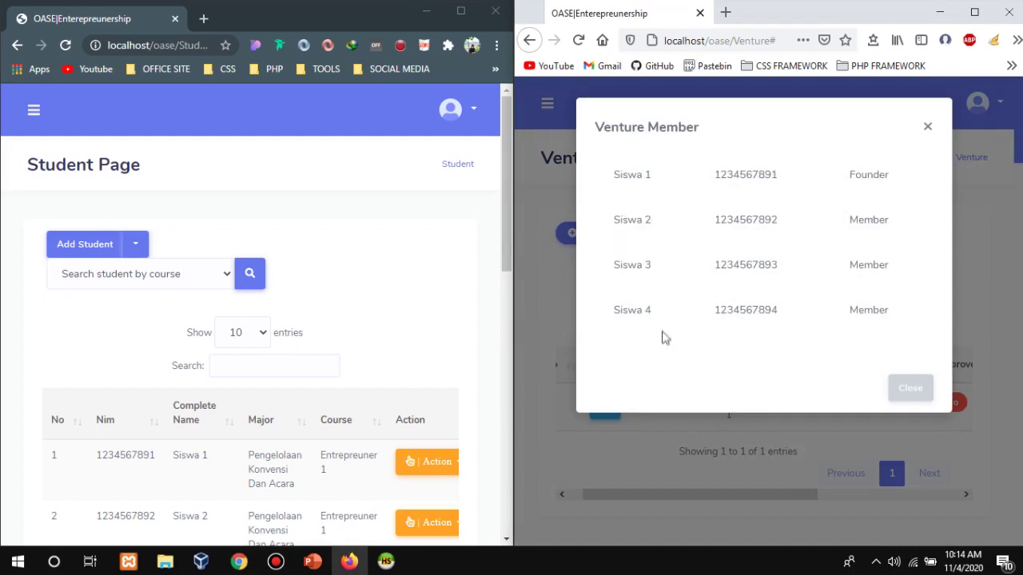
Close the Venture Member dialog, reopen it once to check, and close it again.
left_click(901, 390)
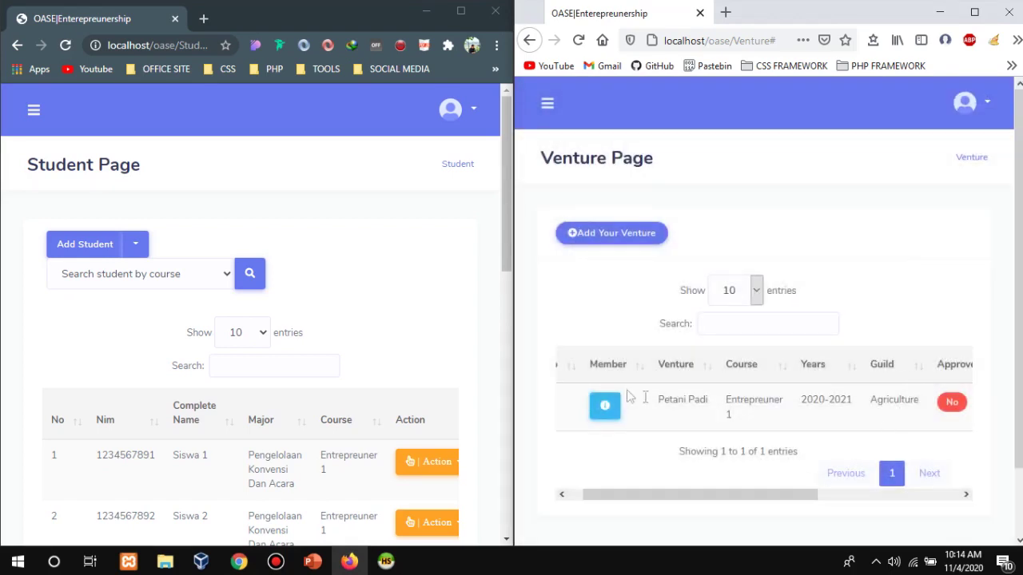
left_click(605, 407)
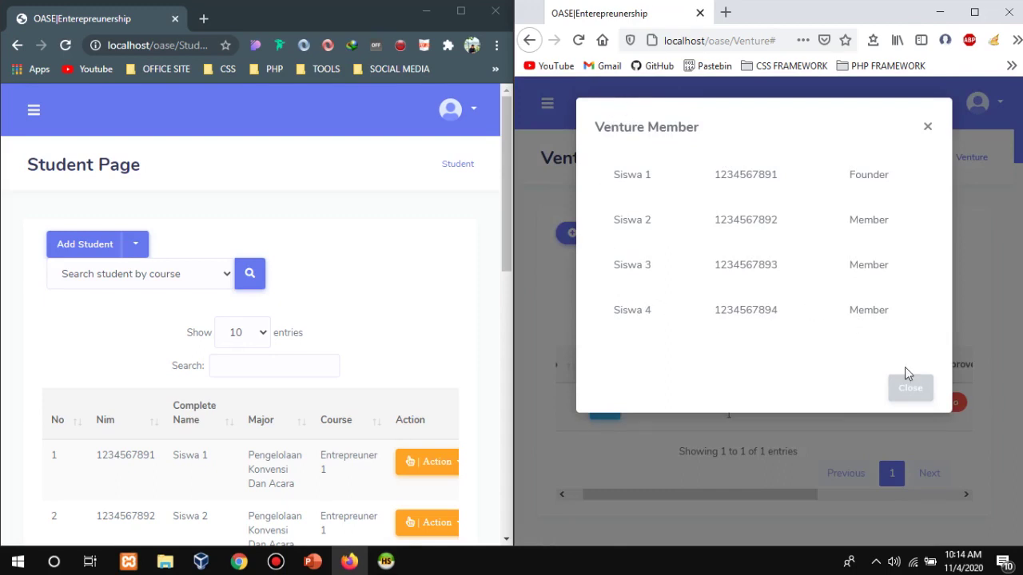
left_click(914, 389)
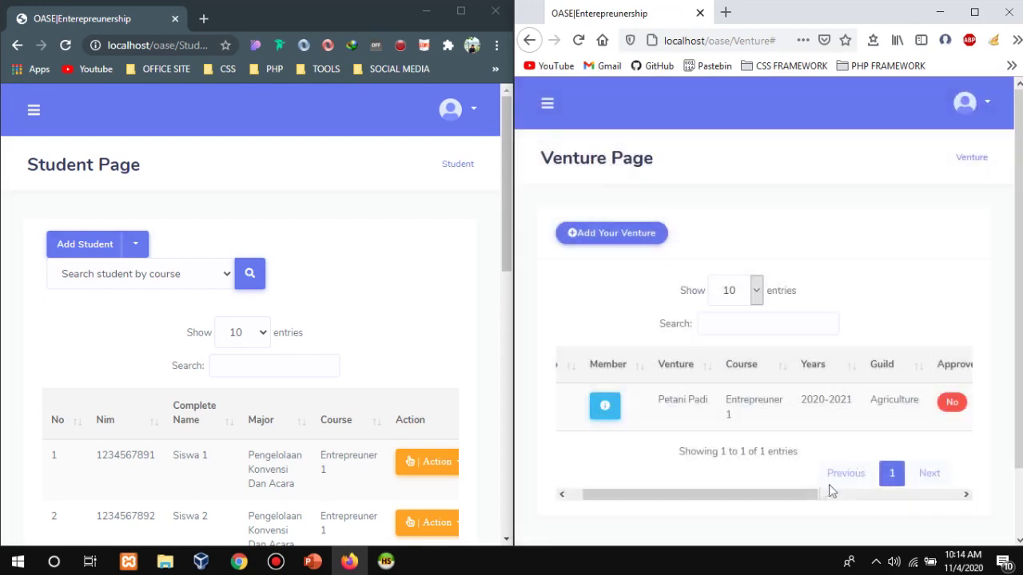
In the student view, open Petani Padi's Action menu and dismiss it unchanged.
left_click_drag(807, 502, 946, 476)
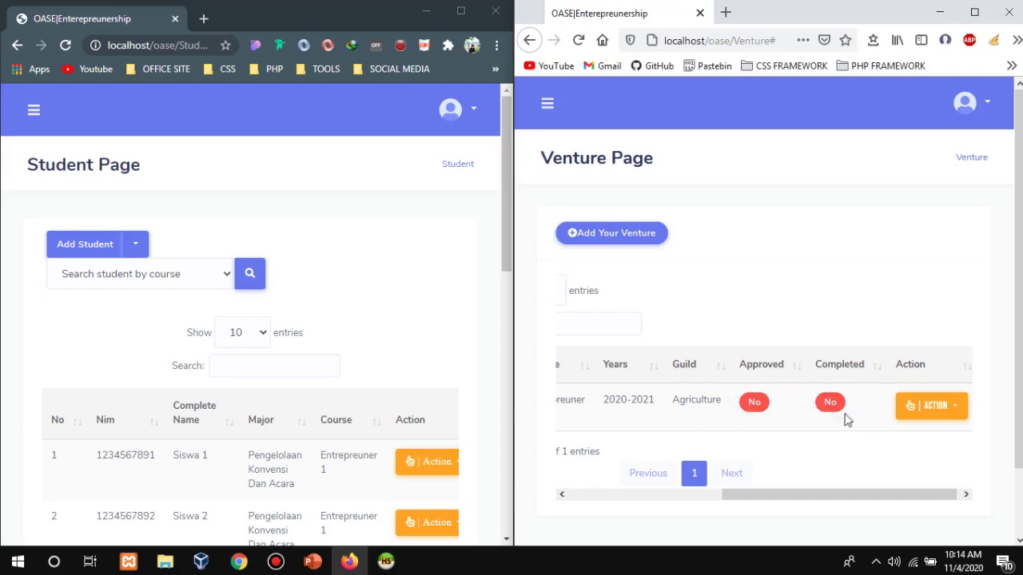
left_click(913, 420)
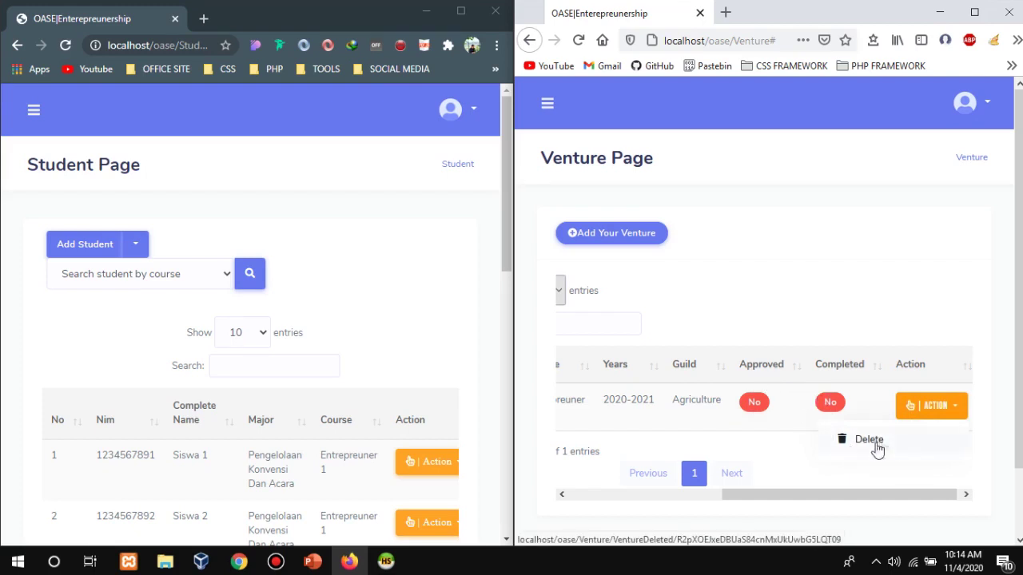
left_click(840, 216)
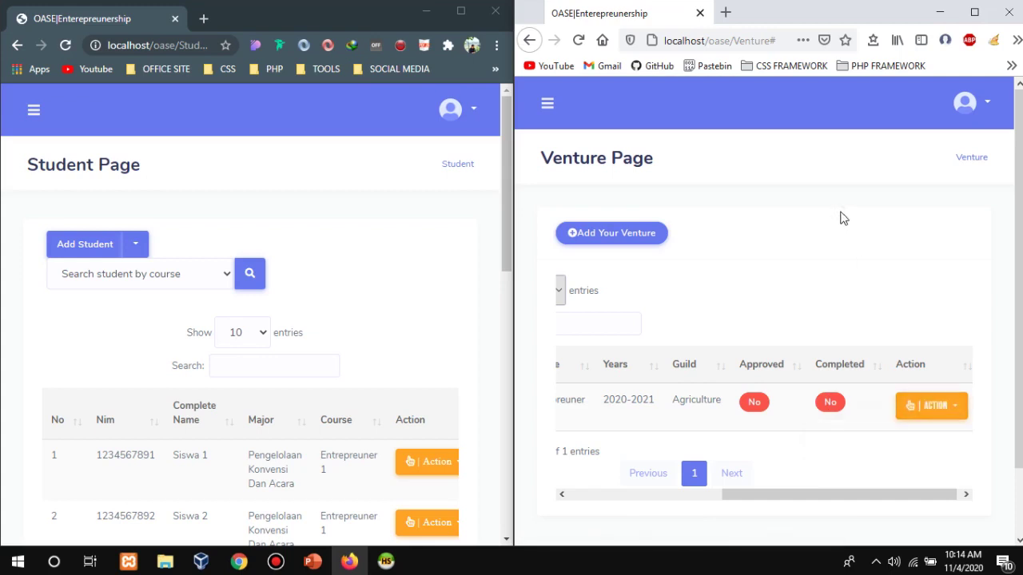
Switch to the admin window's Venture Page and scroll to the Approved and Add Lecture columns.
left_click(319, 212)
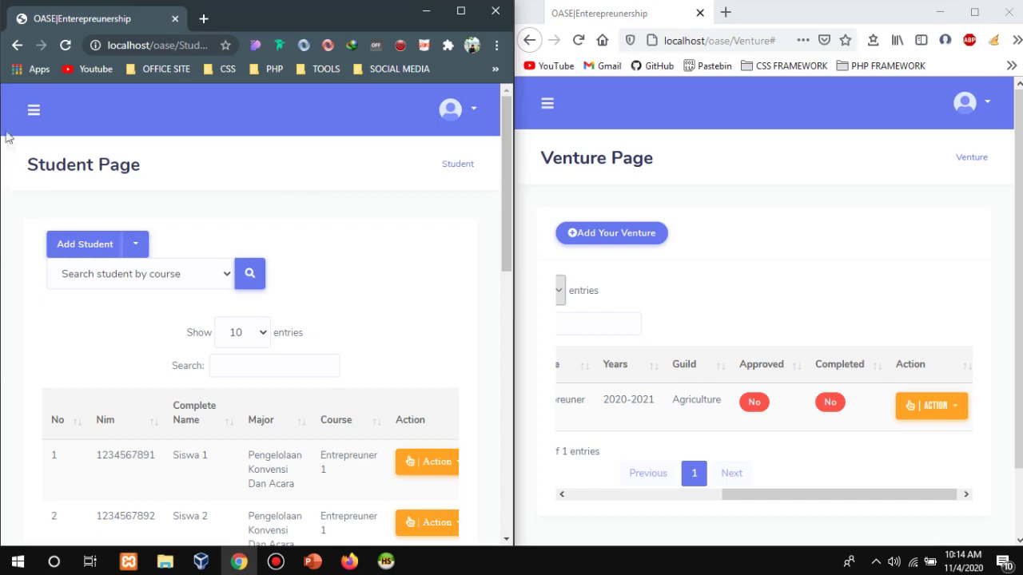
left_click(33, 110)
left_click(64, 210)
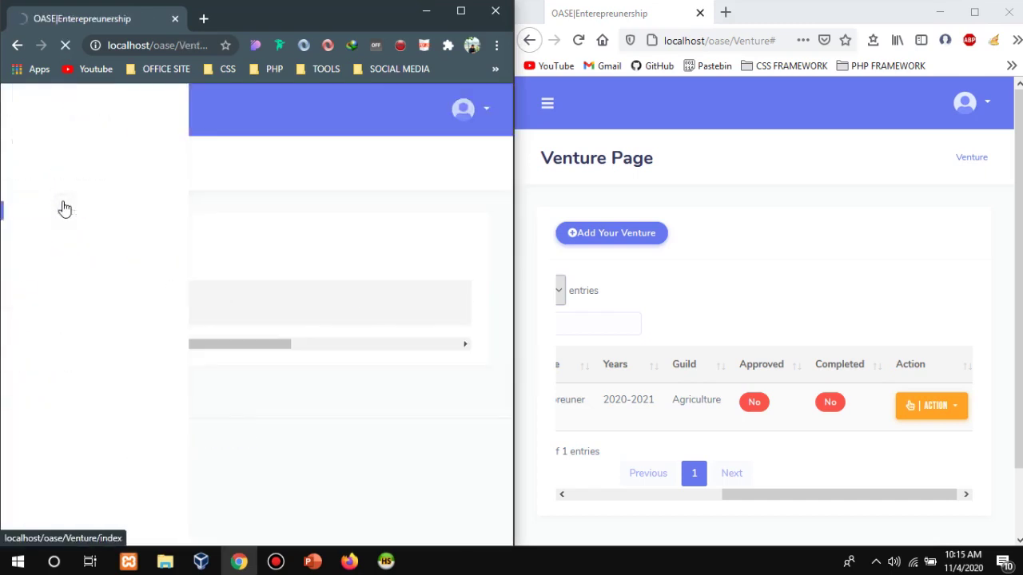
left_click_drag(260, 518, 358, 526)
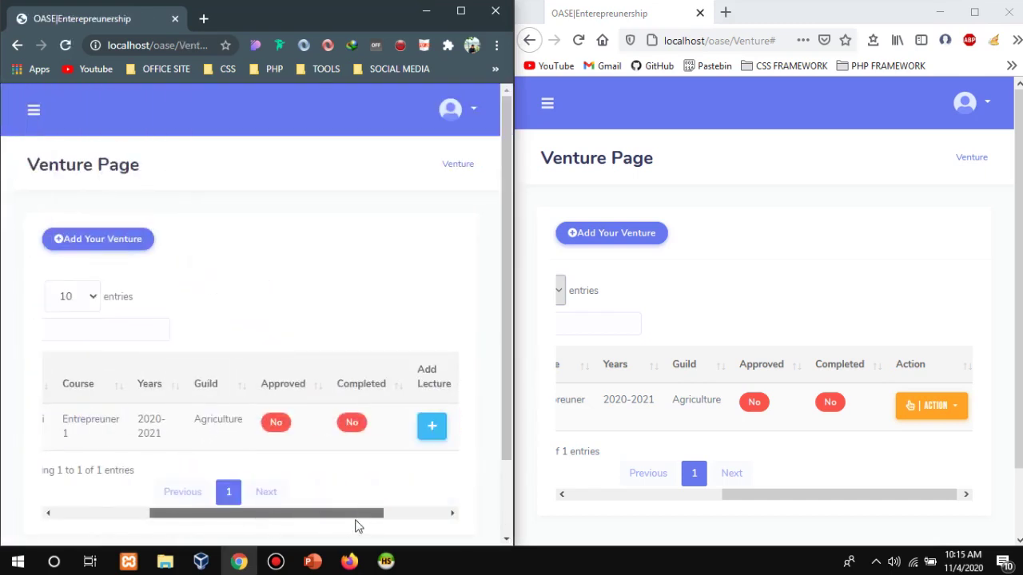
Approve Petani Padi from the admin's red No badge, then reload the student's Venture Page.
left_click(279, 424)
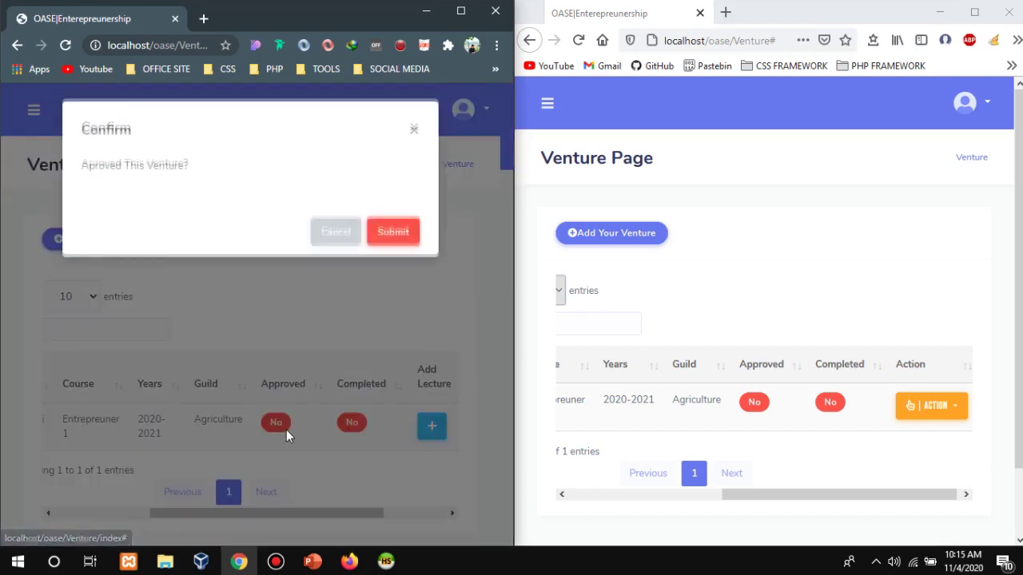
left_click(393, 233)
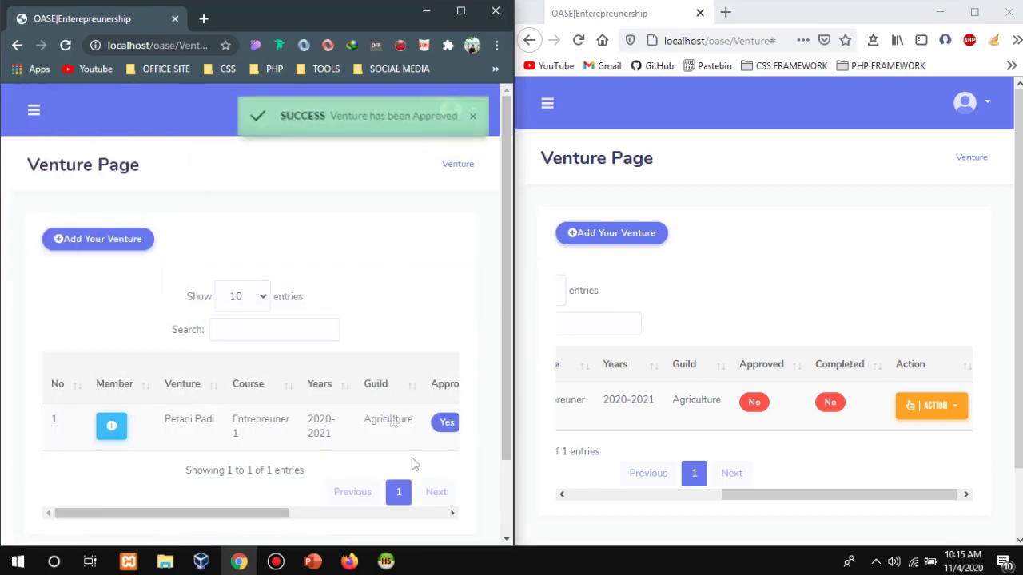
left_click_drag(290, 521, 353, 512)
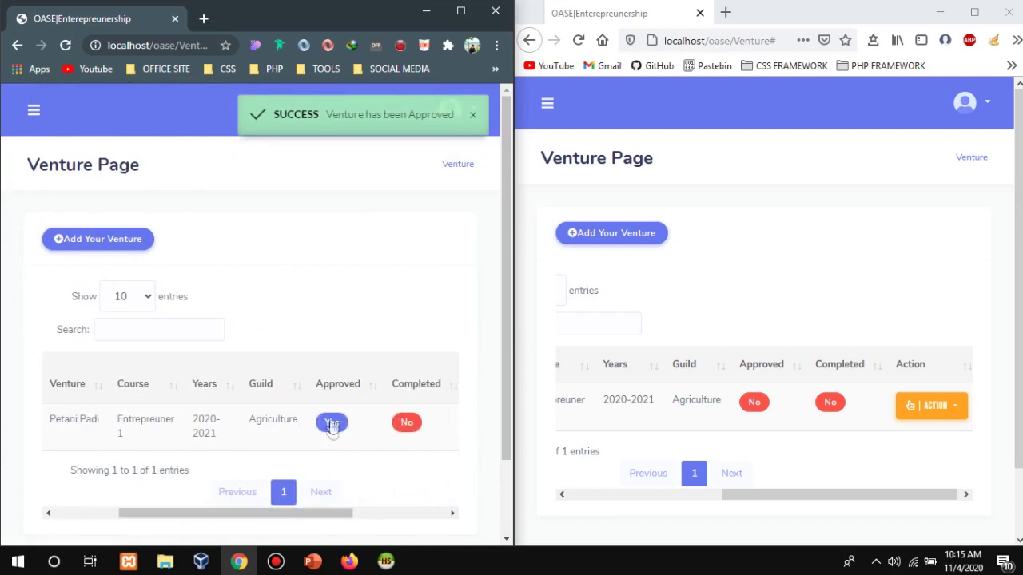
left_click(701, 235)
left_click(577, 41)
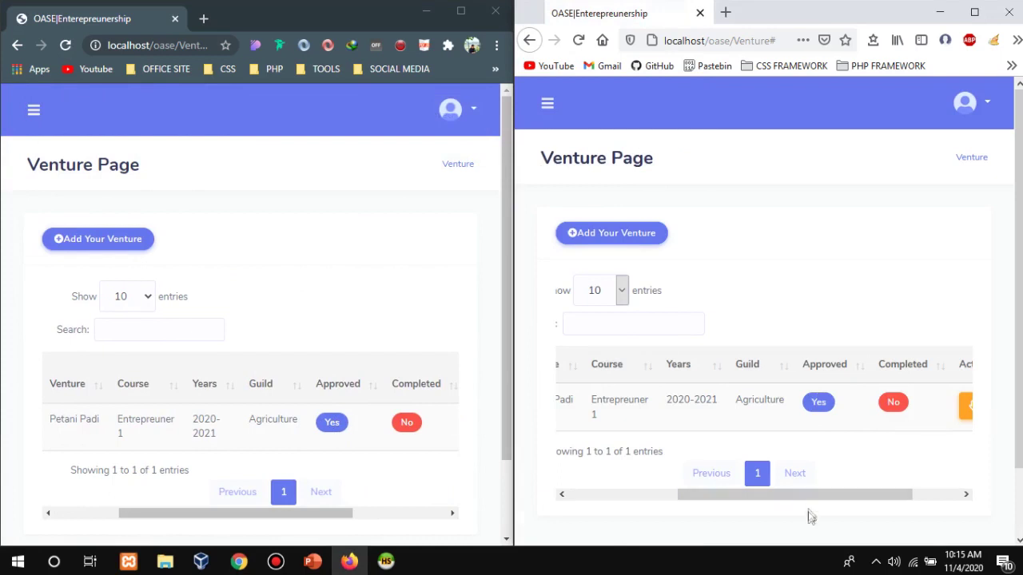
Check the Action options now offered for approved Petani Padi, then scroll the admin table to Add Lecture.
left_click_drag(810, 496, 863, 476)
left_click(916, 424)
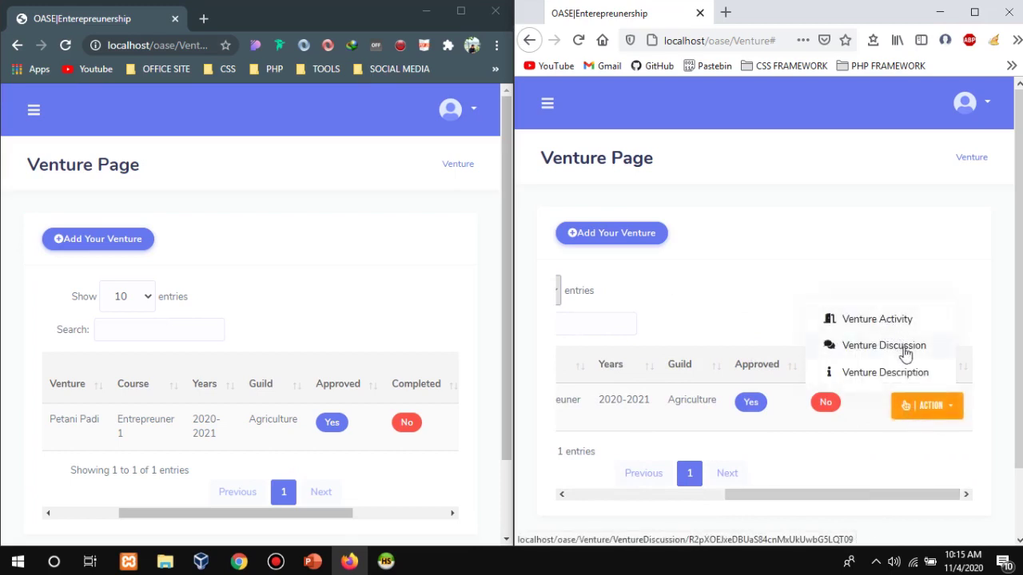
left_click_drag(929, 494, 712, 469)
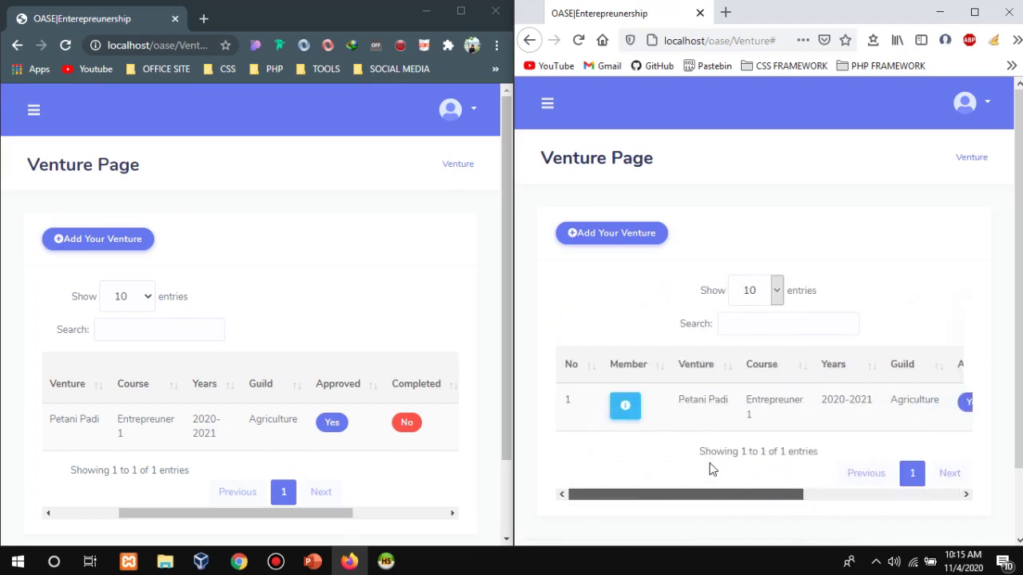
scroll(833, 434, "down", 2)
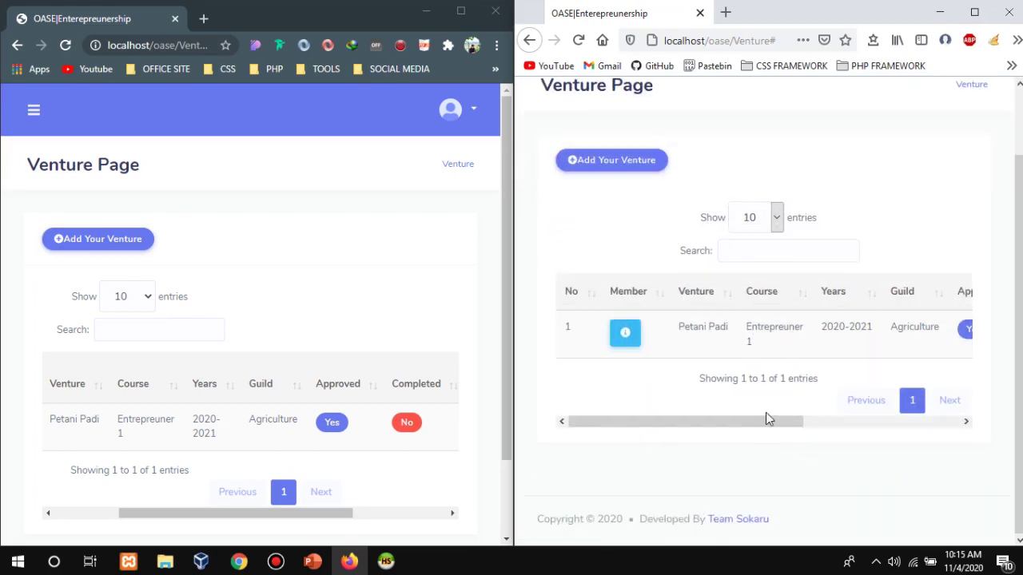
left_click_drag(765, 419, 863, 424)
left_click(334, 518)
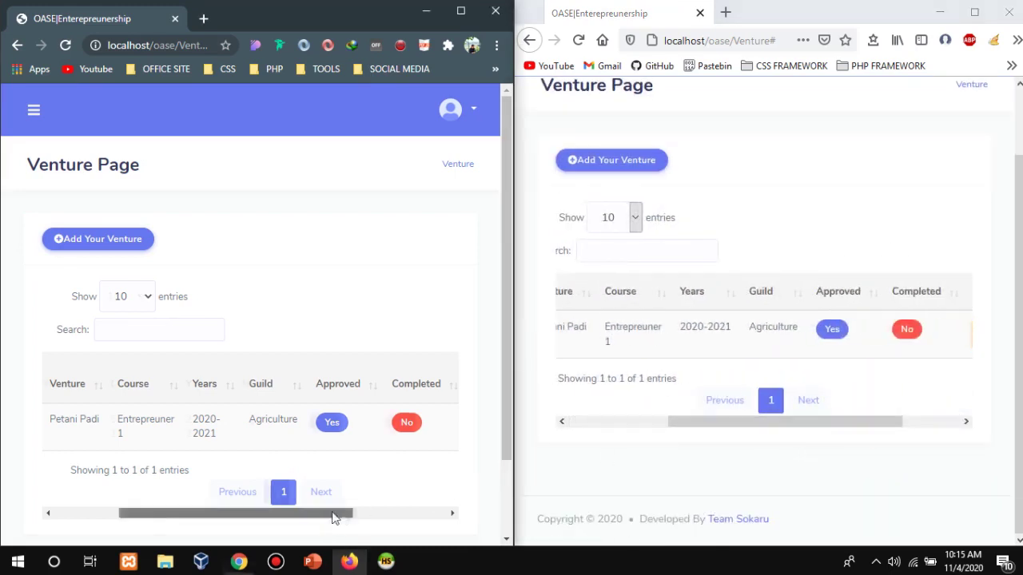
left_click_drag(334, 518, 428, 516)
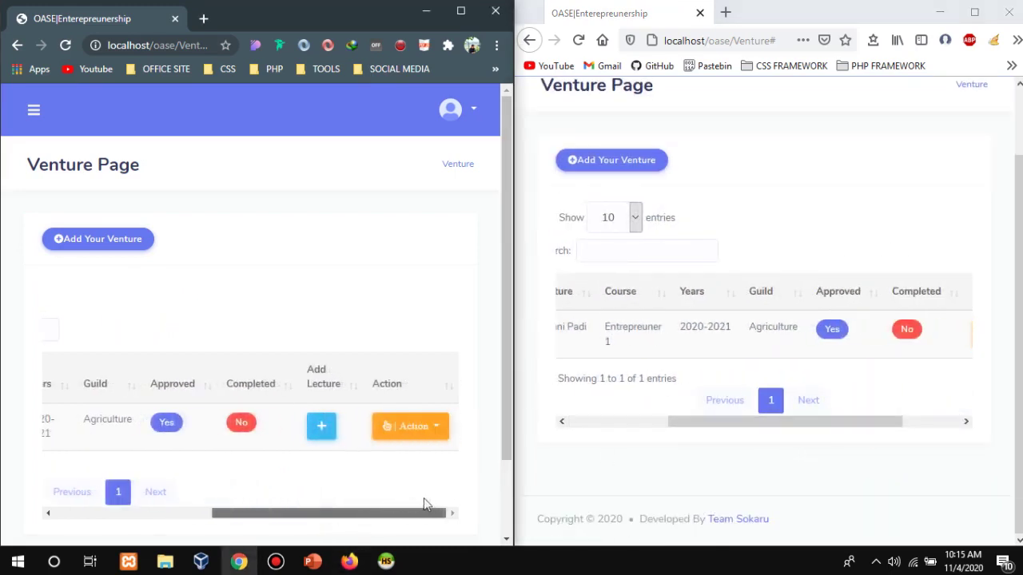
Add the available lecturer to Petani Padi through Add Lecture's Select Lecture list and submit it.
left_click(322, 427)
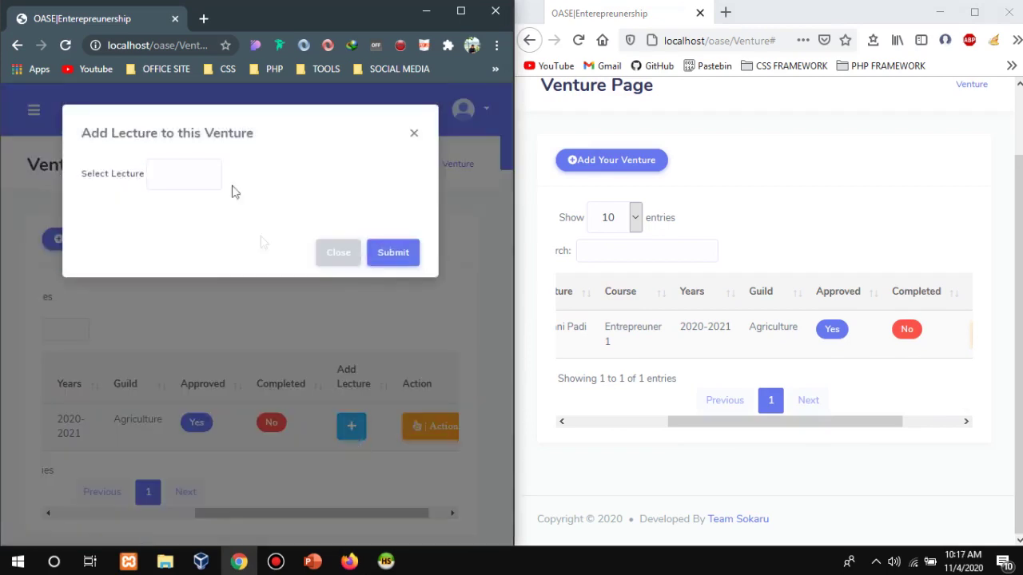
left_click(199, 181)
left_click(350, 161)
left_click(191, 174)
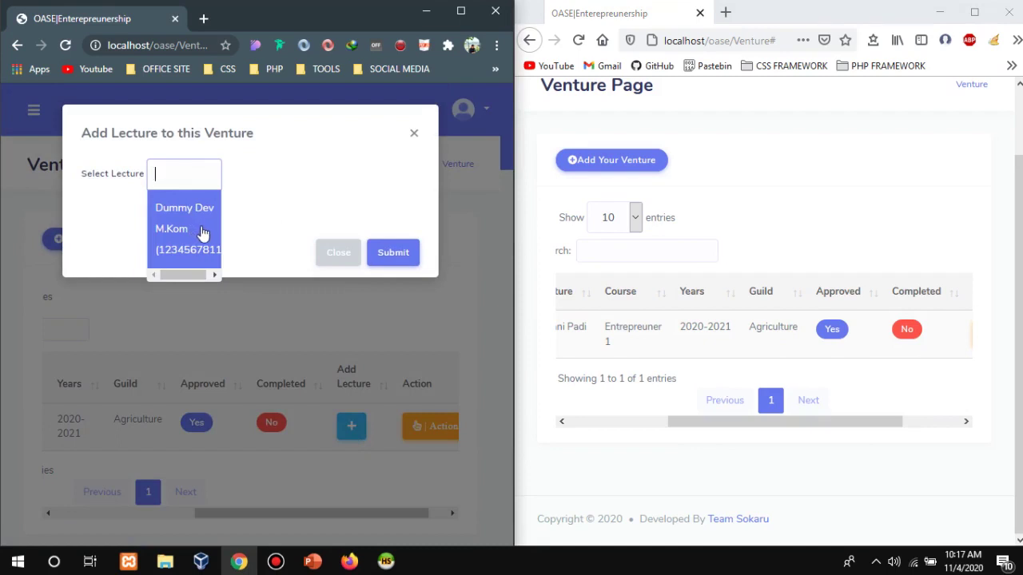
left_click(202, 232)
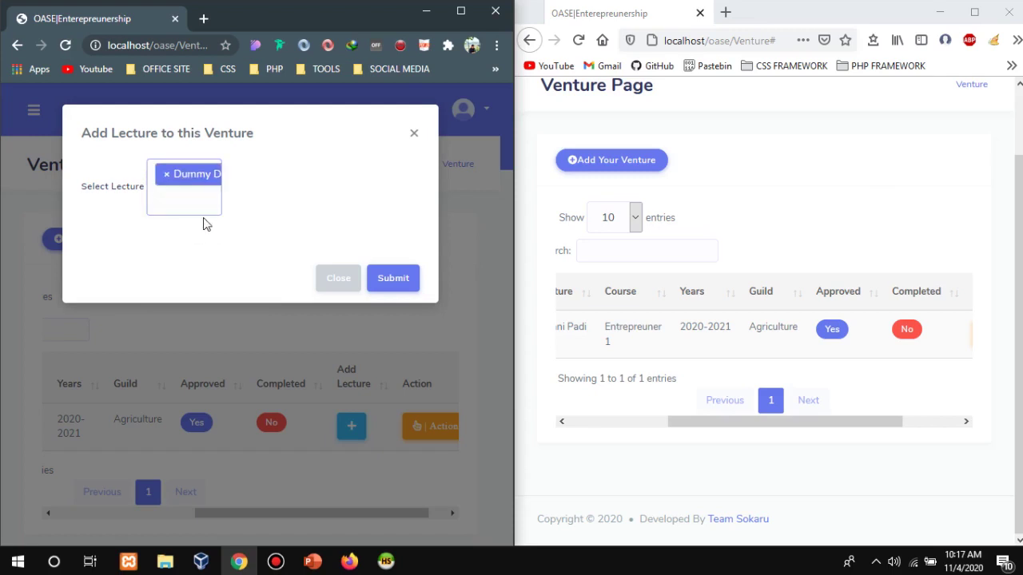
left_click(206, 215)
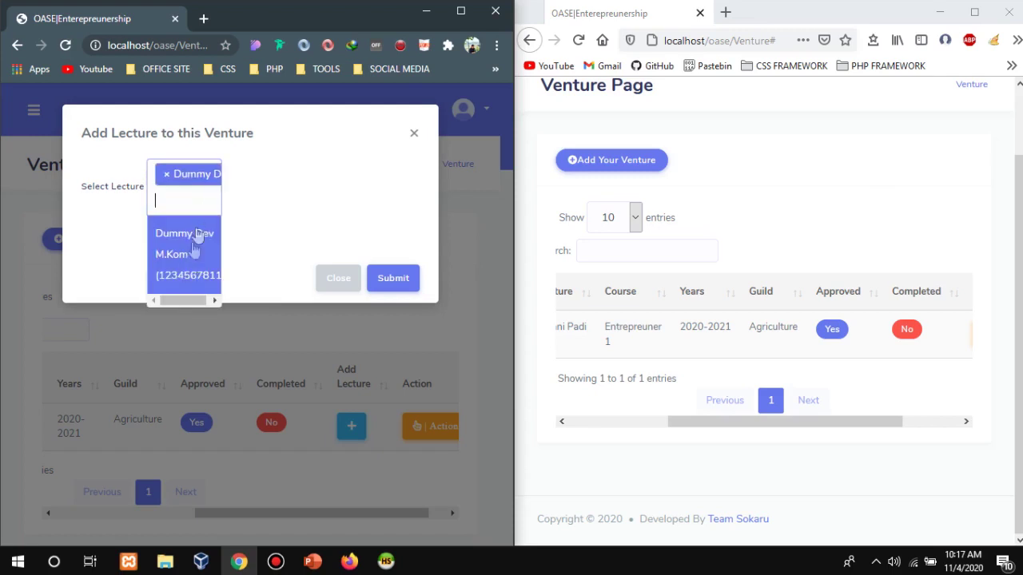
left_click(189, 270)
left_click(200, 188)
left_click(198, 226)
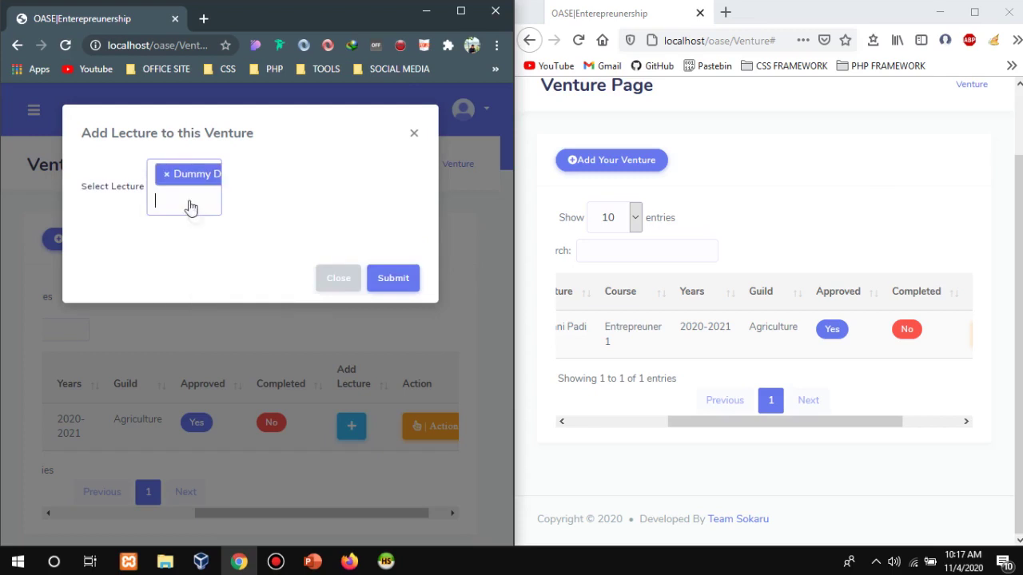
left_click(379, 217)
left_click(413, 288)
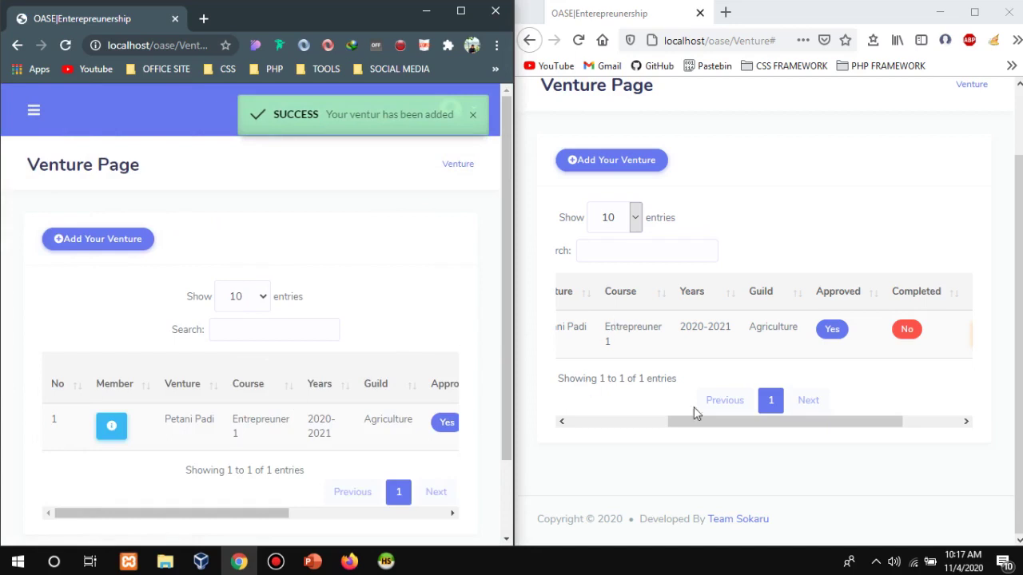
left_click_drag(694, 413, 583, 409)
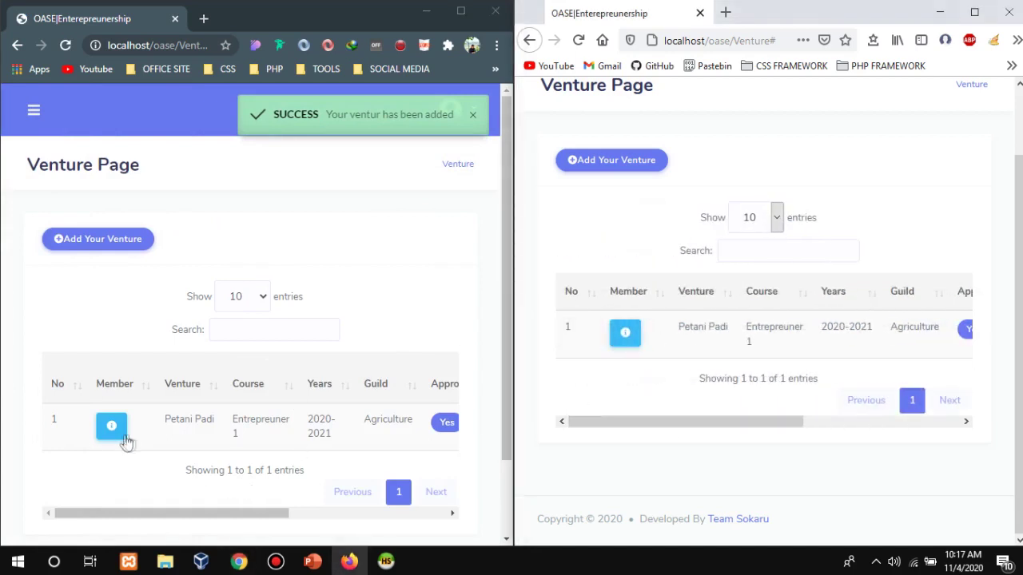
scroll(639, 100, "up", 2)
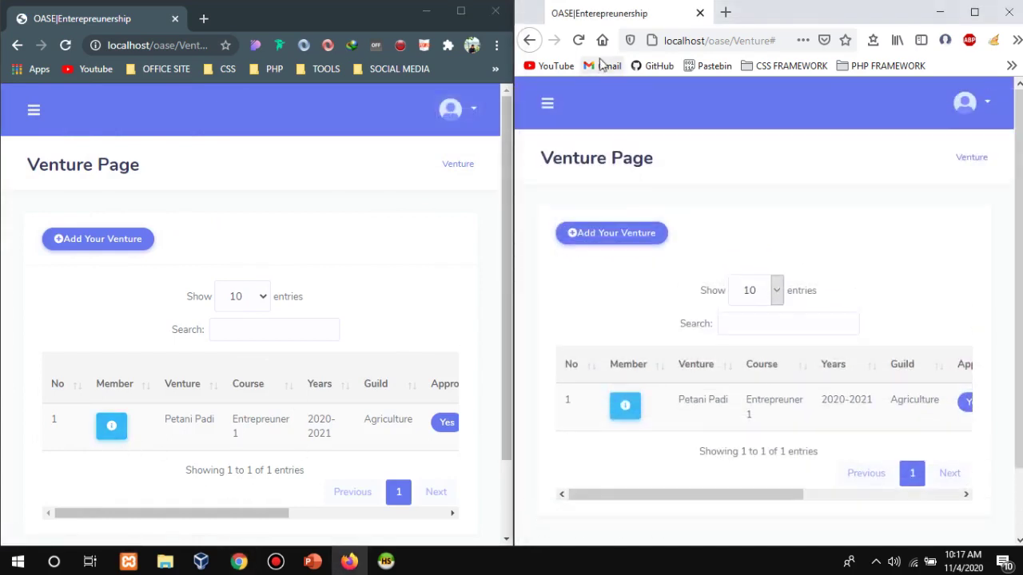
left_click(578, 40)
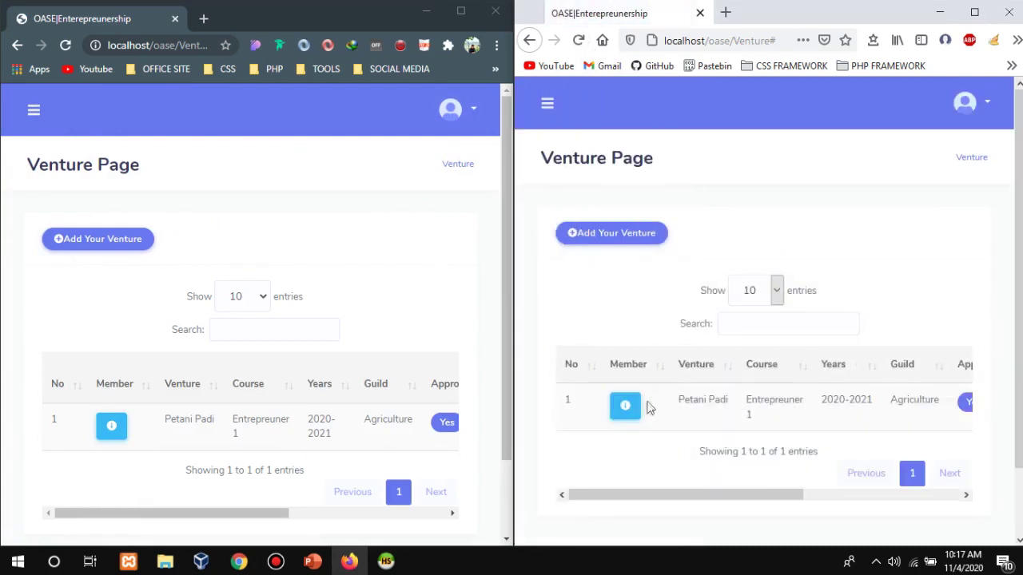
left_click(628, 408)
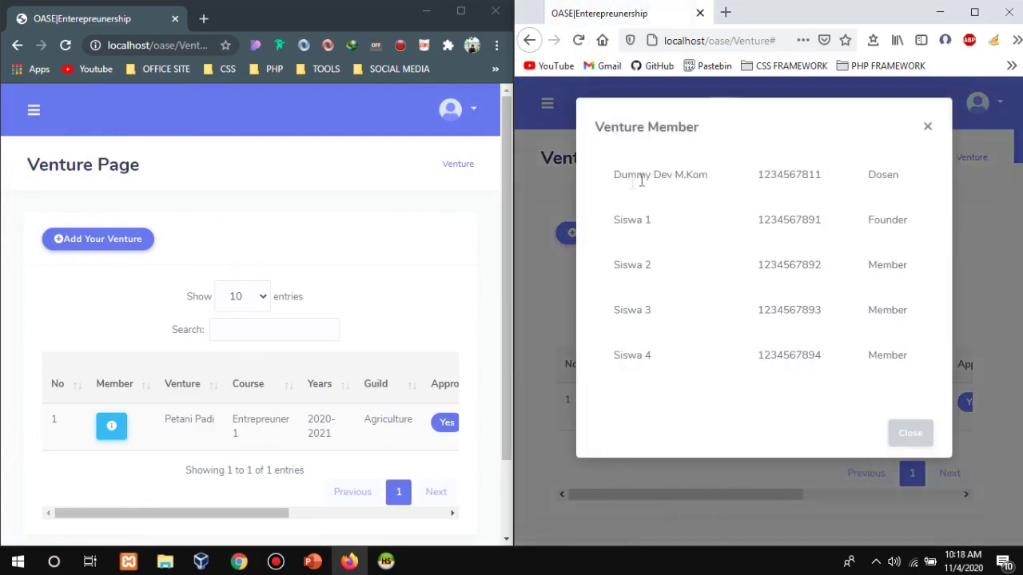
left_click_drag(612, 182, 885, 176)
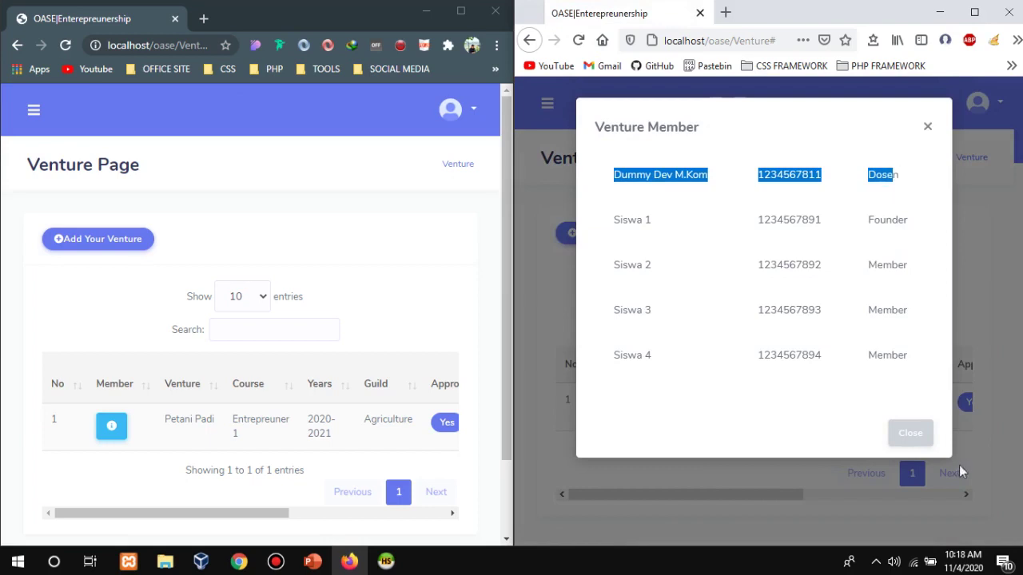
left_click(917, 438)
left_click_drag(689, 495, 903, 494)
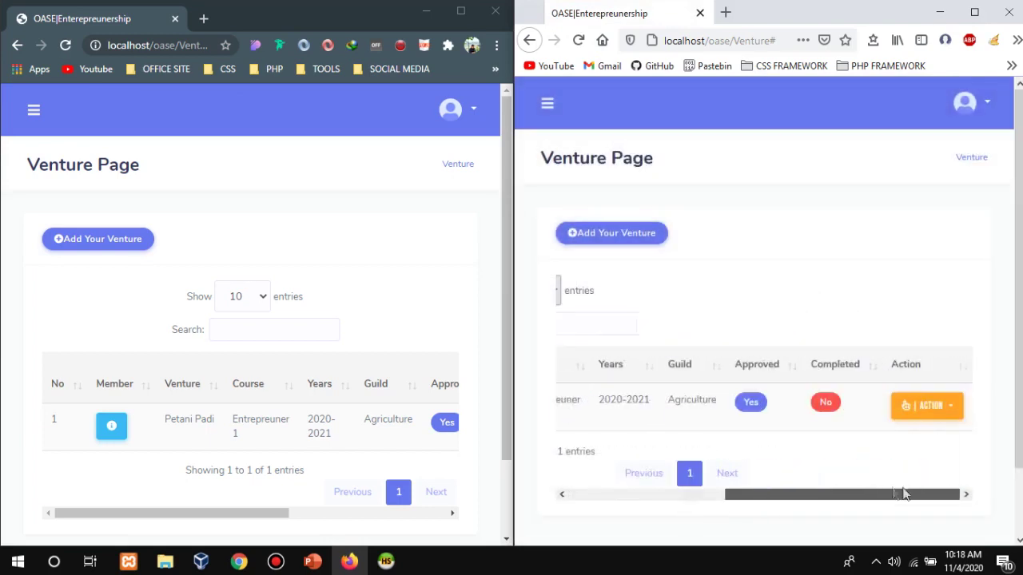
scroll(832, 476, "left", 5)
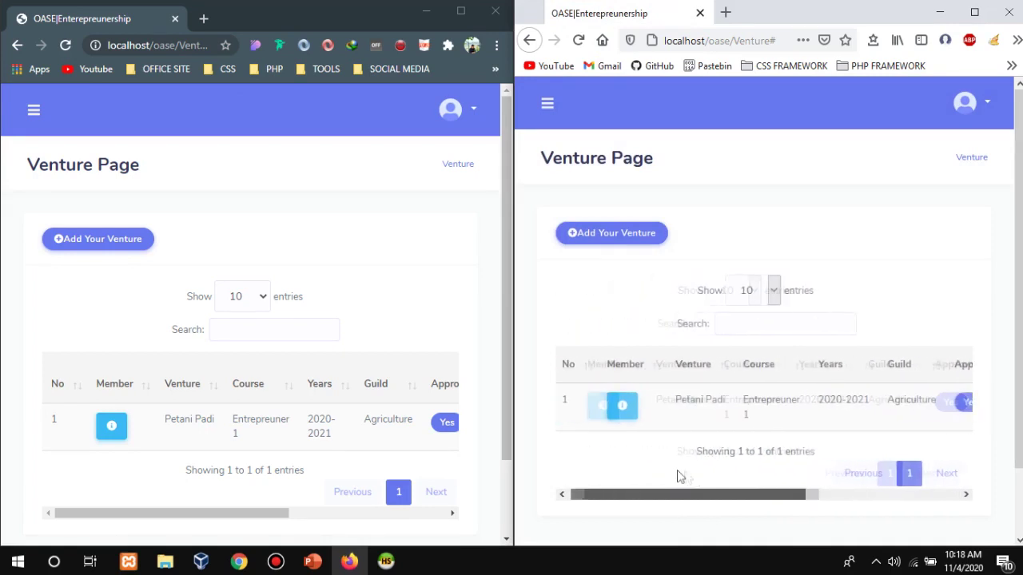
left_click_drag(735, 489, 962, 516)
Open the Venture Description form for Petani Padi from the Action menu.
left_click(931, 421)
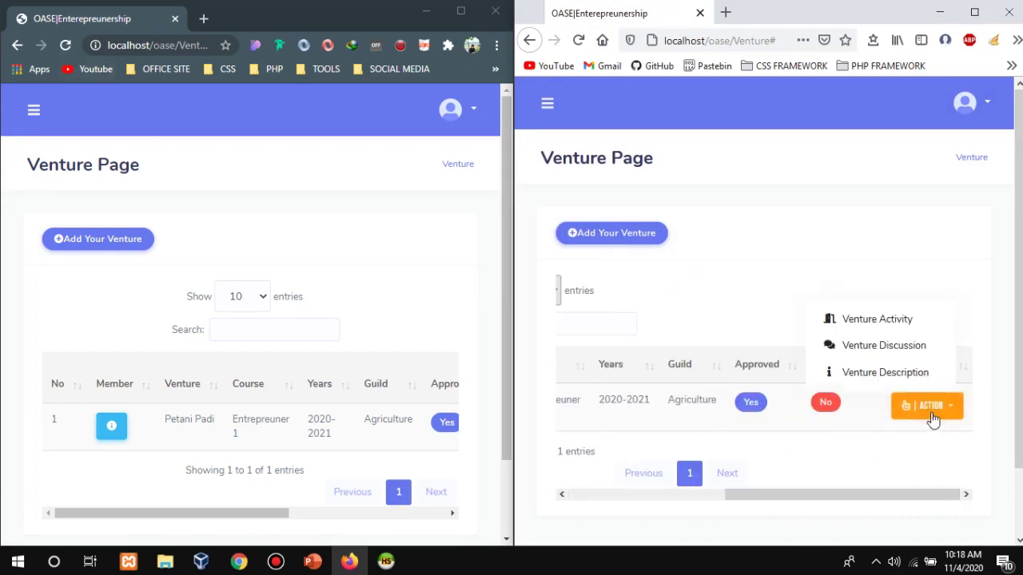
left_click(922, 372)
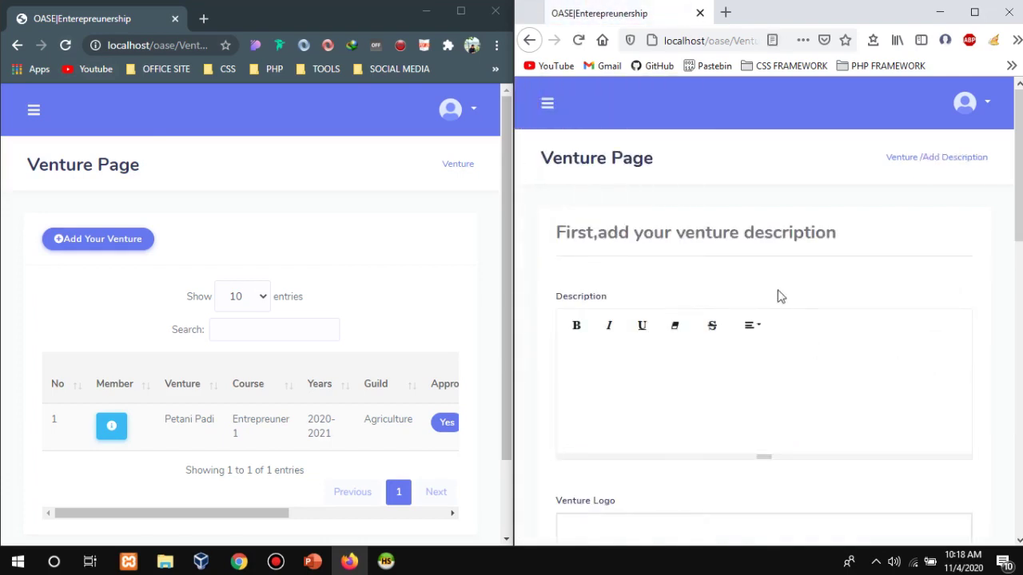
scroll(789, 298, "down", 10)
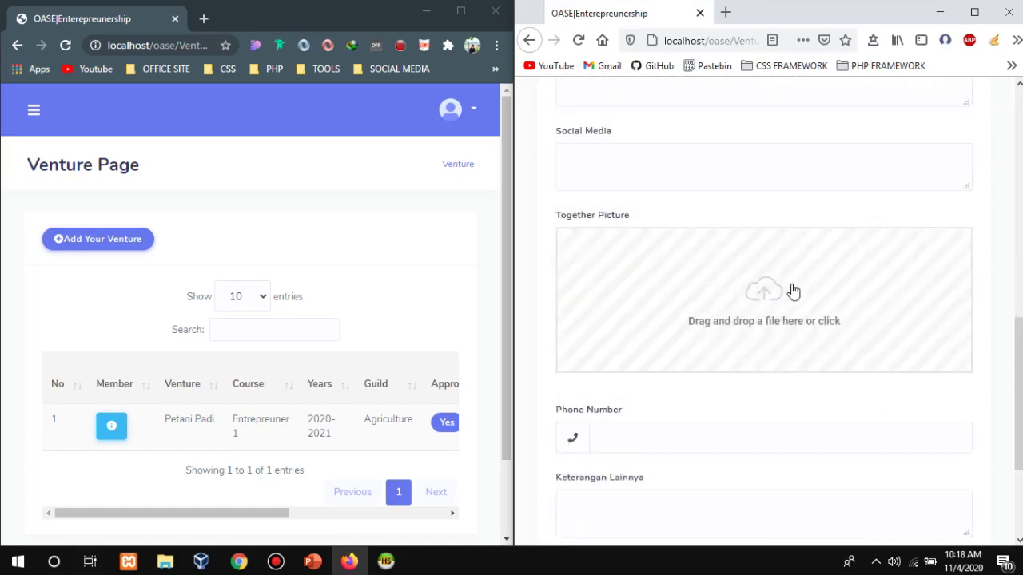
scroll(794, 292, "up", 15)
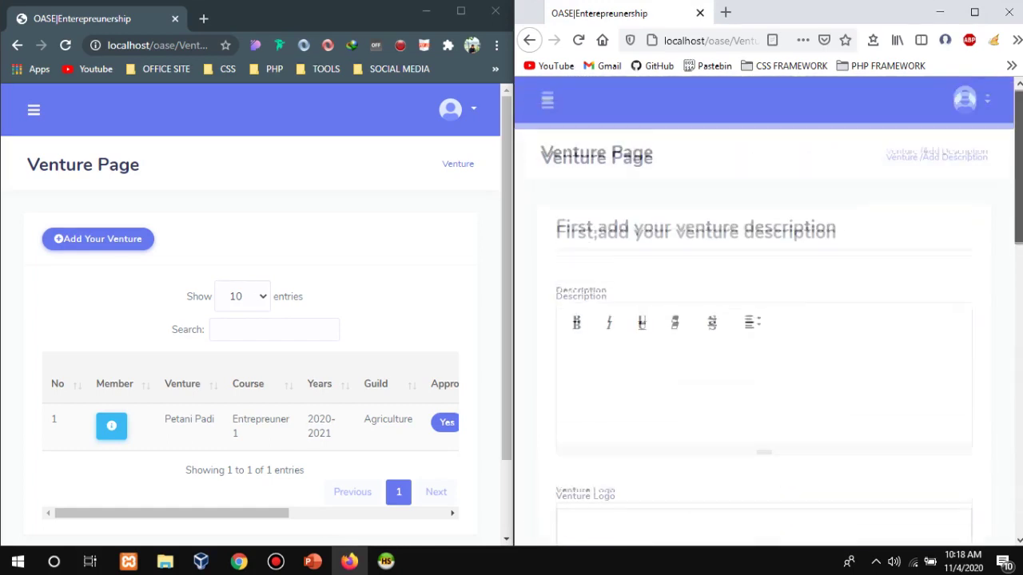
scroll(873, 210, "down", 3)
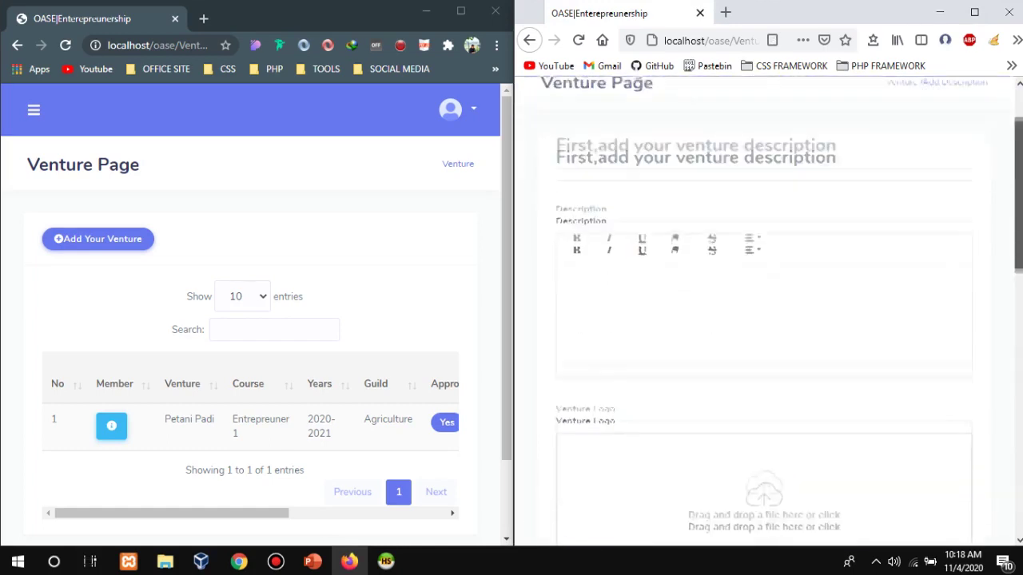
Enter a bold one-letter description and upload the blue checkmark image as the Venture Logo.
key("ctrl+b")
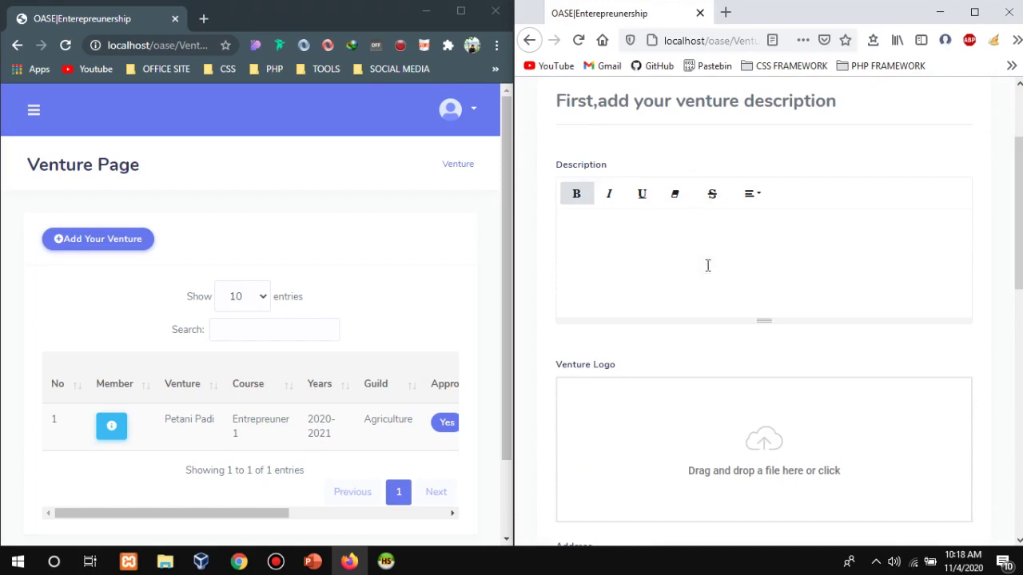
scroll(859, 342, "down", 4)
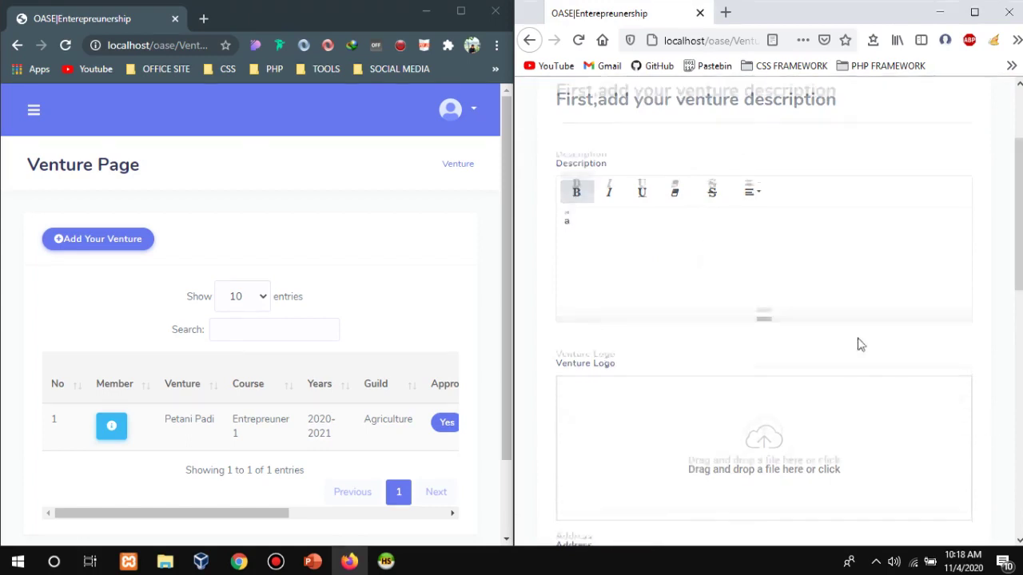
left_click(783, 318)
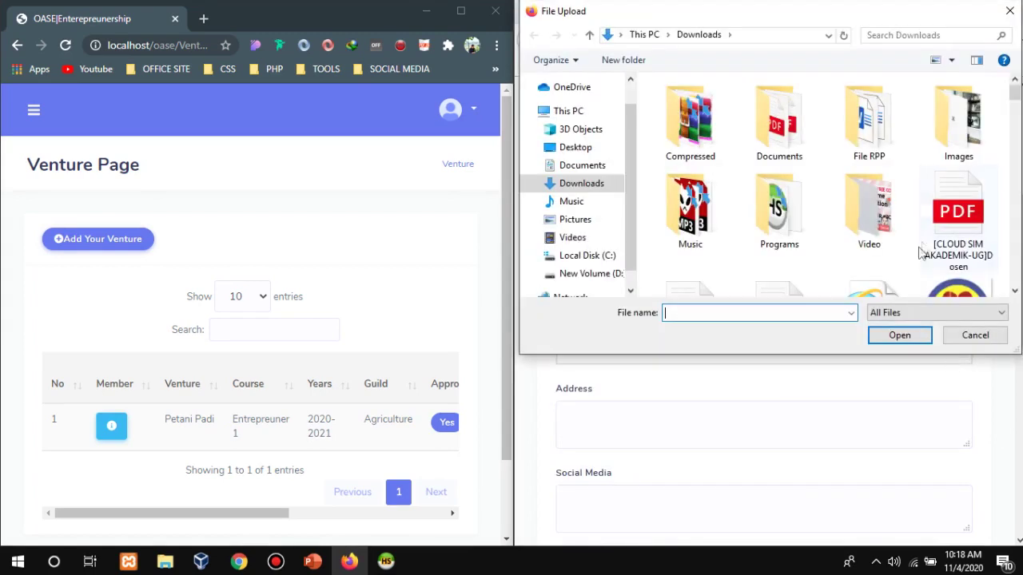
scroll(923, 252, "down", 2)
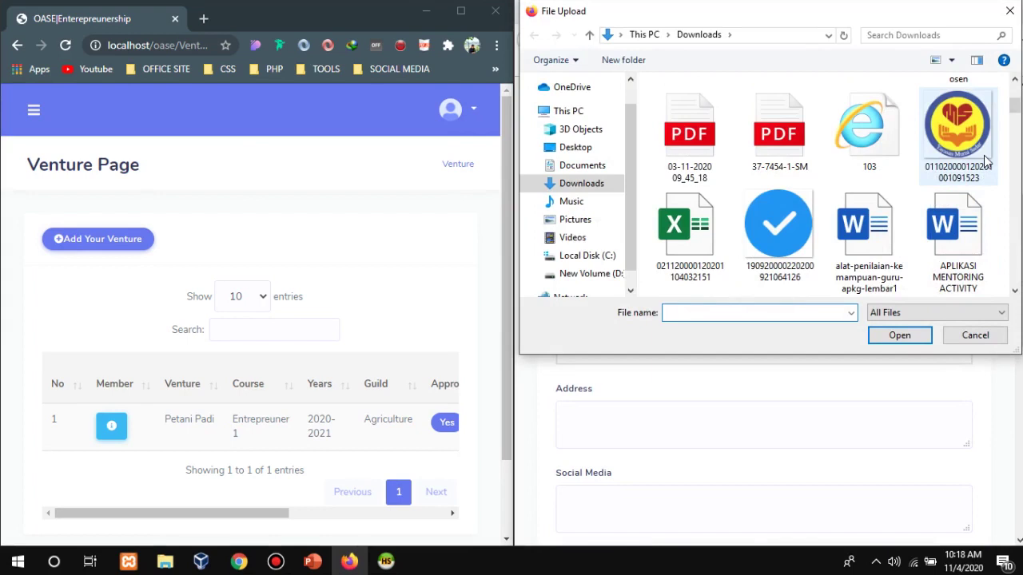
double_click(792, 228)
scroll(704, 304, "down", 2)
left_click(677, 268)
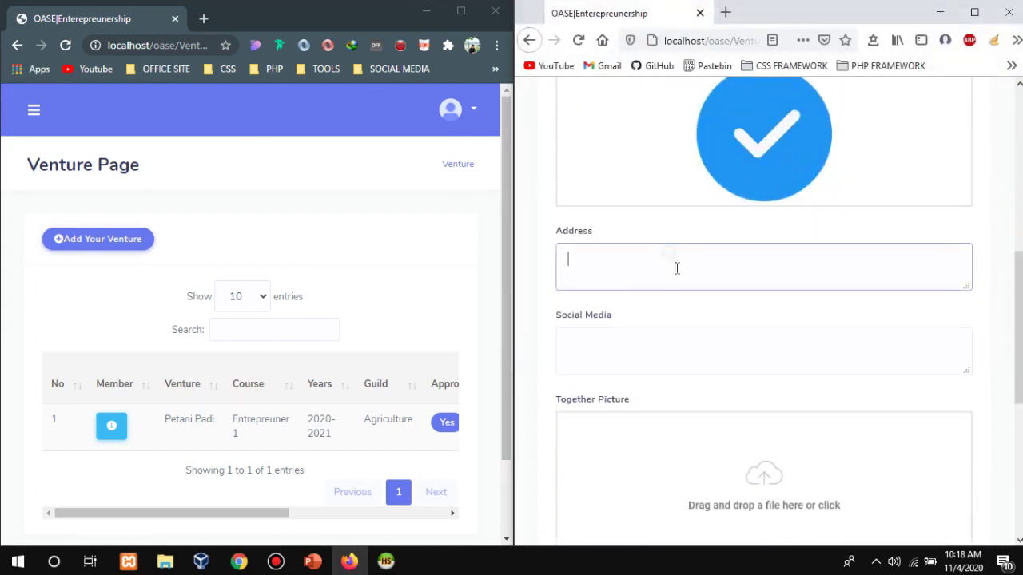
Enter 'b' as the social media and upload the checkmark image as the Together Picture.
left_click(655, 368)
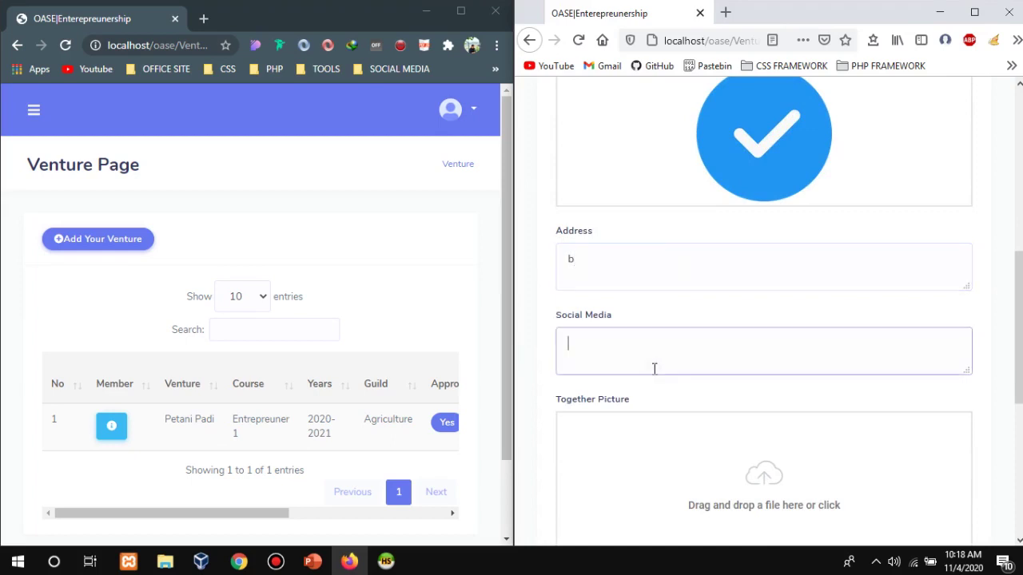
type("b")
scroll(655, 361, "down", 3)
left_click(628, 278)
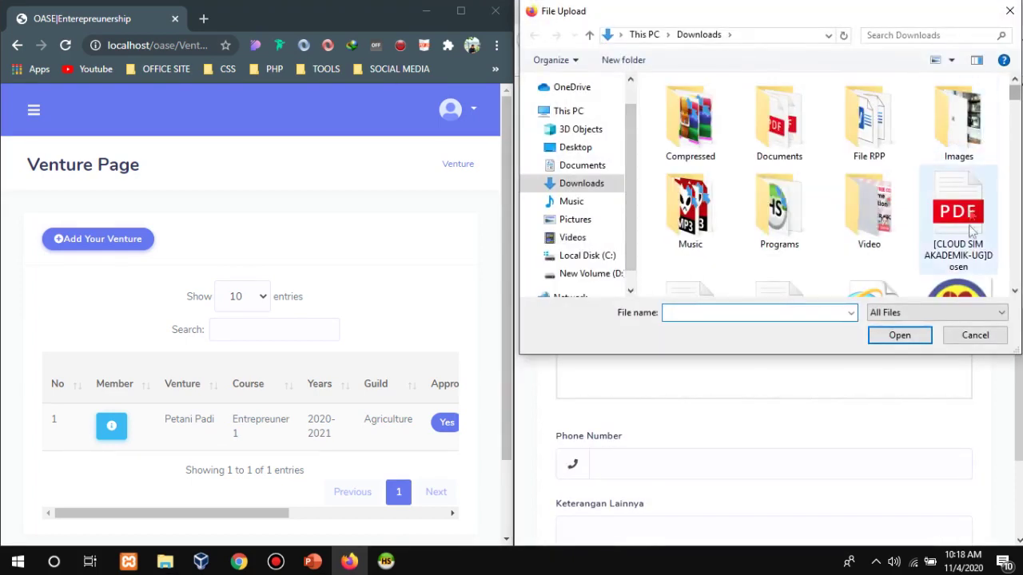
scroll(973, 255, "down", 1)
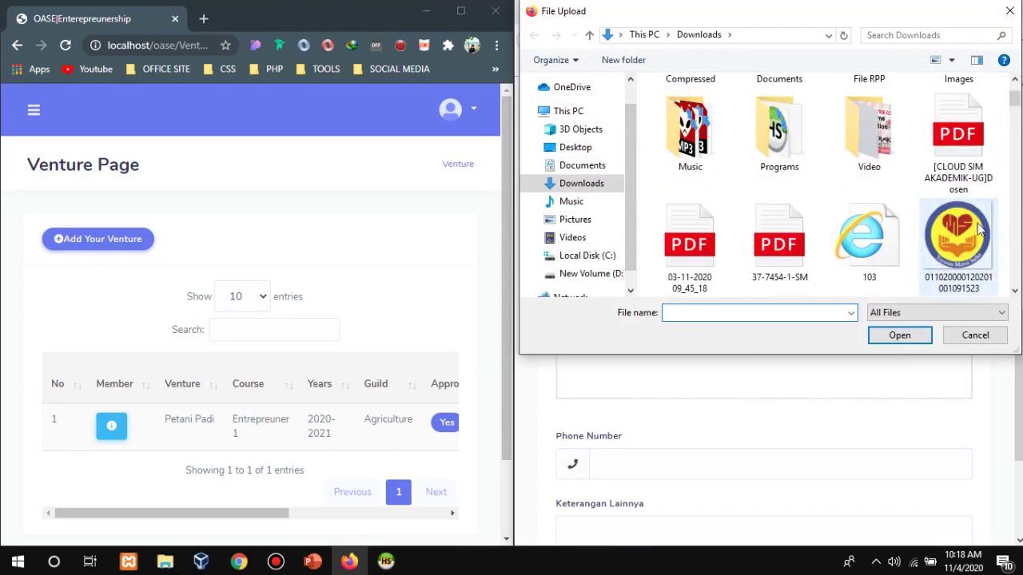
scroll(879, 103, "down", 1)
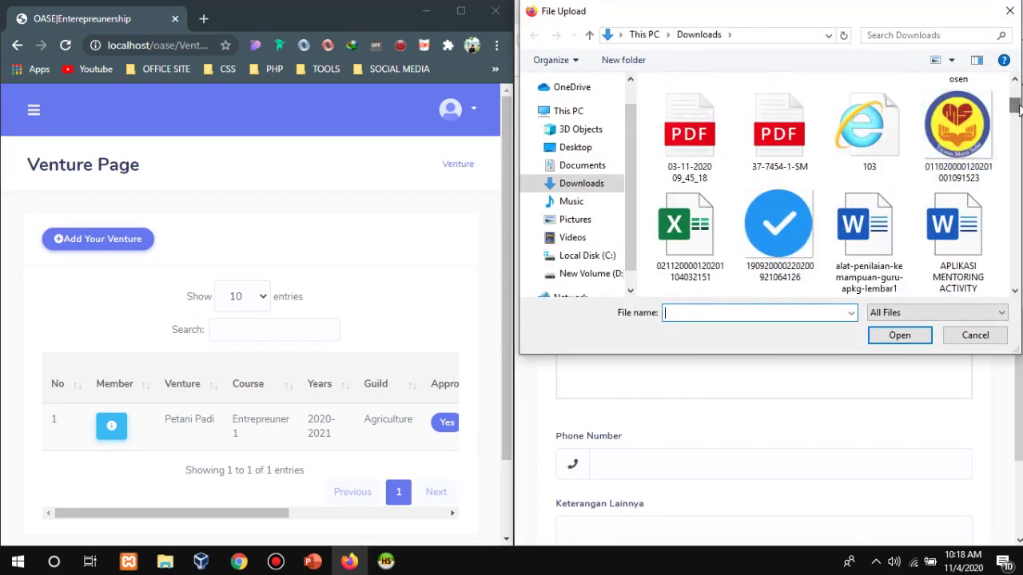
double_click(795, 231)
Fill in the phone number and 'h' as Keterangan Lainnya, then save the details.
scroll(815, 293, "down", 2)
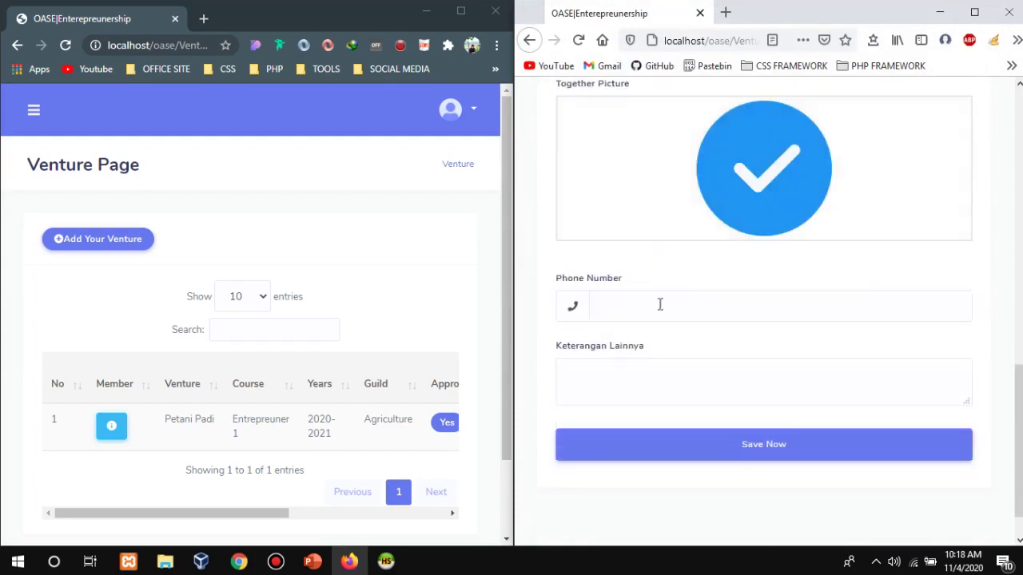
left_click(655, 306)
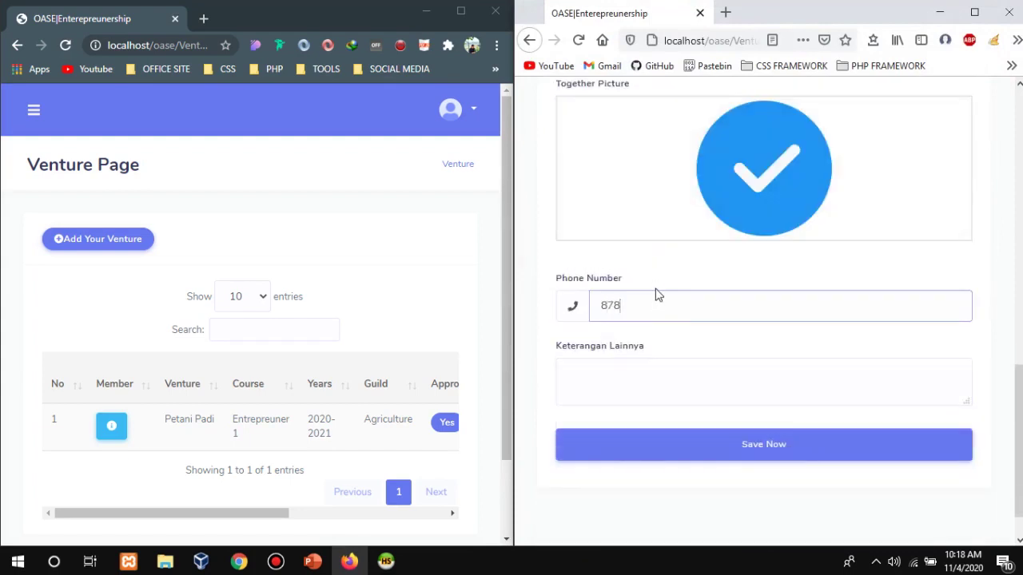
left_click(671, 372)
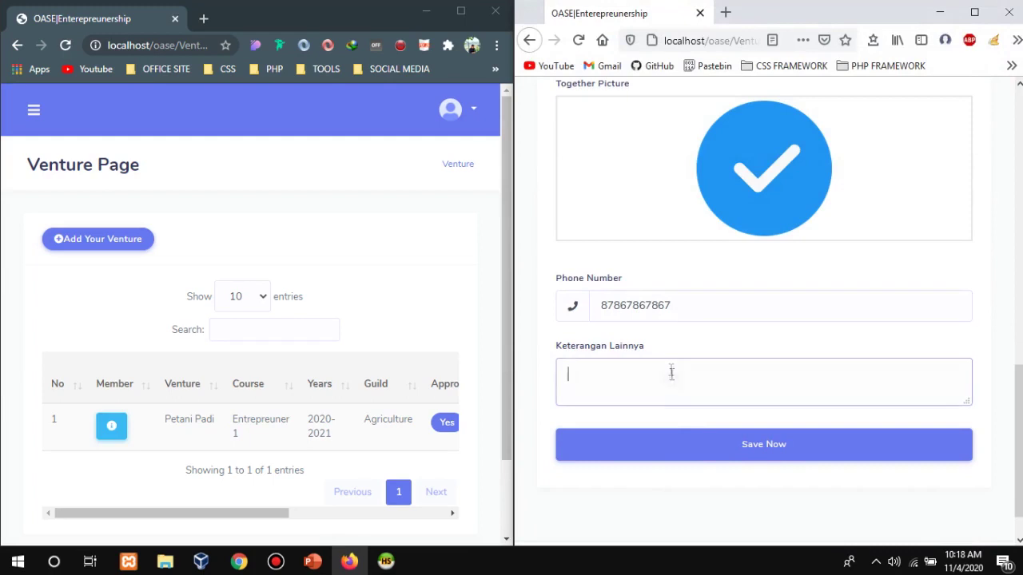
left_click(718, 445)
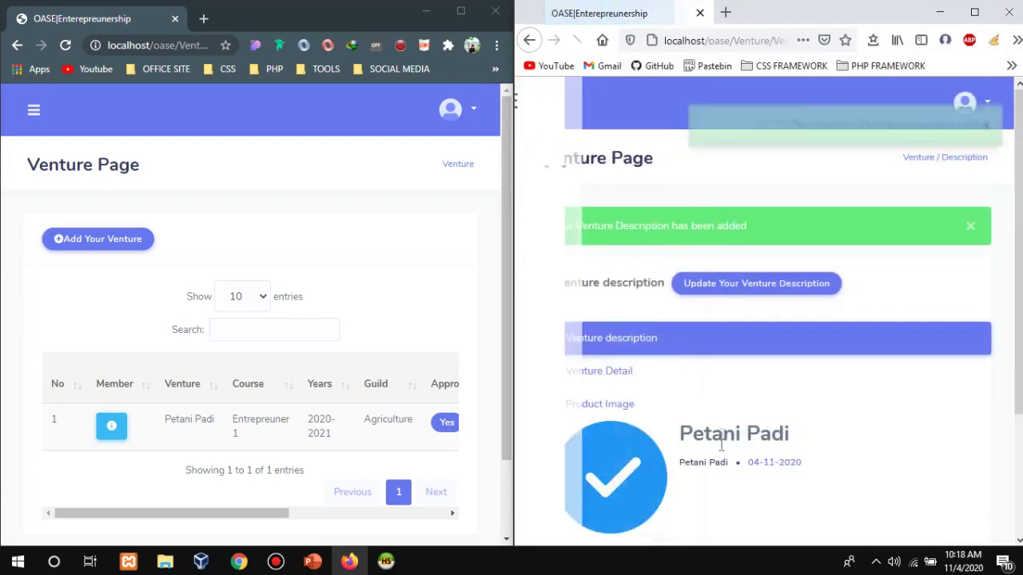
Show the Venture Detail and empty Product Image sections and dismiss the description-added alert.
scroll(716, 314, "down", 2)
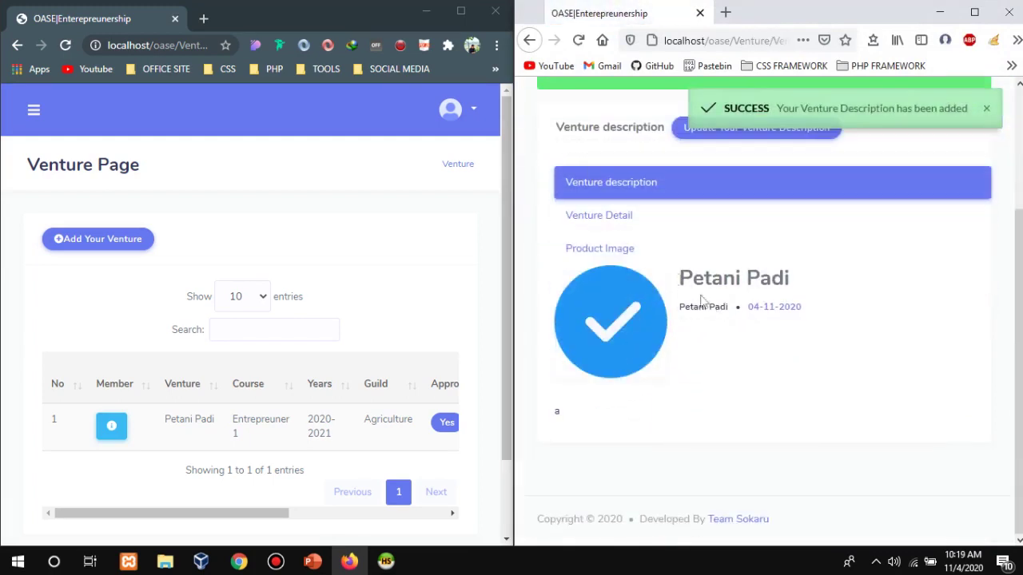
left_click(601, 222)
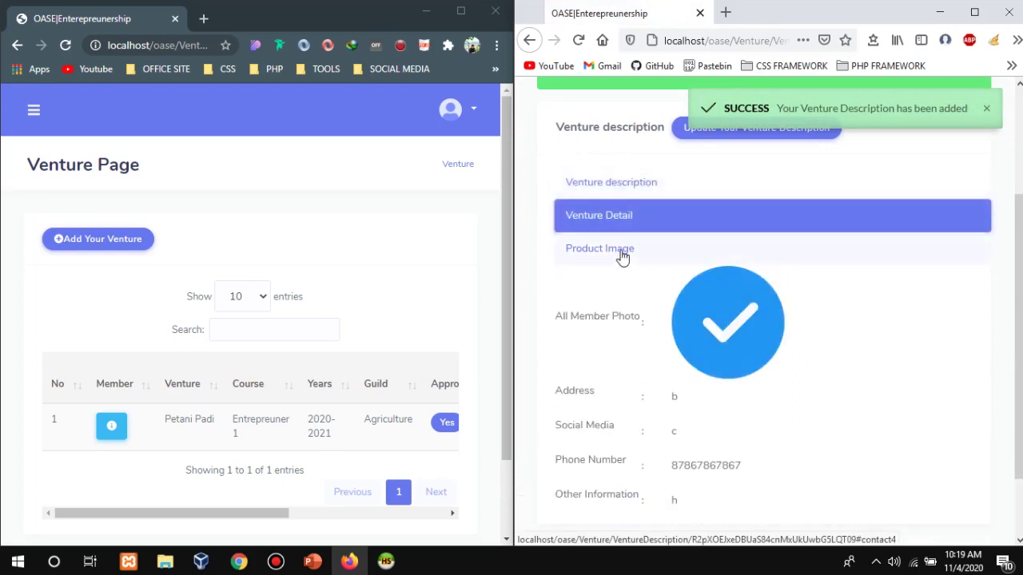
left_click(622, 256)
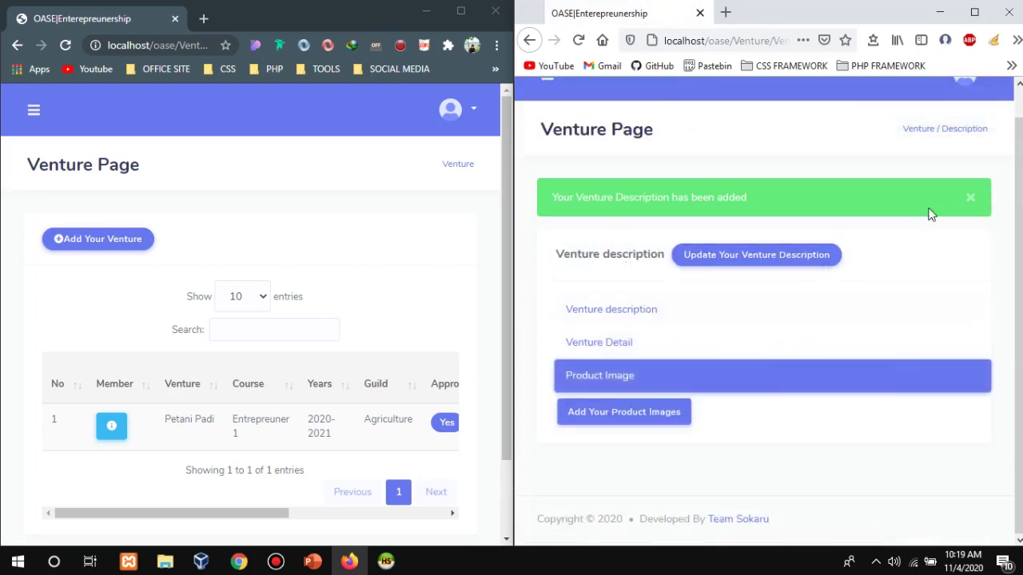
left_click(968, 204)
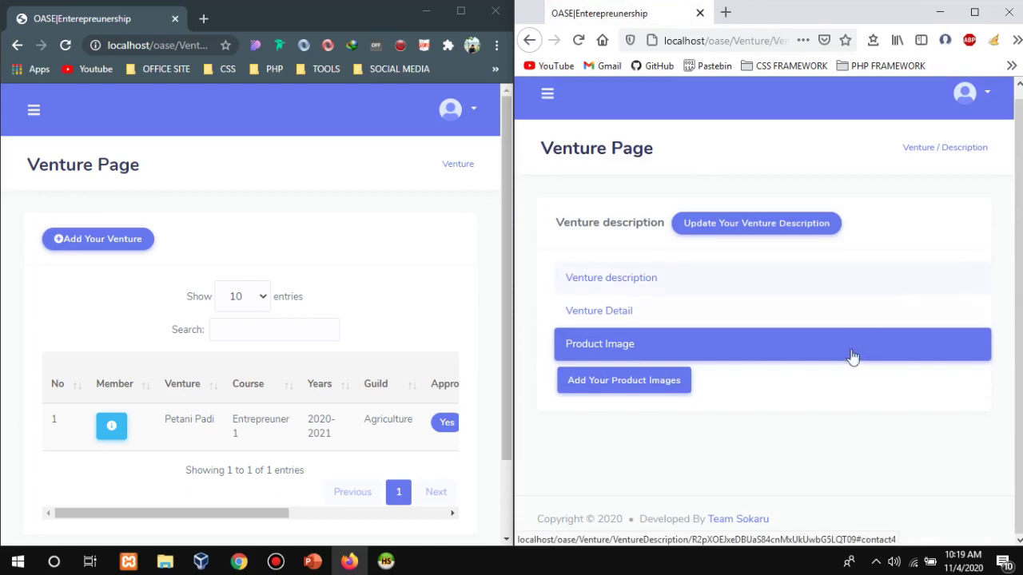
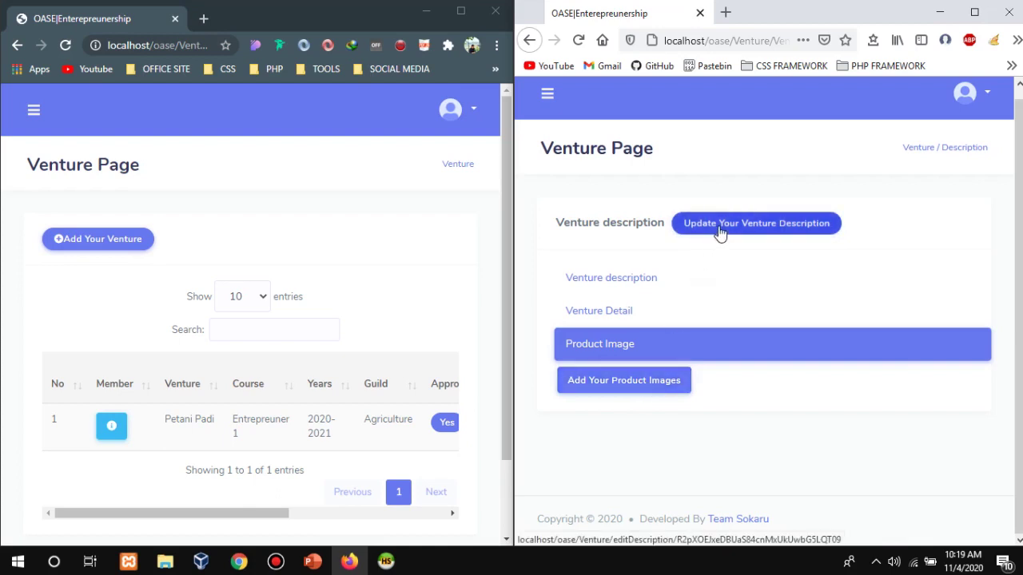
Return to the venture description page and show its Product Image section.
left_click(760, 230)
scroll(865, 386, "down", 10)
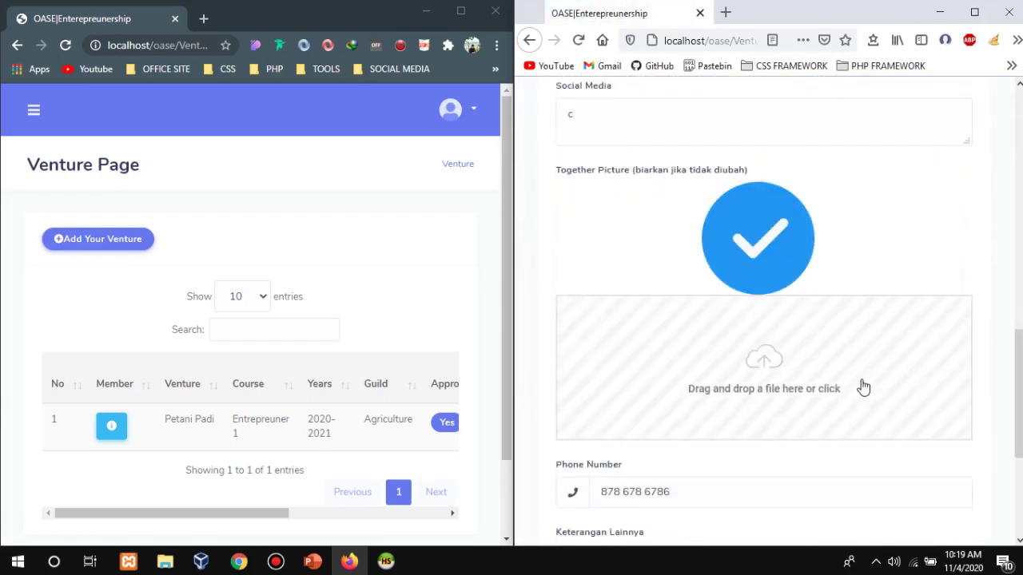
scroll(863, 386, "up", 6)
scroll(738, 274, "up", 5)
left_click(529, 40)
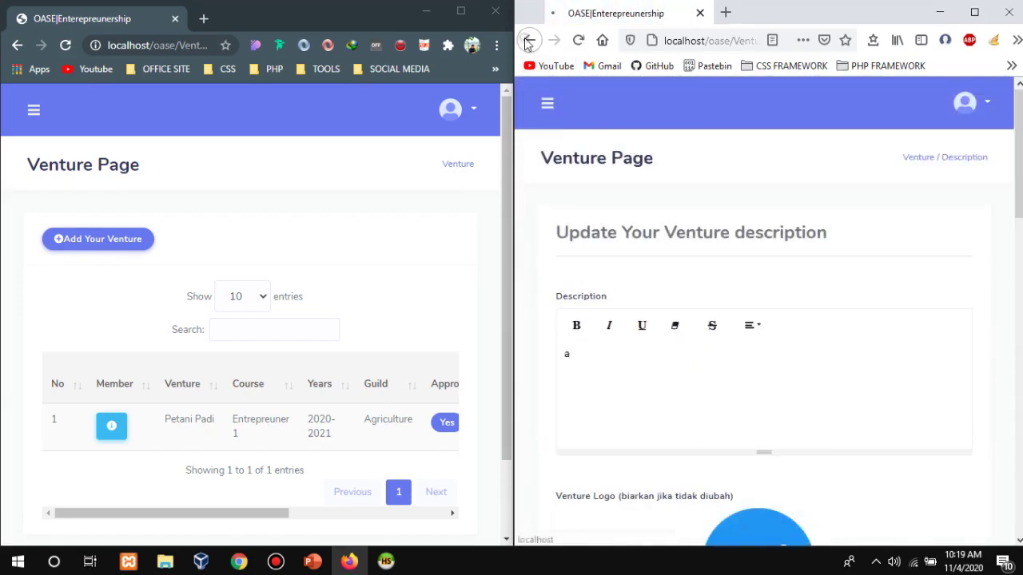
left_click(615, 345)
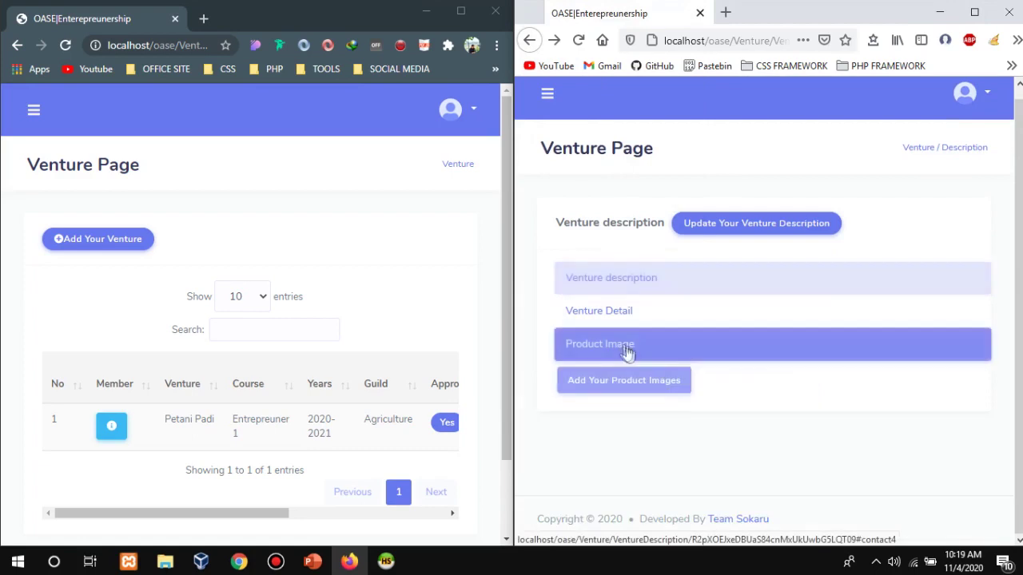
Add the checkmark PNG as a product image with information 'Padi Mulai menguning'.
left_click(657, 385)
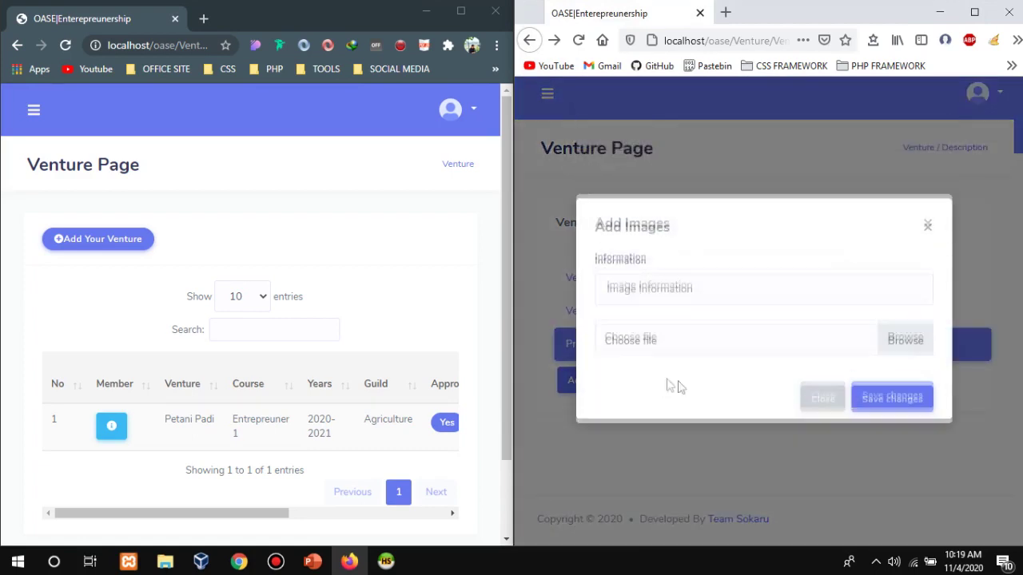
left_click(789, 295)
left_click(896, 356)
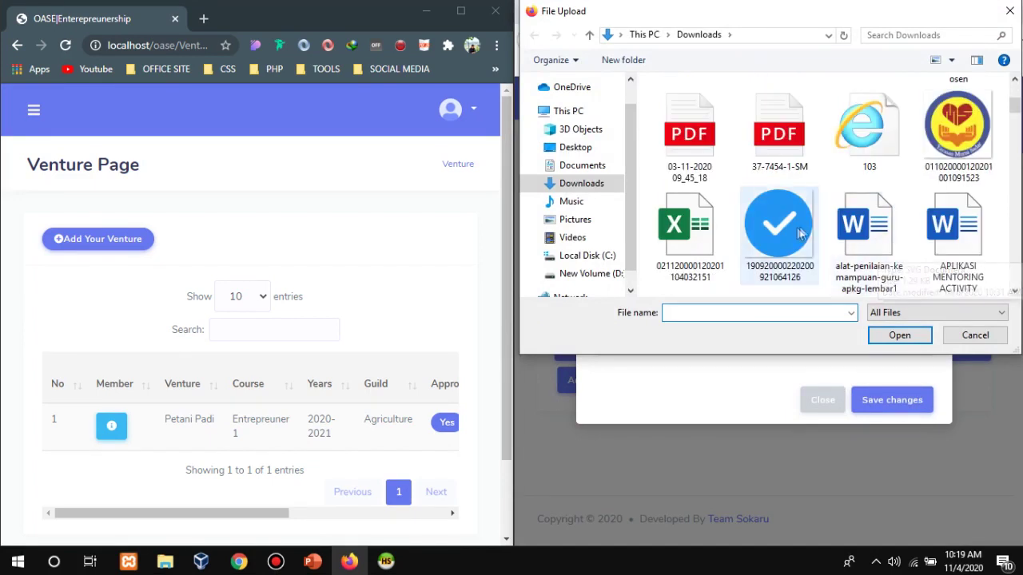
double_click(788, 232)
left_click(740, 294)
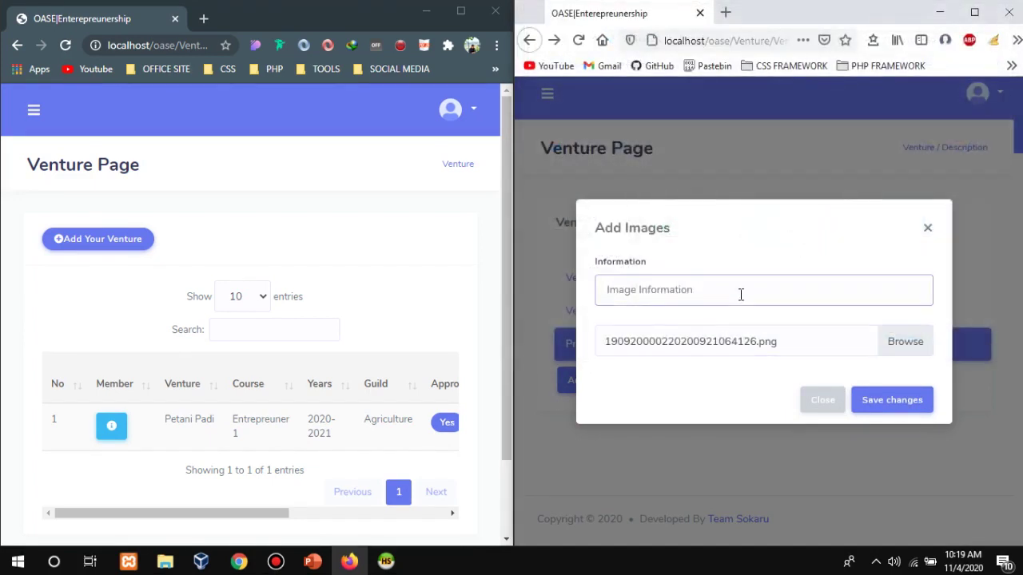
type("Padi Mulai menguning")
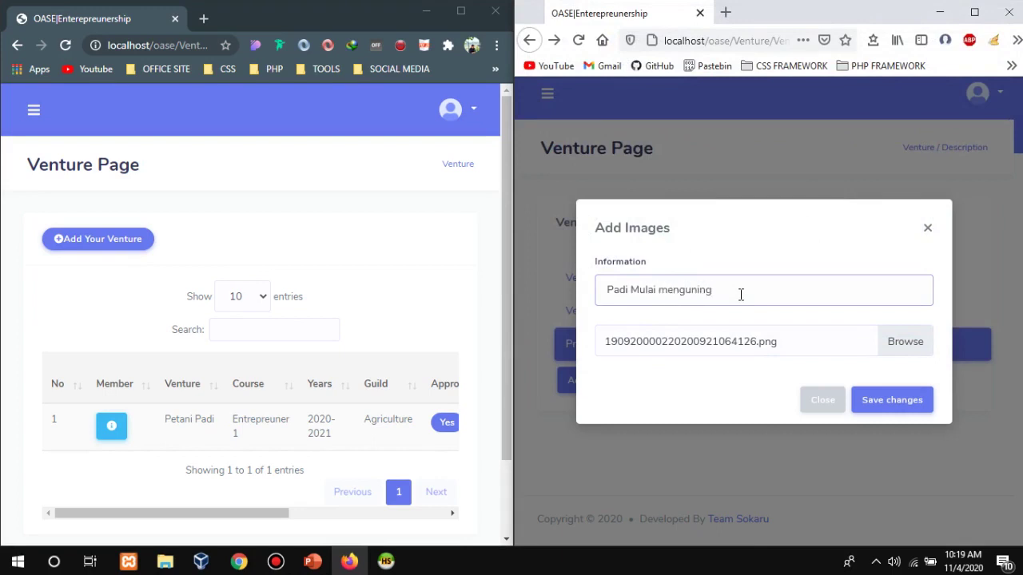
left_click(890, 399)
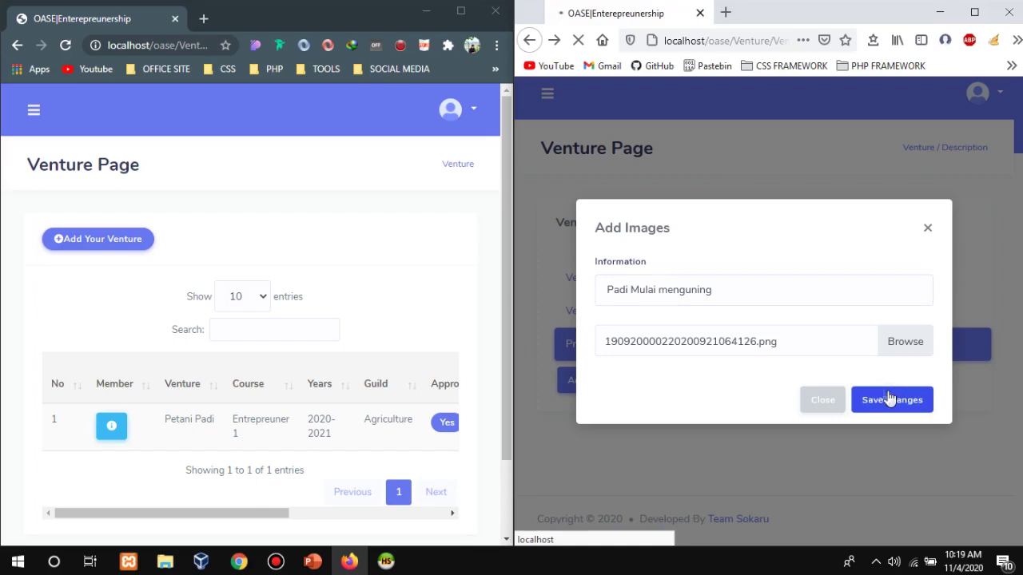
Review the product images including the new one, then return to the Venture list.
scroll(884, 393, "down", 3)
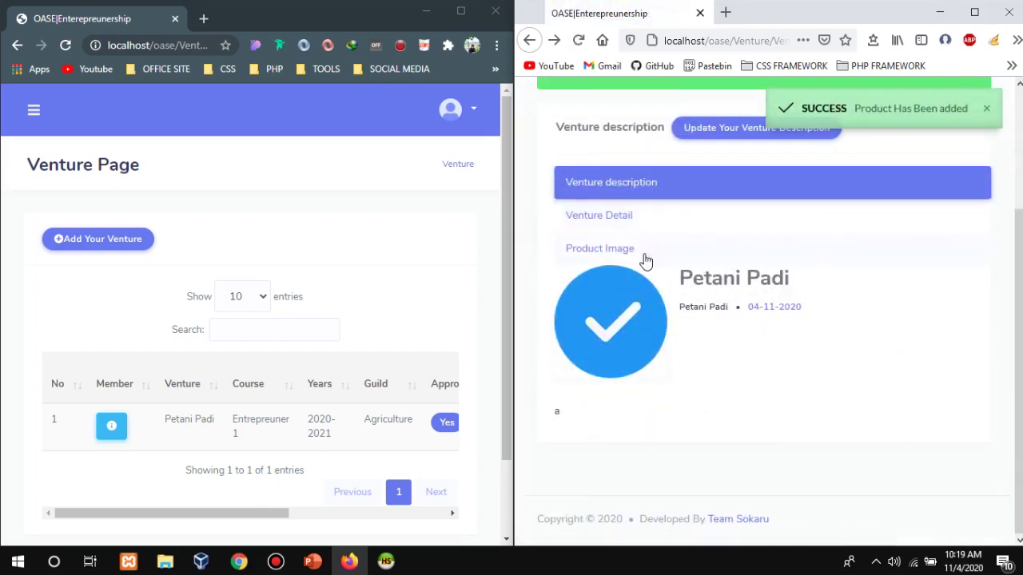
left_click(646, 261)
scroll(717, 306, "down", 2)
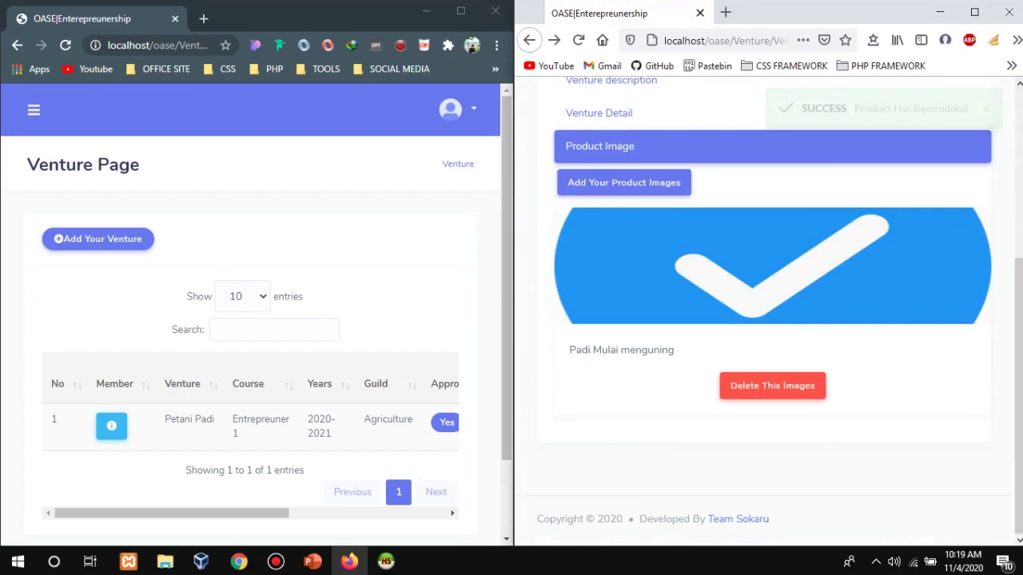
scroll(767, 320, "up", 3)
scroll(767, 320, "up", 2)
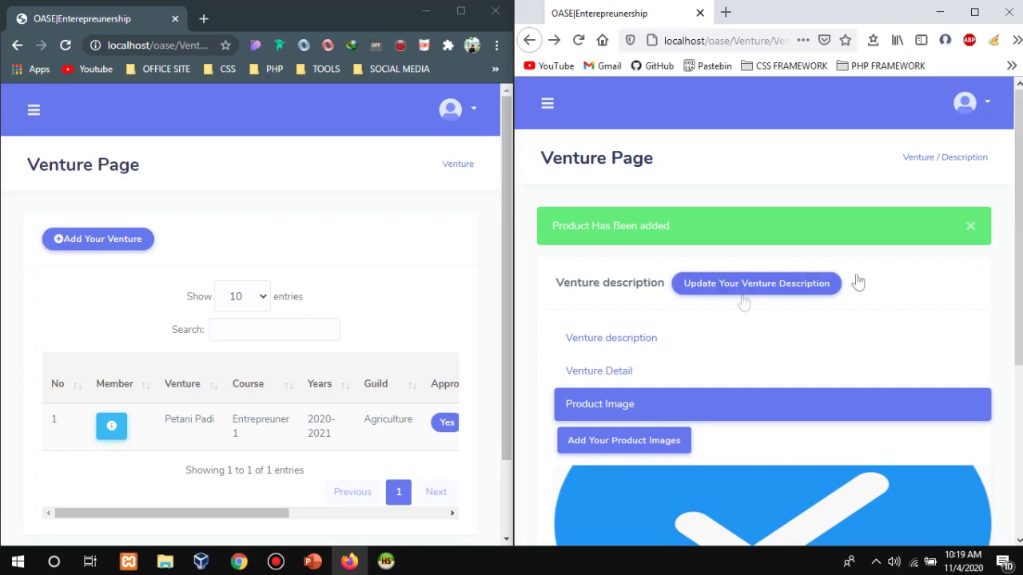
scroll(743, 304, "down", 3)
scroll(850, 187, "up", 4)
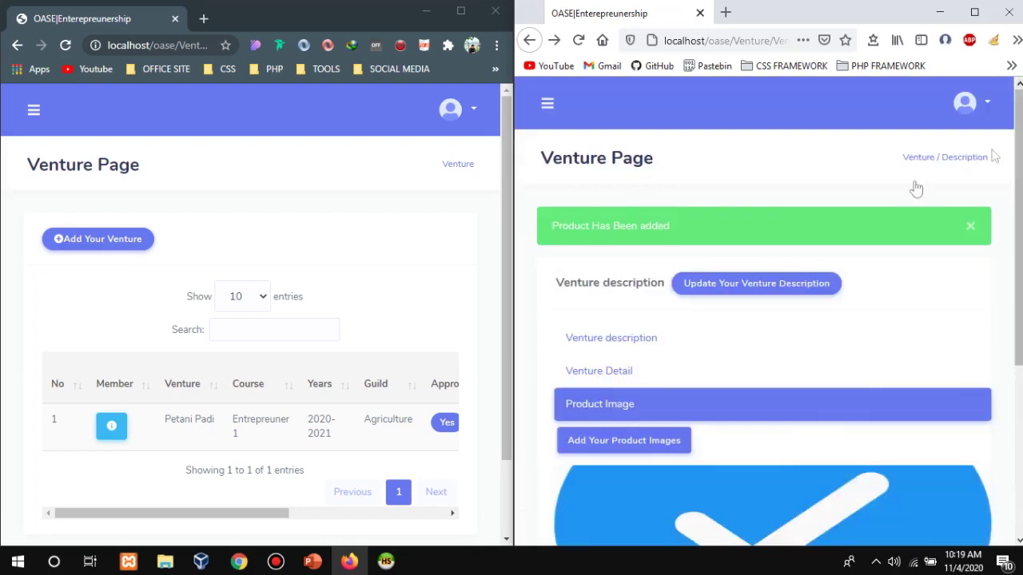
left_click(547, 108)
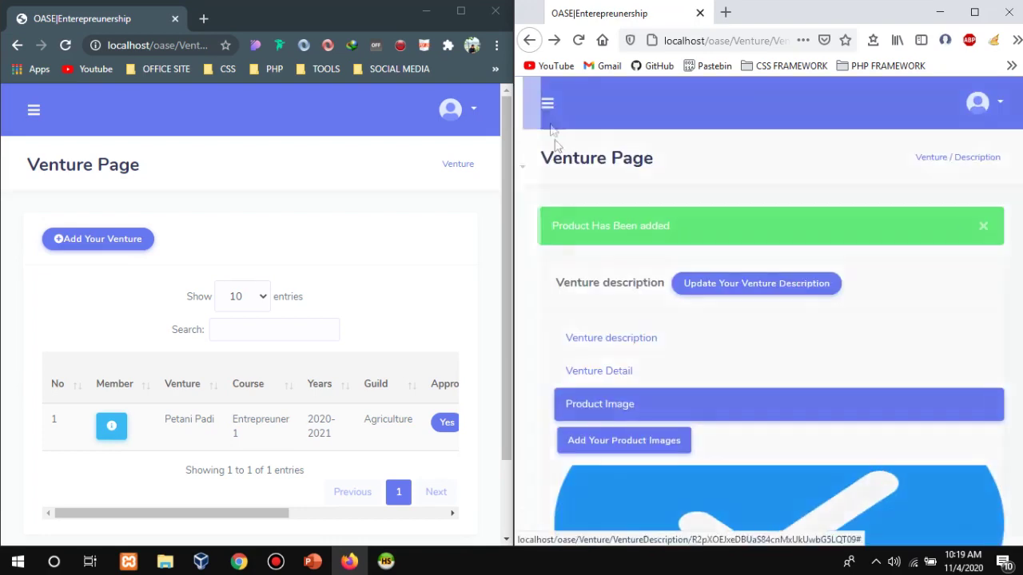
left_click(583, 209)
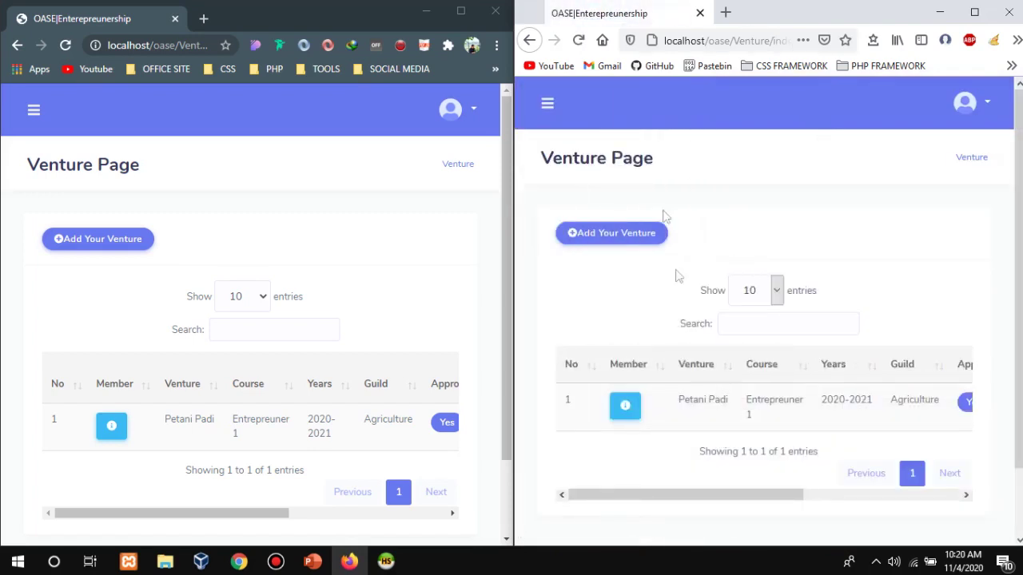
Choose Venture Activity from Petani Padi's Action menu to reach the empty activity form.
left_click_drag(683, 489, 841, 493)
left_click(919, 409)
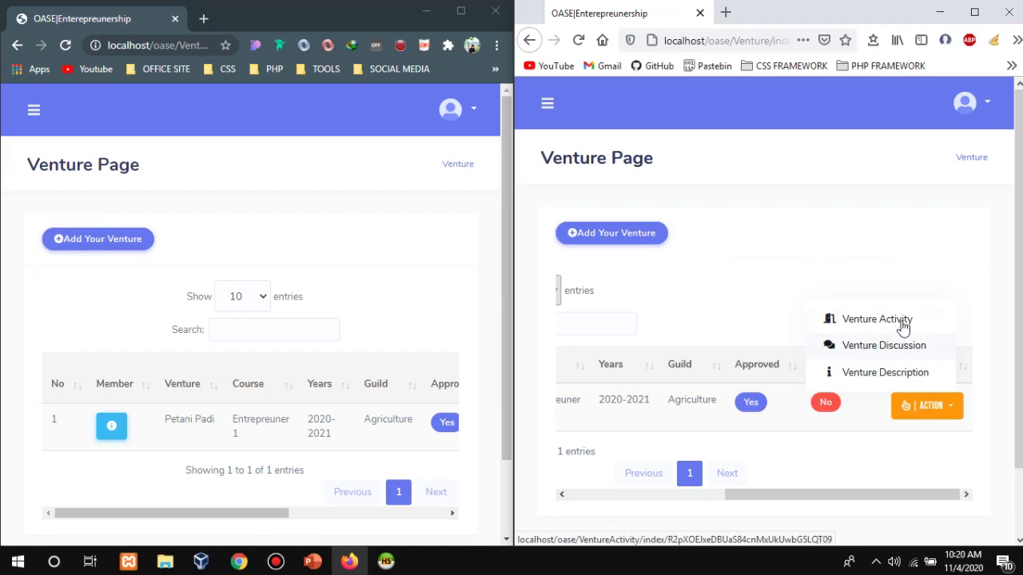
left_click(901, 321)
scroll(846, 331, "down", 10)
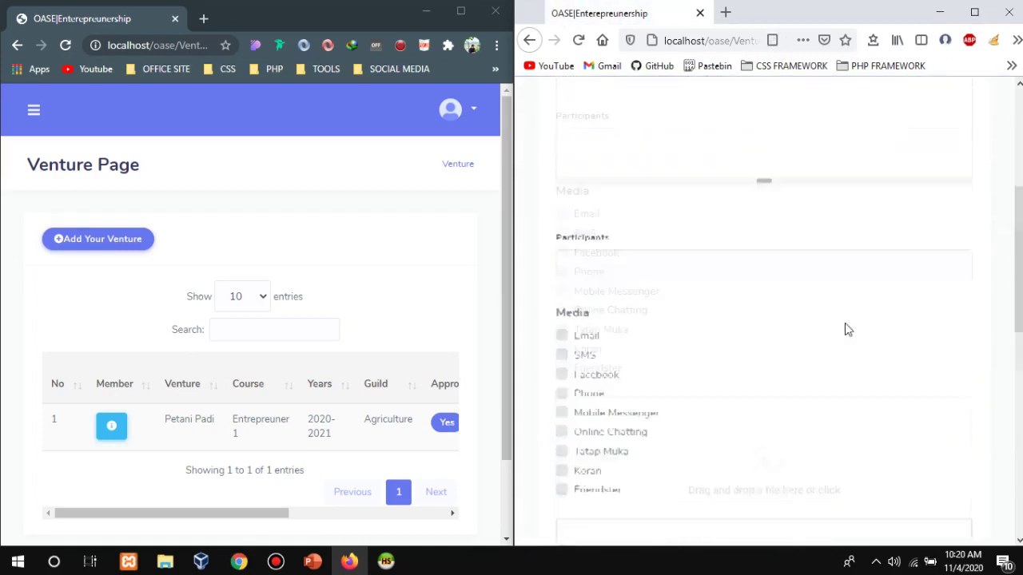
scroll(847, 330, "up", 9)
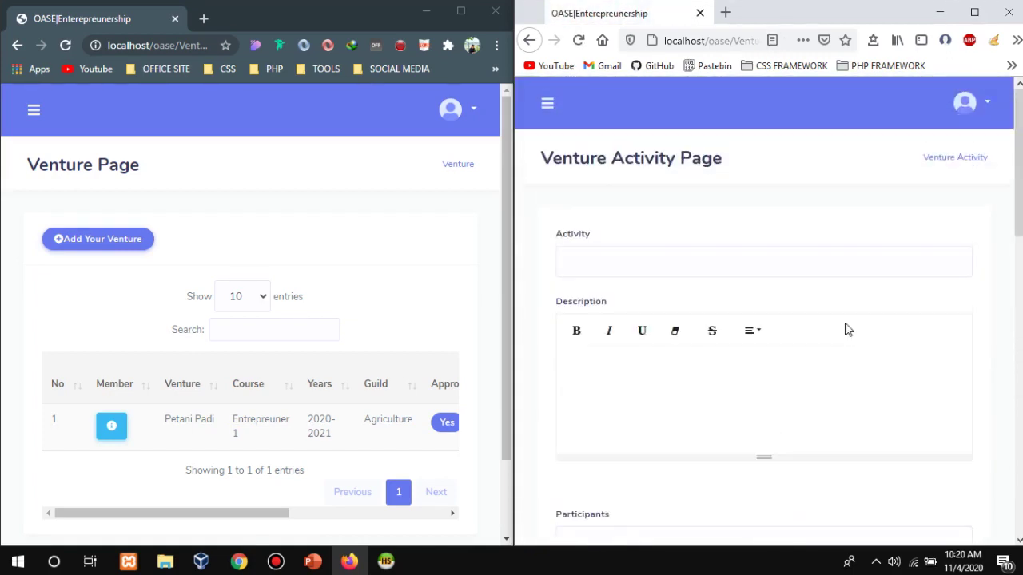
scroll(796, 327, "down", 3)
scroll(655, 250, "up", 3)
left_click_drag(1019, 209, 1018, 453)
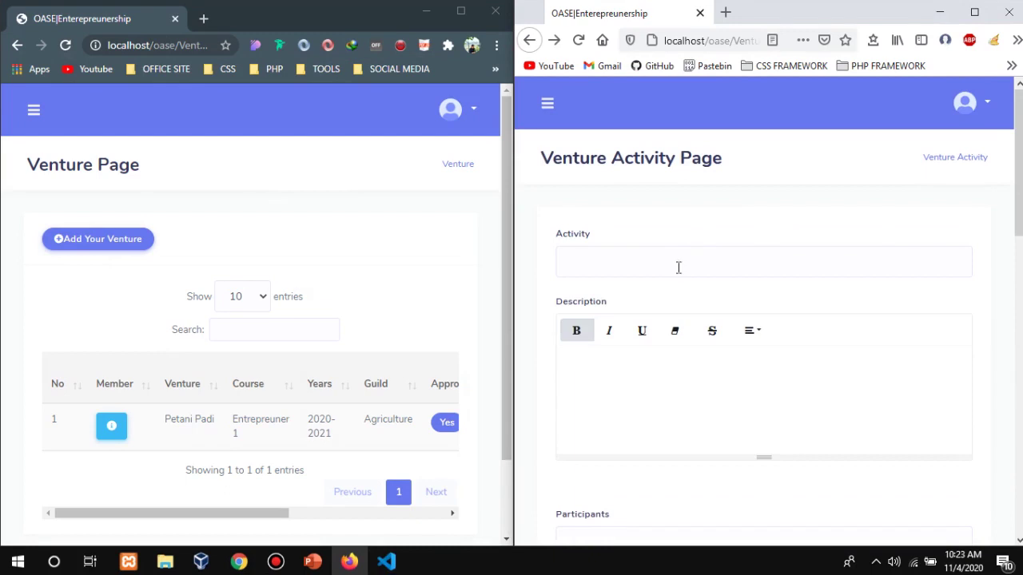
Name the activity 'Pertemuan 1 : Bahas pupuk' and enter its description.
left_click(680, 259)
type("p")
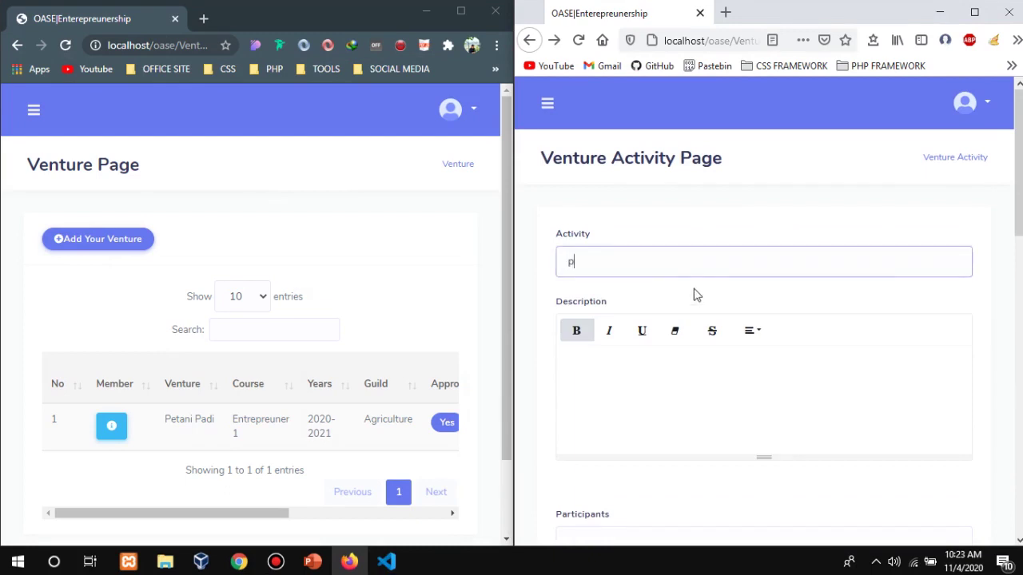
type("er")
left_click(694, 292)
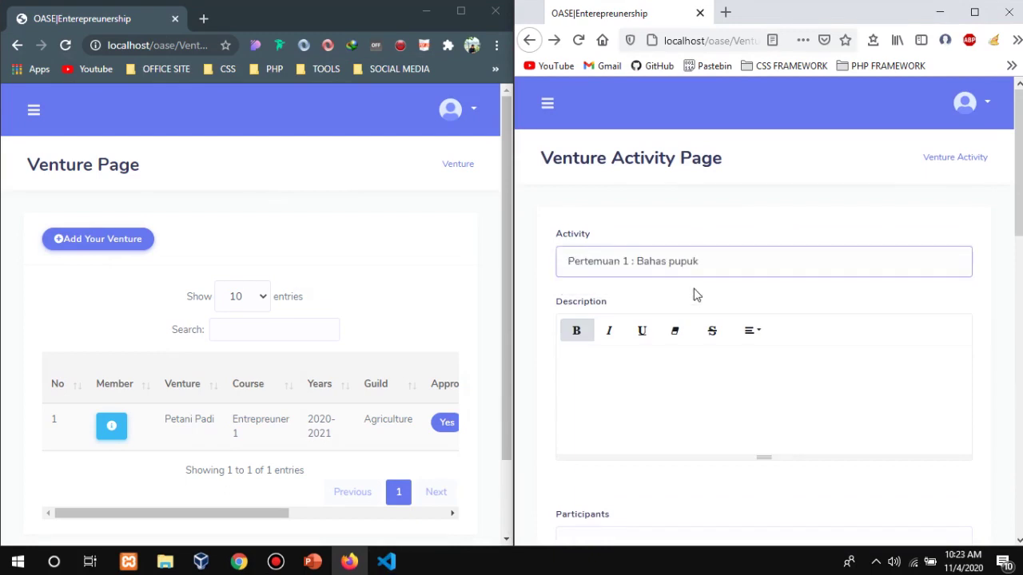
left_click(690, 390)
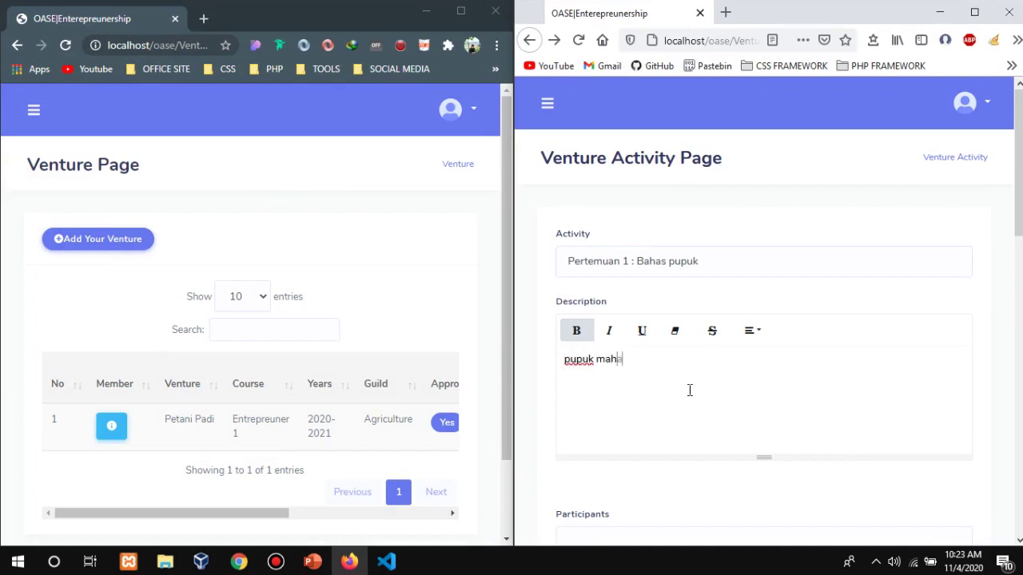
scroll(690, 390, "down", 2)
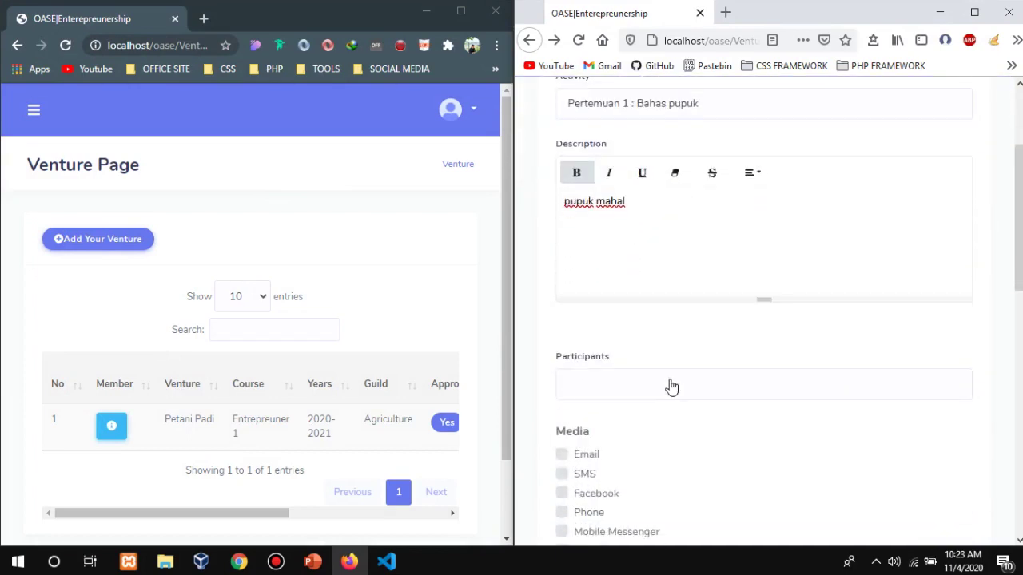
Add Siswa 1, Siswa 2 and Siswa 3 as participants.
left_click(671, 386)
left_click(692, 427)
left_click(743, 390)
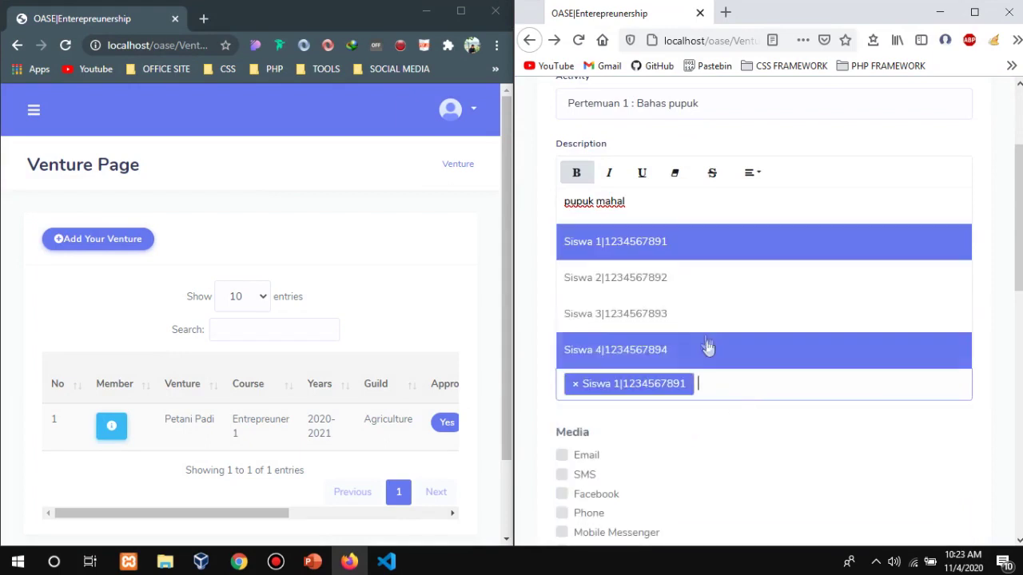
left_click(705, 284)
left_click(922, 399)
left_click(714, 323)
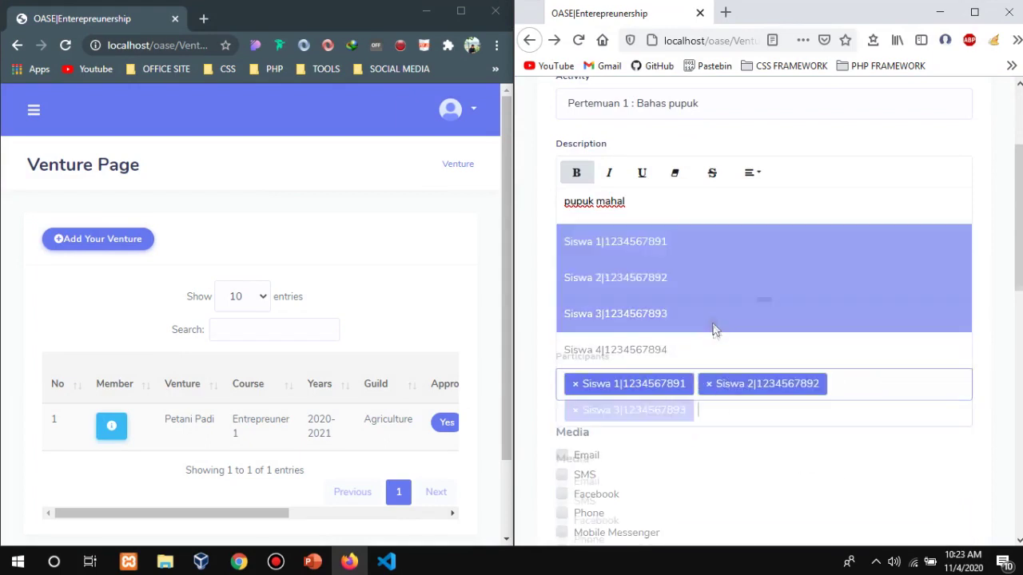
Tick Email and Online Chatting as media and attach the cube wallpaper image.
scroll(618, 305, "down", 4)
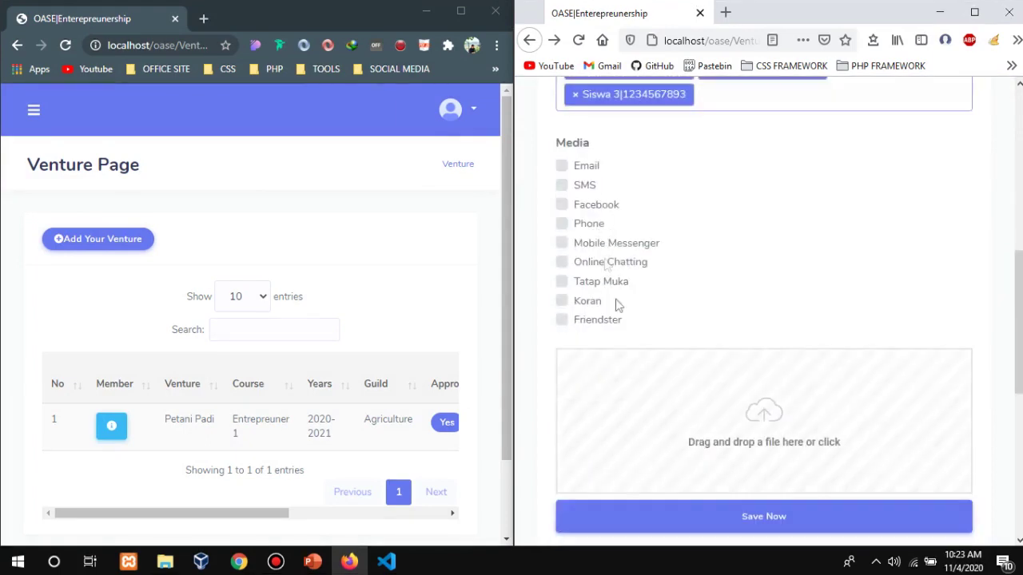
left_click(587, 167)
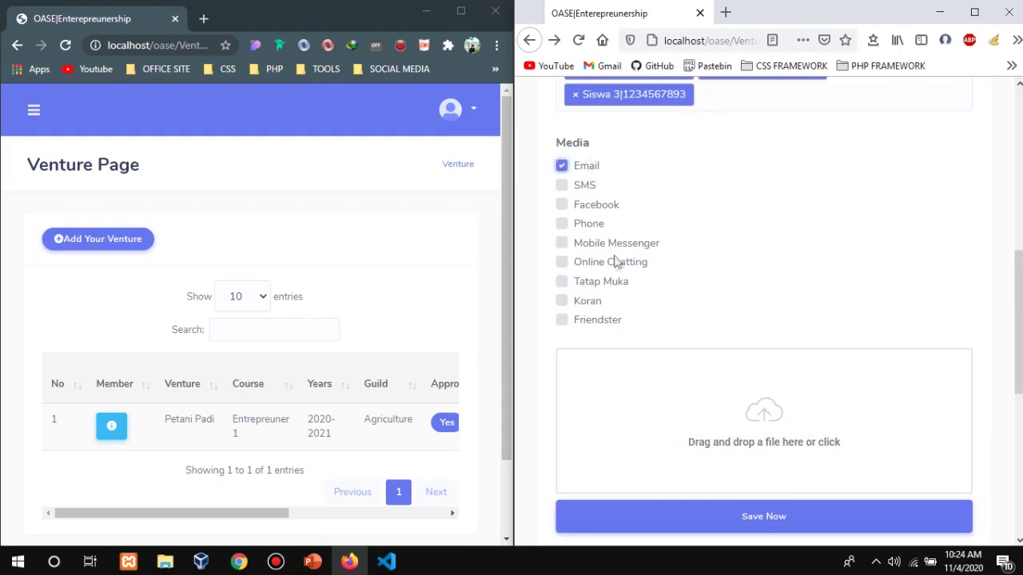
left_click(616, 263)
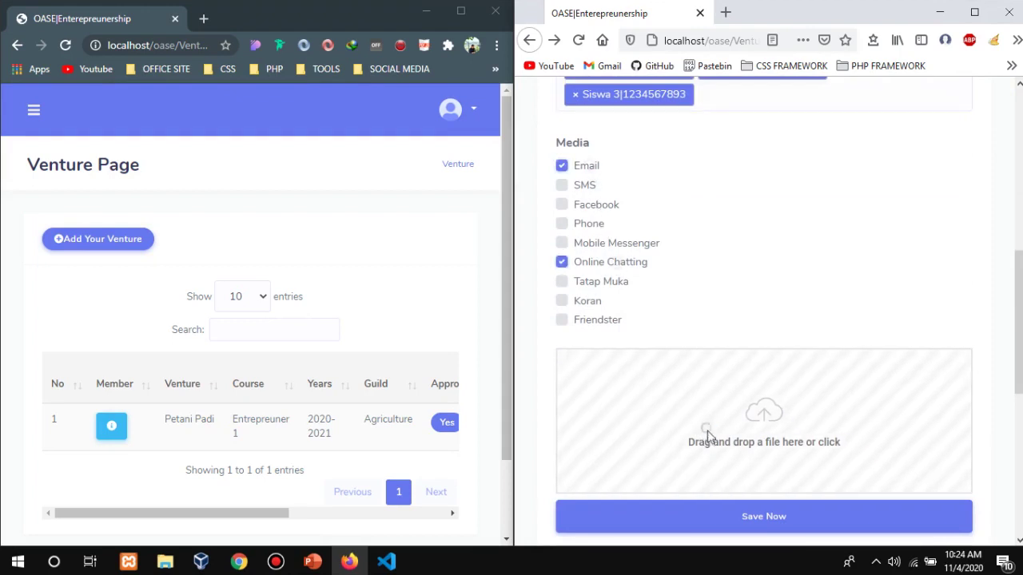
left_click(700, 436)
scroll(702, 243, "down", 8)
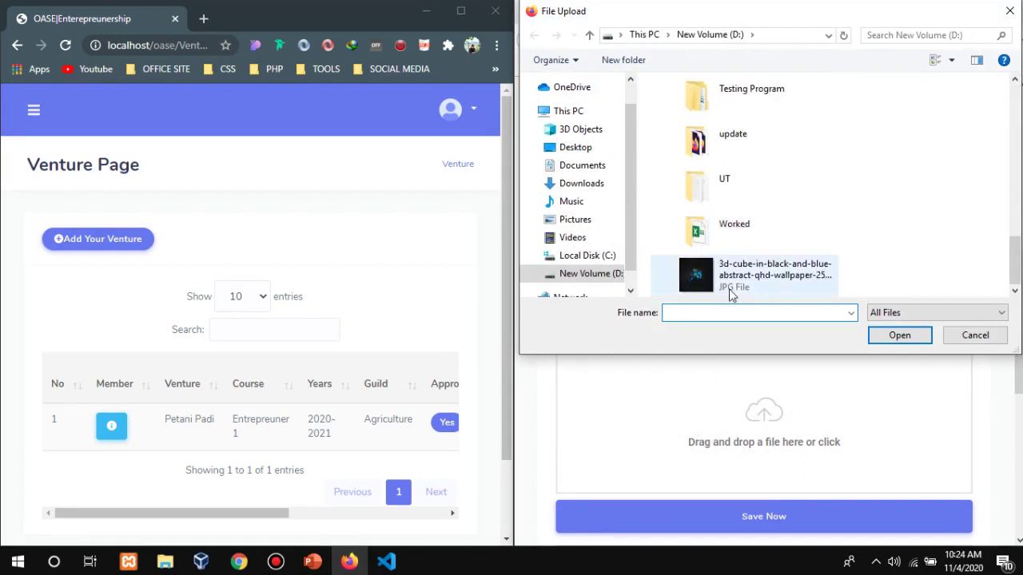
double_click(731, 291)
scroll(769, 402, "down", 3)
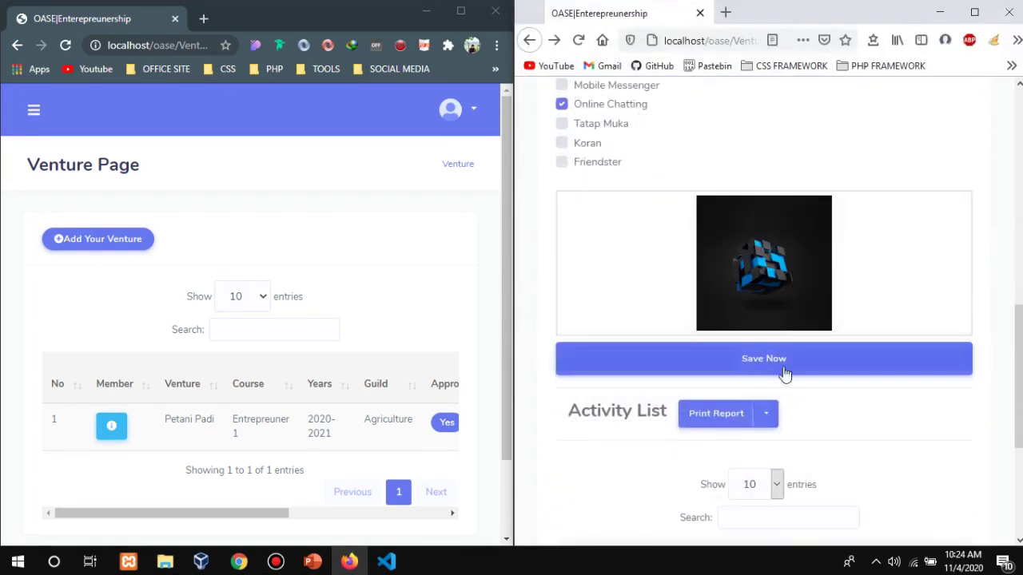
Save the activity and inspect 'Pertemuan 1 : Bahas pupuk' in the Activity List.
left_click(784, 373)
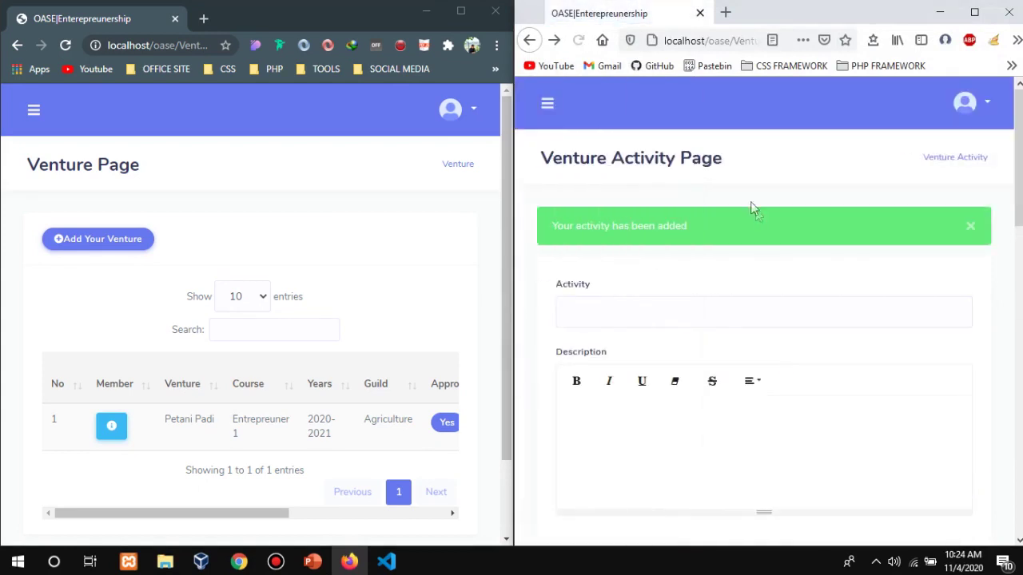
scroll(774, 283, "down", 15)
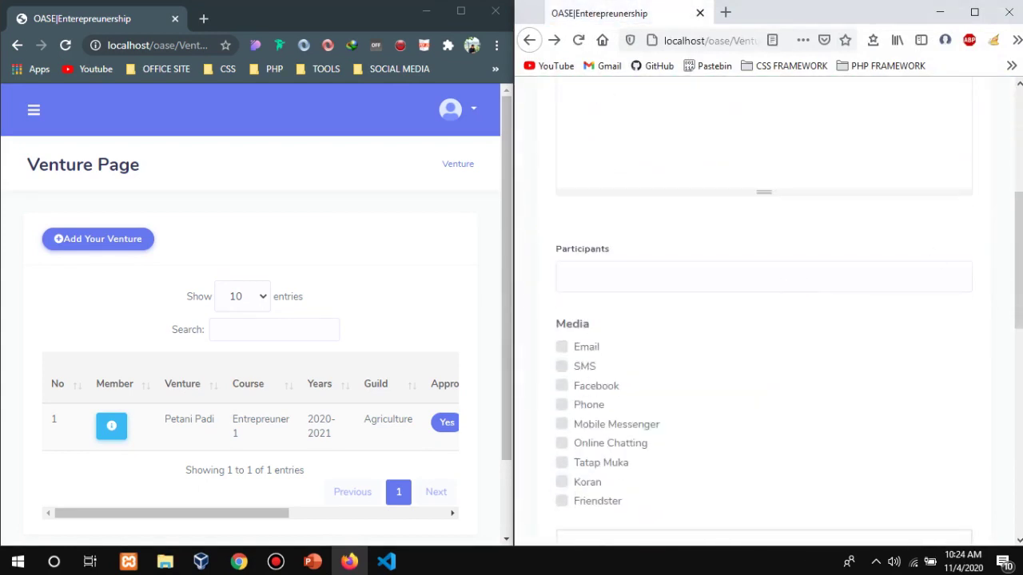
left_click_drag(853, 449, 919, 449)
left_click_drag(627, 442, 549, 440)
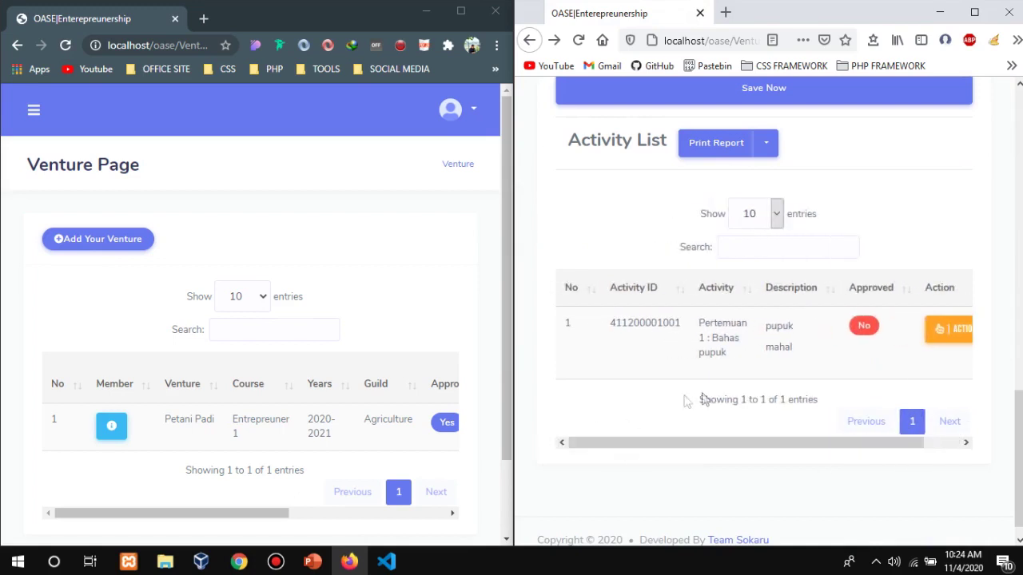
left_click_drag(739, 442, 742, 447)
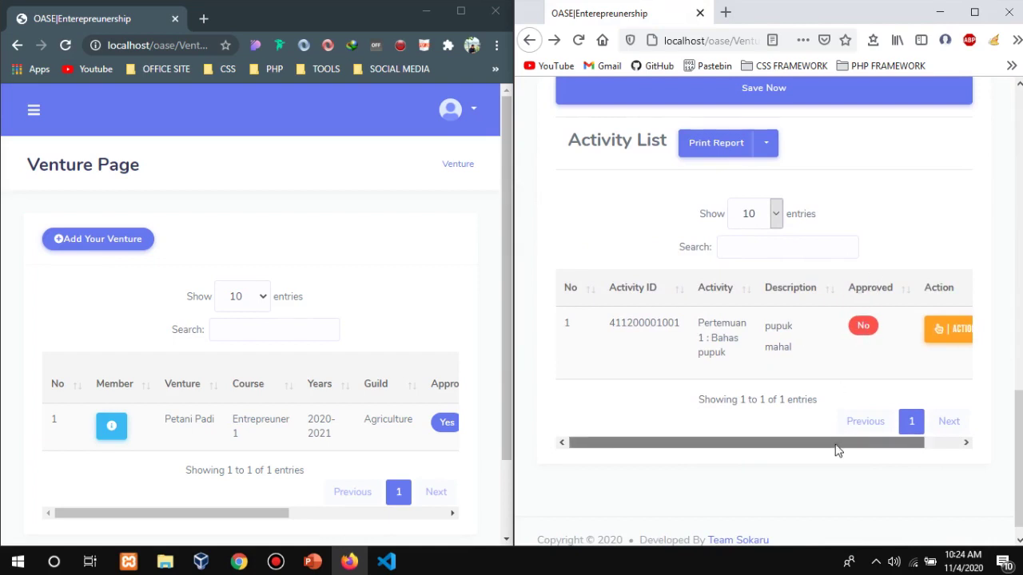
left_click_drag(836, 447, 853, 366)
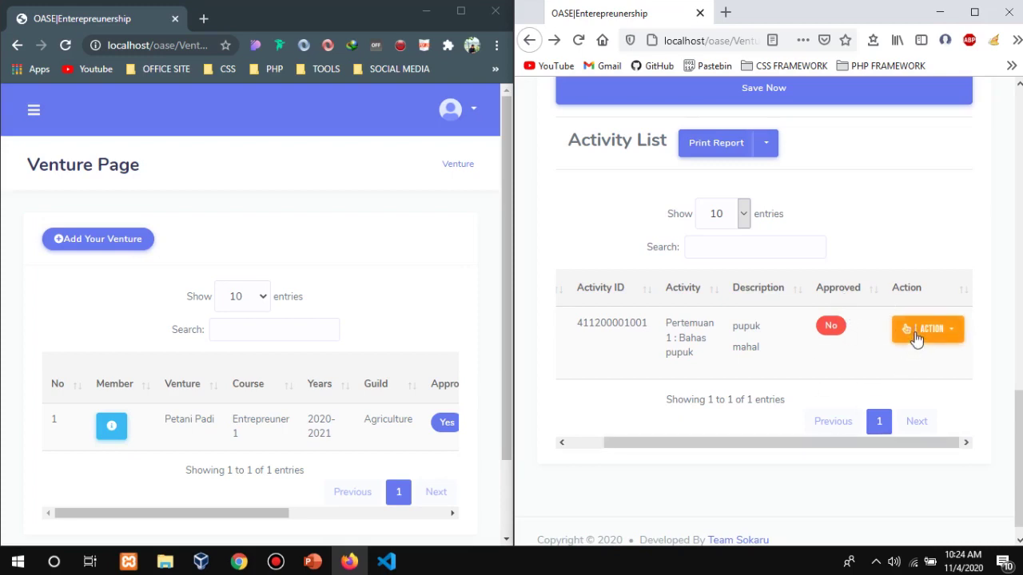
left_click(916, 337)
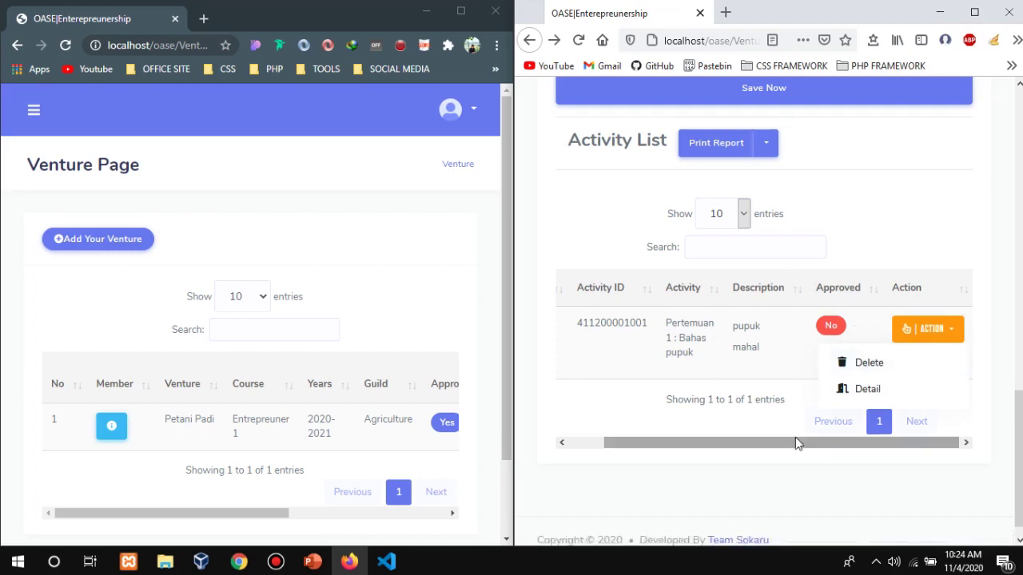
left_click_drag(795, 440, 681, 361)
left_click(847, 164)
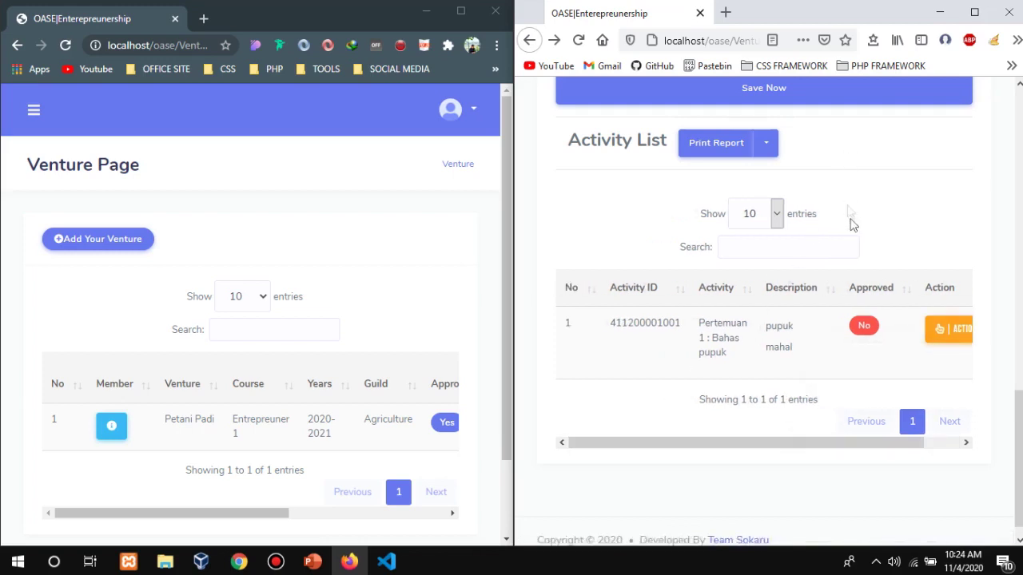
scroll(871, 279, "up", 4)
scroll(389, 383, "down", 1)
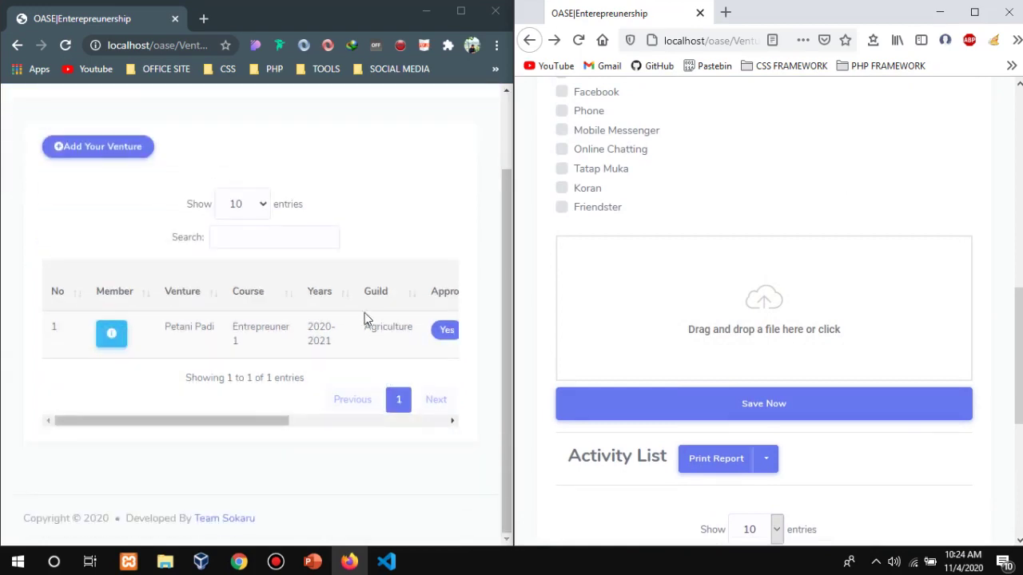
scroll(368, 312, "up", 1)
Reload the page and choose Logout from the account menu.
left_click(65, 45)
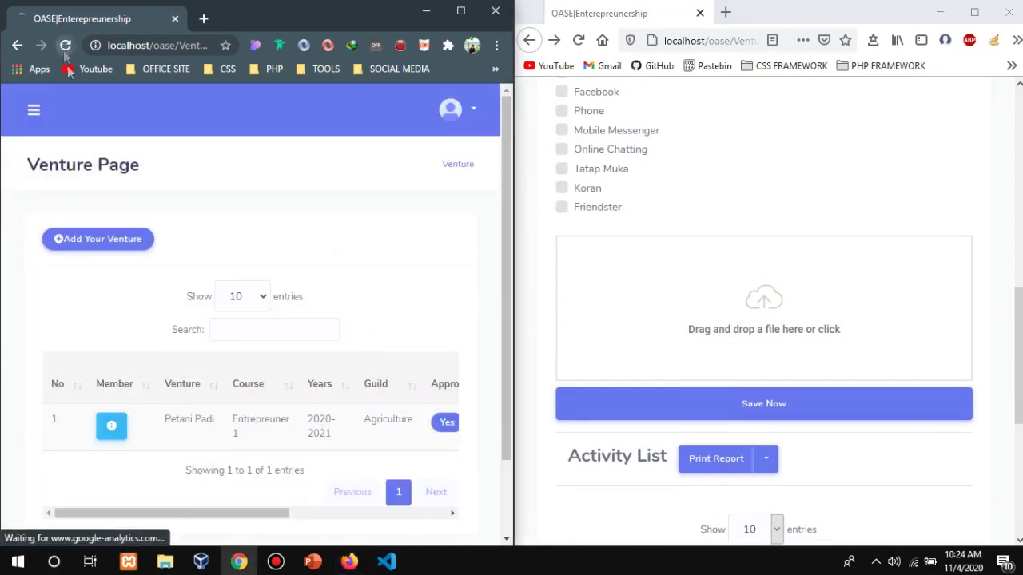
left_click(451, 109)
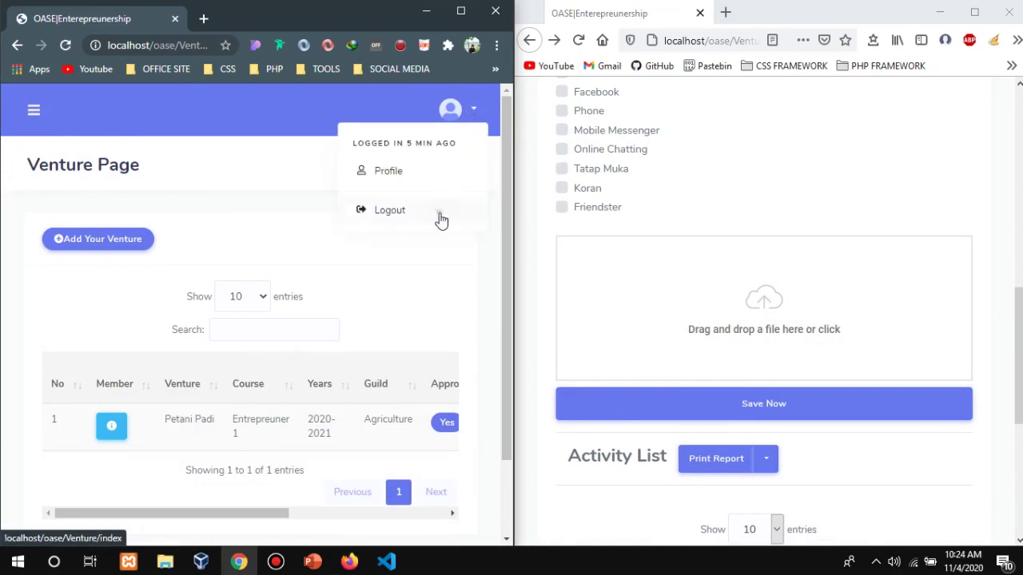
left_click(440, 218)
Confirm logout and fill the login email with the teacher account from autofill.
left_click(402, 221)
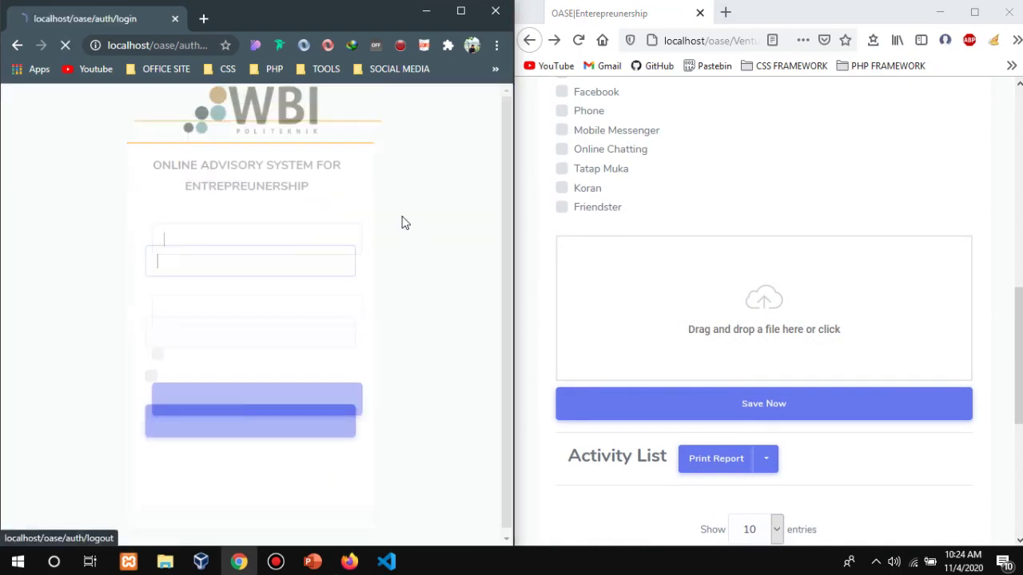
left_click(275, 256)
key("ctrl+a")
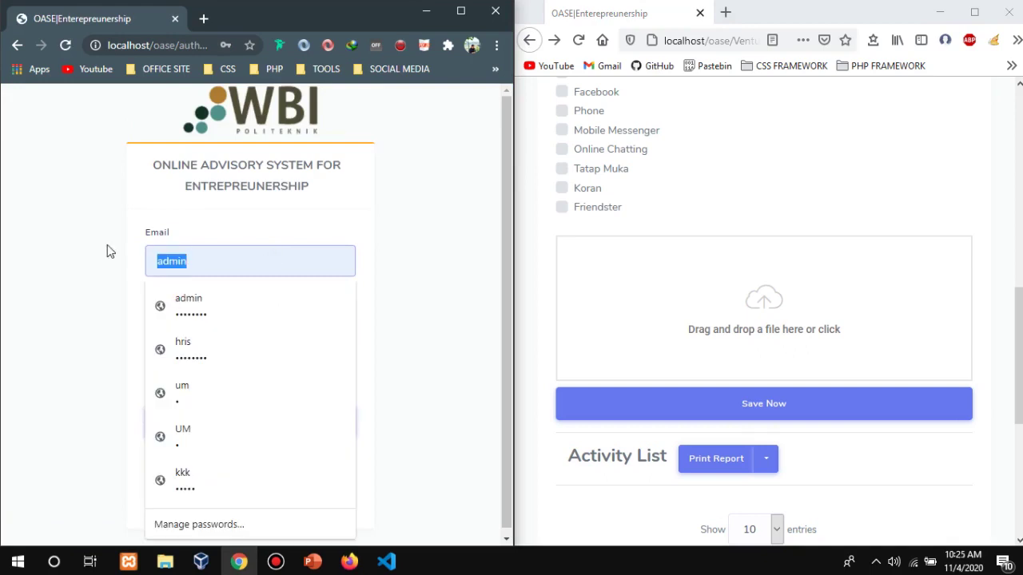
type("d")
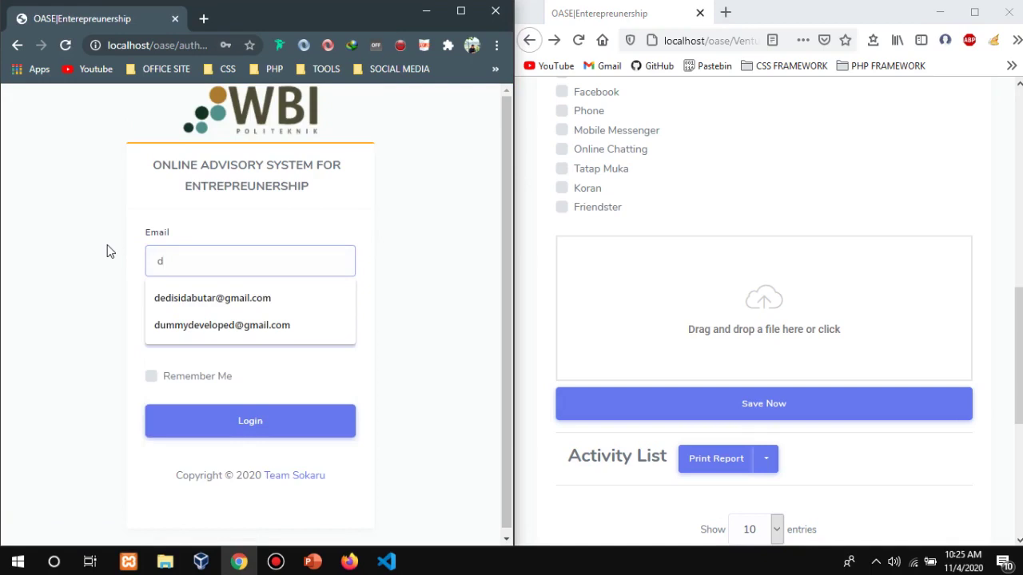
key("Down")
key("Down")
key("Return")
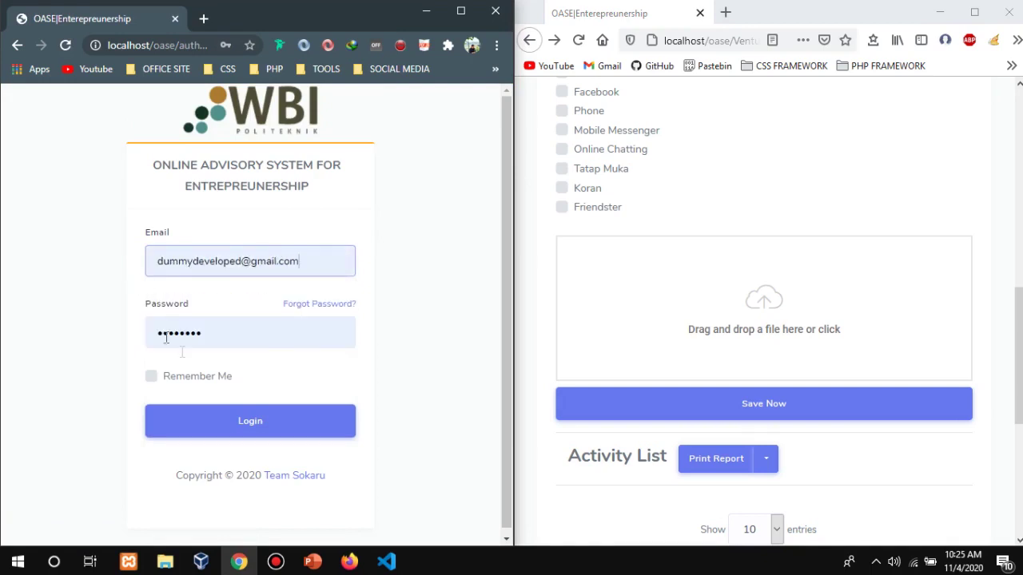
left_click(227, 434)
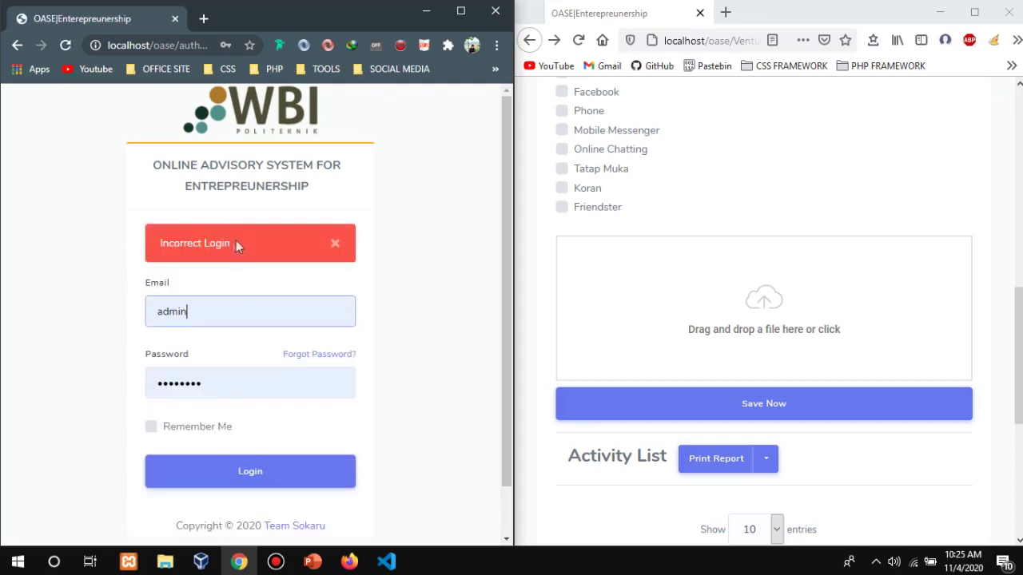
Re-enter the teacher's email, type the account password and log in.
double_click(226, 317)
type("dum")
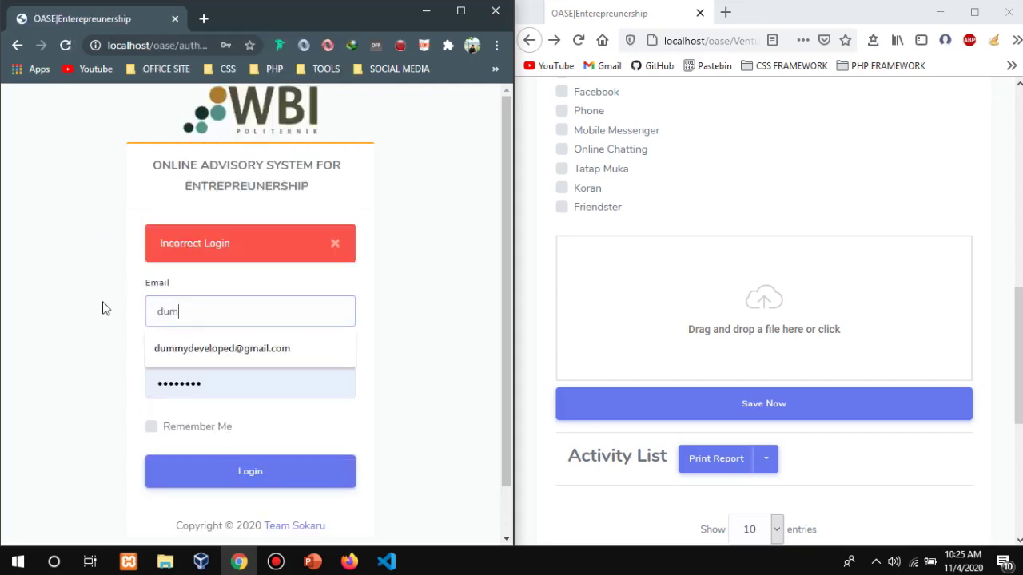
key("Down")
key("Return")
key("Tab")
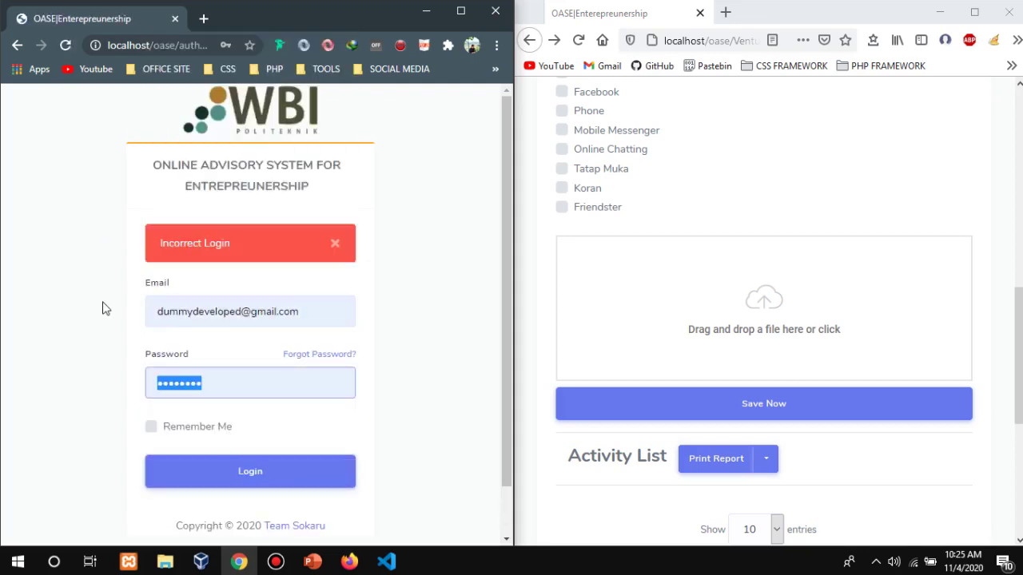
type("•")
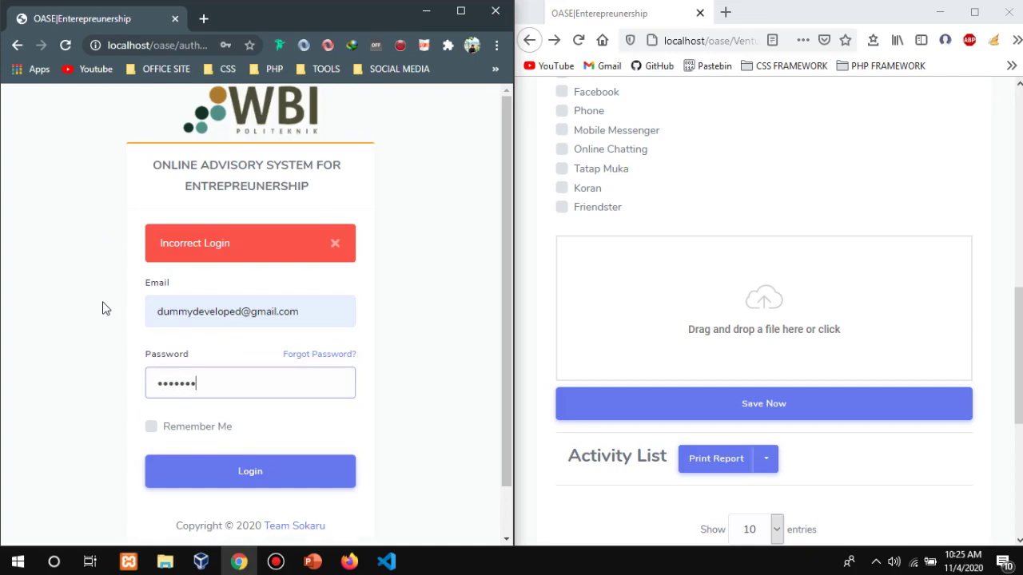
type("•••••••")
key("Return")
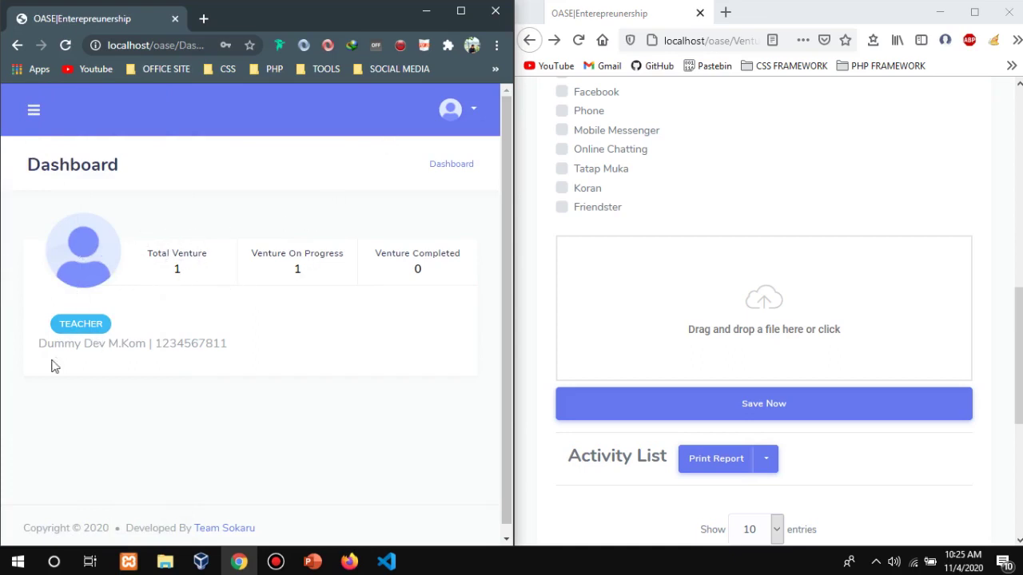
Go to the teacher's Venture page listing Petani Padi.
left_click_drag(49, 343, 260, 352)
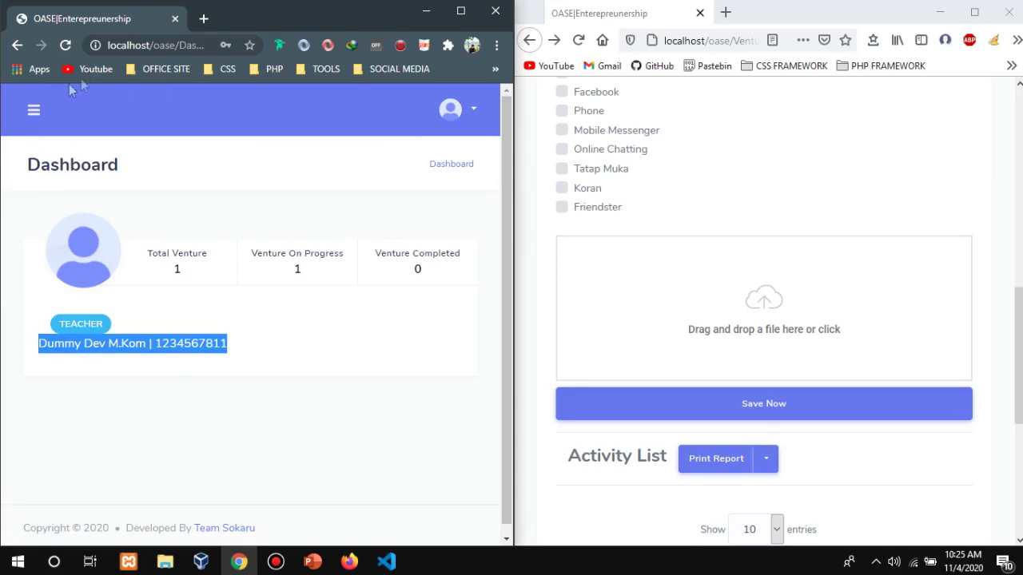
left_click(36, 112)
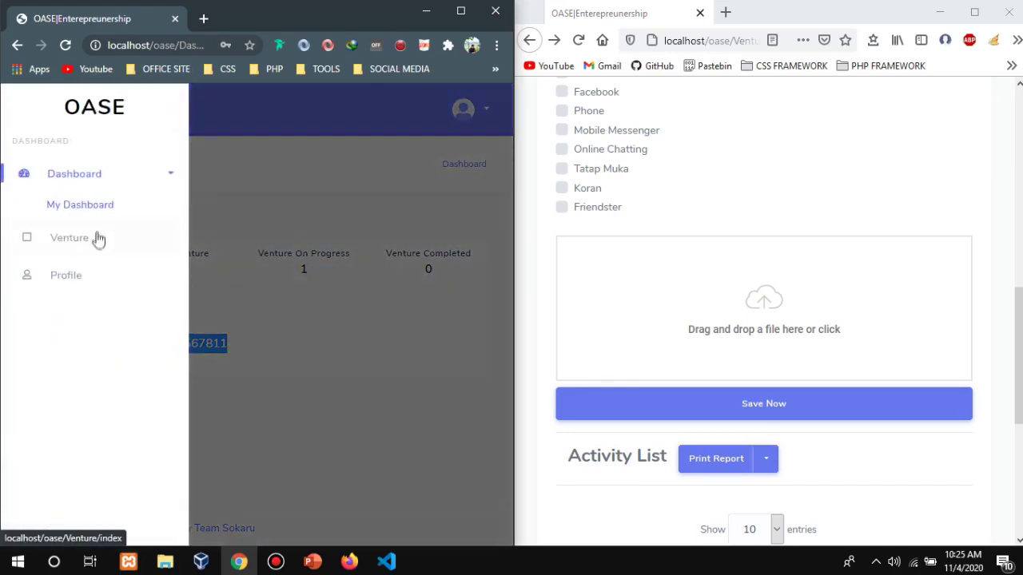
left_click(97, 238)
scroll(220, 255, "down", 1)
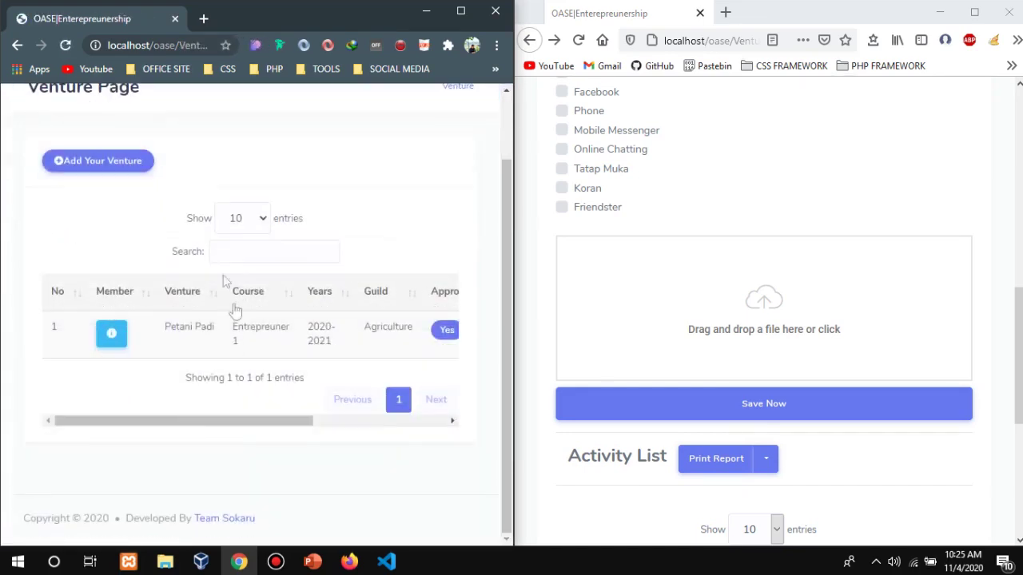
left_click_drag(223, 422, 189, 429)
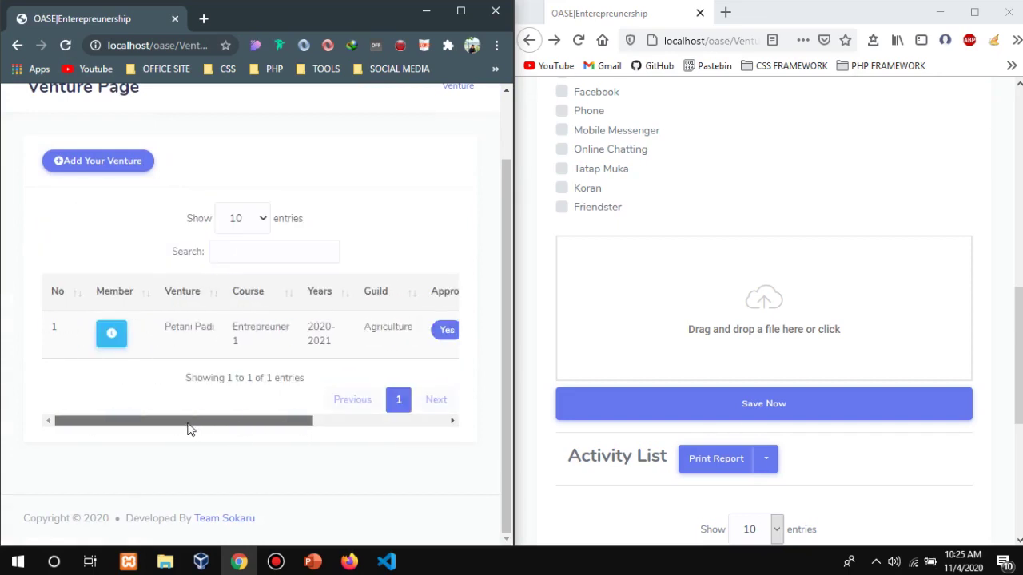
scroll(704, 329, "down", 4)
scroll(703, 326, "up", 12)
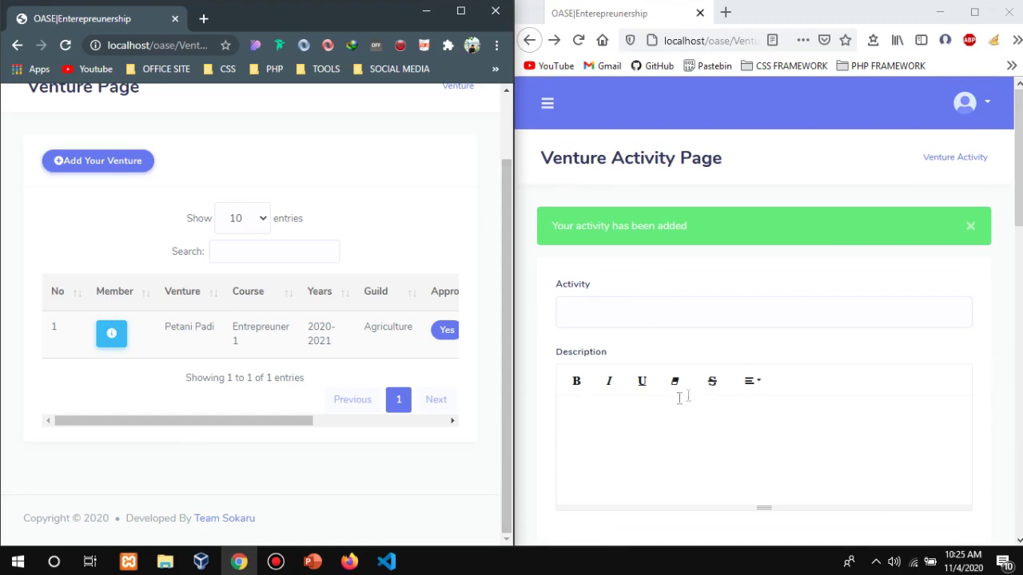
left_click_drag(272, 423, 535, 429)
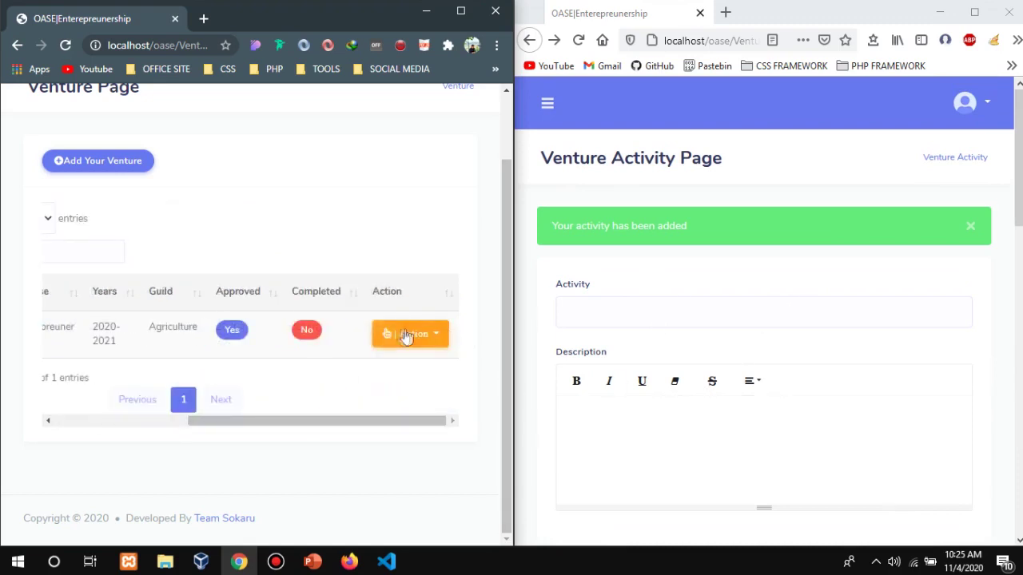
Open Petani Padi's activity page and view the Not Approved Pertemuan 1 activity's details.
left_click(443, 343)
left_click(397, 260)
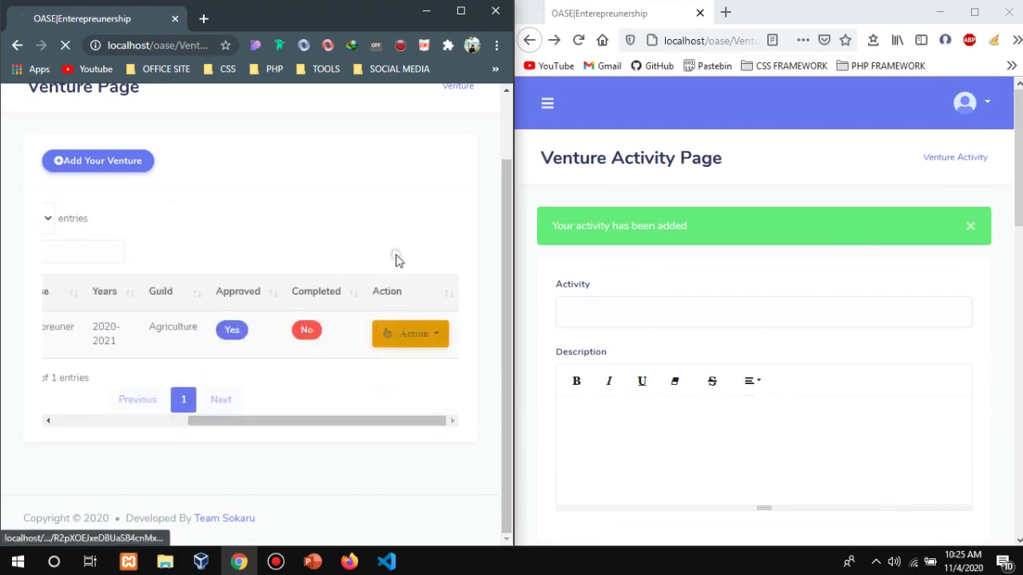
scroll(420, 328, "down", 8)
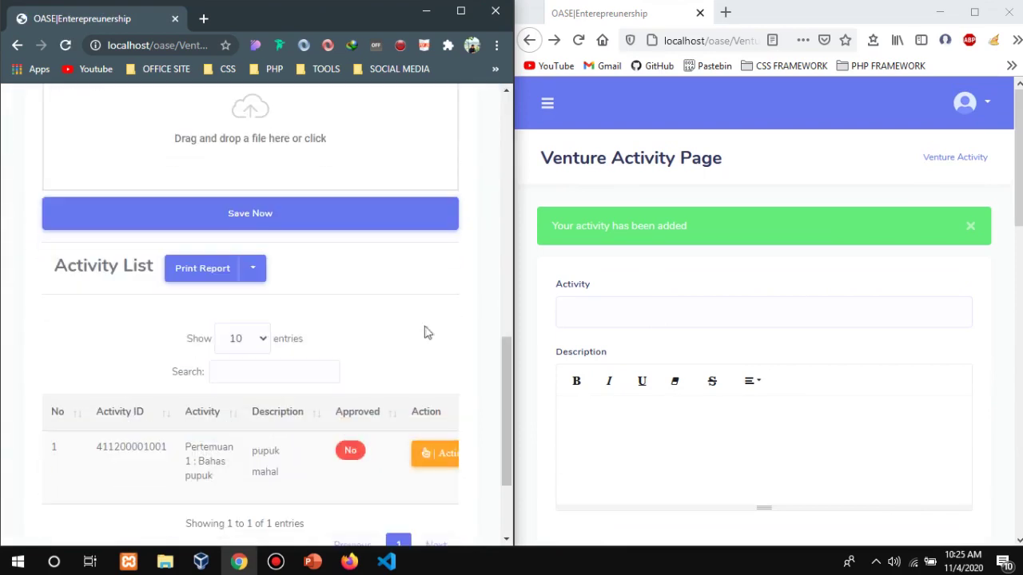
left_click_drag(504, 377, 469, 394)
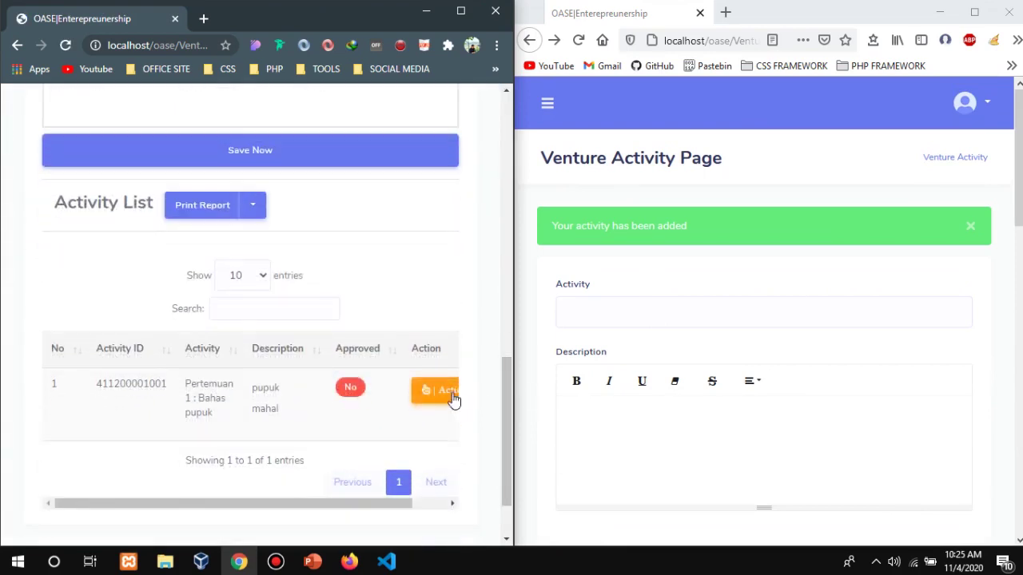
left_click(435, 395)
left_click(354, 450)
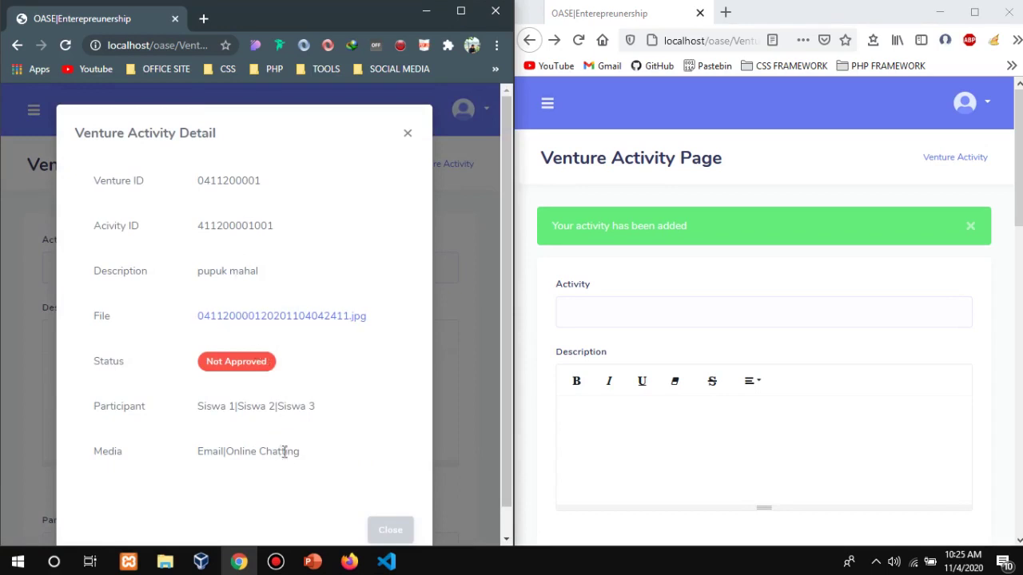
left_click(375, 530)
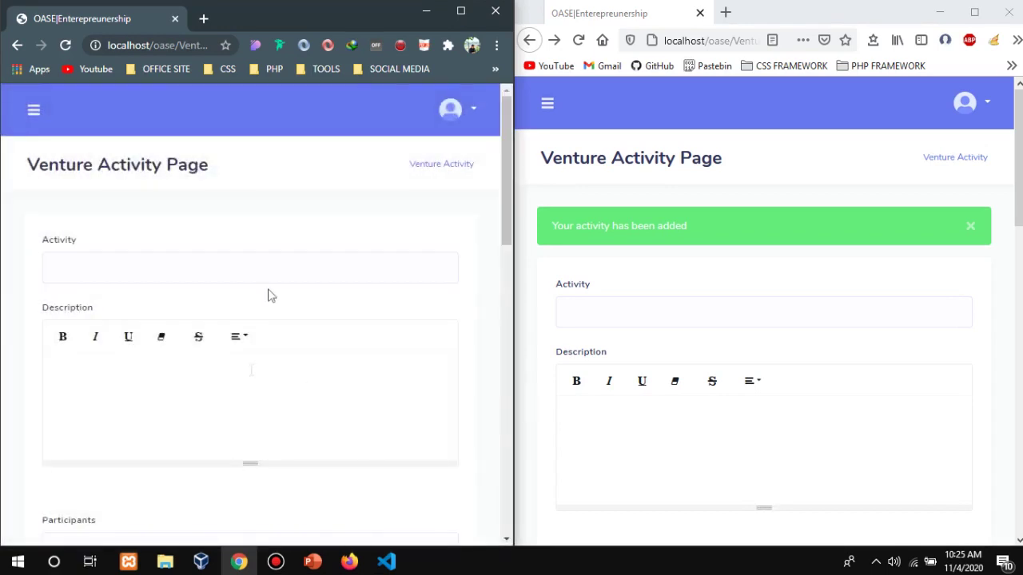
scroll(270, 296, "down", 10)
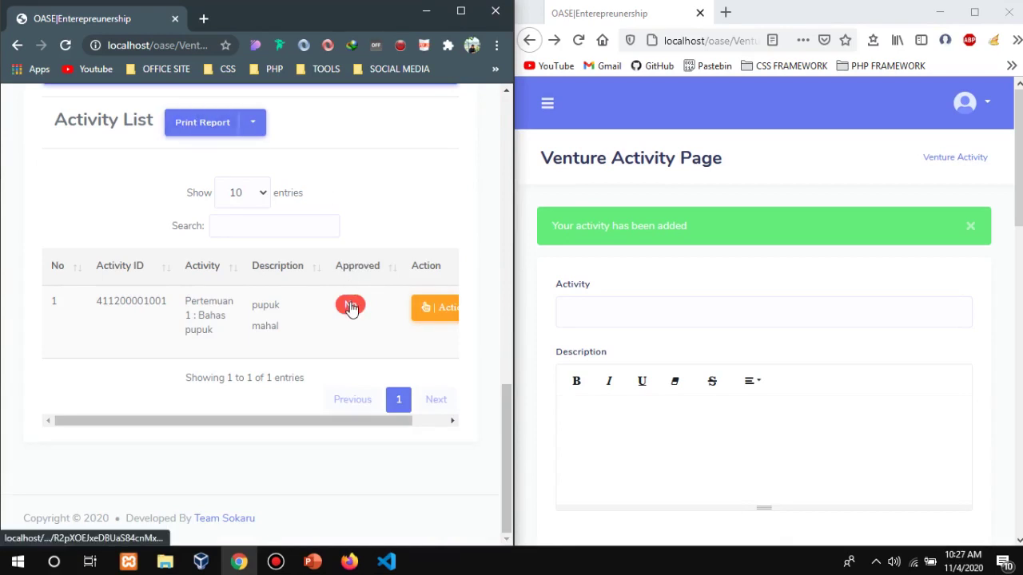
left_click(350, 306)
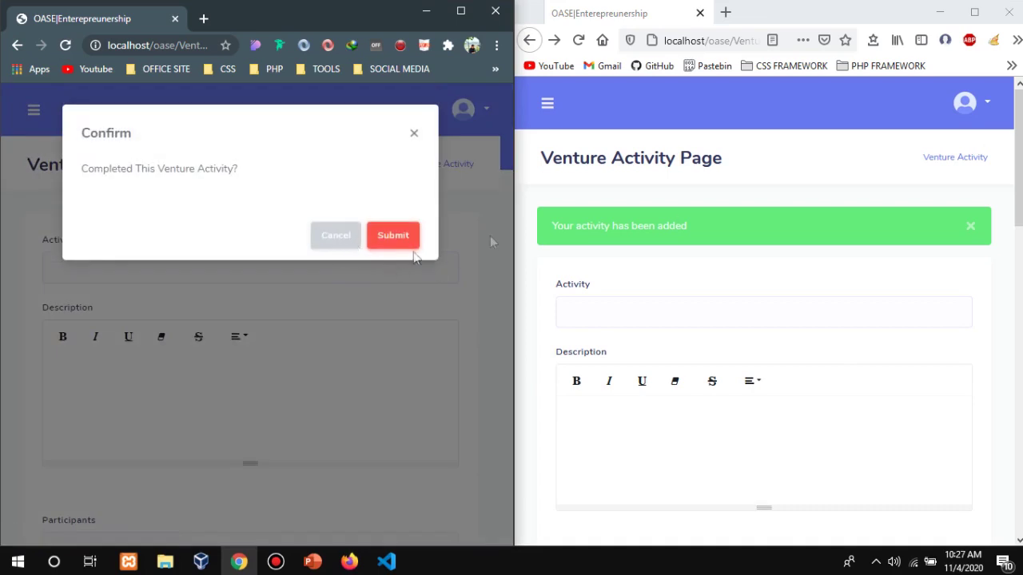
left_click(339, 237)
scroll(863, 226, "down", 10)
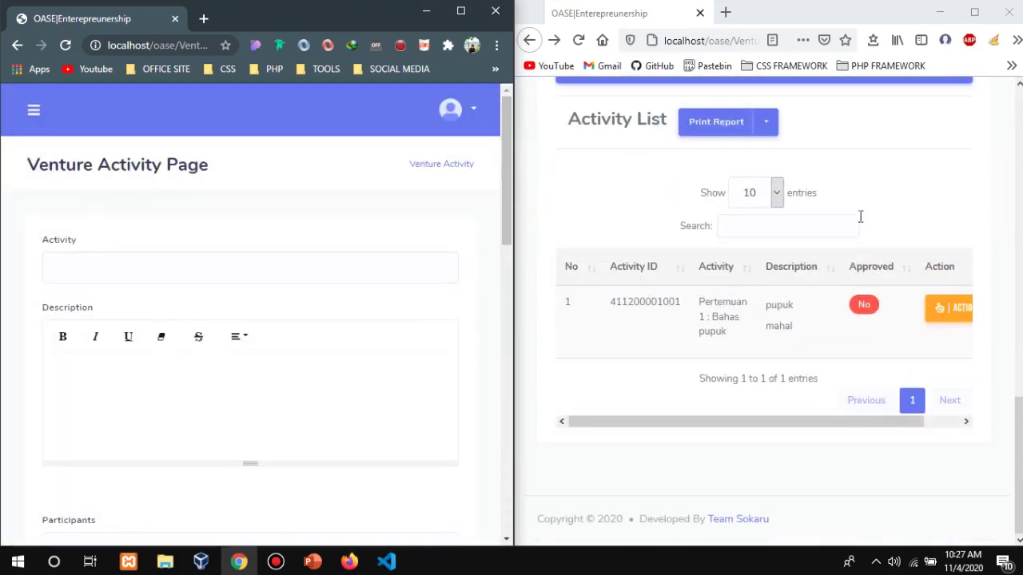
scroll(860, 216, "up", 4)
scroll(858, 330, "down", 3)
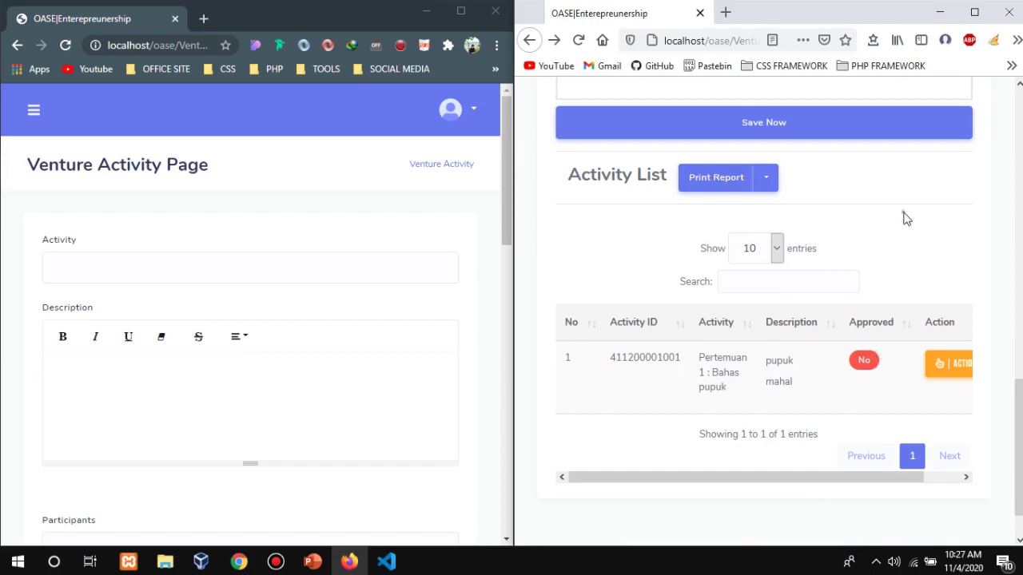
scroll(288, 279, "down", 8)
left_click(348, 302)
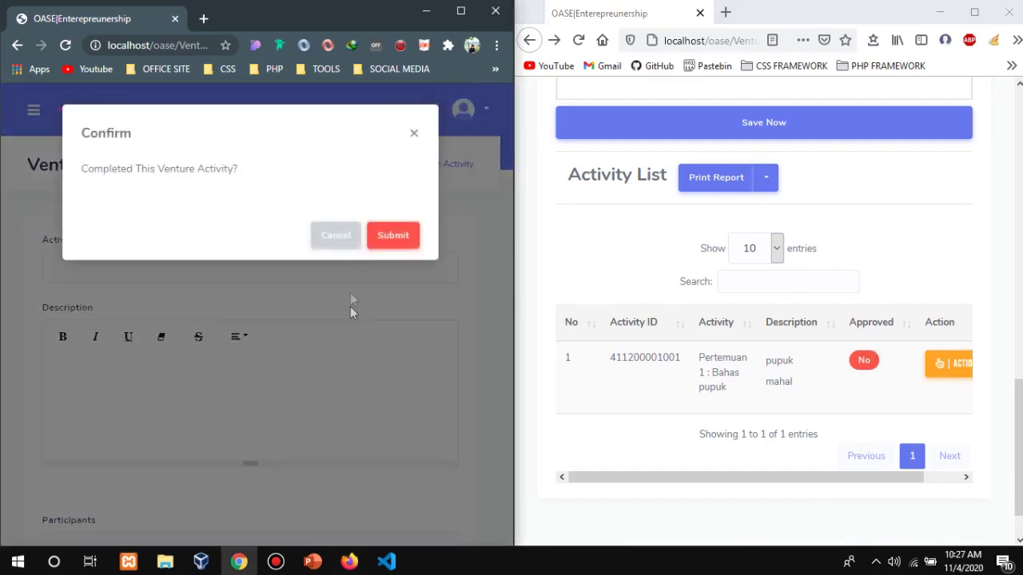
left_click(382, 236)
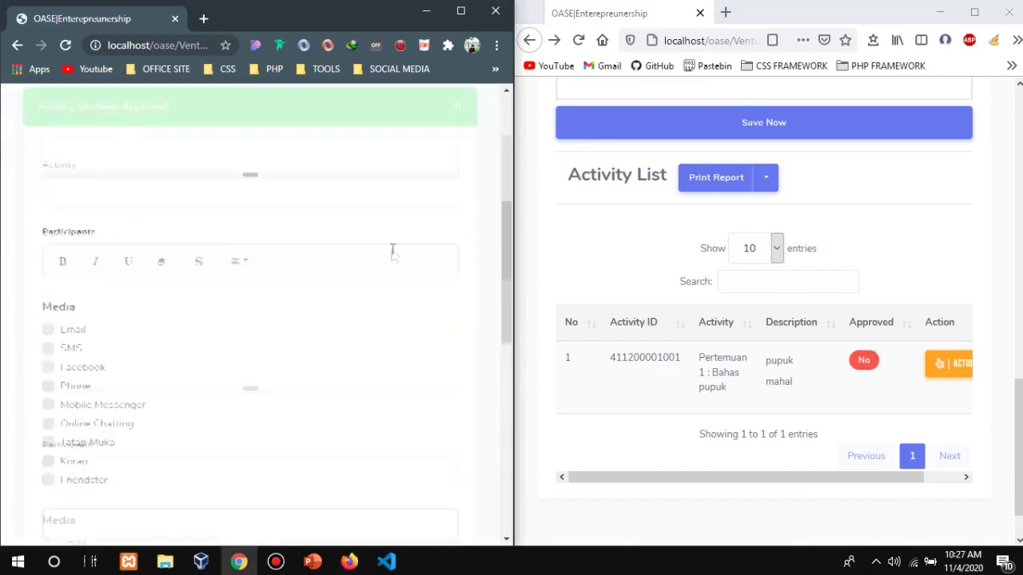
scroll(393, 256, "down", 8)
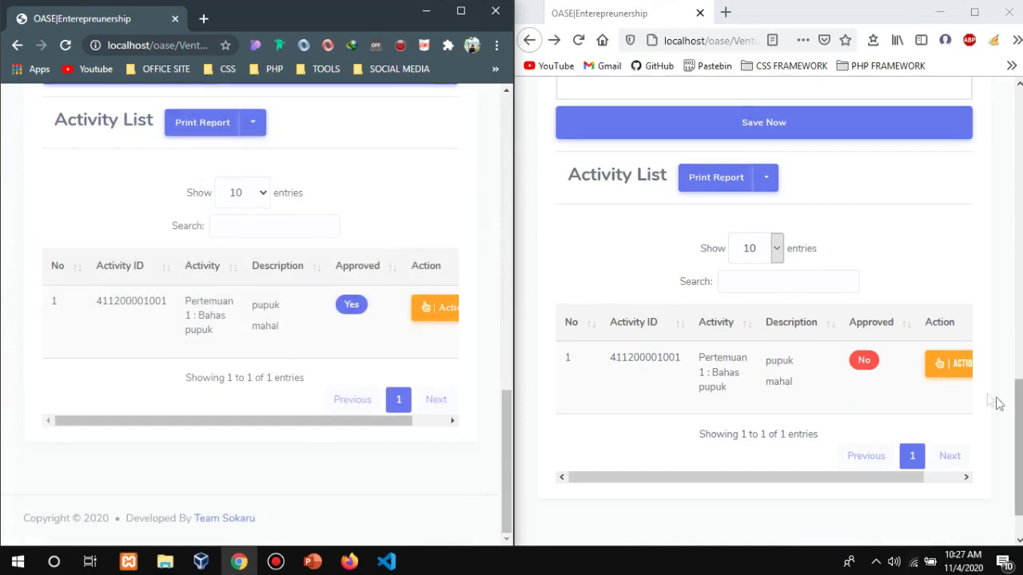
left_click(578, 40)
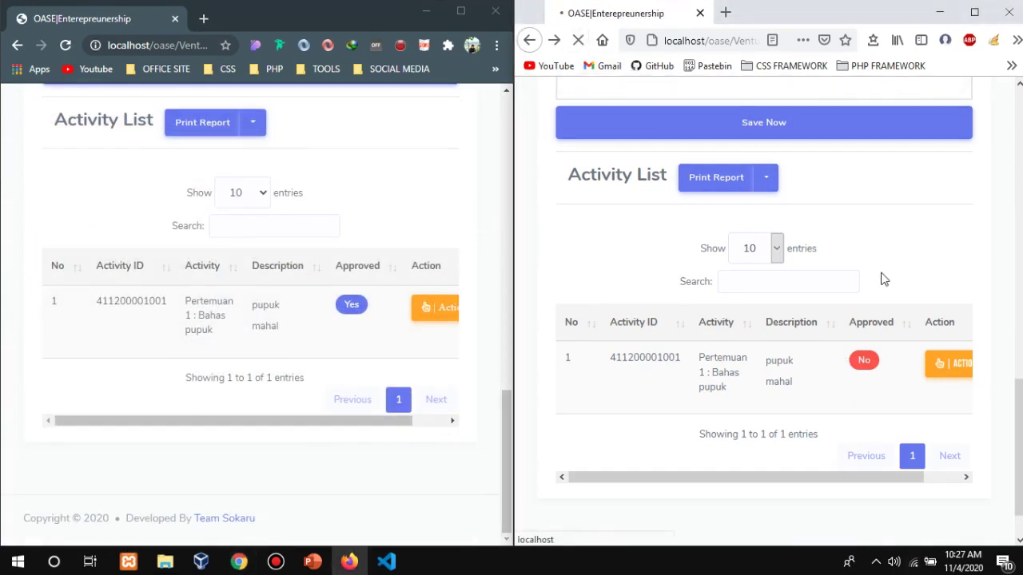
Try deleting the approved activity in Firefox, which is refused.
scroll(842, 466, "down", 5)
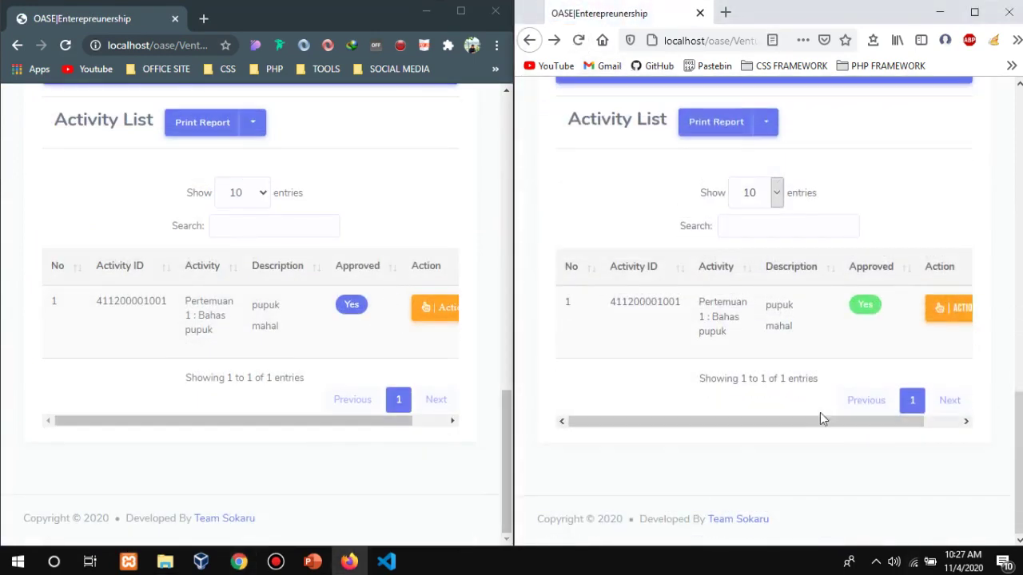
left_click_drag(825, 420, 862, 421)
left_click(915, 315)
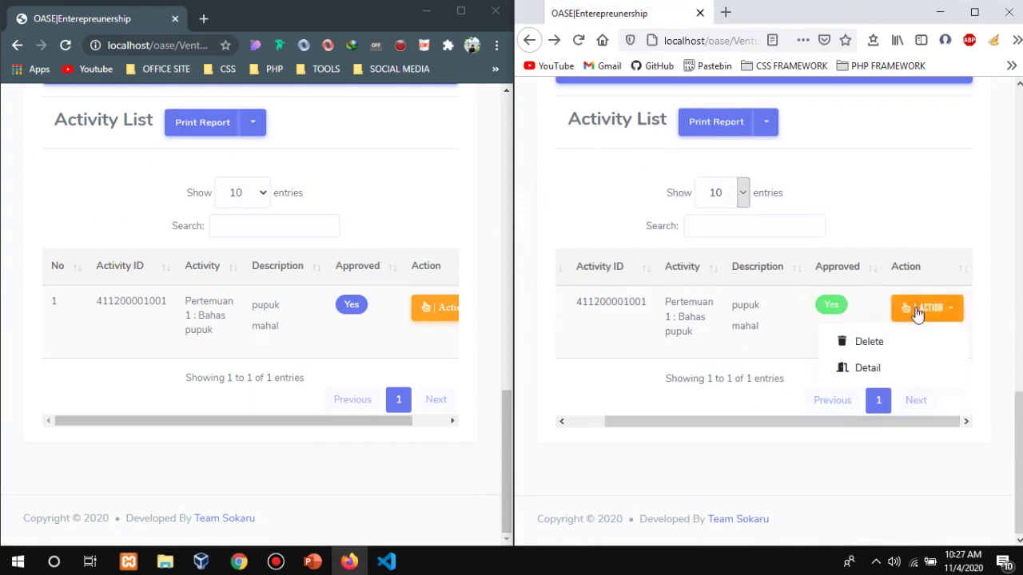
left_click(882, 348)
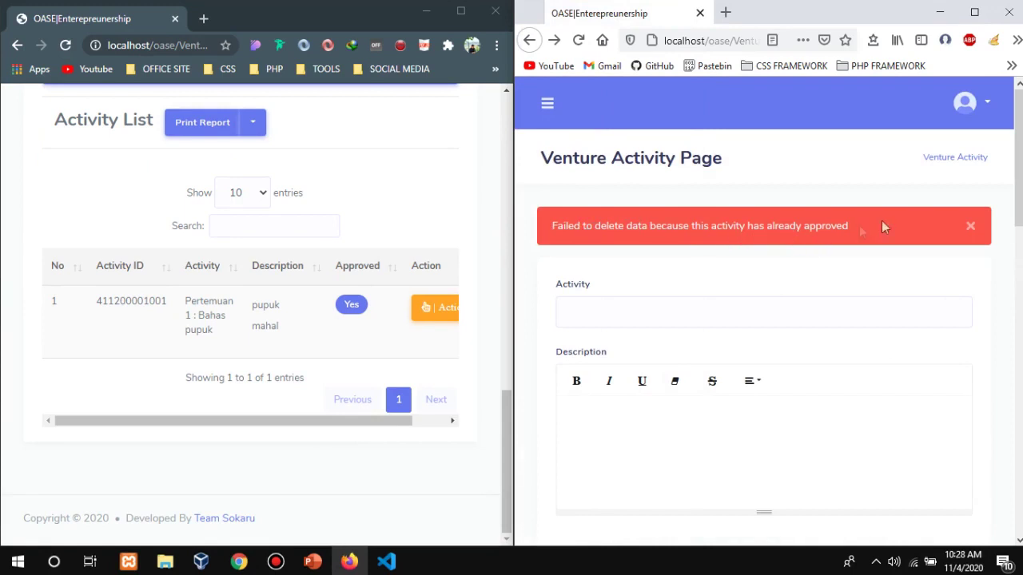
left_click_drag(1011, 179, 1011, 439)
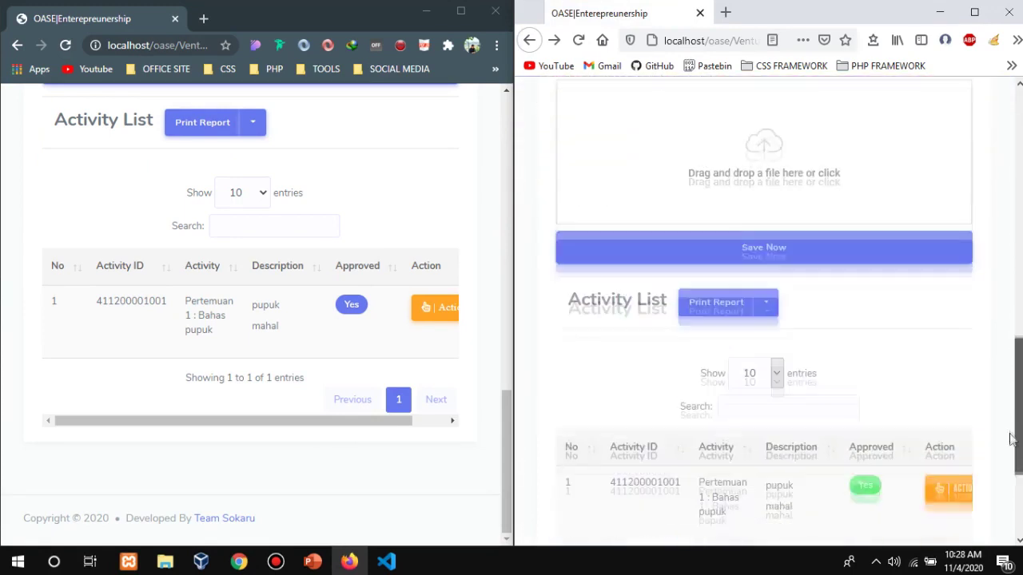
Open the approved activity's Detail view in Chrome.
scroll(868, 302, "down", 3)
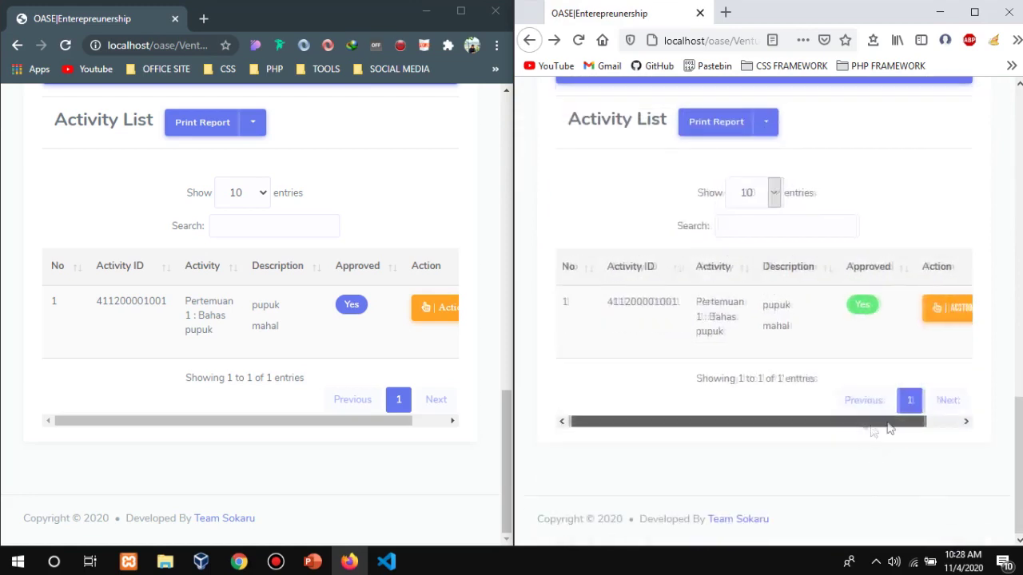
left_click(943, 315)
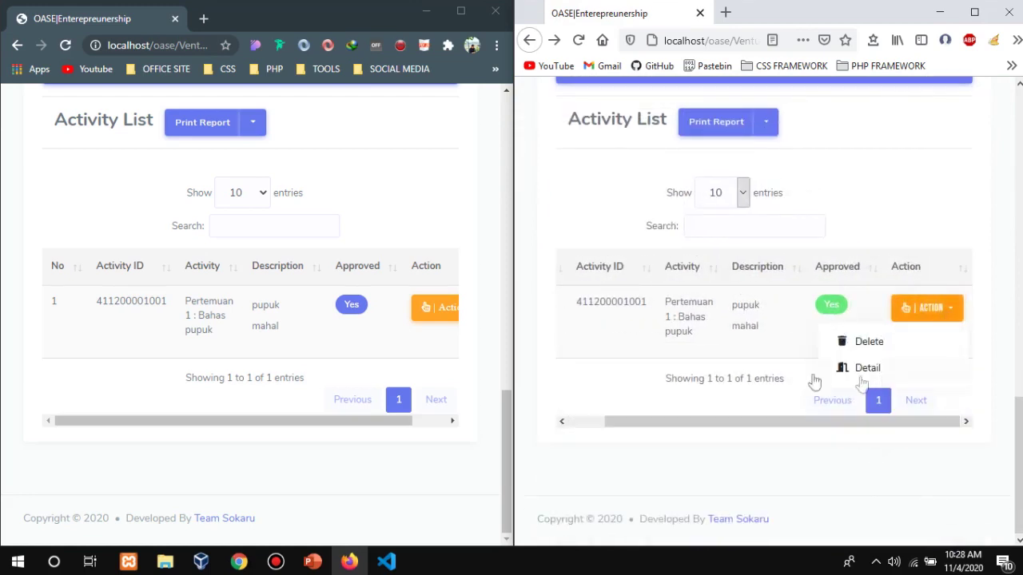
left_click(431, 313)
left_click(369, 368)
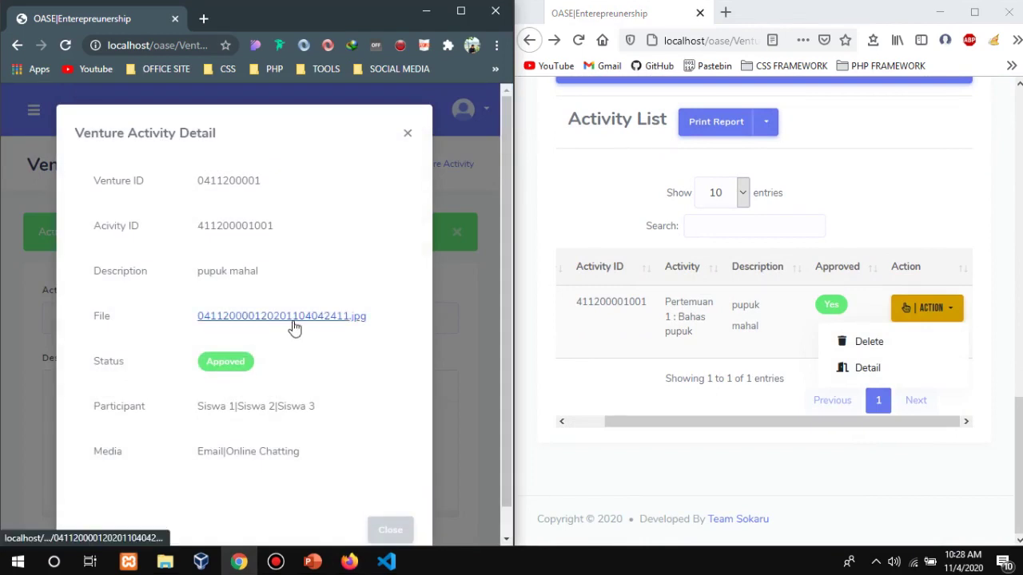
Download the activity's jpg attachment and close the detail view.
left_click(292, 323)
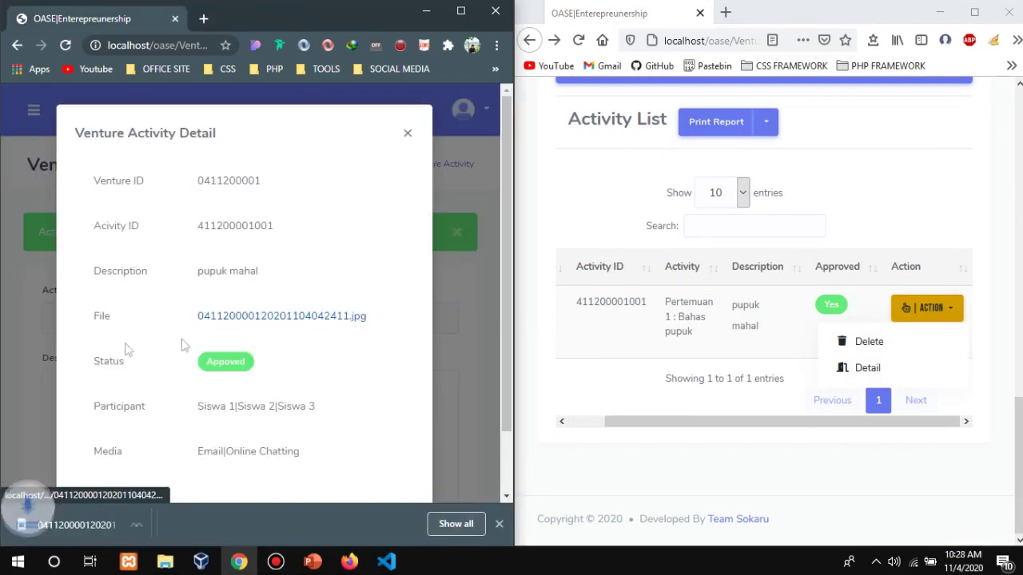
left_click(498, 525)
left_click(407, 134)
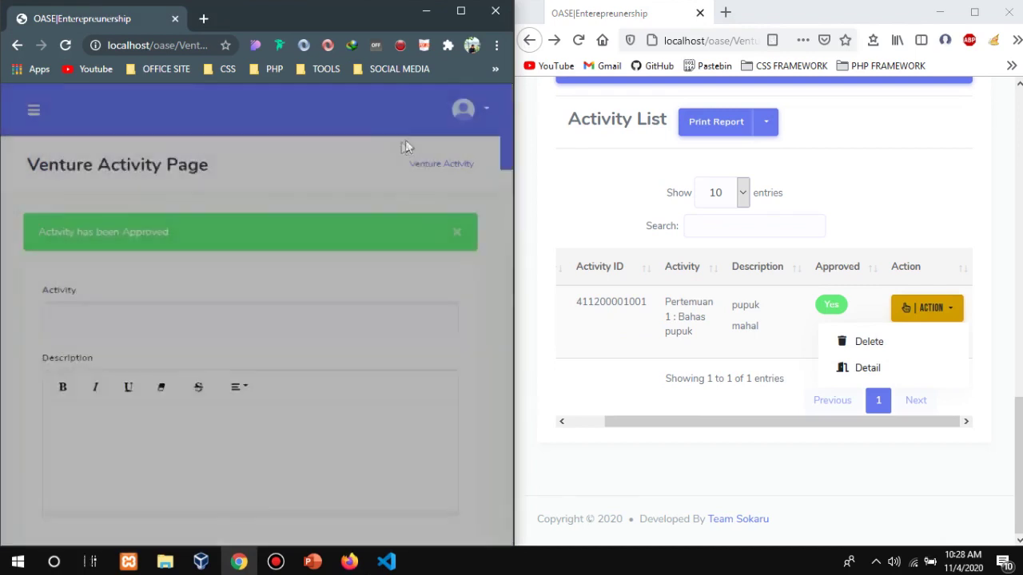
scroll(613, 196, "up", 12)
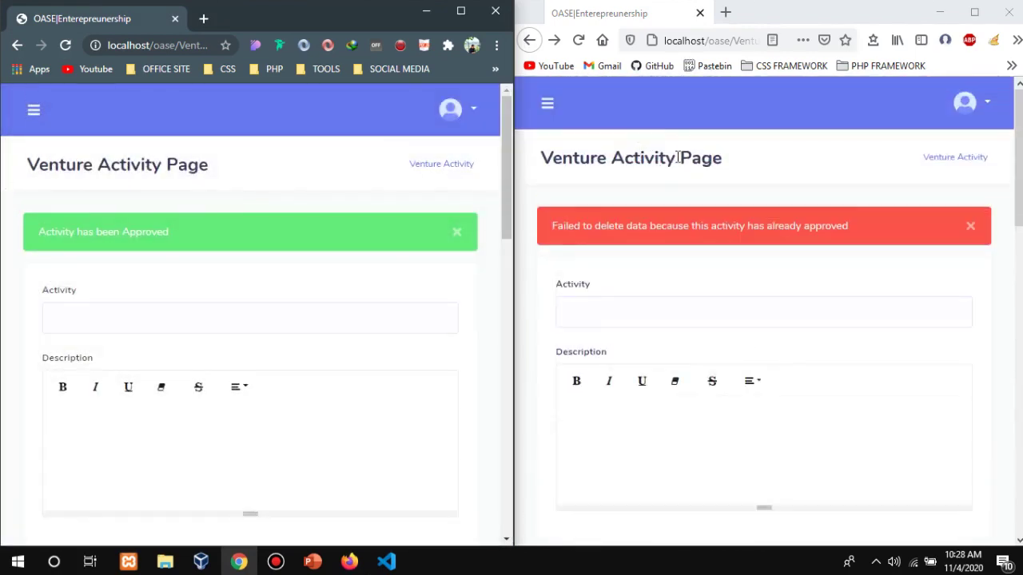
Go to Firefox's Venture page, where the venture shows Completed: No.
left_click(548, 105)
left_click(577, 206)
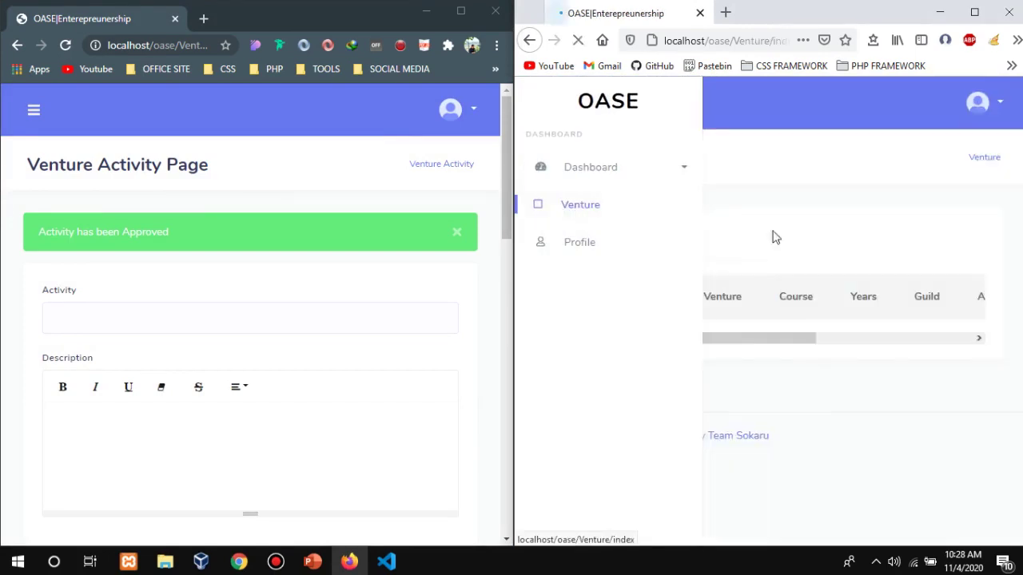
left_click_drag(751, 494, 923, 477)
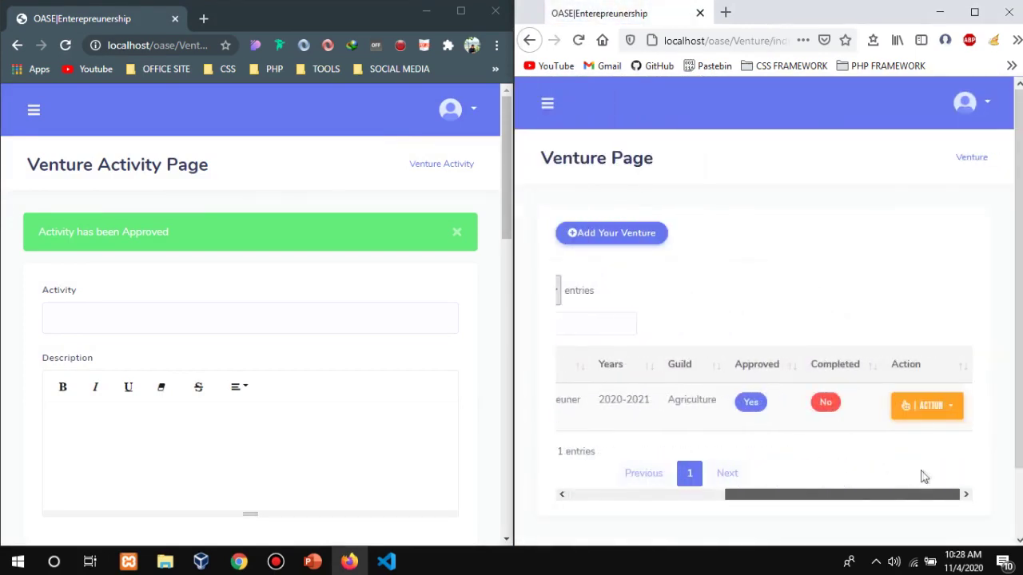
left_click(946, 408)
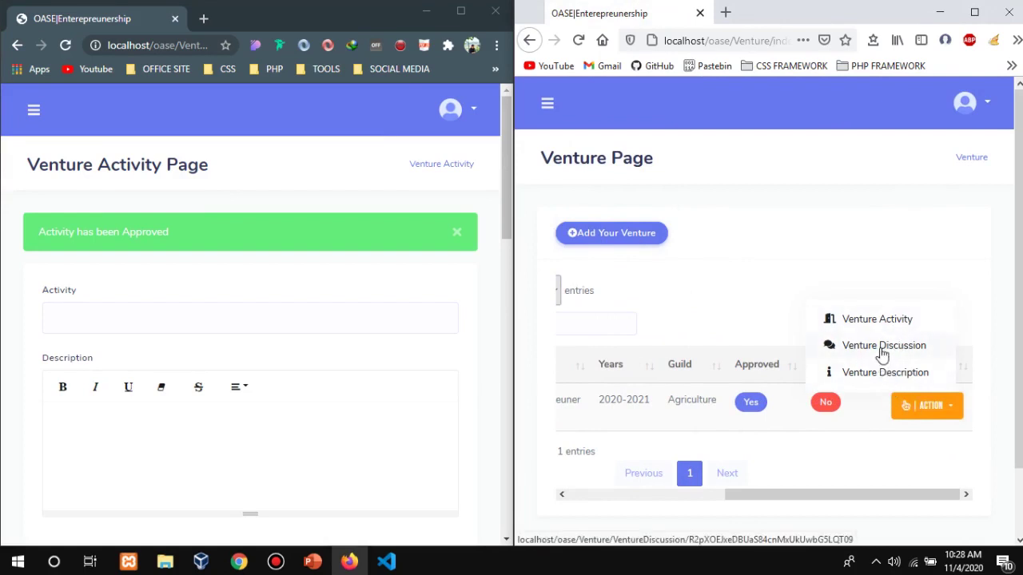
Open the venture's empty Venture Discussion page in Firefox and refresh Chrome.
left_click(882, 346)
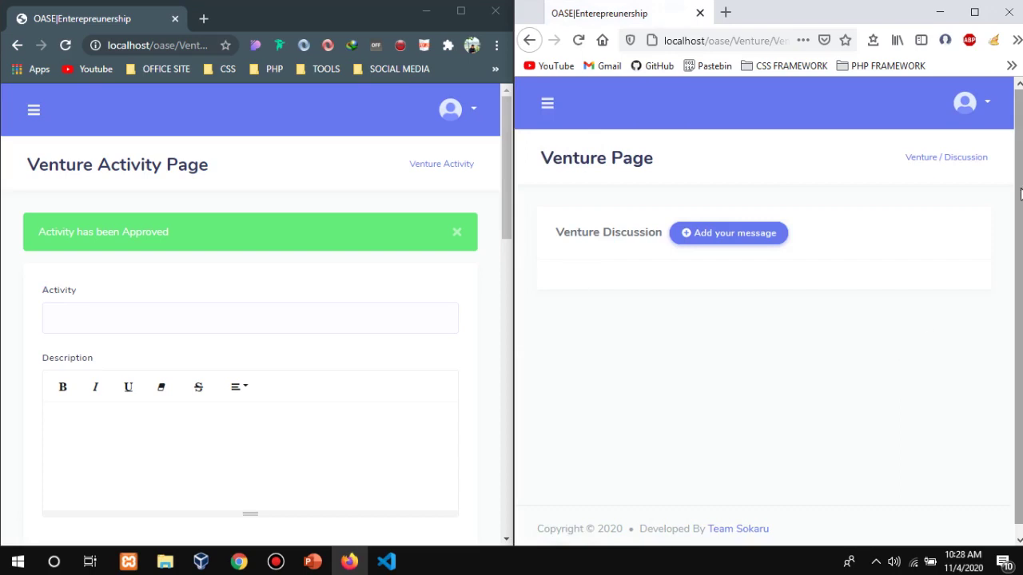
left_click(66, 44)
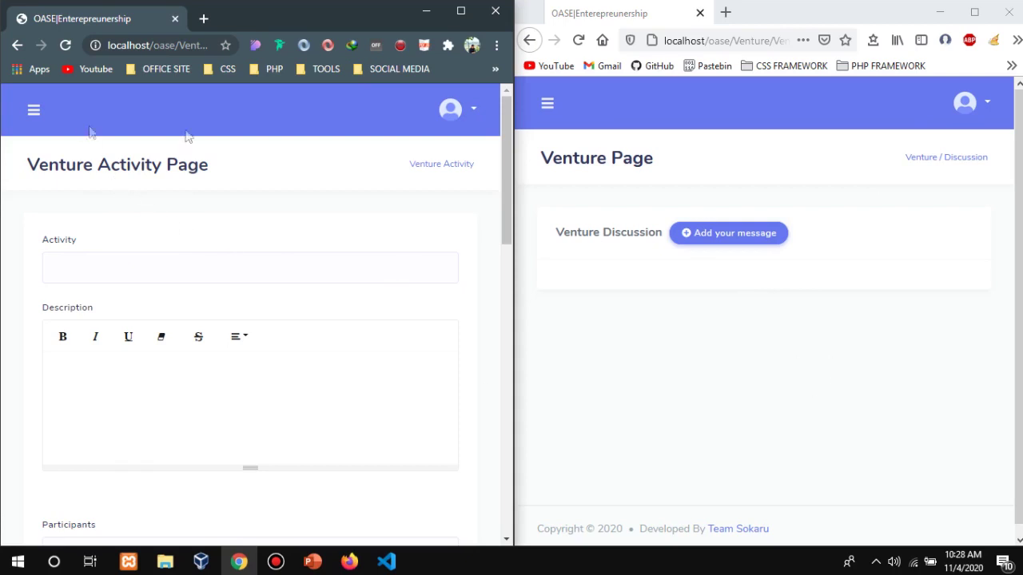
left_click(964, 103)
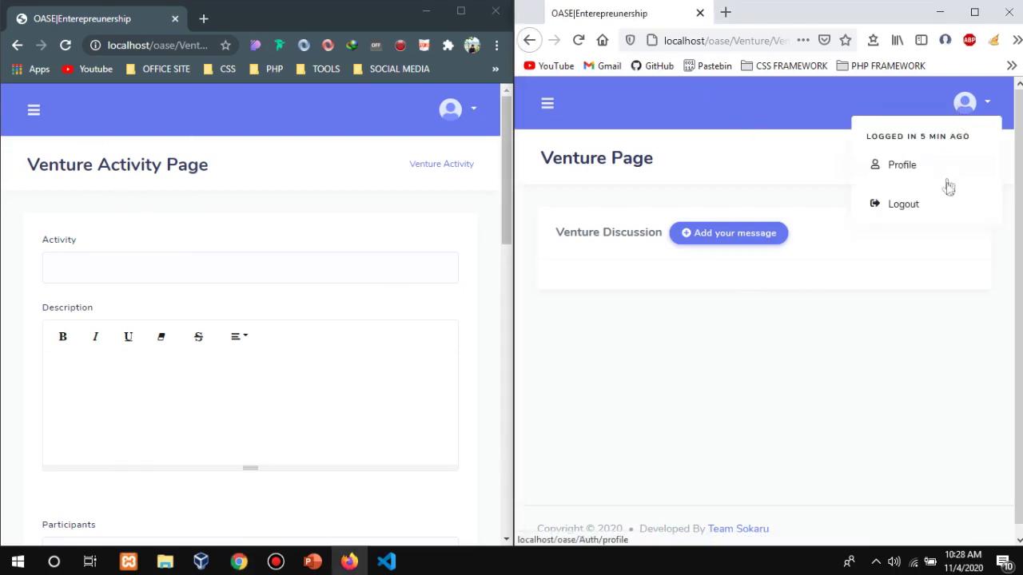
left_click(940, 248)
left_click(208, 100)
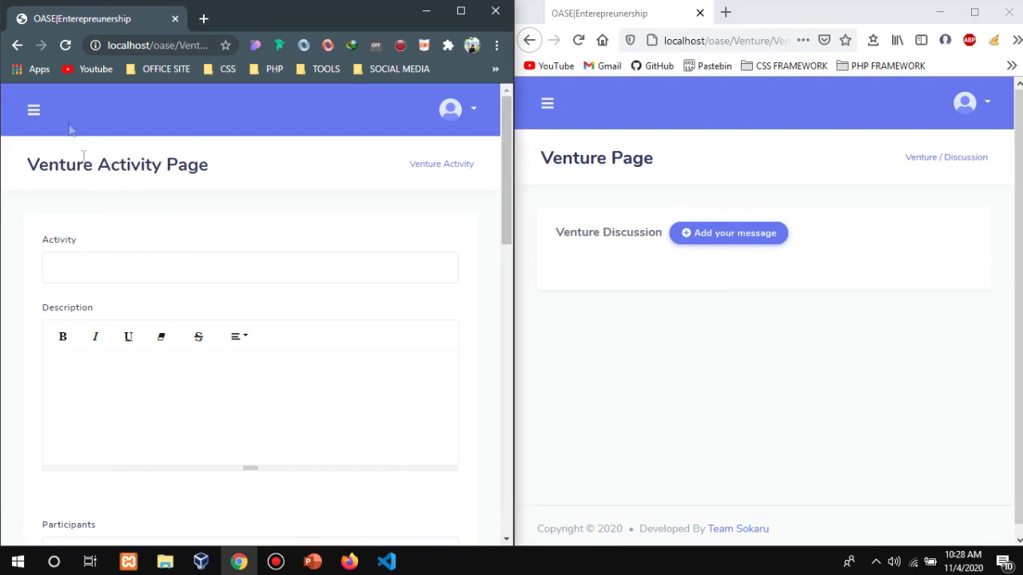
From the Venture page, open the venture's Discussion page and bring up an empty Add Your Message form.
left_click(33, 115)
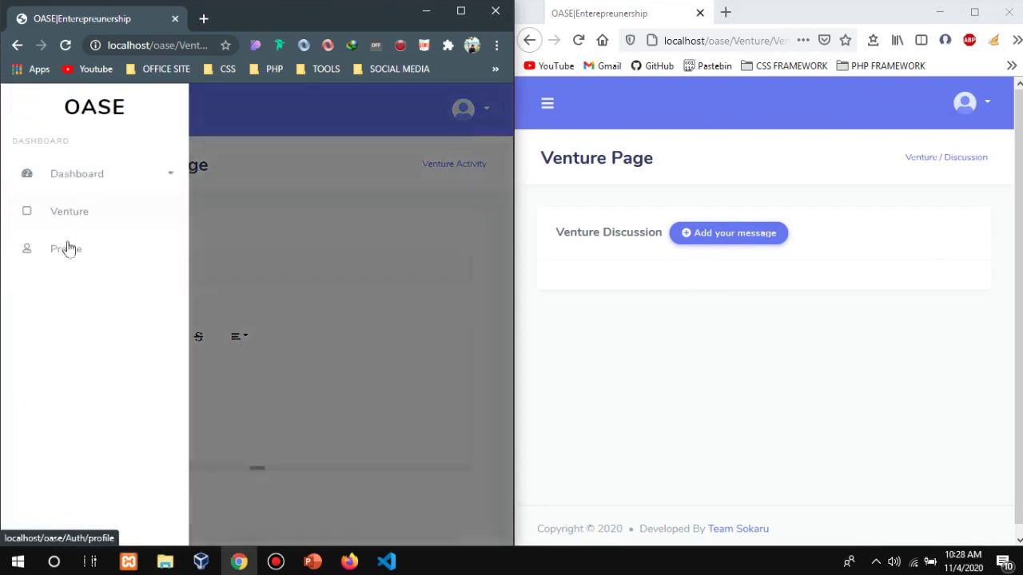
left_click(71, 213)
scroll(361, 343, "down", 1)
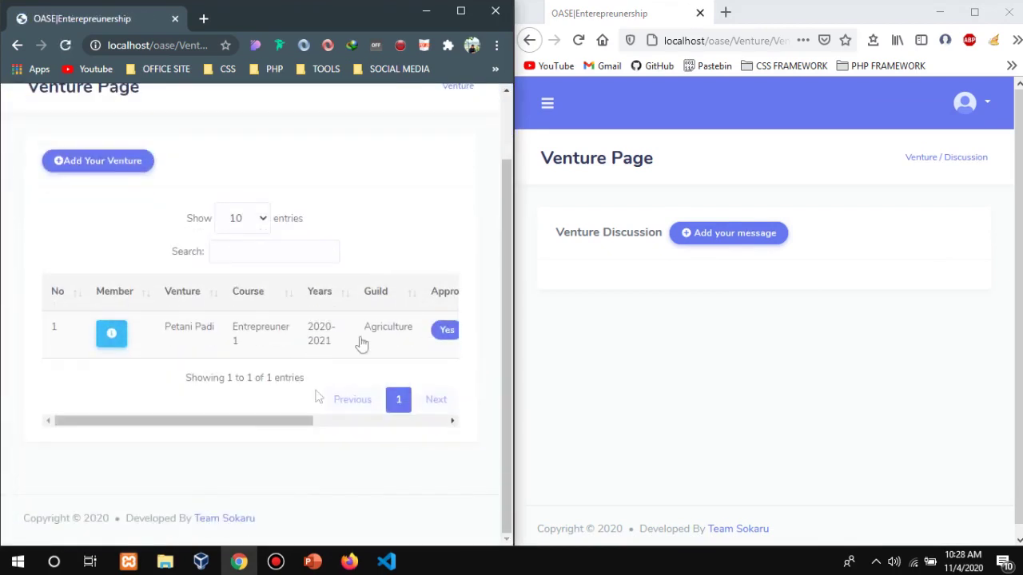
left_click_drag(267, 423, 498, 391)
left_click(435, 336)
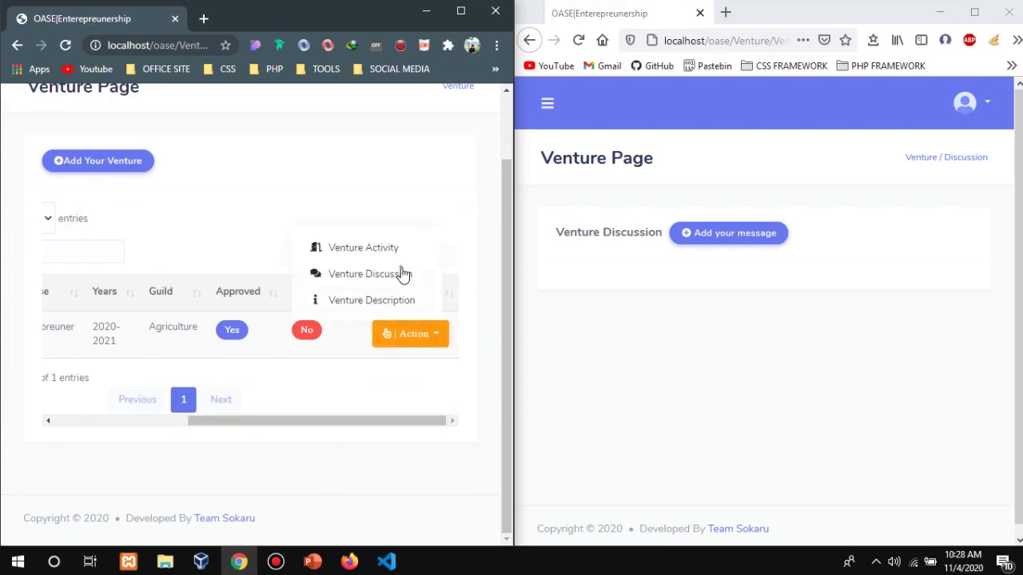
left_click(402, 272)
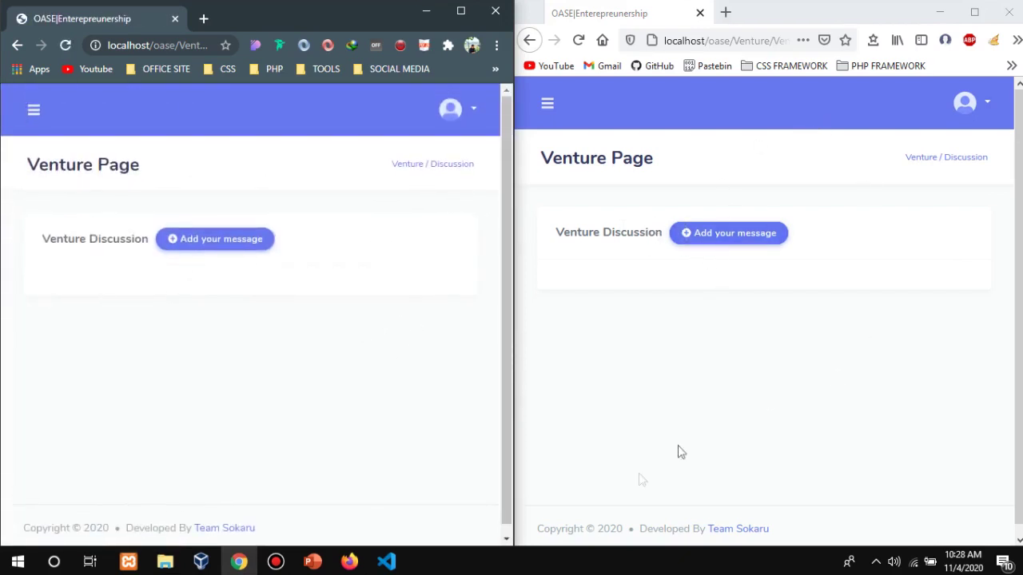
left_click(230, 249)
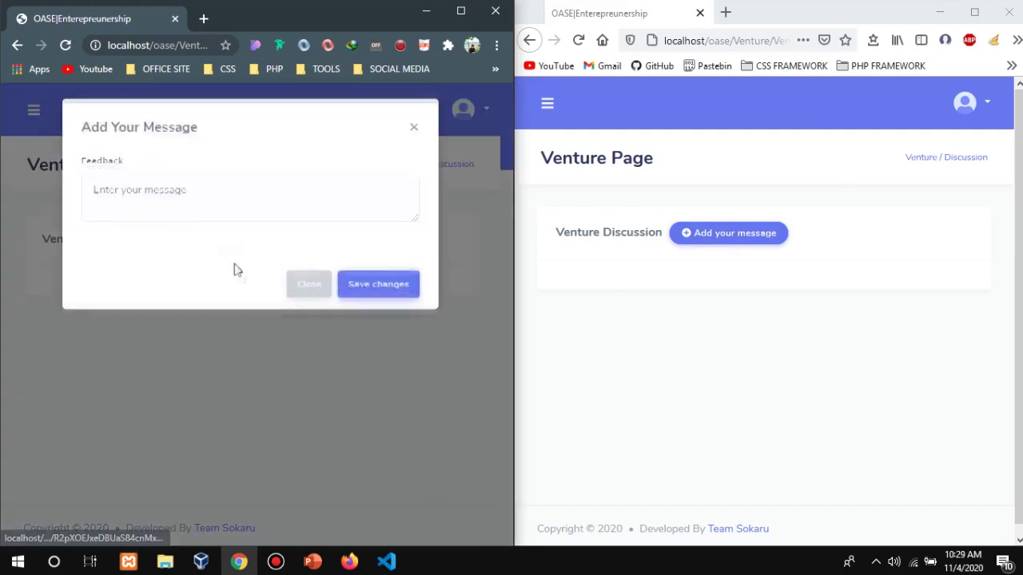
Post the feedback 'Untuk file yang pertama tolong diupload dengan baik setelah direvisi' to the discussion.
left_click(181, 214)
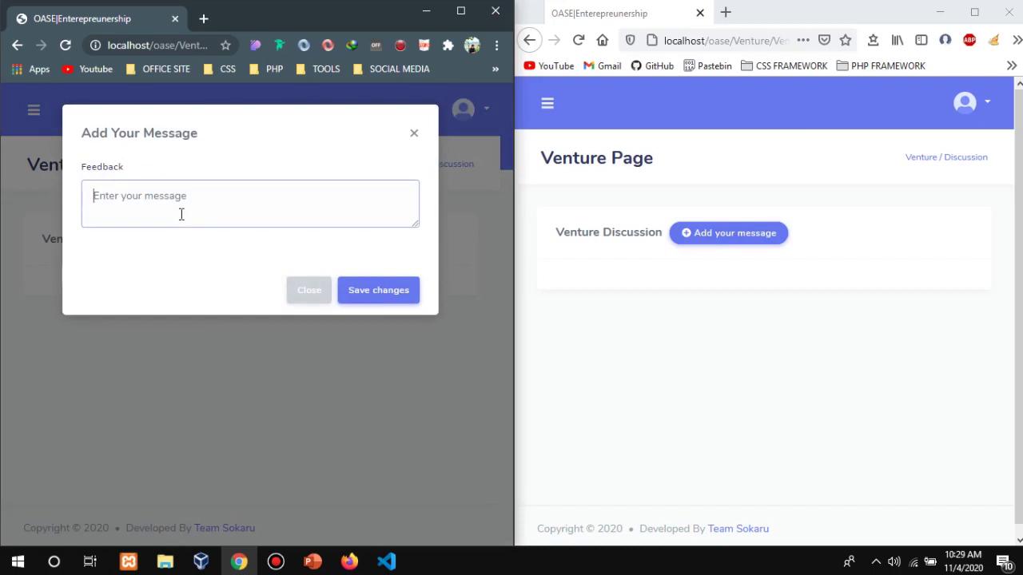
type("Un")
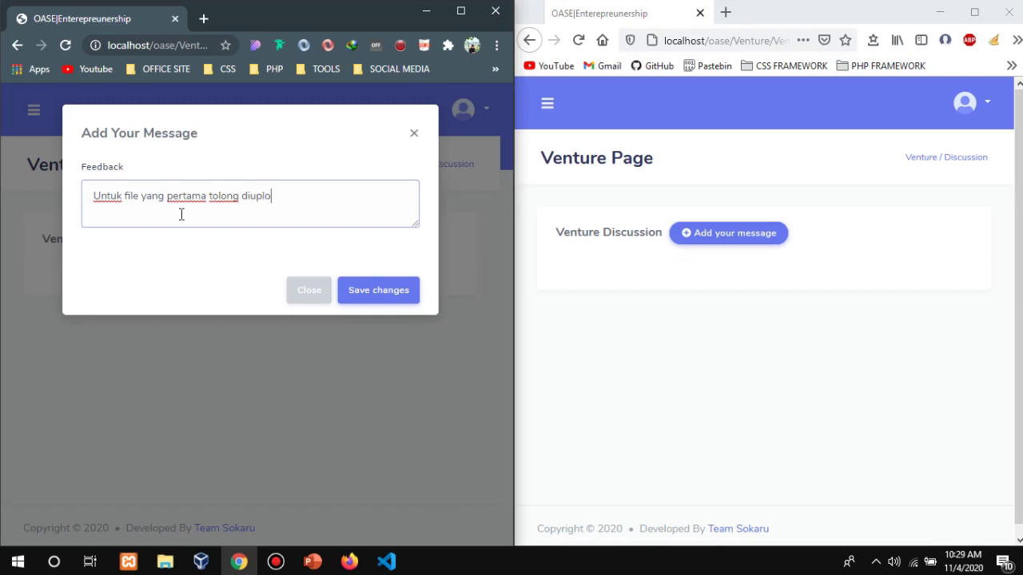
type("dengan baik setelah dire")
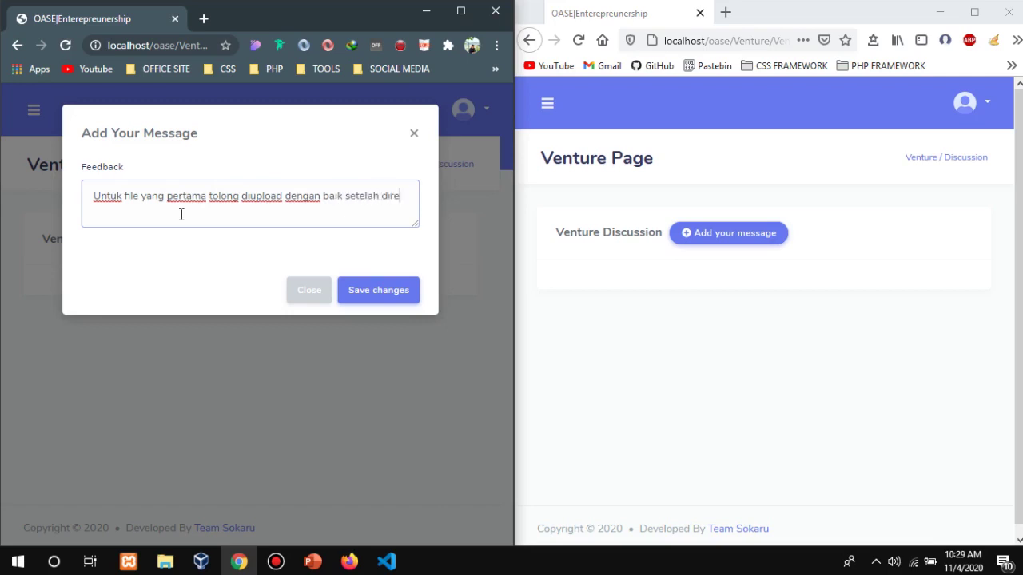
type("visi")
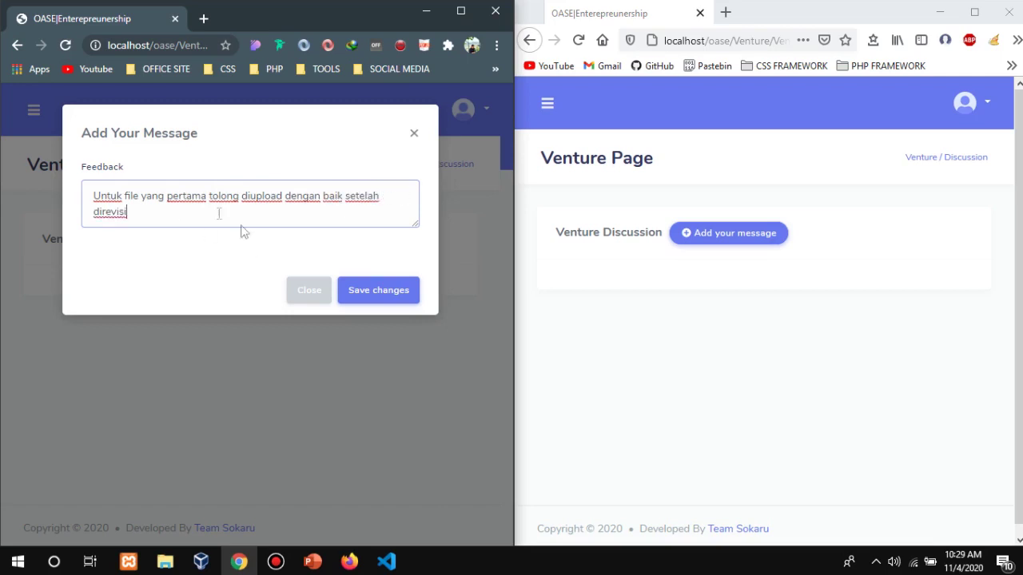
left_click(389, 295)
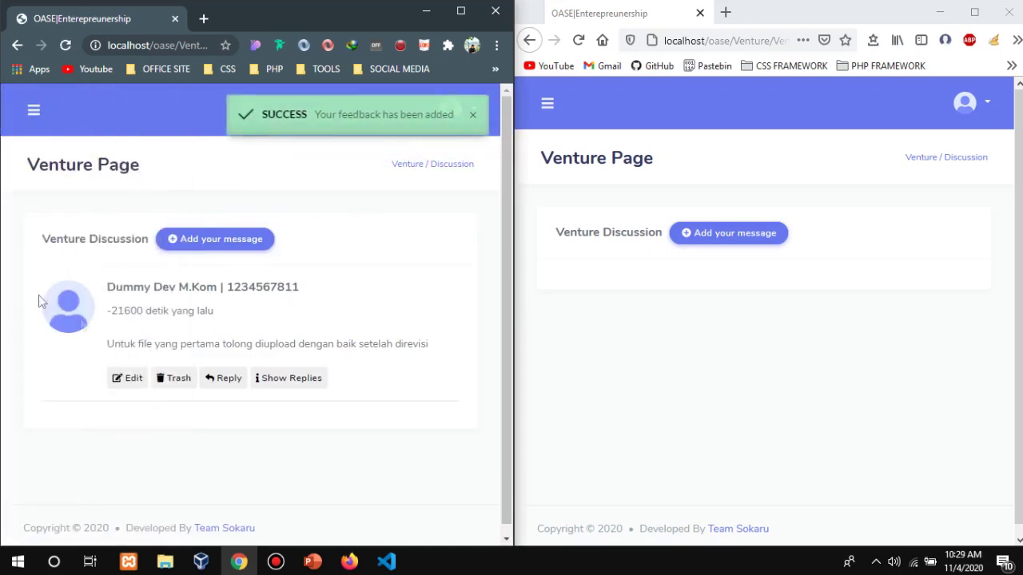
Dismiss the success notice, then reload the teacher's and student's discussion pages so both show the feedback.
left_click(476, 119)
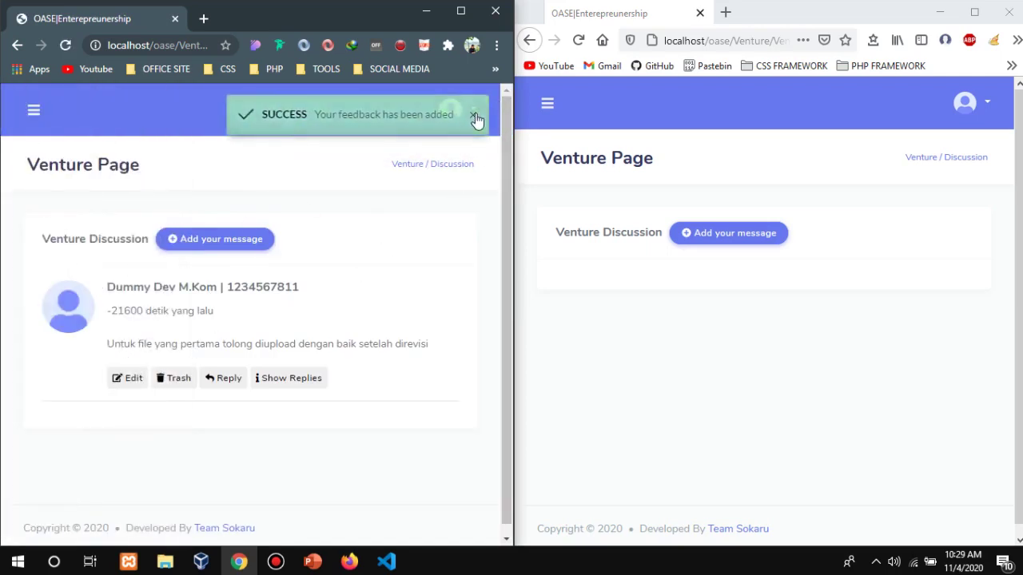
left_click(66, 45)
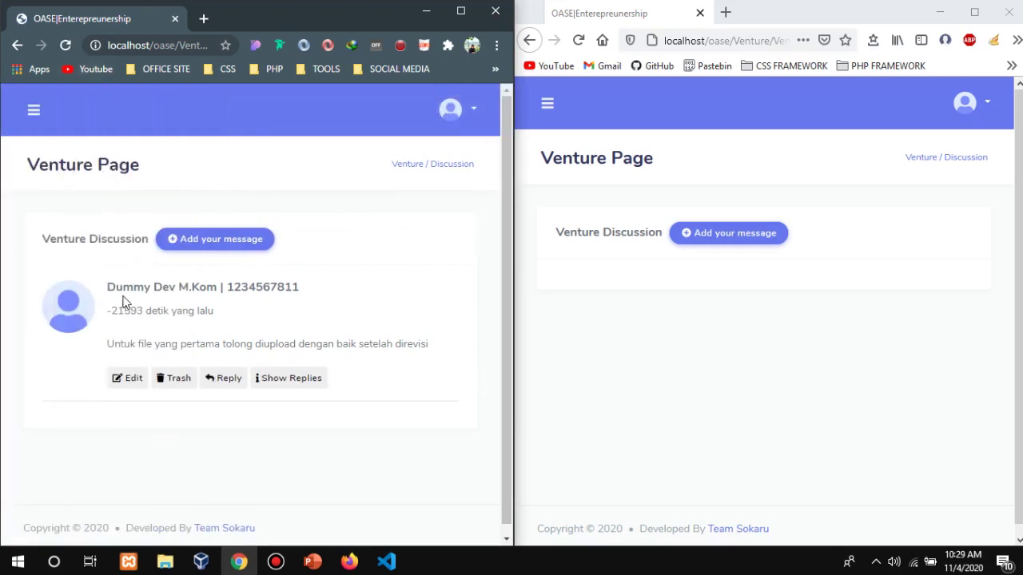
left_click_drag(115, 292, 218, 283)
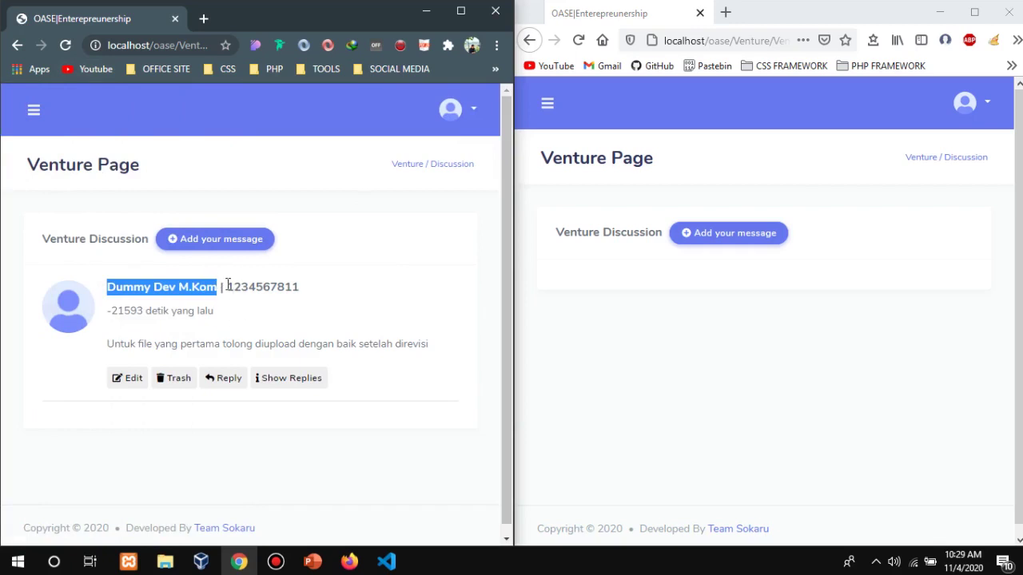
left_click_drag(232, 288, 302, 294)
left_click(347, 336)
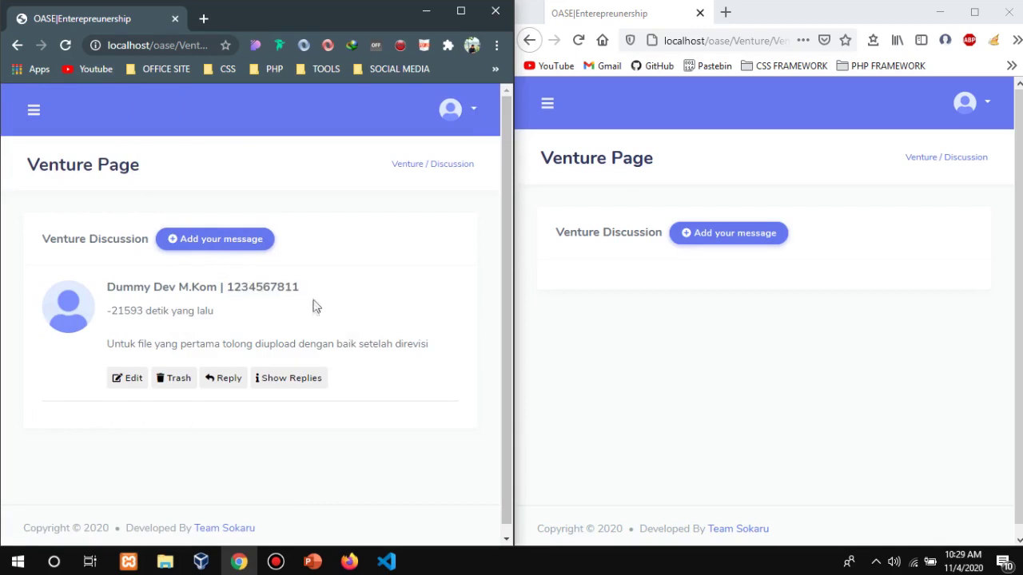
left_click_drag(216, 314, 110, 317)
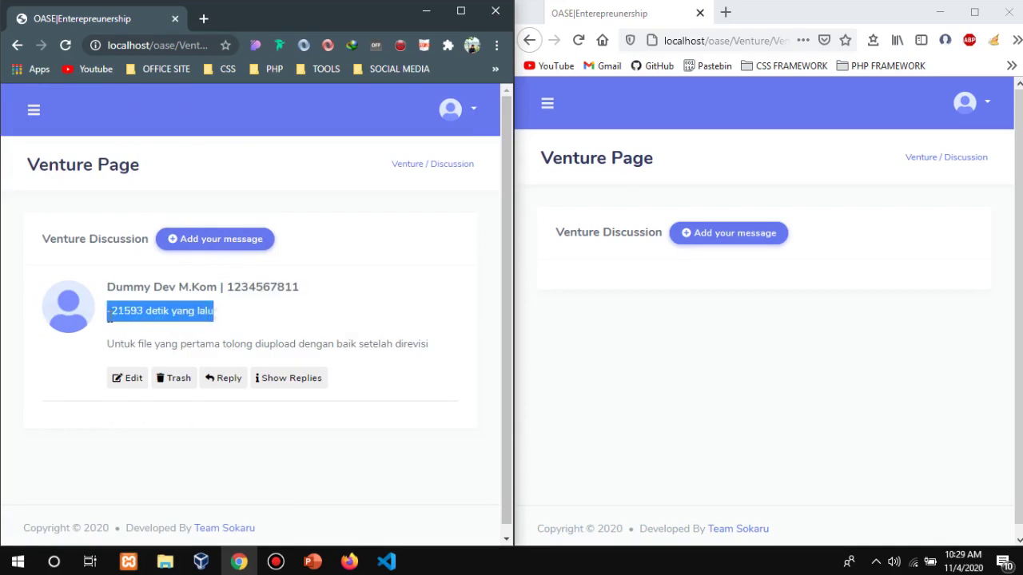
left_click(69, 46)
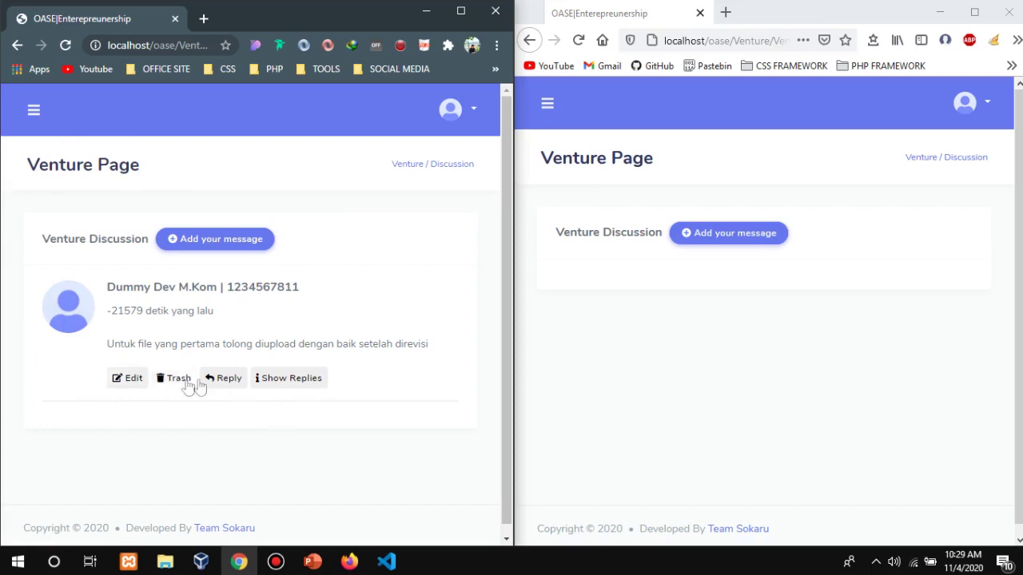
left_click(579, 40)
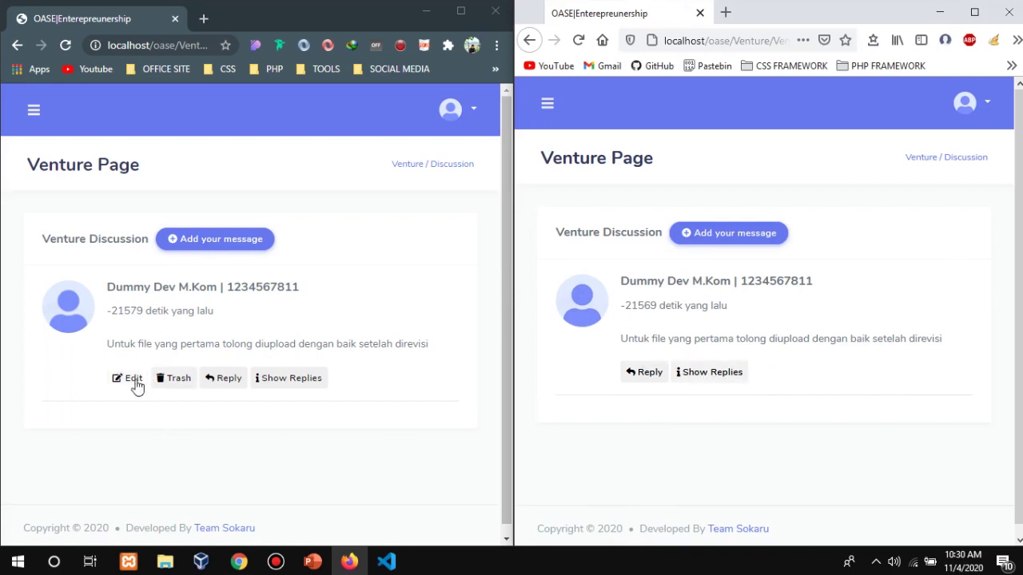
Edit the posted feedback to end with 'dengan baik' and save it.
left_click(299, 191)
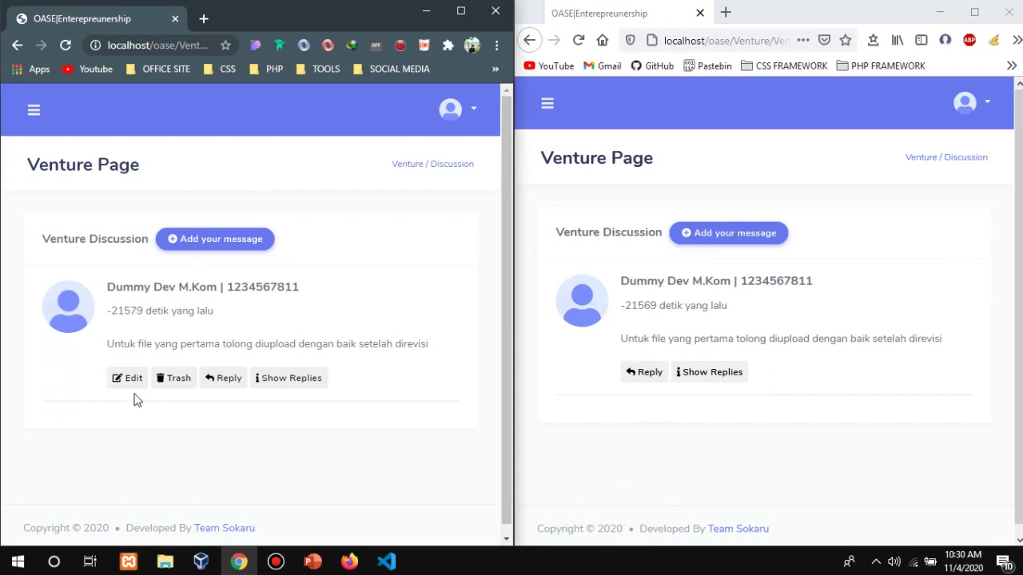
left_click(134, 385)
left_click(155, 218)
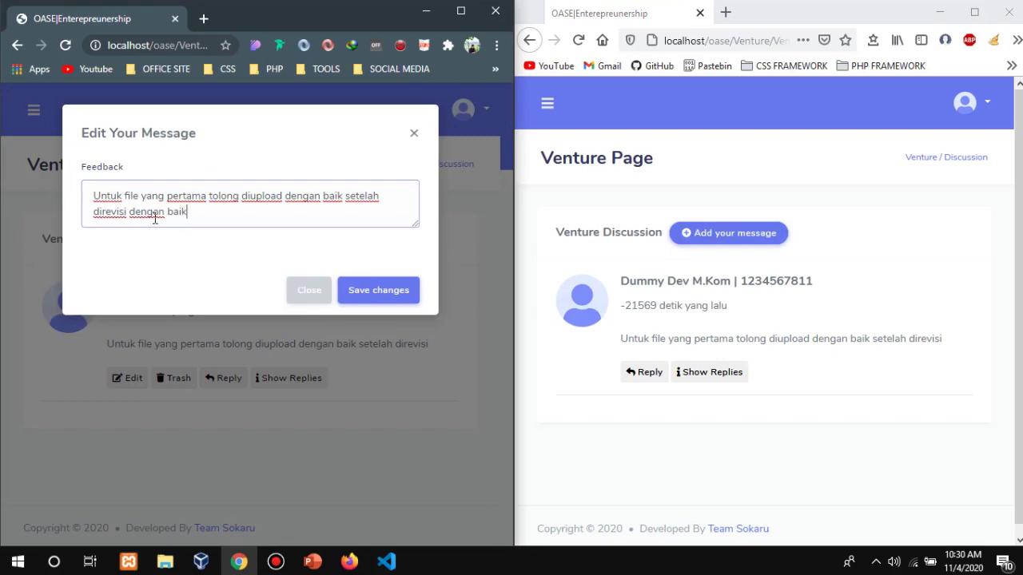
left_click(407, 291)
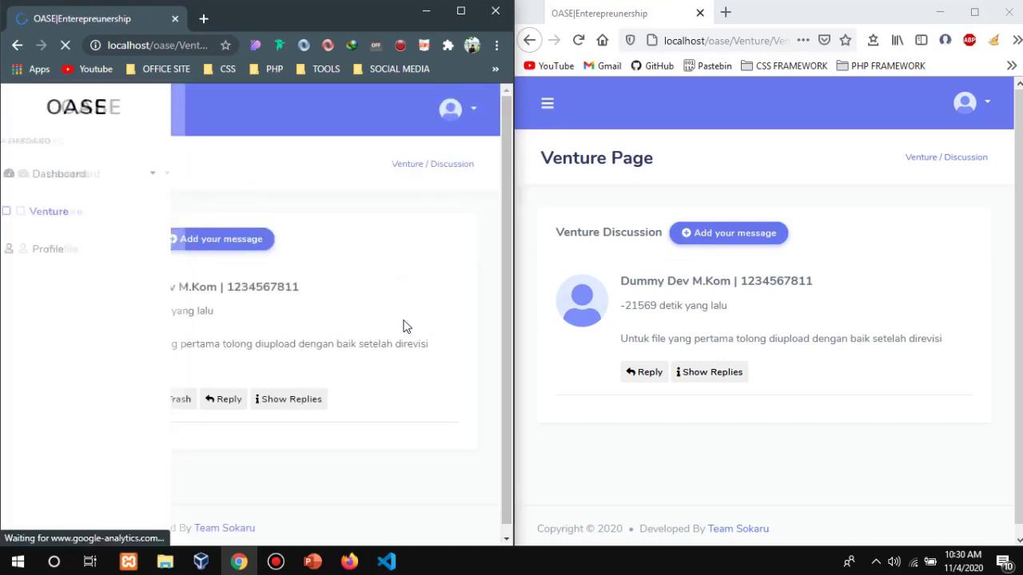
left_click_drag(201, 366, 107, 344)
Start deleting the feedback message but cancel the confirmation, keeping it.
left_click(254, 319)
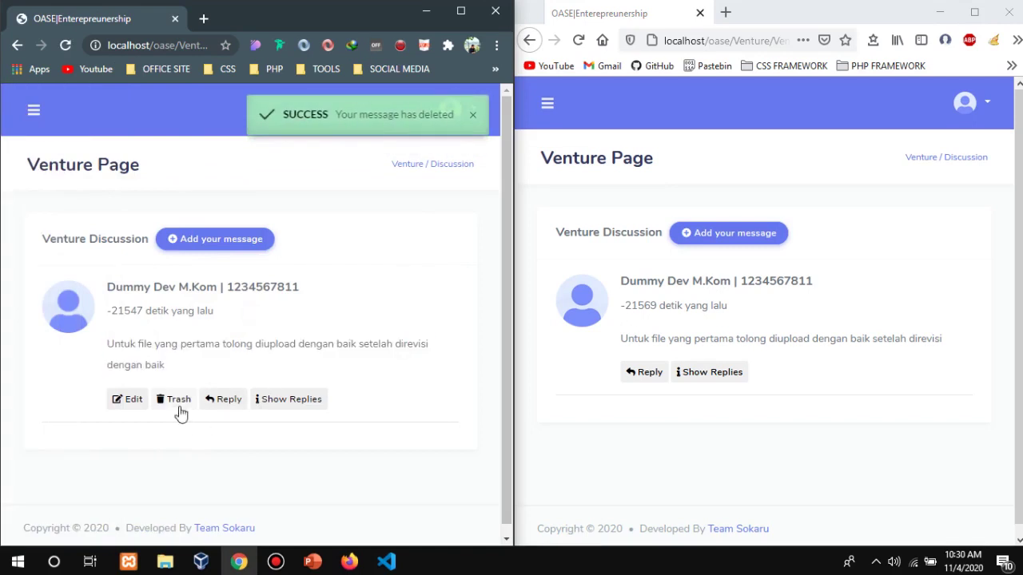
left_click(177, 402)
left_click(342, 237)
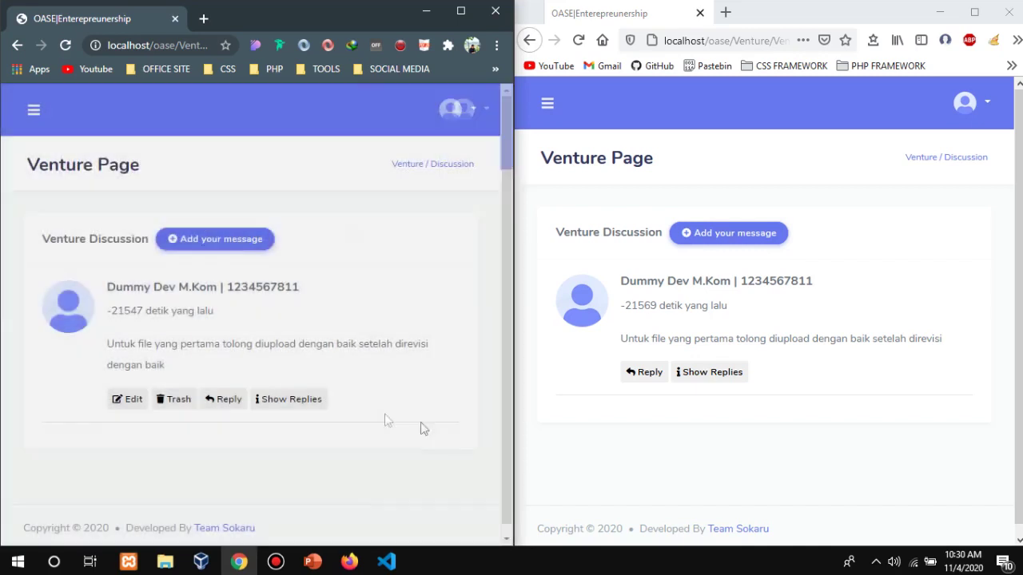
left_click(651, 421)
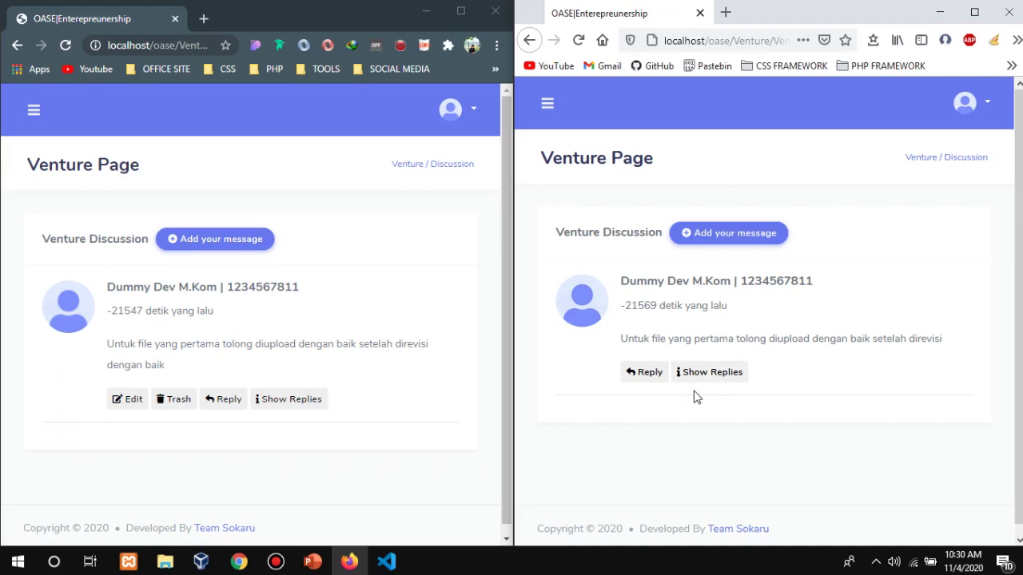
As the student, reply 'baik pak akan kami perbaiki' under the feedback and dismiss the success notice.
left_click(643, 374)
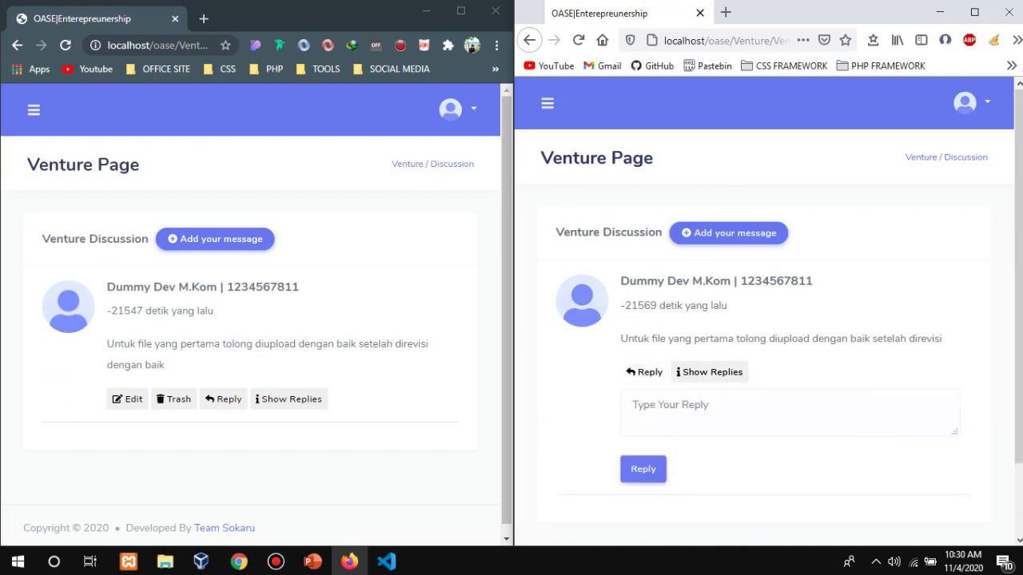
scroll(767, 304, "down", 2)
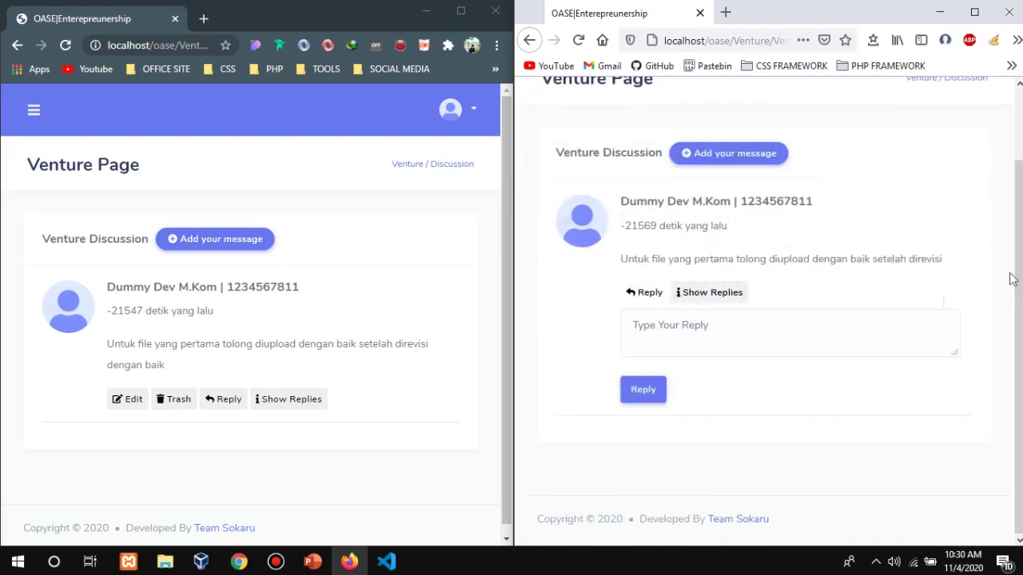
left_click(748, 319)
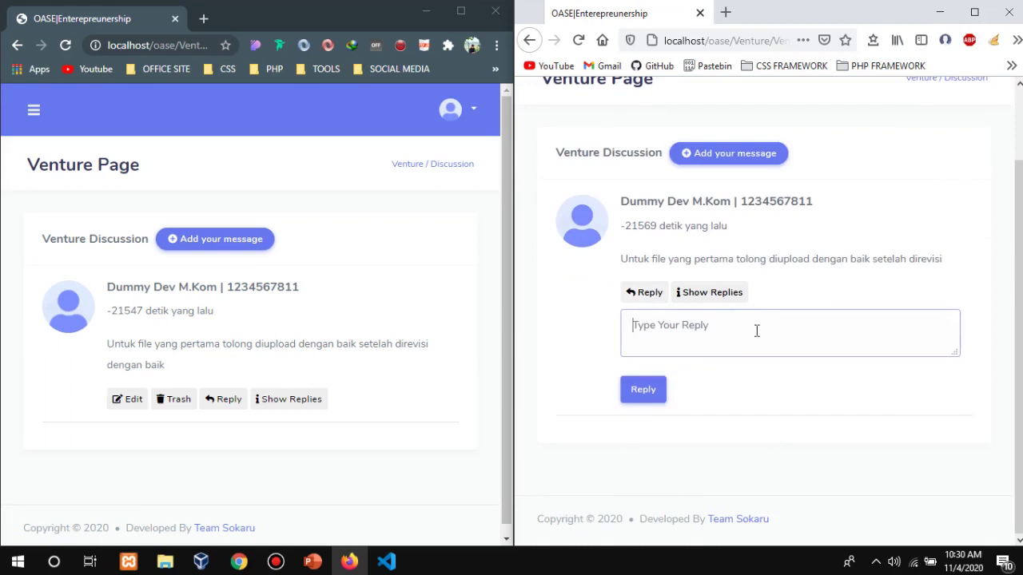
type("baik pak akan kami perbaiki")
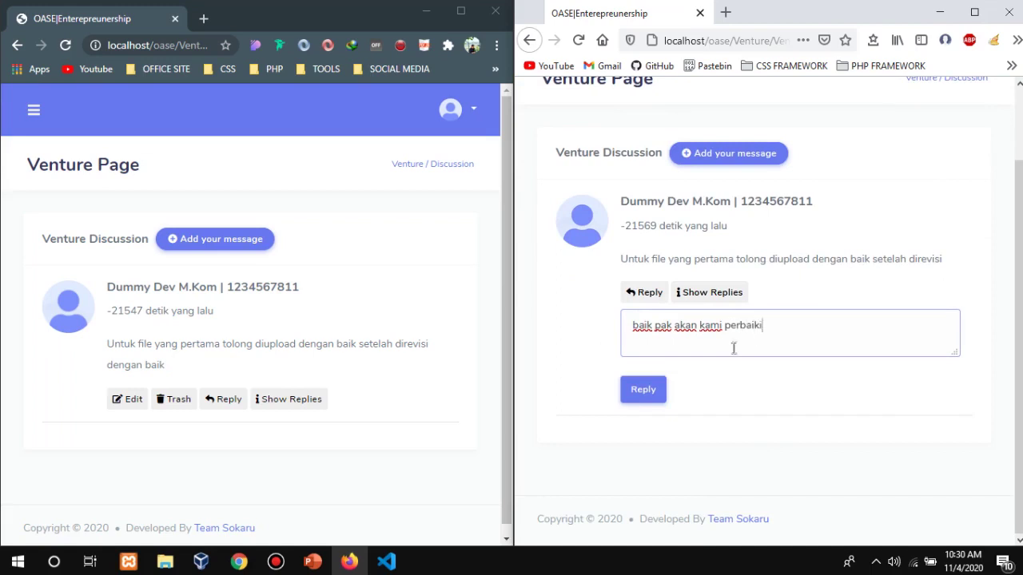
left_click(643, 390)
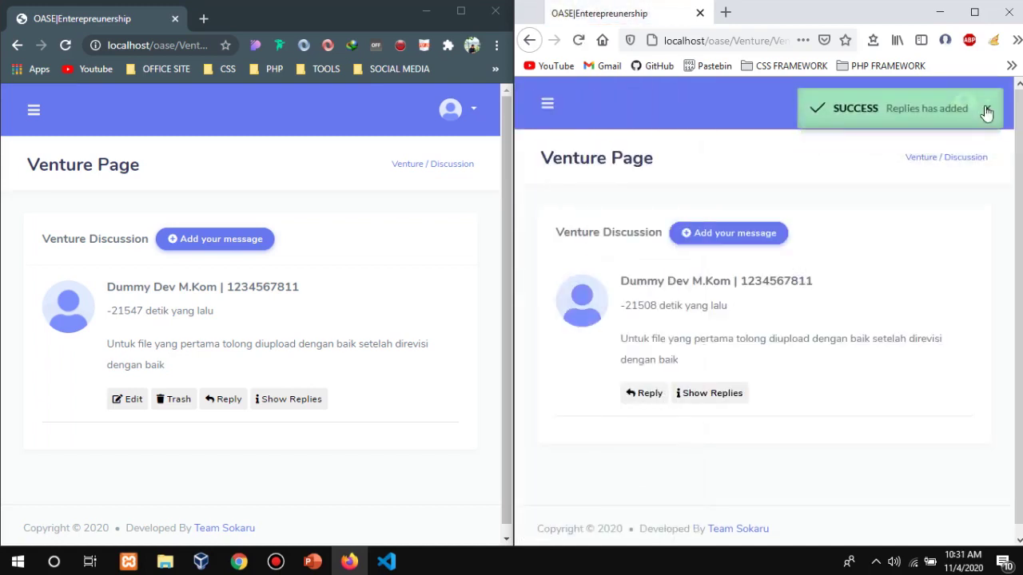
left_click(986, 108)
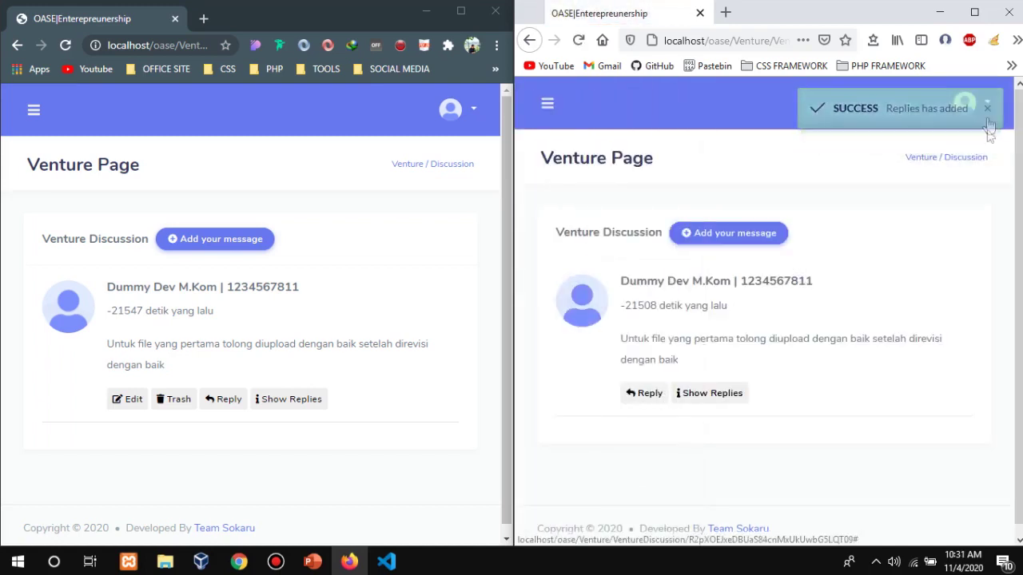
Show the replies under the teacher's feedback and highlight the student's reply 'baik pak akan kami perbaiki'.
left_click(716, 401)
scroll(1019, 195, "down", 3)
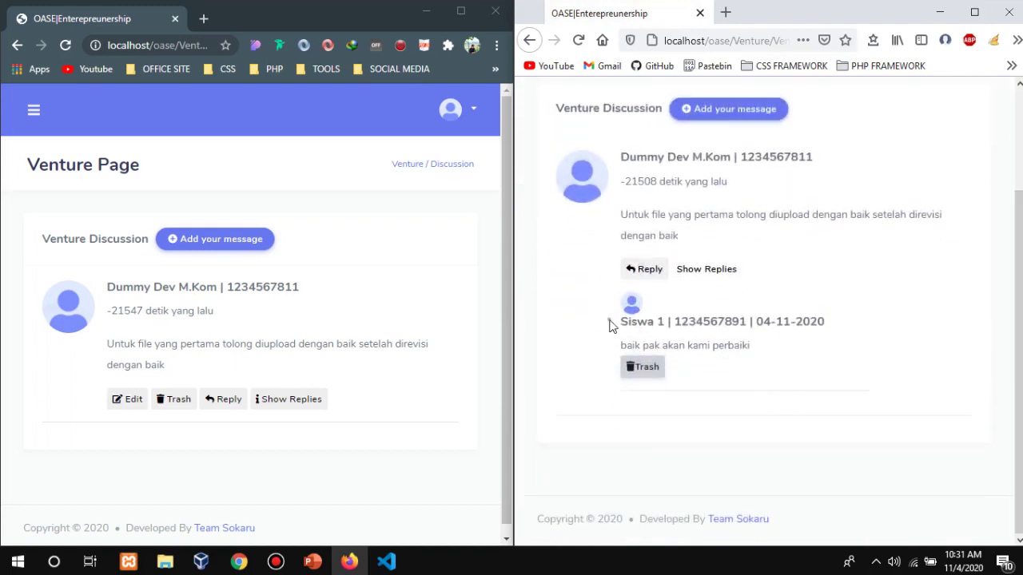
left_click_drag(609, 323, 851, 370)
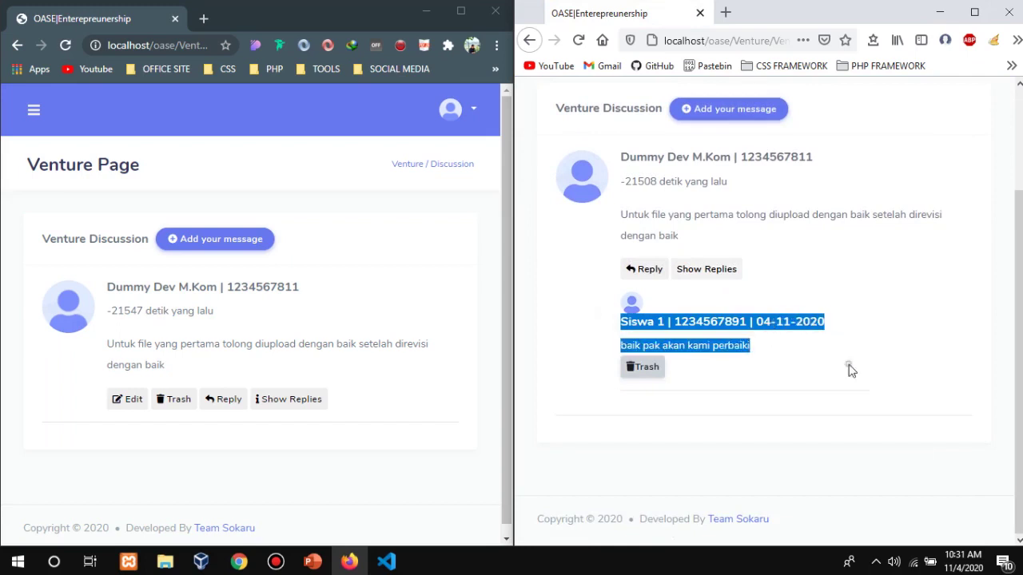
left_click(851, 370)
left_click_drag(829, 326, 629, 331)
left_click(801, 258)
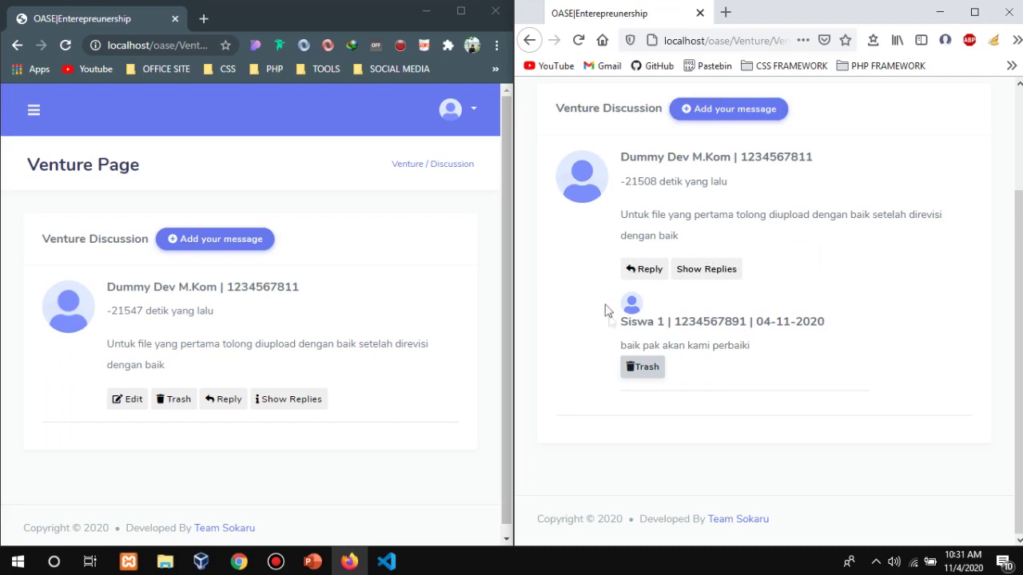
left_click(314, 409)
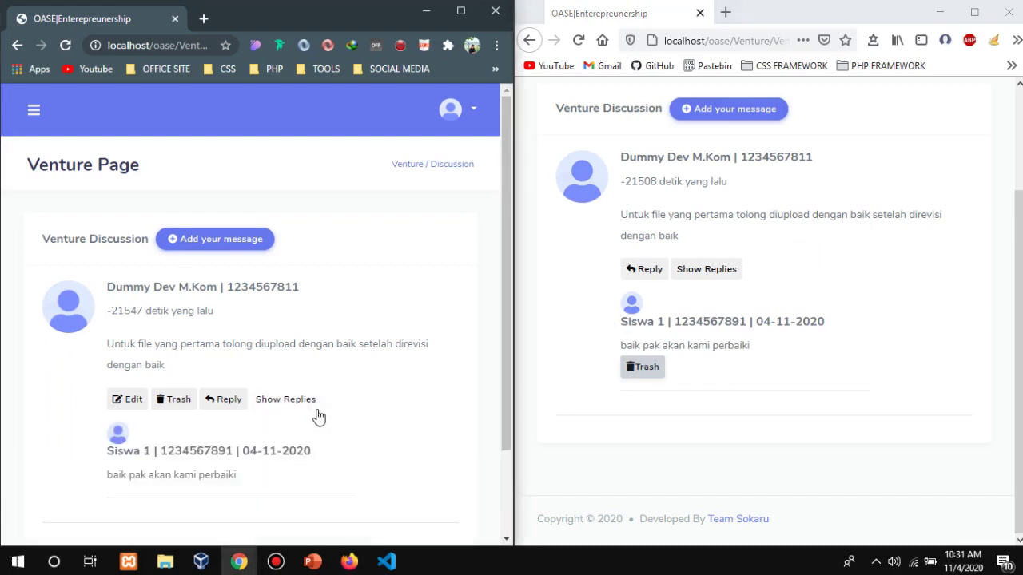
scroll(322, 413, "down", 2)
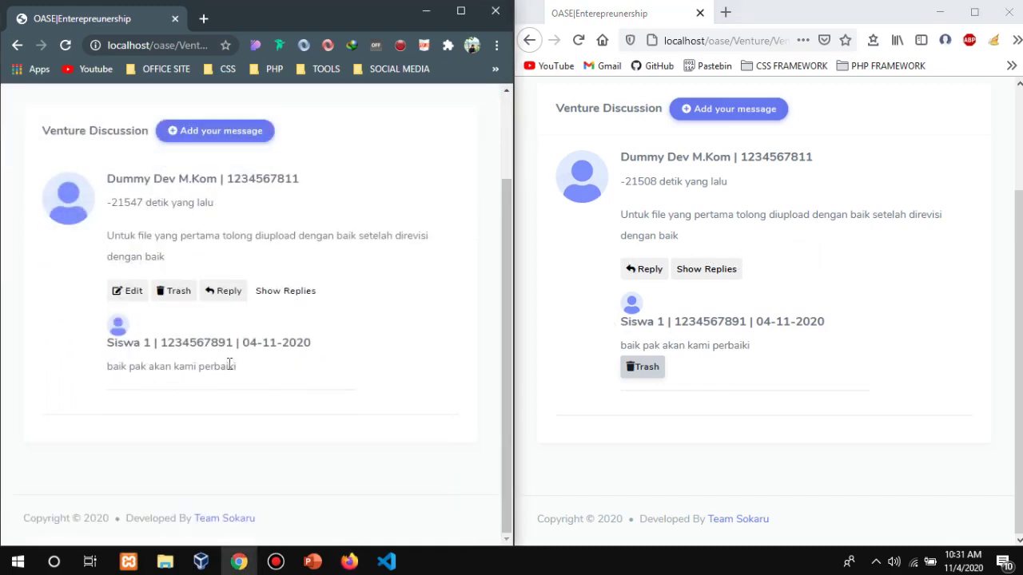
left_click_drag(256, 379, 94, 364)
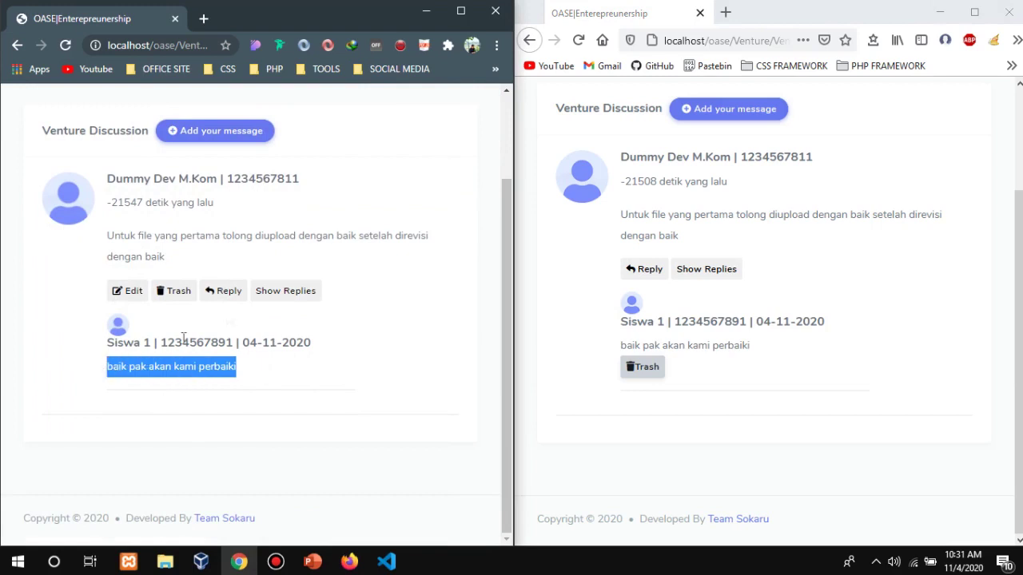
left_click(391, 187)
scroll(753, 397, "up", 3)
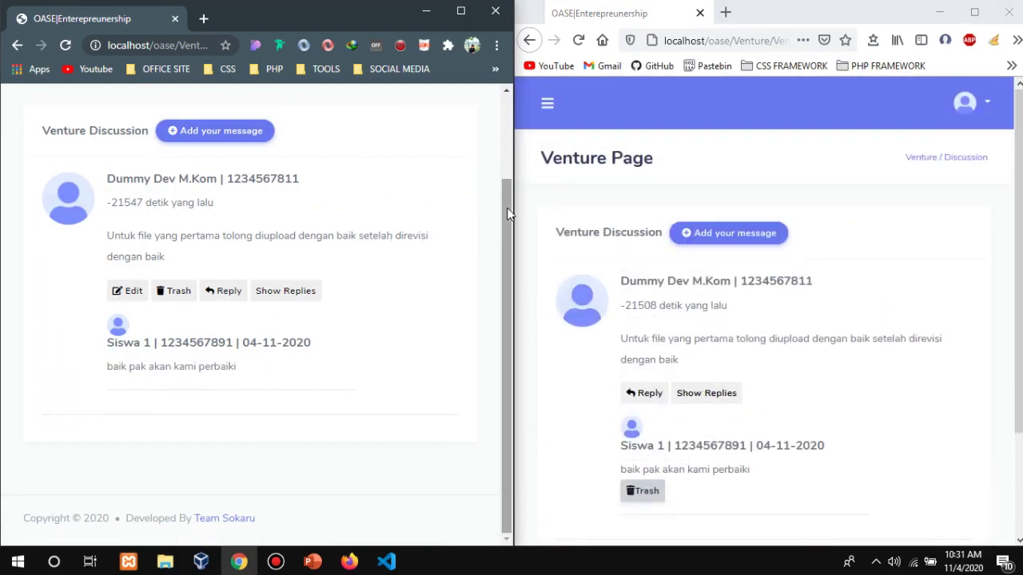
Delete the student's reply 'baik pak akan kami perbaiki' and hide the replies on the teacher's page.
scroll(509, 234, "up", 2)
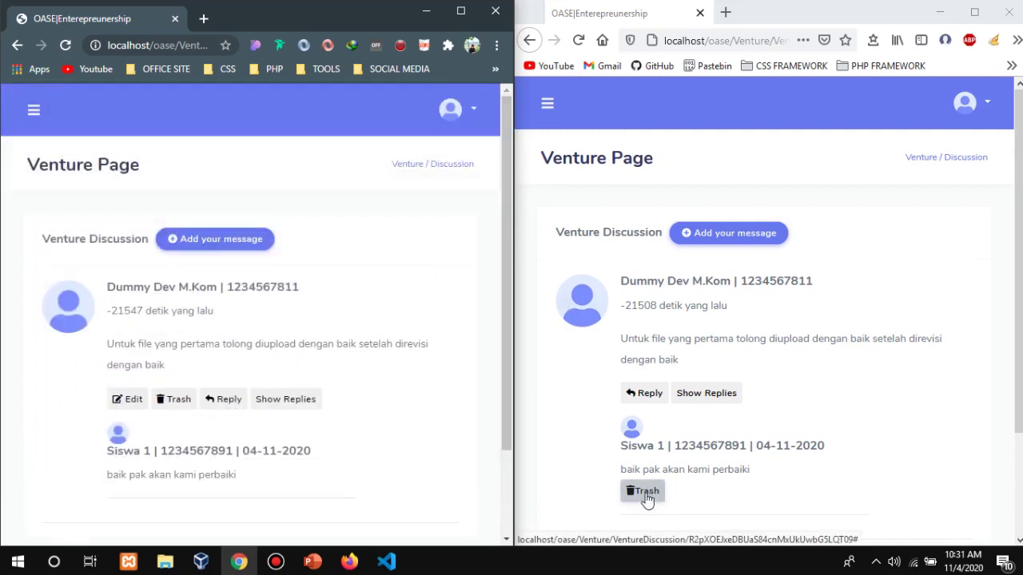
left_click(644, 496)
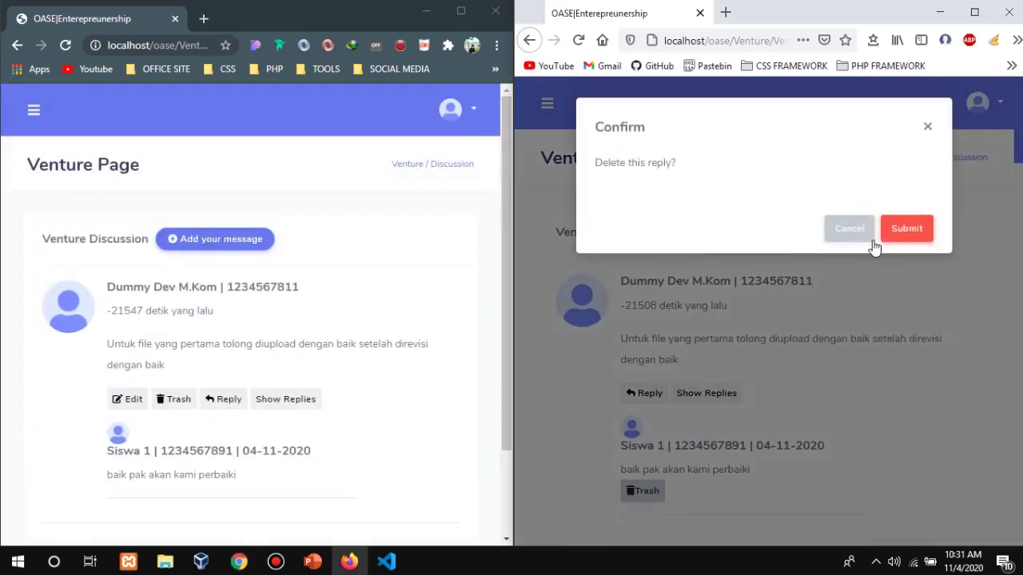
left_click(905, 232)
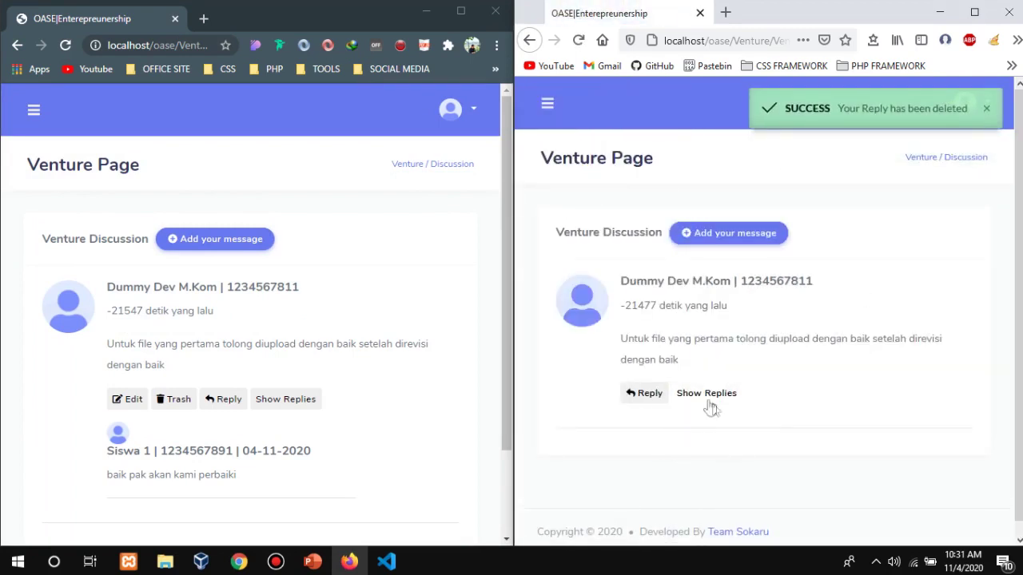
left_click(269, 406)
left_click(269, 406)
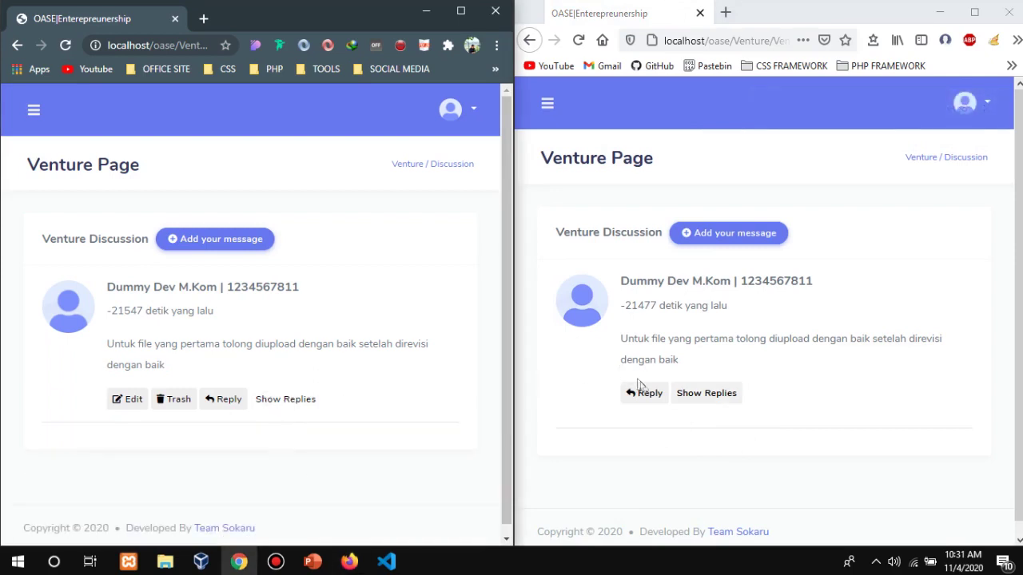
As the student, reply 'baik pak terimakasih responnya' under the teacher's message.
left_click(709, 395)
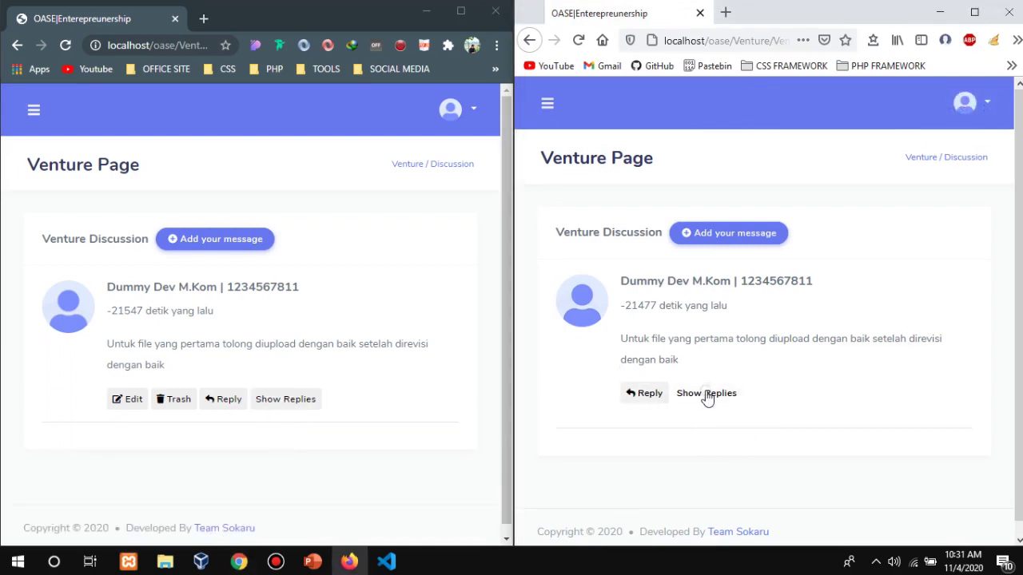
left_click(680, 400)
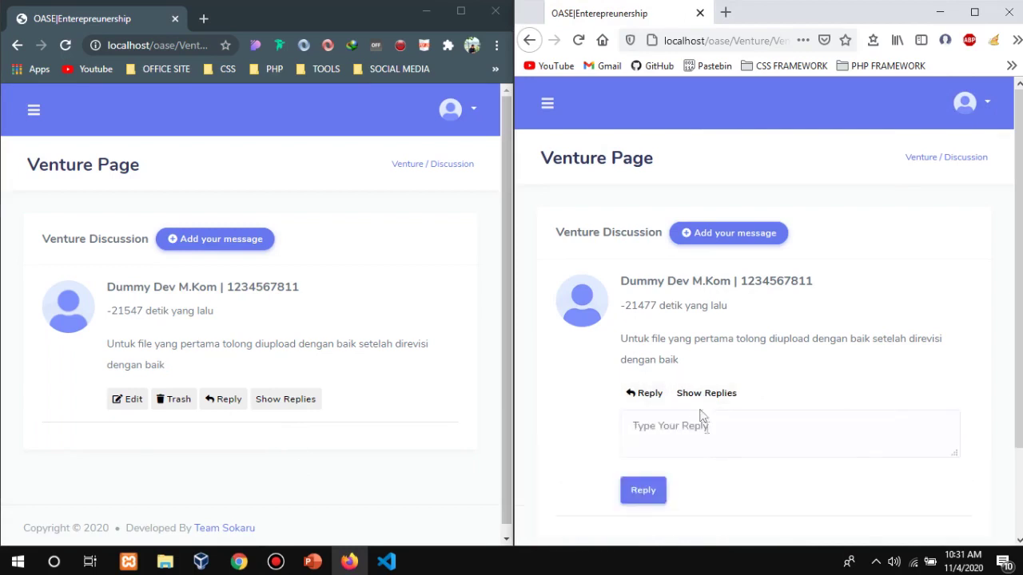
left_click(713, 450)
type("oke p")
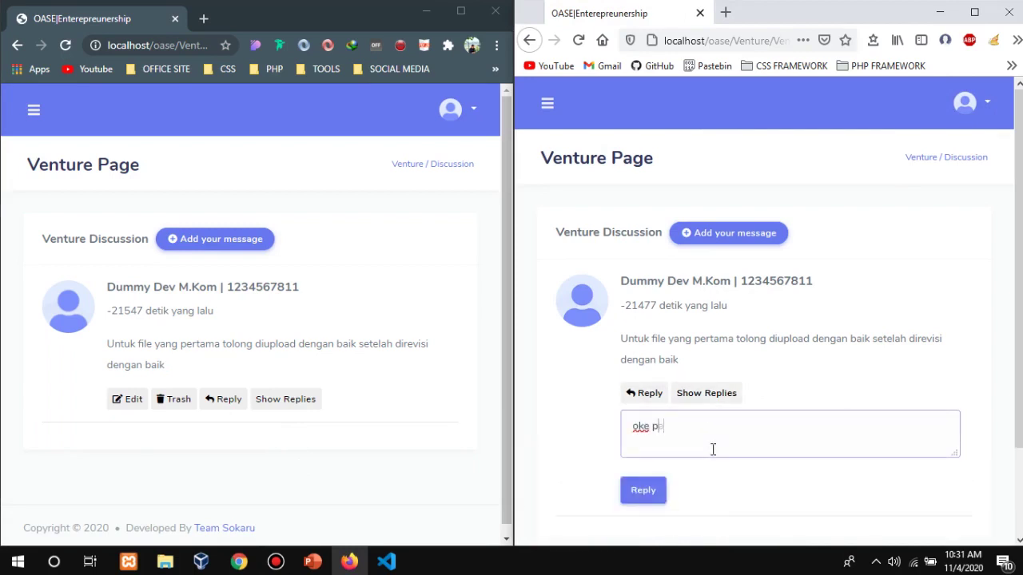
key("BackSpace")
key("BackSpace")
type("baik pak terimakasih responnya")
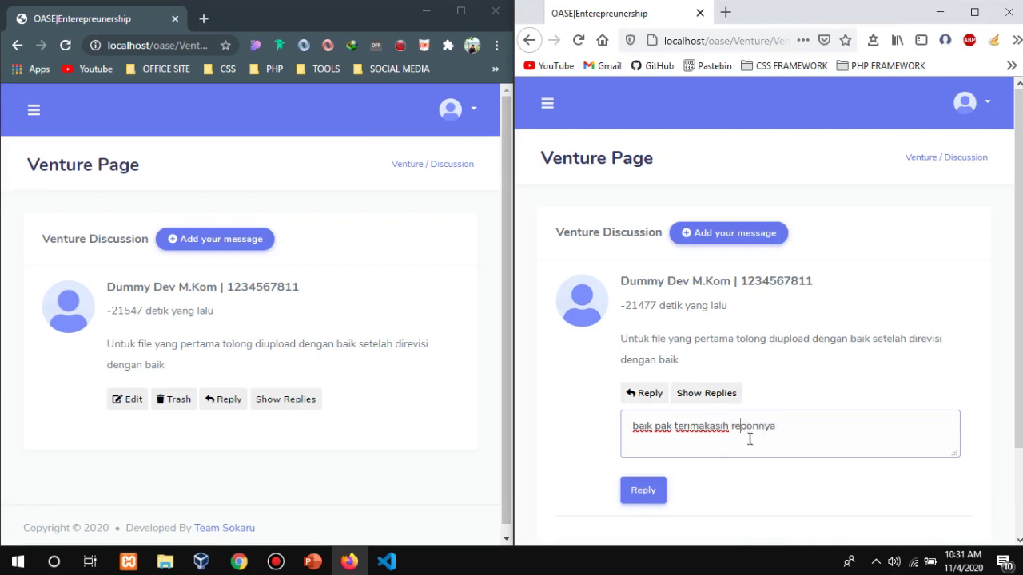
type("s")
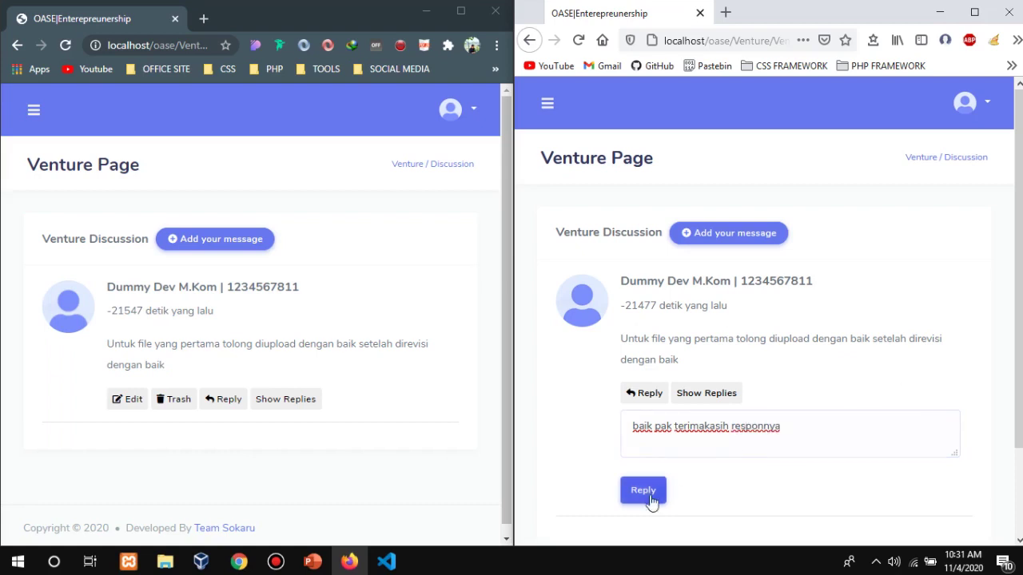
left_click(651, 495)
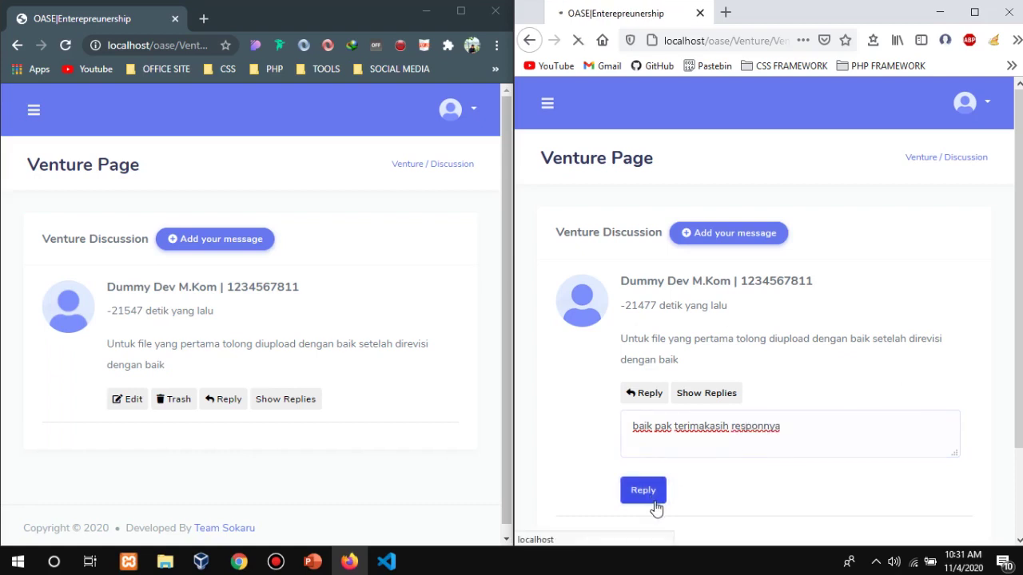
Show the replies to check the new reply's author details, then reload the teacher's page.
left_click(707, 393)
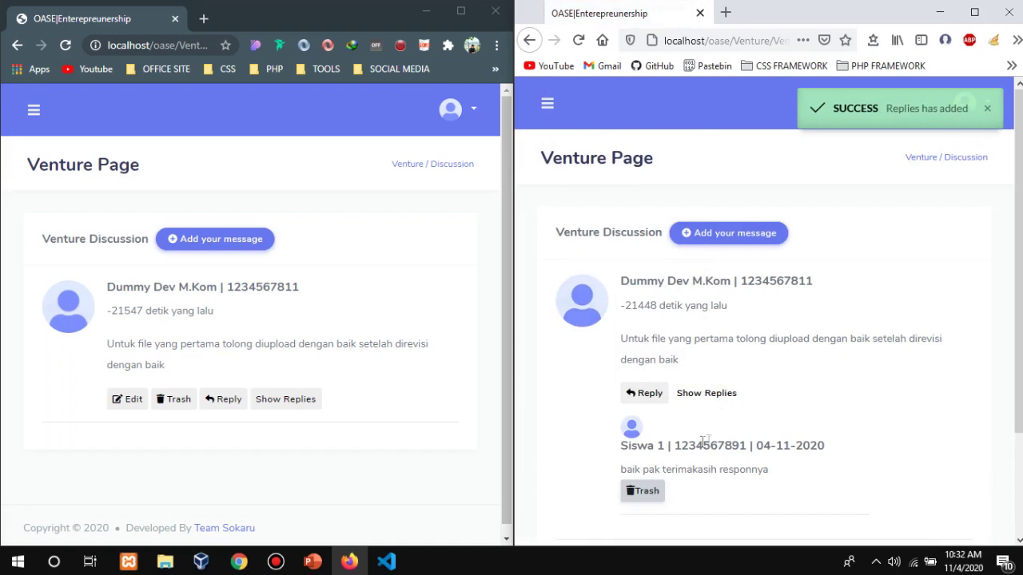
left_click_drag(622, 446, 668, 446)
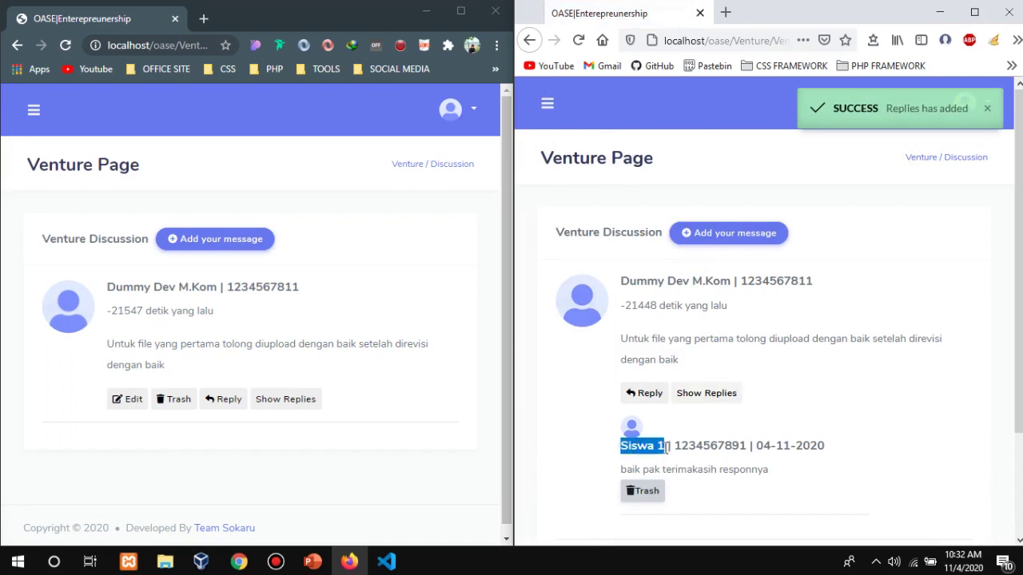
left_click(694, 445)
double_click(695, 445)
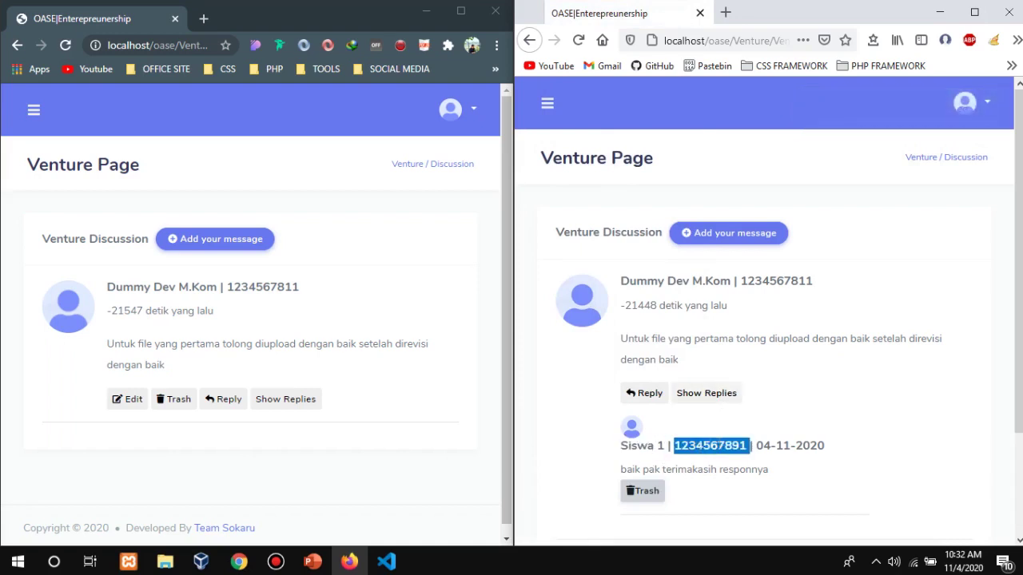
left_click(874, 427)
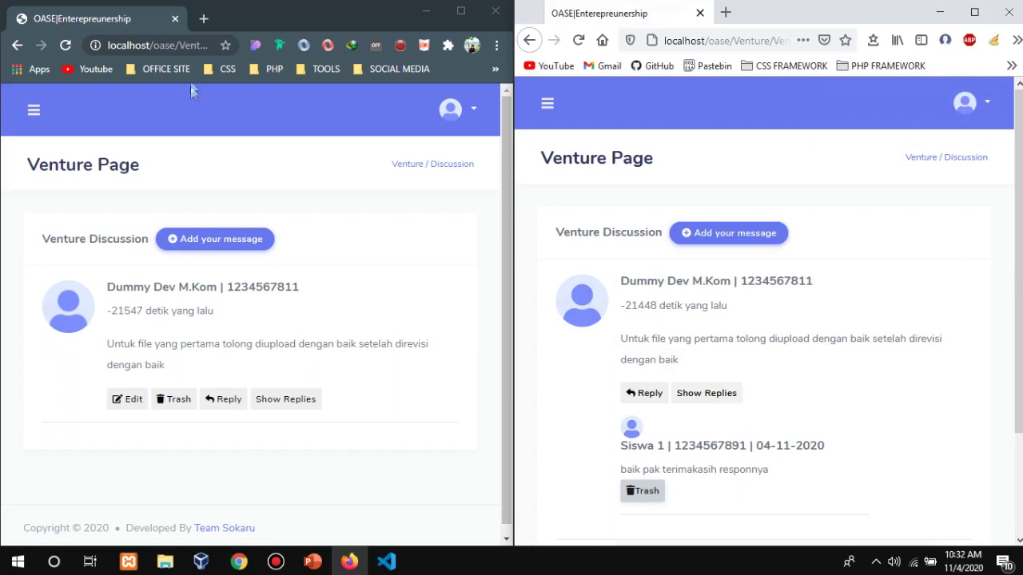
left_click(67, 46)
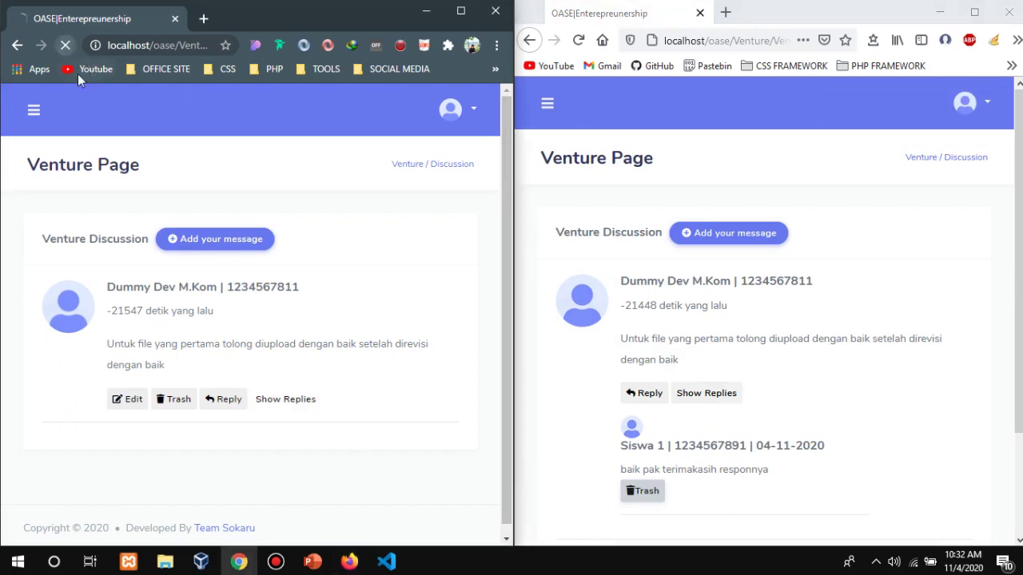
As the teacher, reply 'jangan lupa segera diupload' under the discussion message.
left_click(266, 403)
scroll(312, 397, "down", 2)
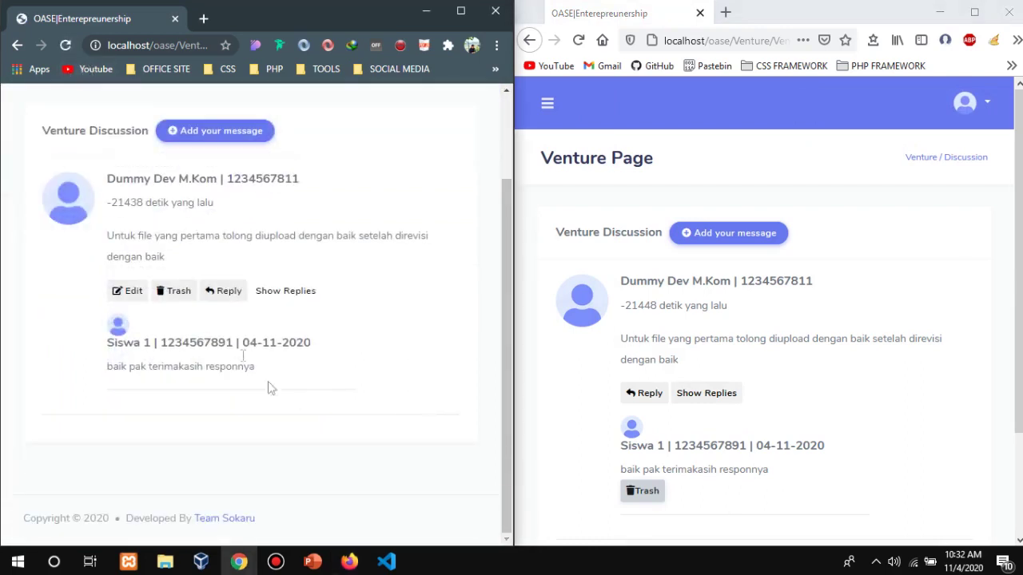
left_click(223, 293)
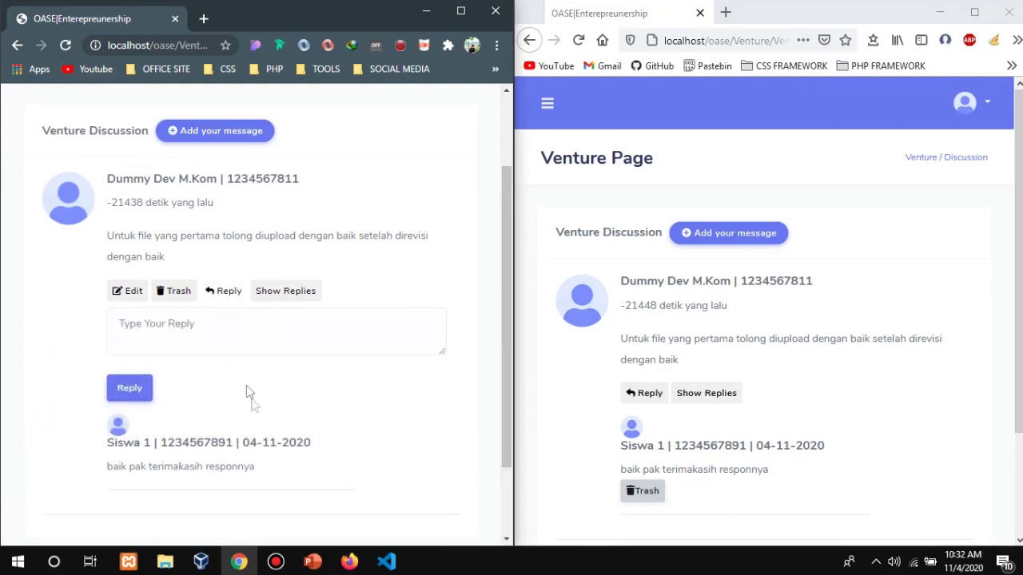
left_click(256, 344)
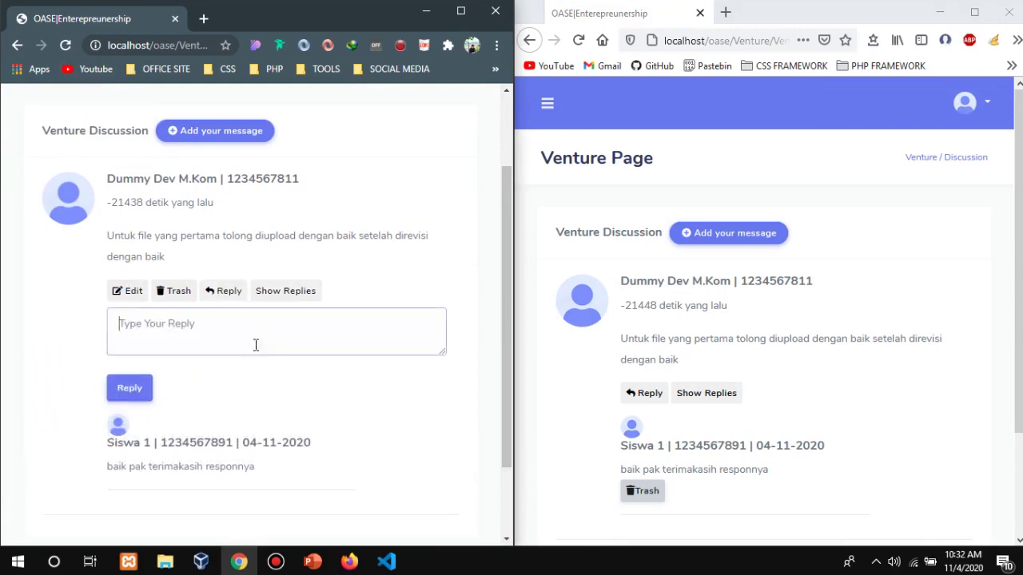
type("jangan lupa segera diupload")
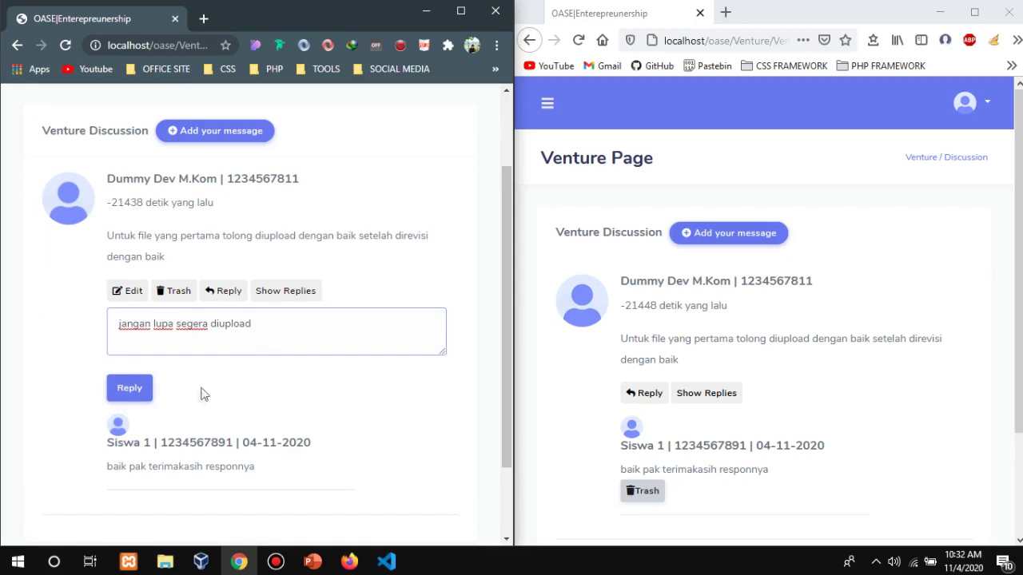
left_click(131, 388)
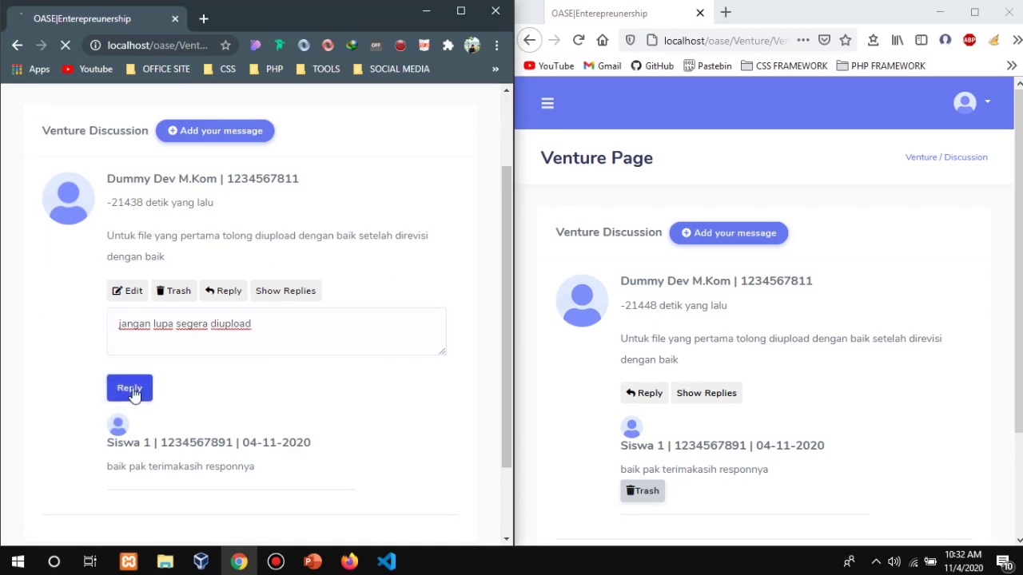
Show all replies to verify 'jangan lupa segera diupload' appears beneath the student's reply.
left_click(278, 398)
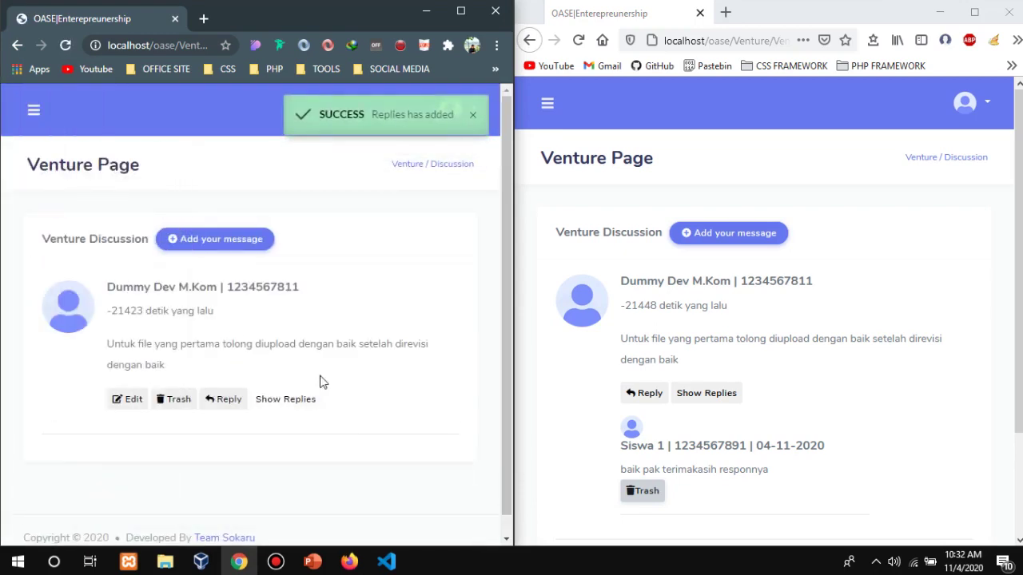
scroll(311, 382, "down", 3)
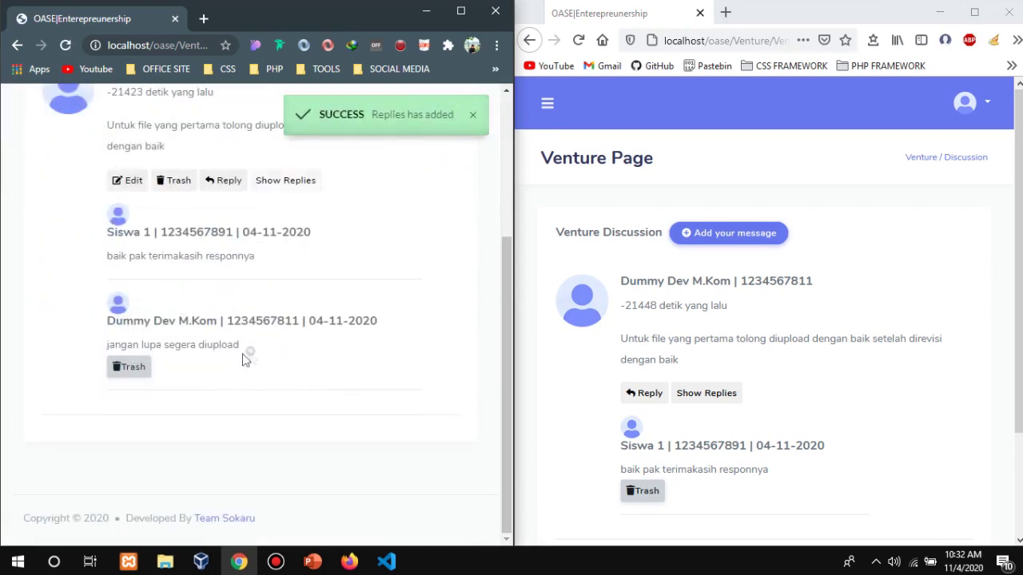
left_click_drag(242, 346, 104, 347)
left_click(171, 376)
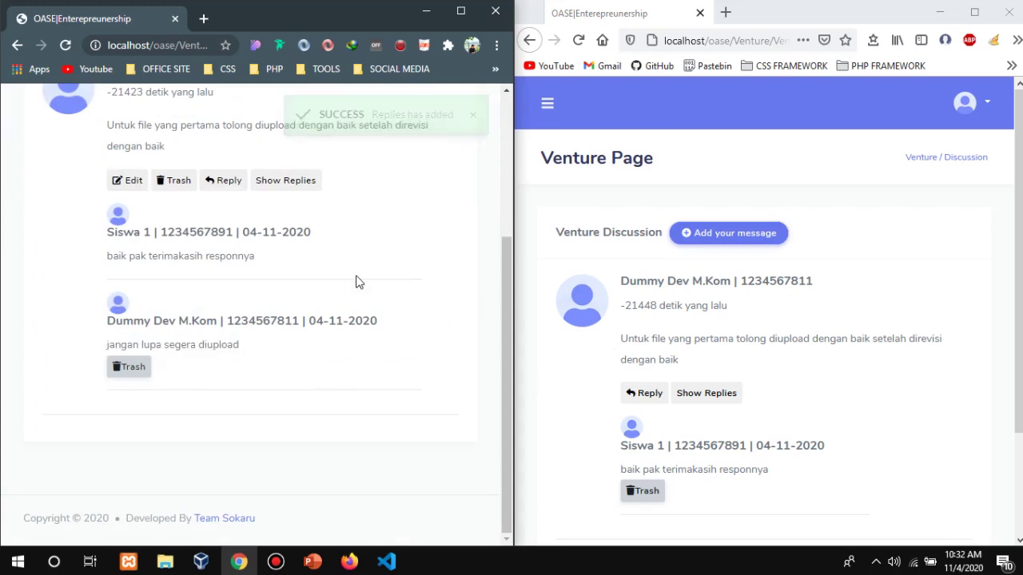
scroll(388, 288, "up", 3)
scroll(343, 302, "down", 3)
scroll(339, 304, "up", 3)
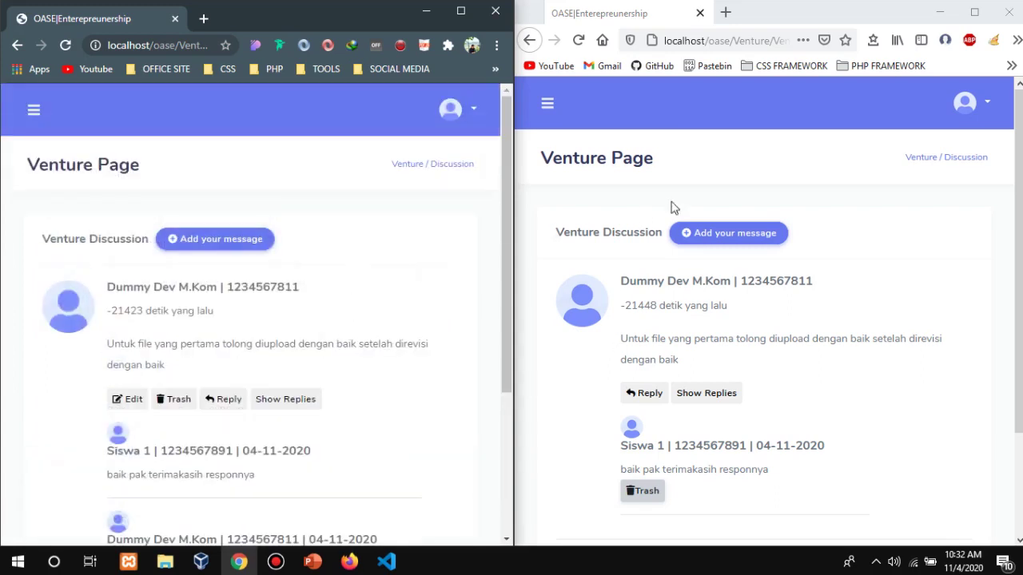
Reload the student's page and post the new message 'pak file kedua sudah diupload'.
left_click(749, 191)
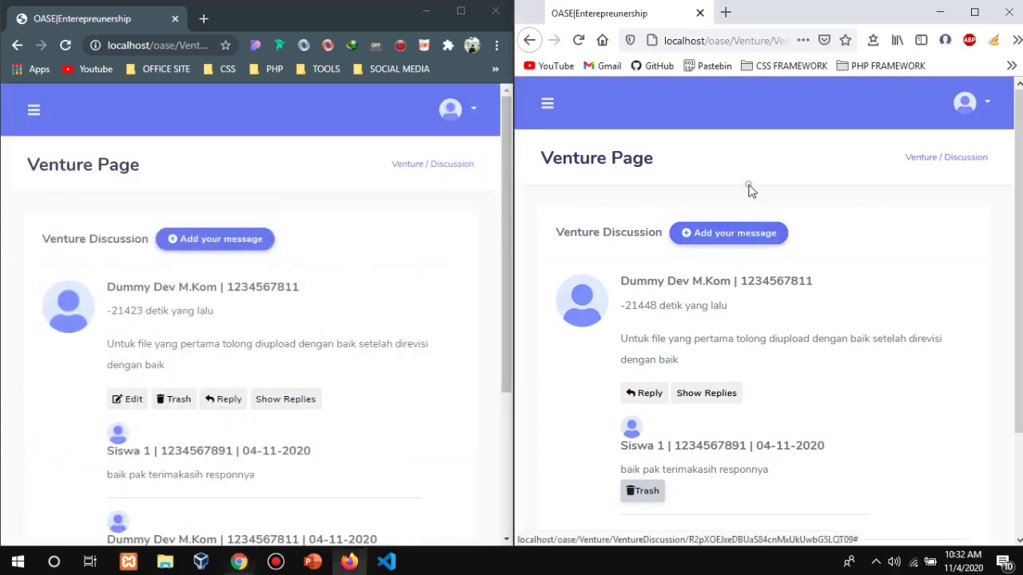
left_click(579, 40)
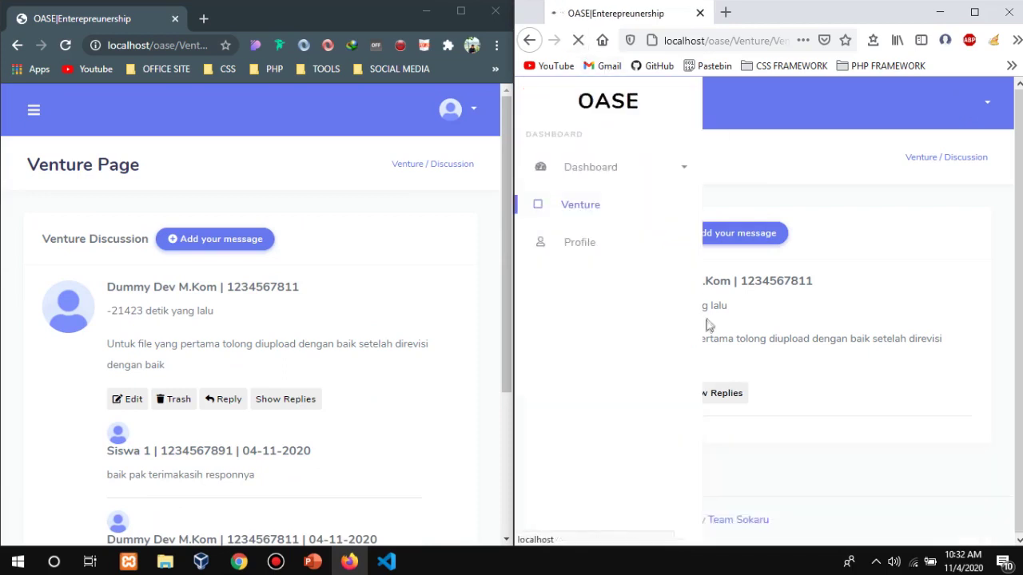
left_click(725, 233)
left_click(722, 214)
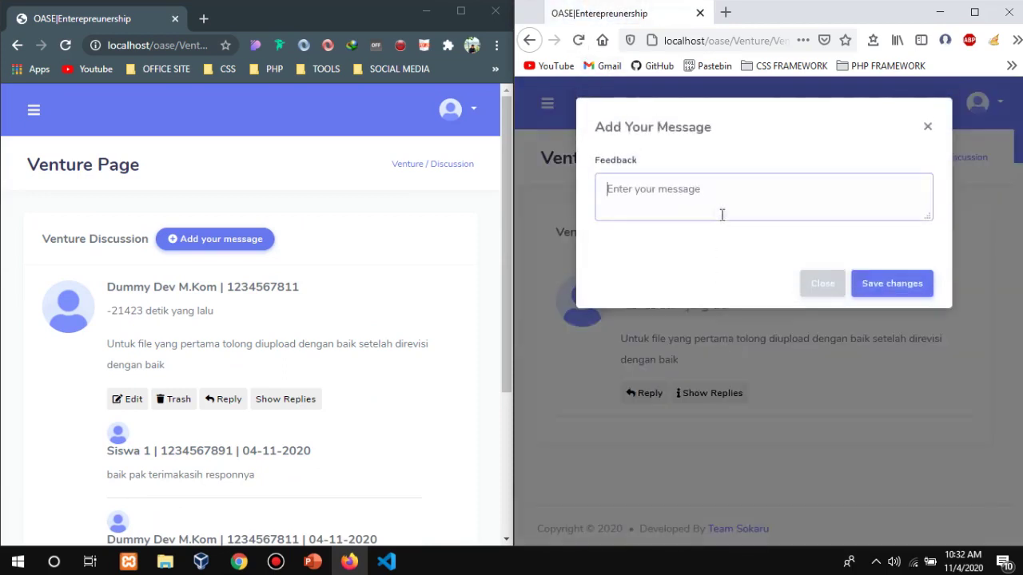
type("pak file kedua sudah diupload")
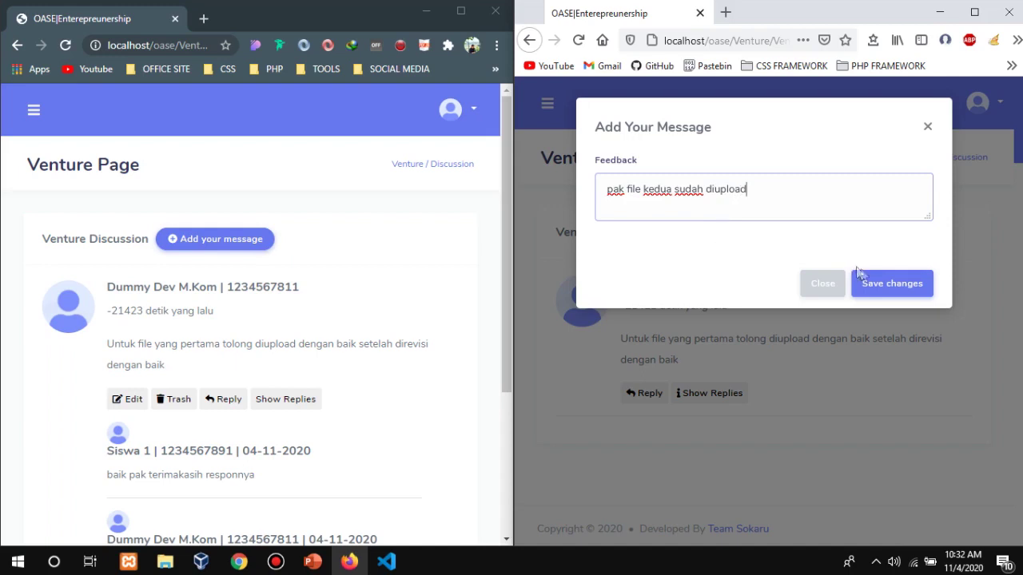
left_click(860, 275)
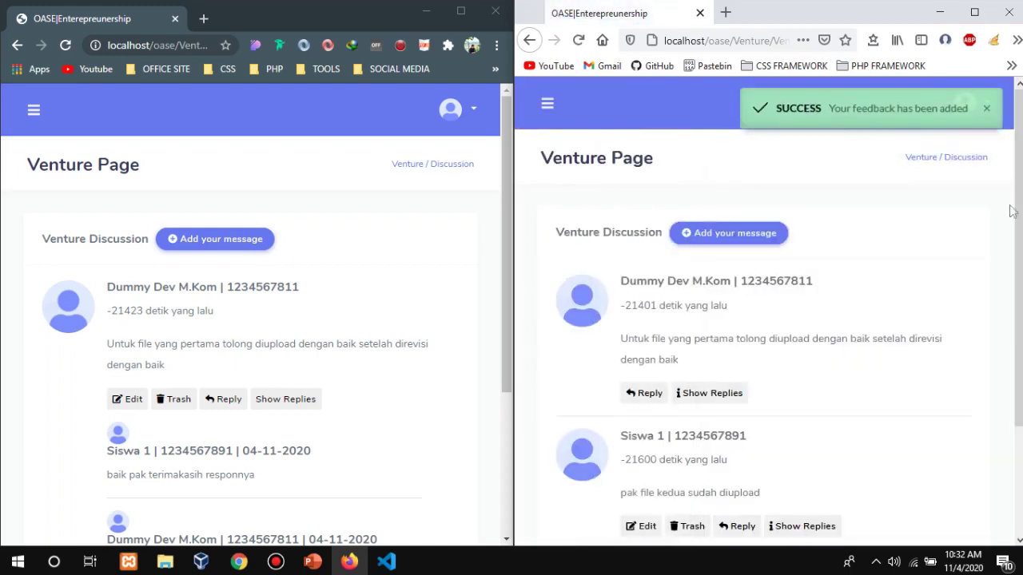
Check the new message's author and posting time in the discussion list.
left_click_drag(1017, 208, 1017, 280)
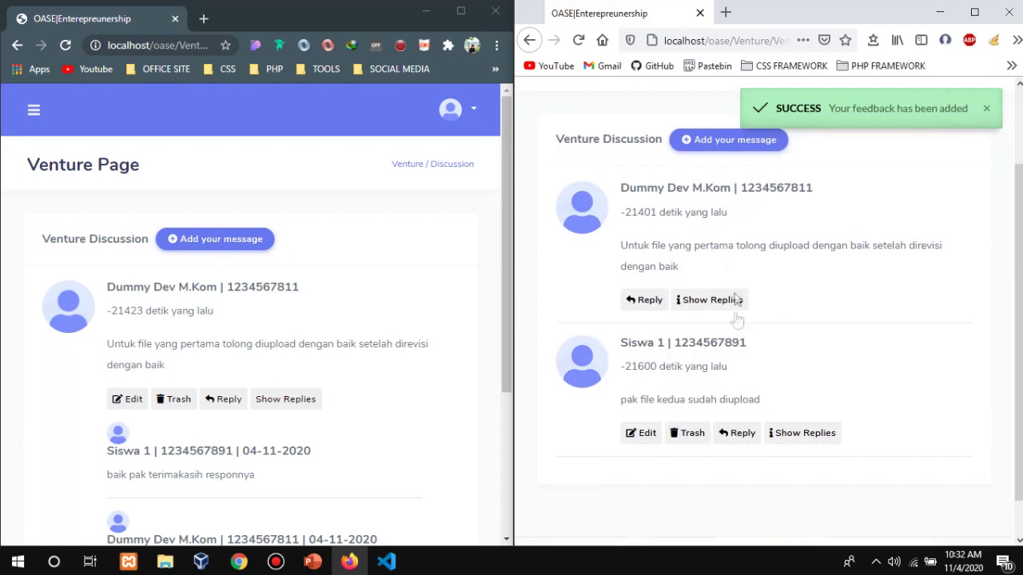
left_click_drag(780, 378, 584, 334)
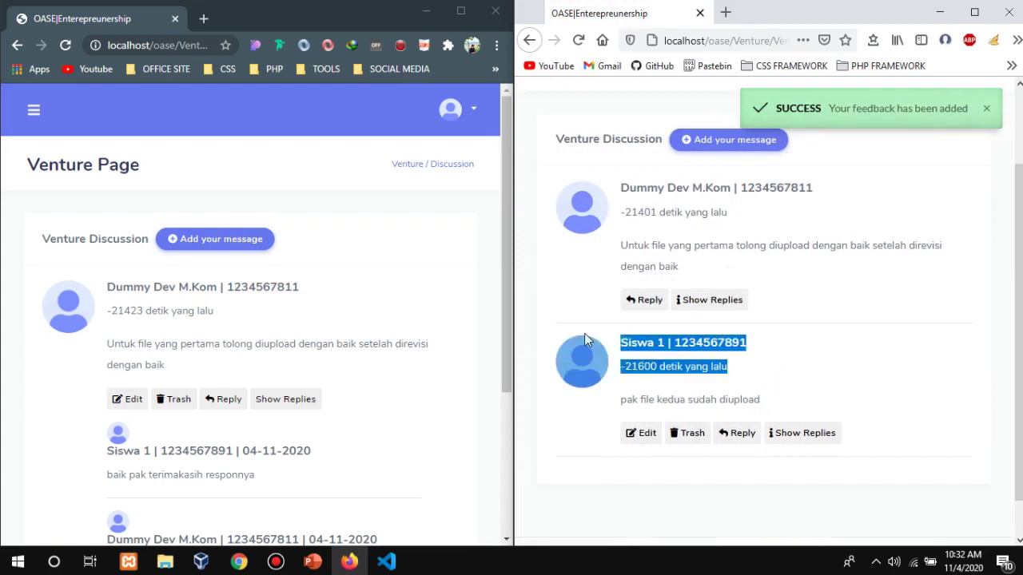
left_click(870, 379)
scroll(347, 293, "down", 3)
scroll(240, 216, "up", 3)
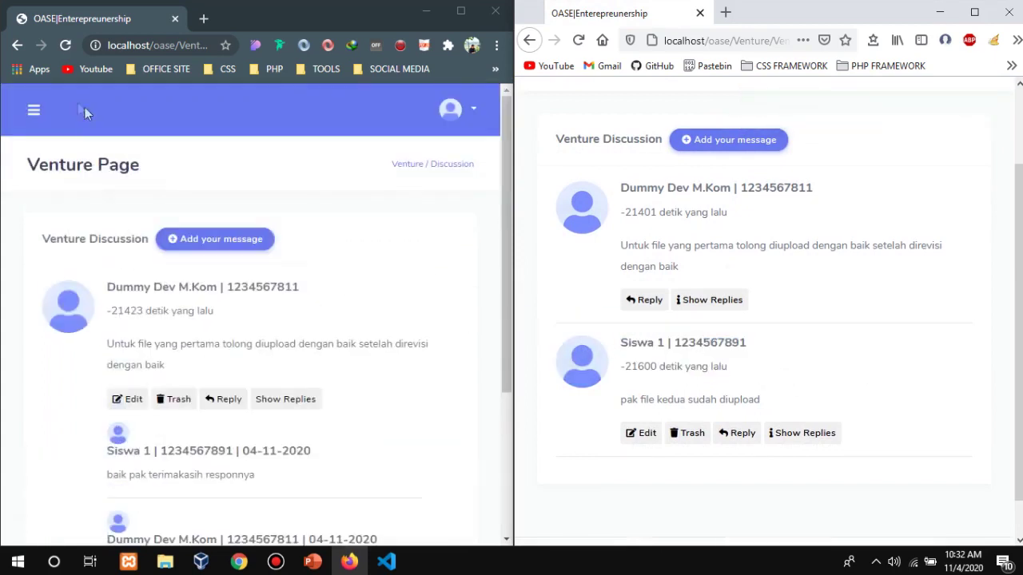
As the teacher, reply 'oke segera saya periksa' to the student's new message.
left_click(65, 46)
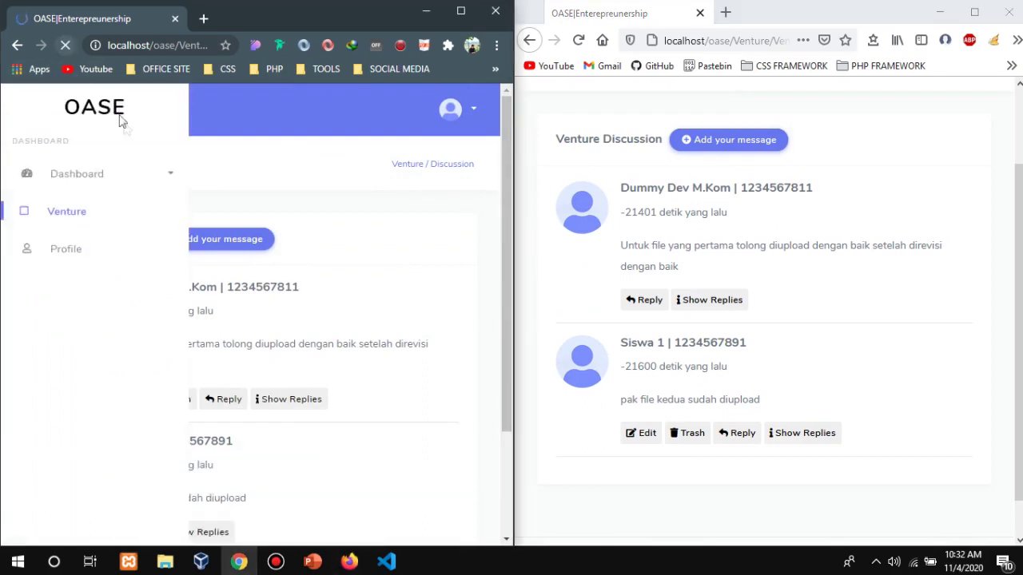
scroll(167, 200, "down", 3)
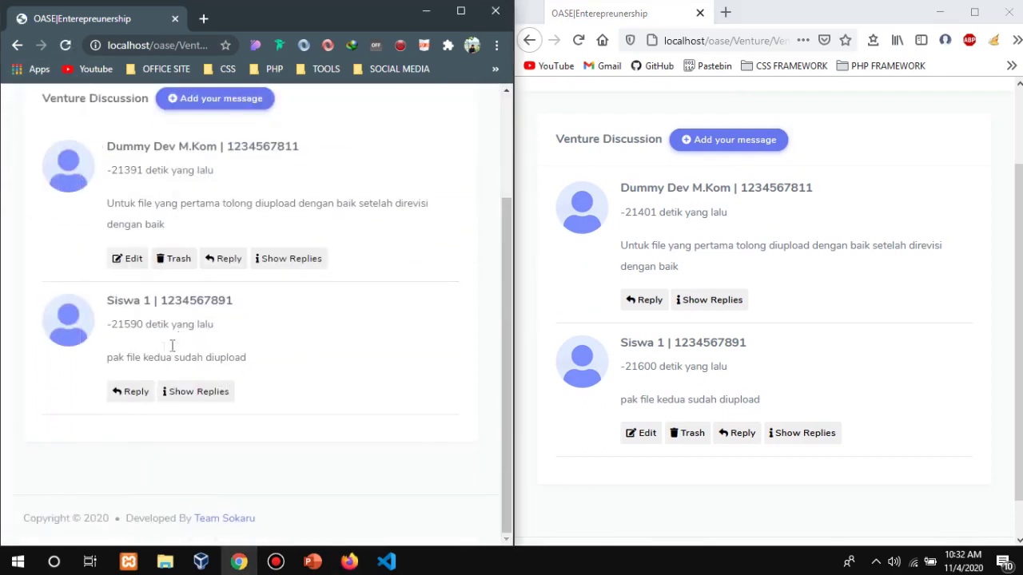
left_click(139, 393)
scroll(213, 391, "down", 2)
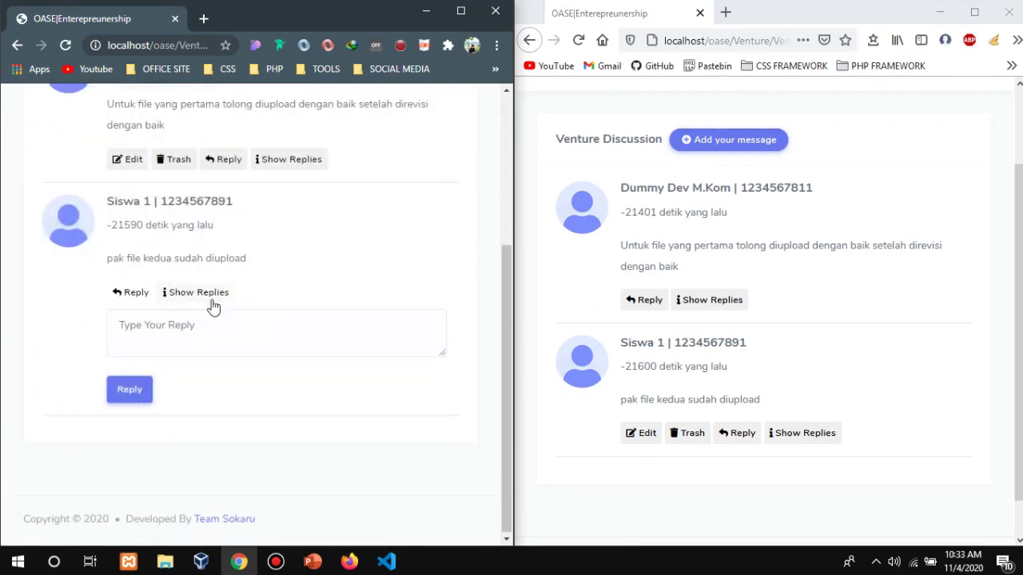
left_click(224, 326)
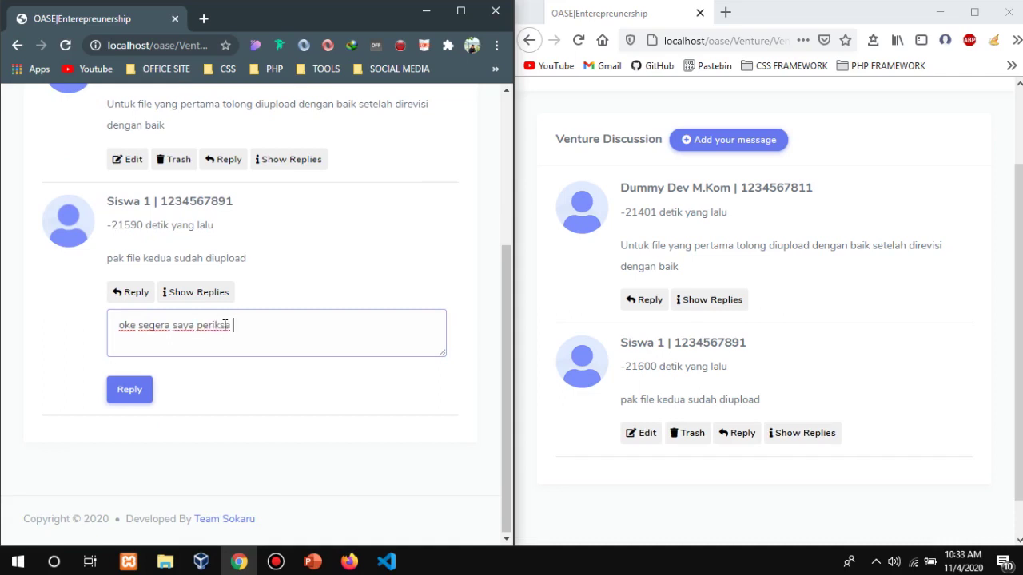
type("oke segera saya periksa")
left_click(146, 399)
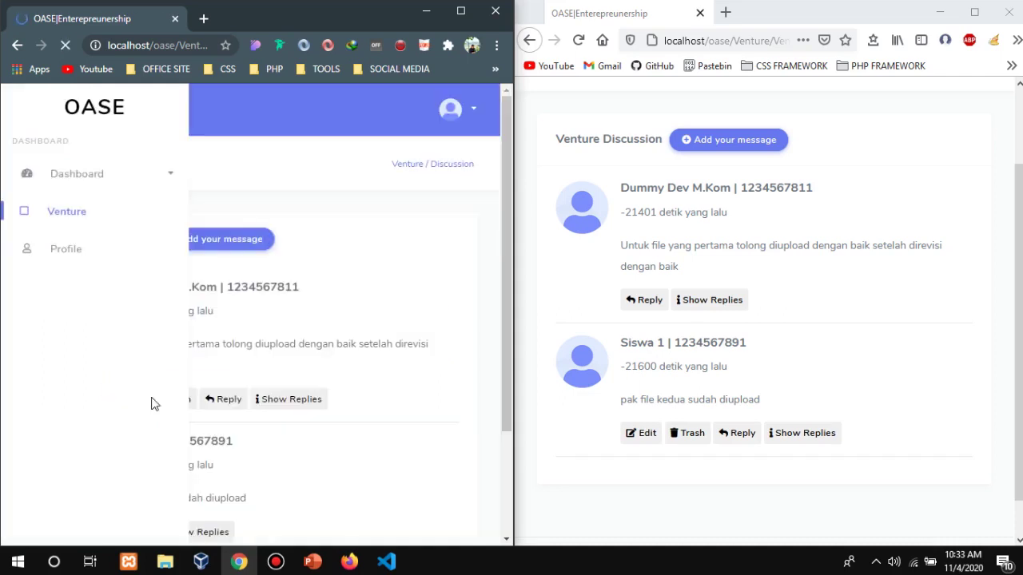
In the student's window, show the replies so the teacher's answer appears under the message.
scroll(304, 343, "down", 2)
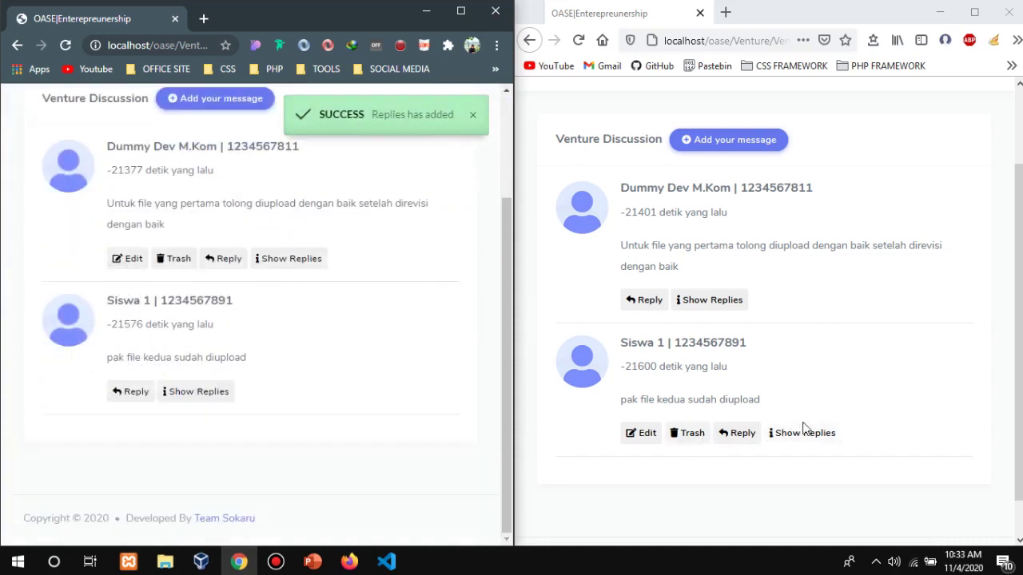
left_click(799, 443)
left_click(799, 438)
scroll(799, 441, "down", 3)
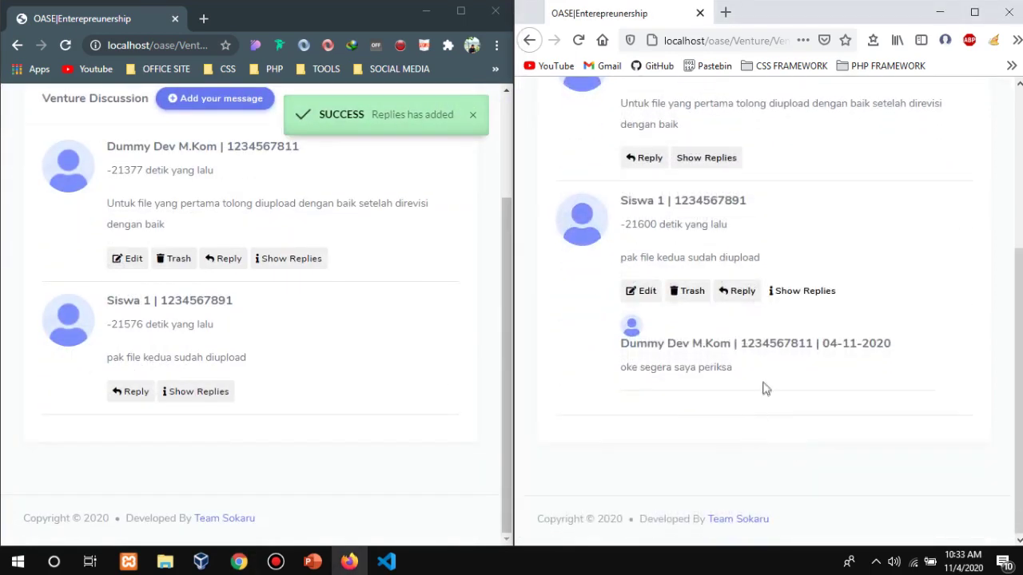
left_click_drag(764, 376, 594, 367)
Post the student's reply 'terima kasih pak' under their 'pak file kedua sudah diupload' message.
left_click(765, 413)
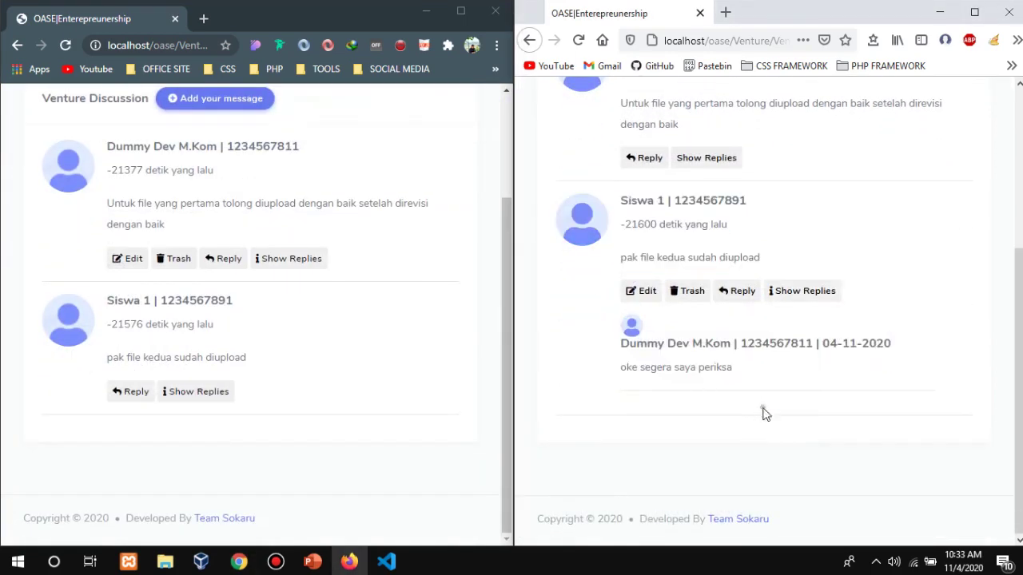
left_click(740, 294)
scroll(727, 352, "down", 2)
left_click(709, 238)
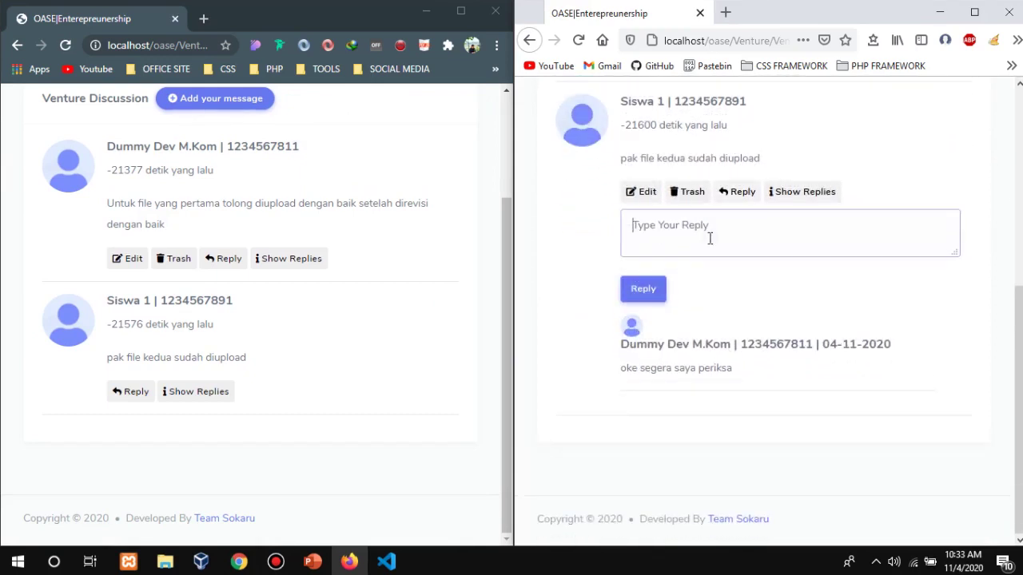
type("terima kasih pak")
left_click(654, 294)
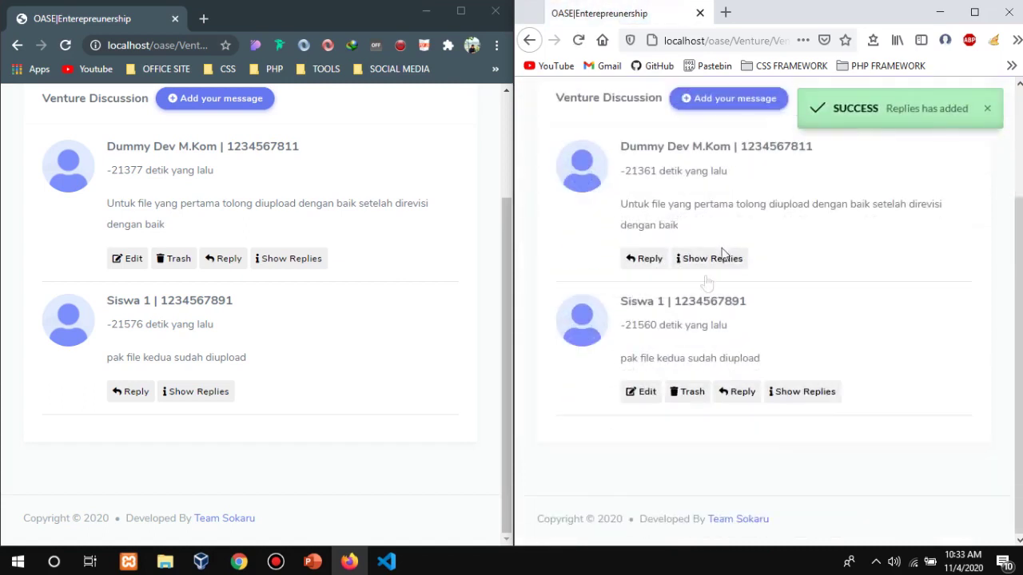
Show the thread's replies, then begin deleting the 'terima kasih pak' reply.
left_click(791, 392)
scroll(802, 382, "down", 2)
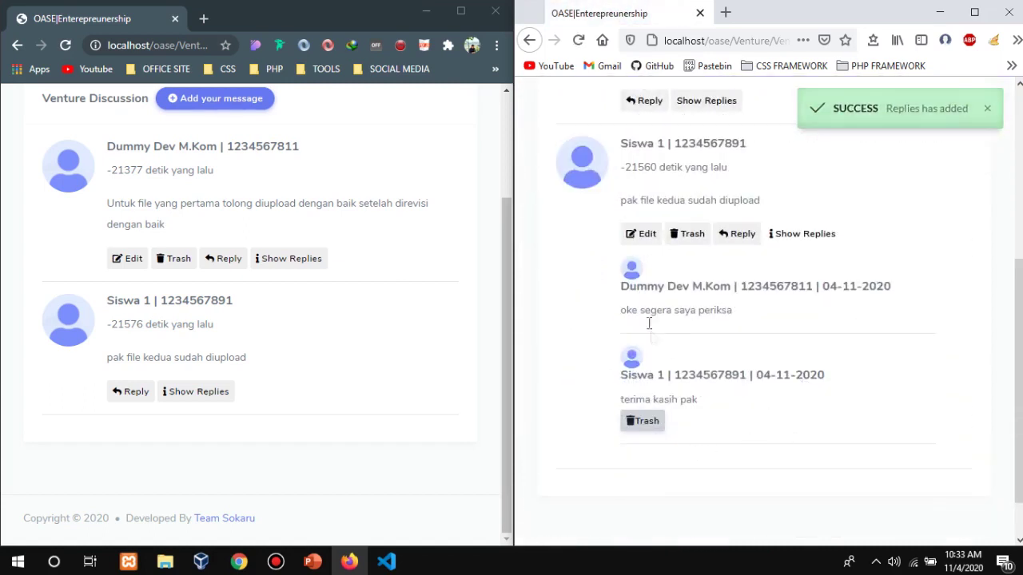
left_click_drag(747, 310, 617, 313)
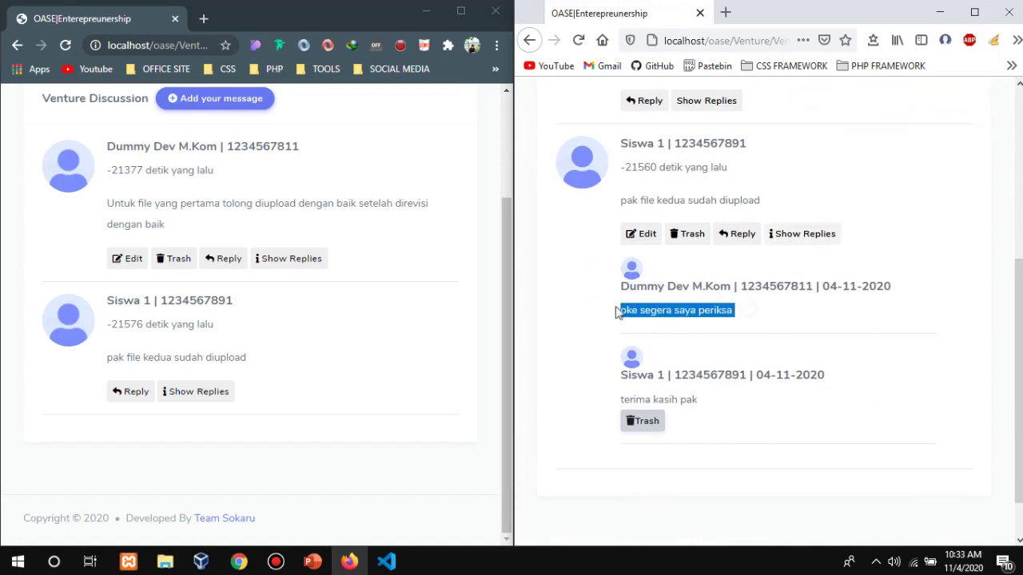
left_click(654, 357)
left_click(643, 422)
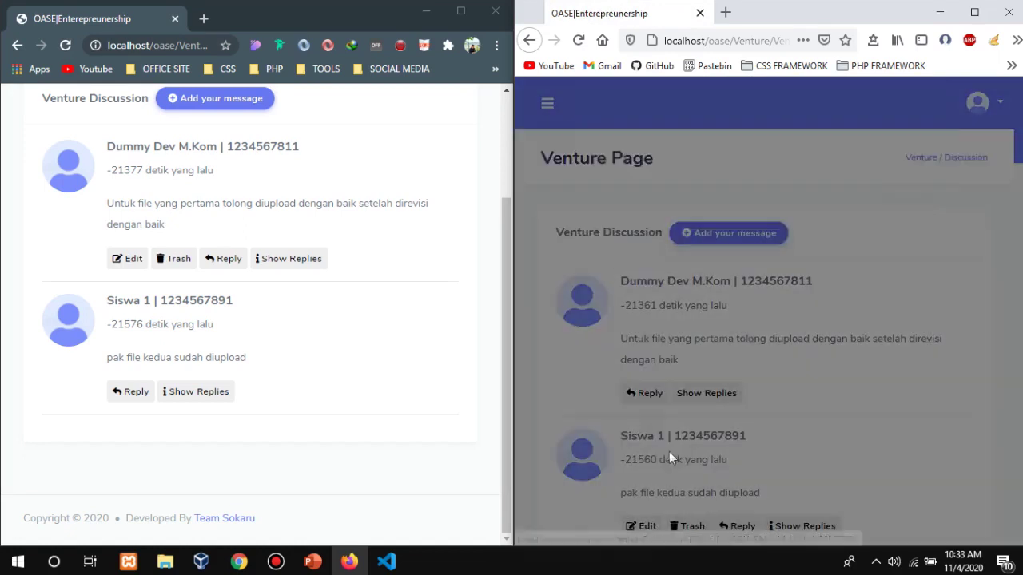
Cancel the deletion and open the student's Venture list, scrolled to the Completed column.
left_click(843, 234)
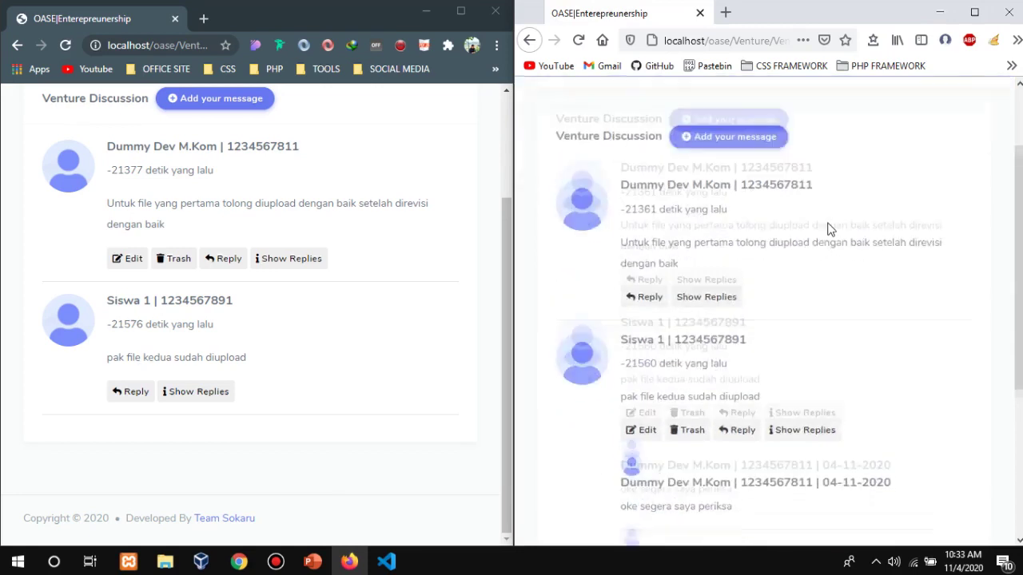
left_click(548, 107)
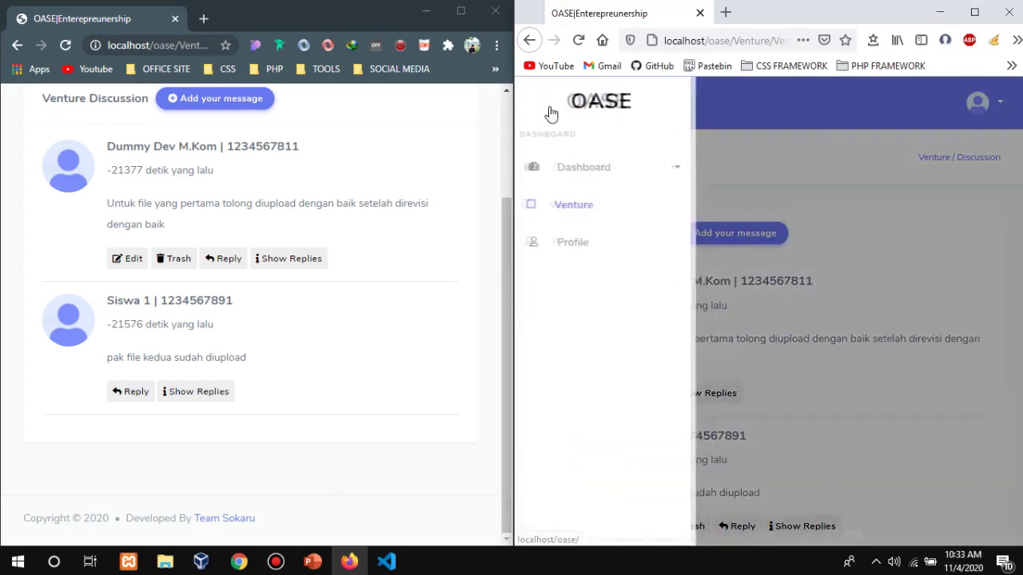
left_click(589, 208)
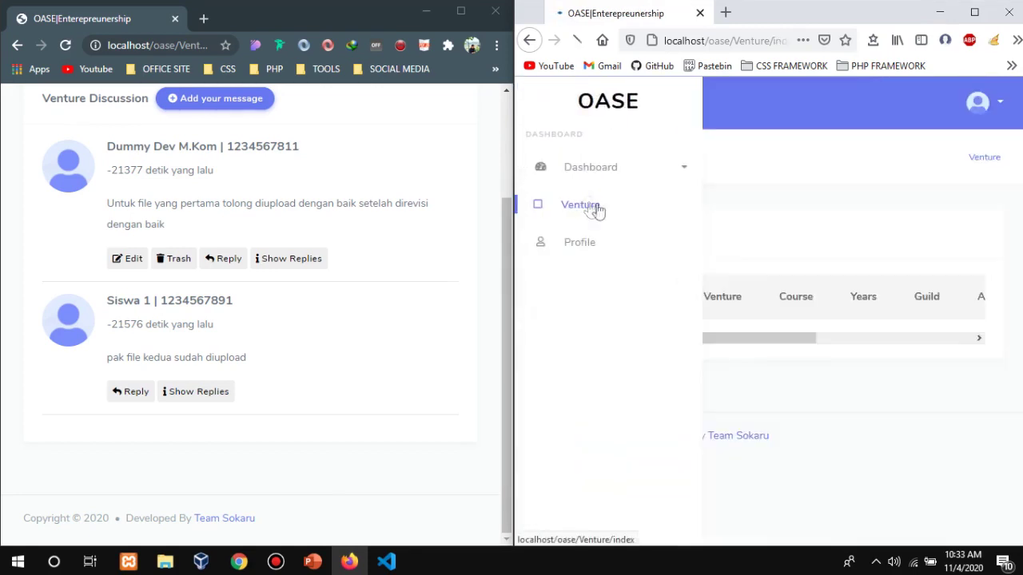
left_click_drag(793, 497, 951, 484)
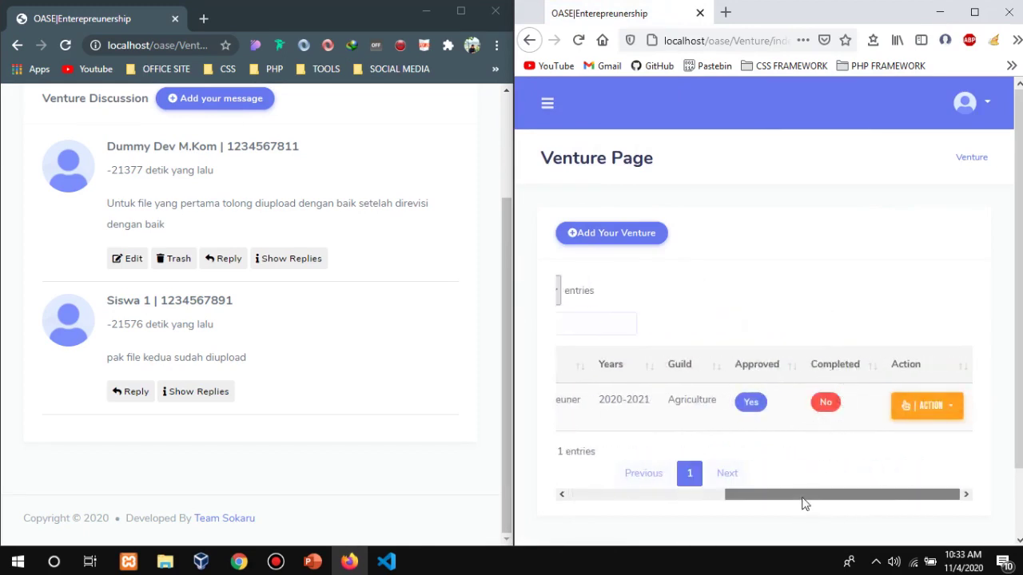
left_click_drag(804, 504, 641, 479)
scroll(224, 271, "up", 2)
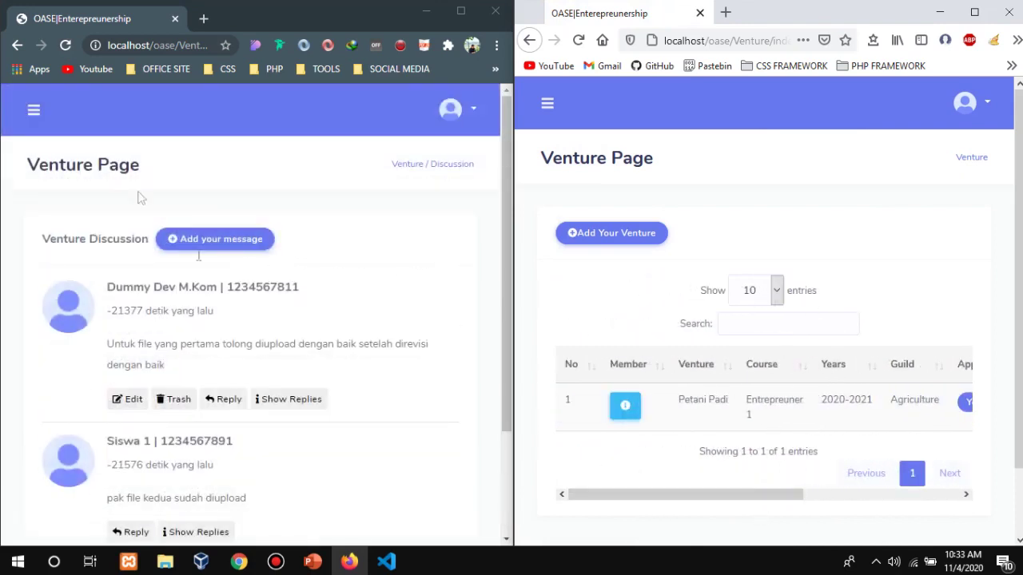
Open the Venture list in the teacher's window, showing Petani Padi approved but not completed.
left_click(34, 113)
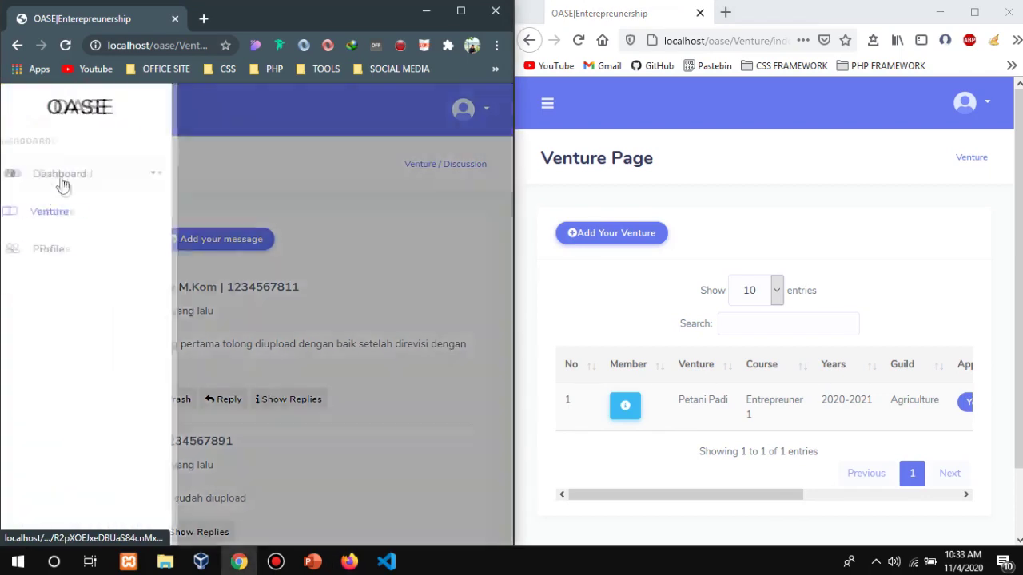
left_click(71, 211)
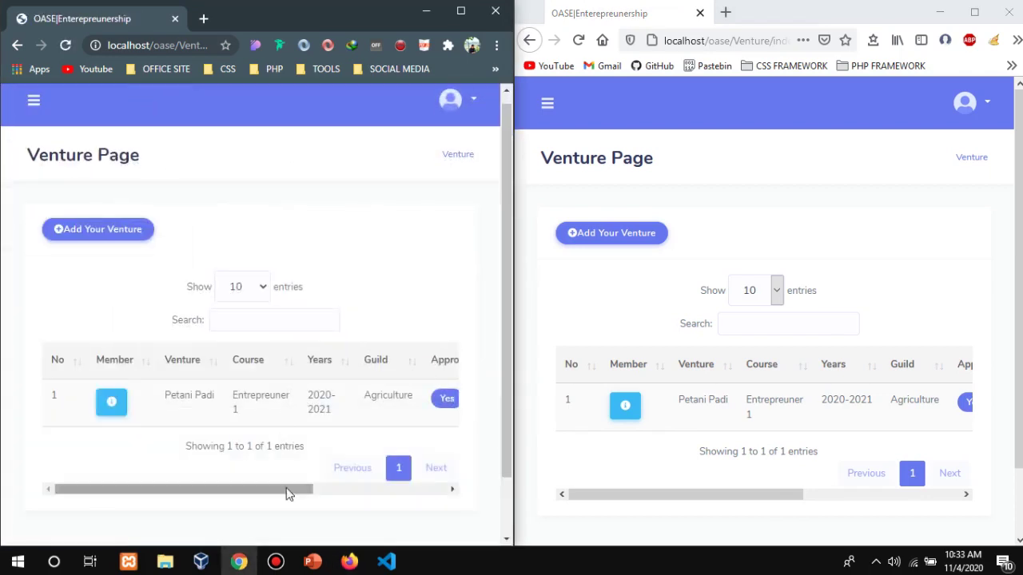
left_click_drag(288, 490, 495, 475)
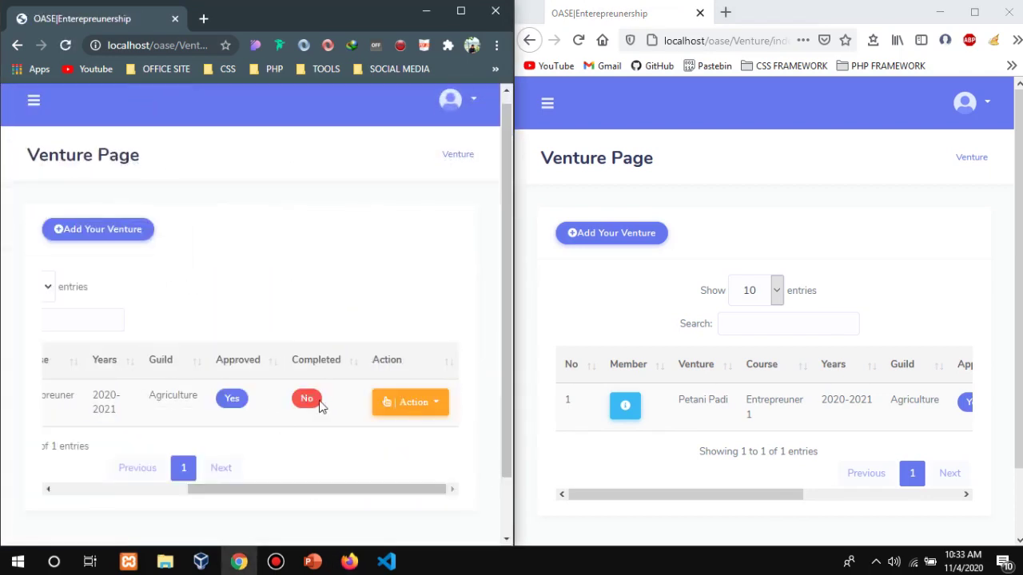
left_click(813, 192)
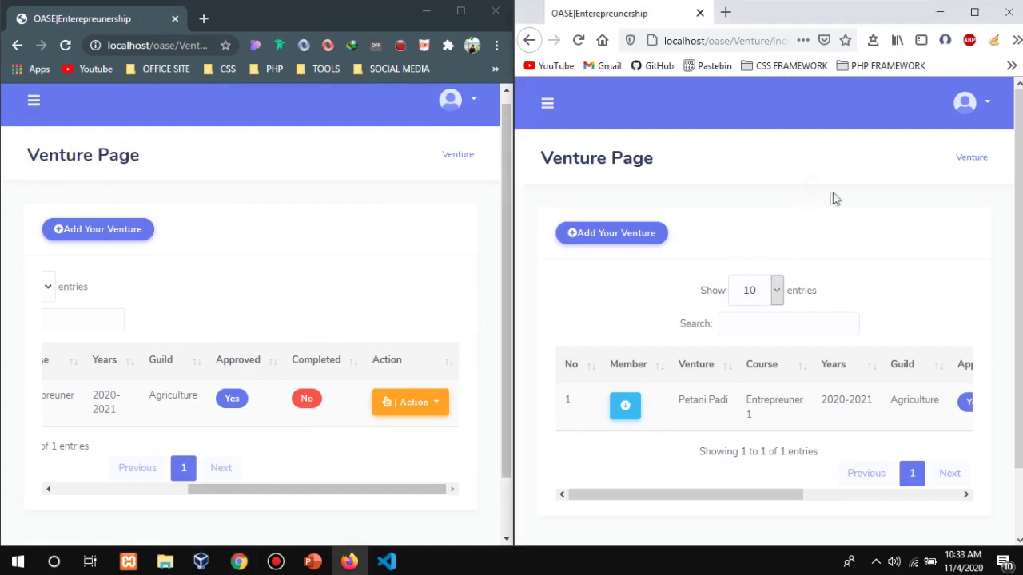
Log out of the current OASE account.
left_click(472, 106)
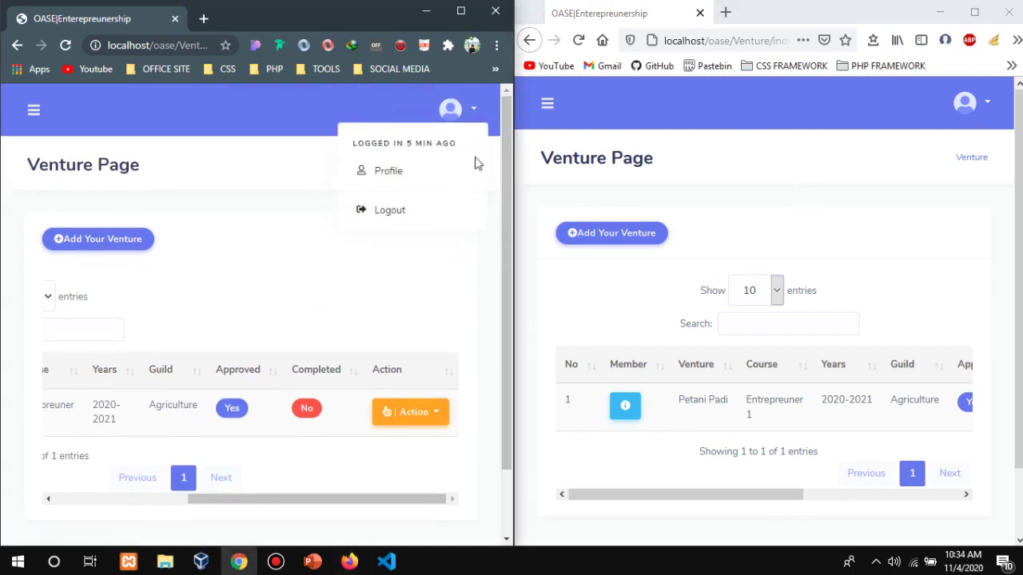
left_click(389, 214)
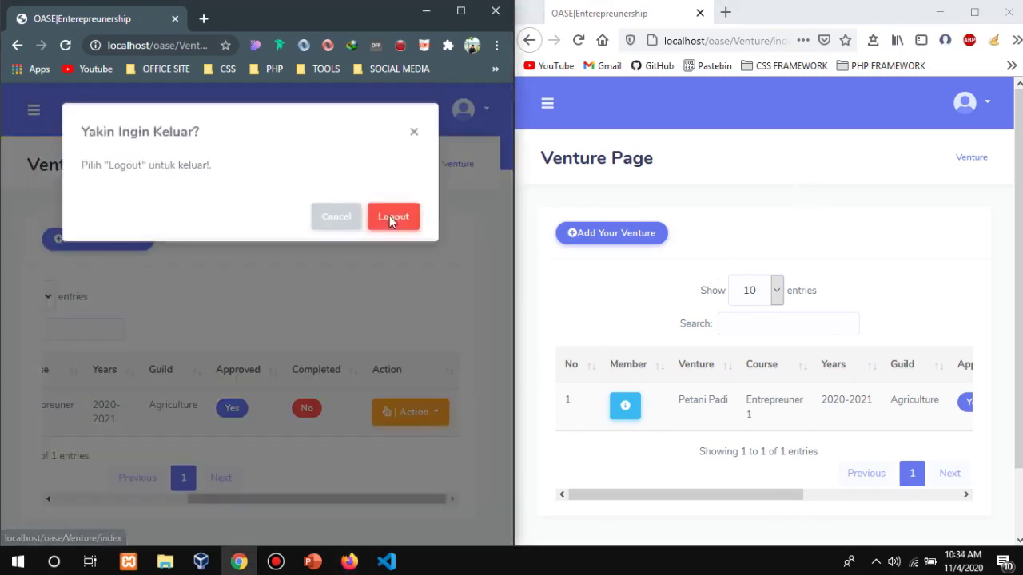
left_click(390, 221)
Log in with the administrator's email and password.
left_click_drag(310, 267, 144, 276)
type("ad")
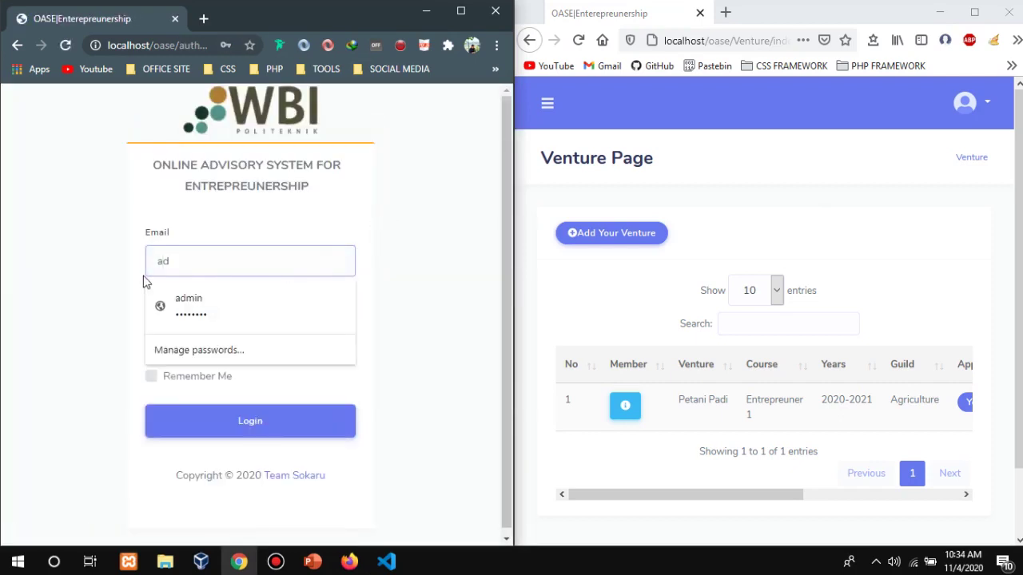
type("min@wbi")
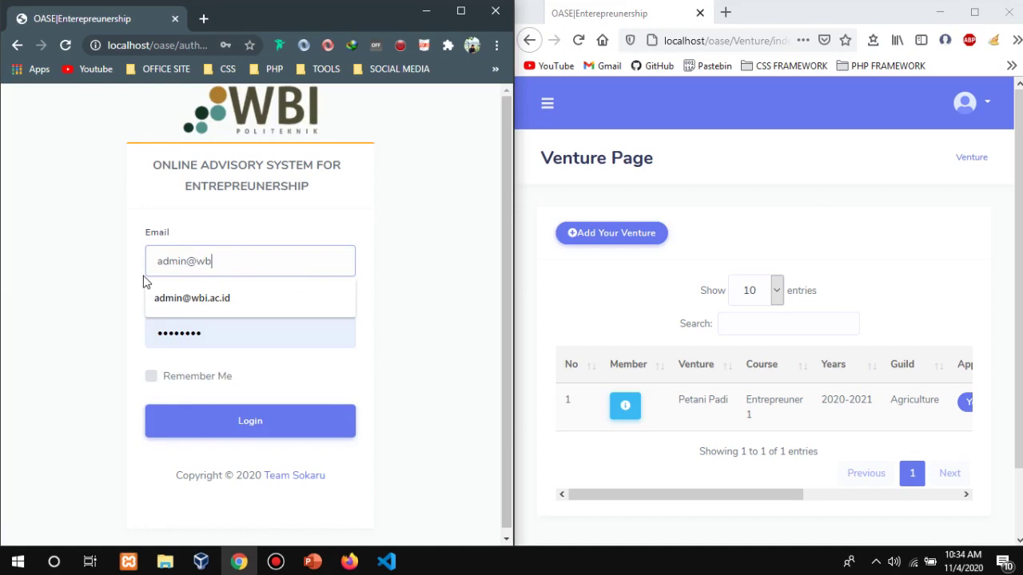
key("Down")
key("Tab")
type("adm")
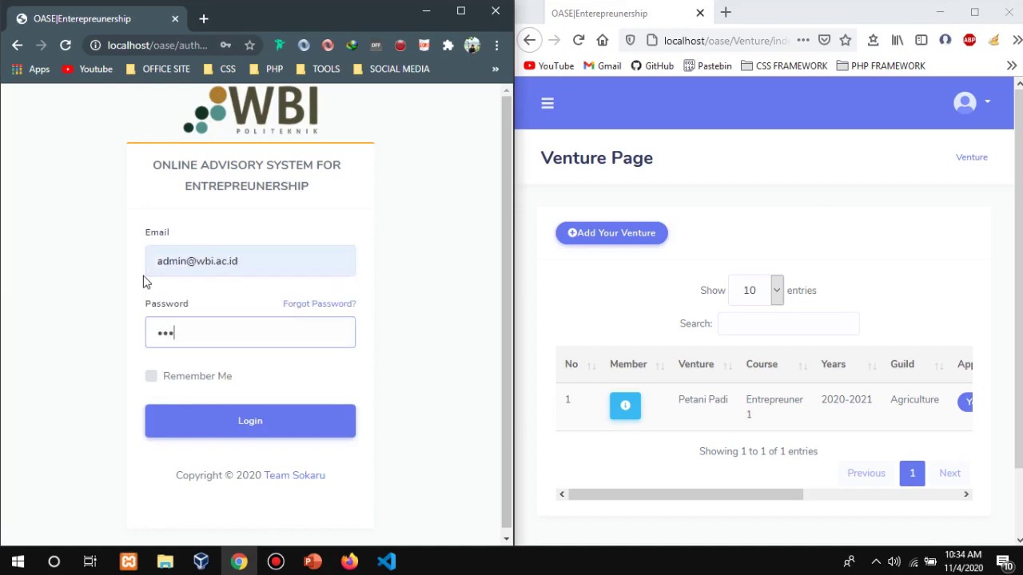
key("Return")
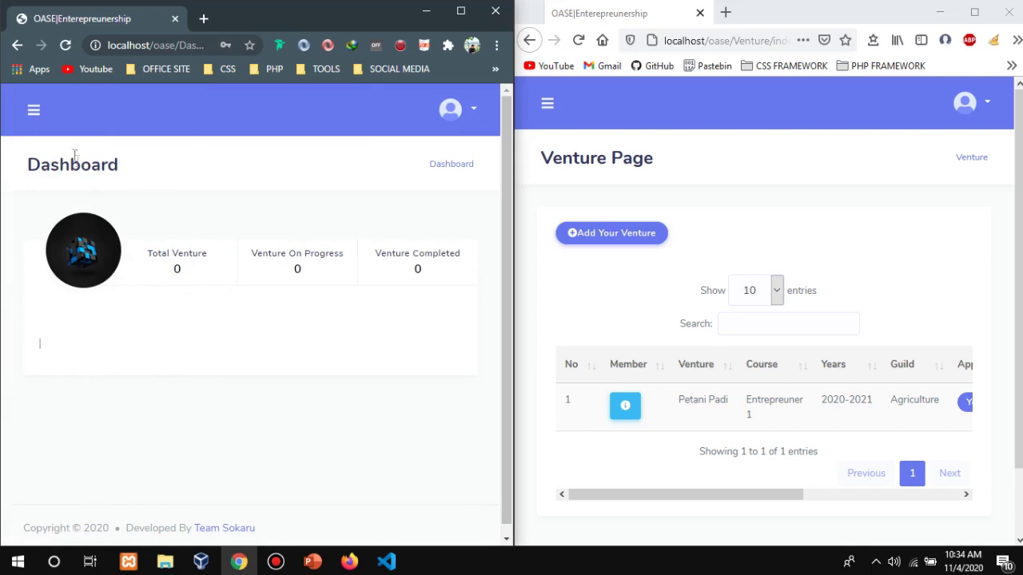
As admin, mark the Petani Padi venture as completed in the Venture list.
left_click(35, 113)
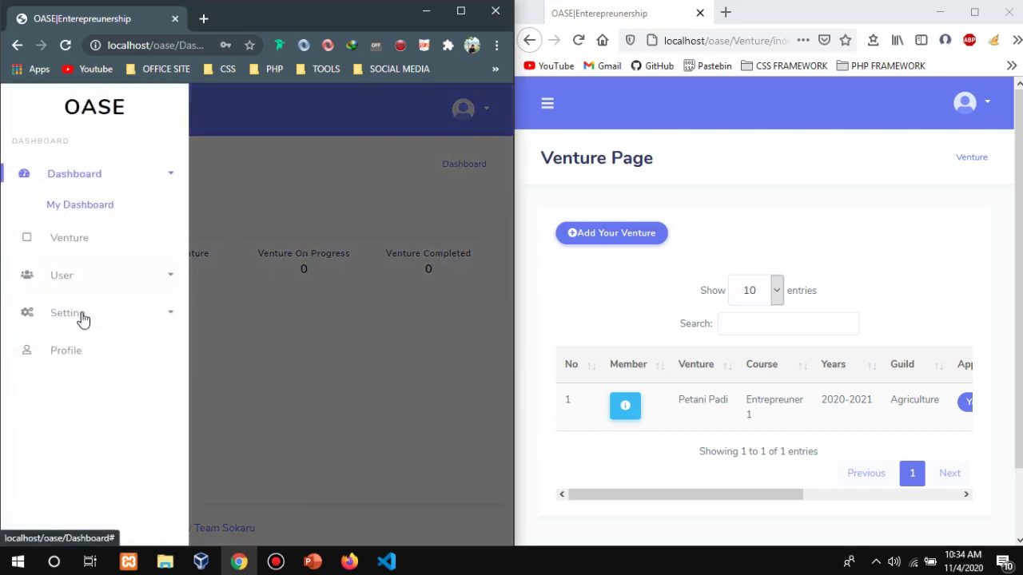
left_click(79, 242)
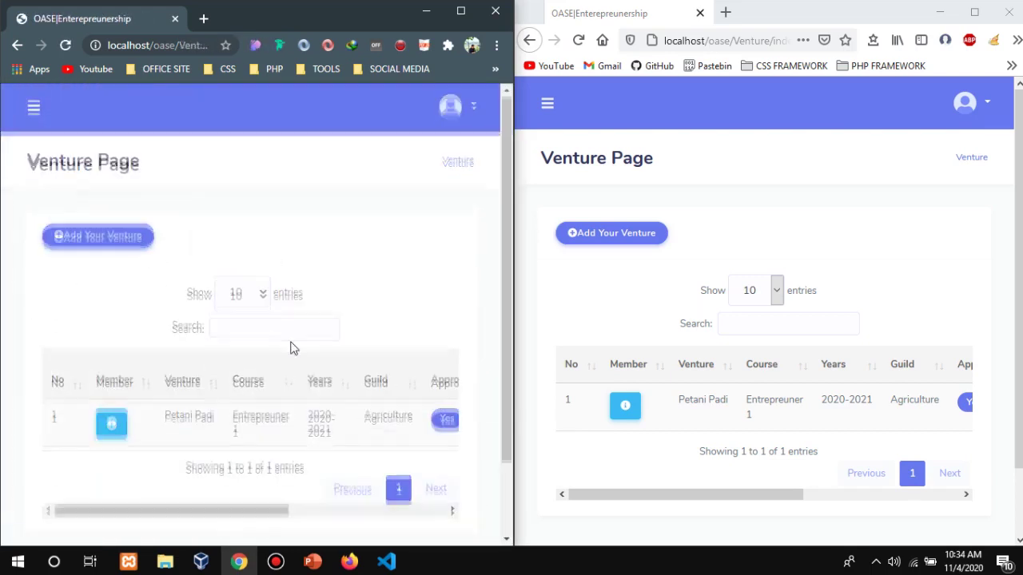
scroll(254, 421, "down", 2)
left_click_drag(254, 421, 154, 394)
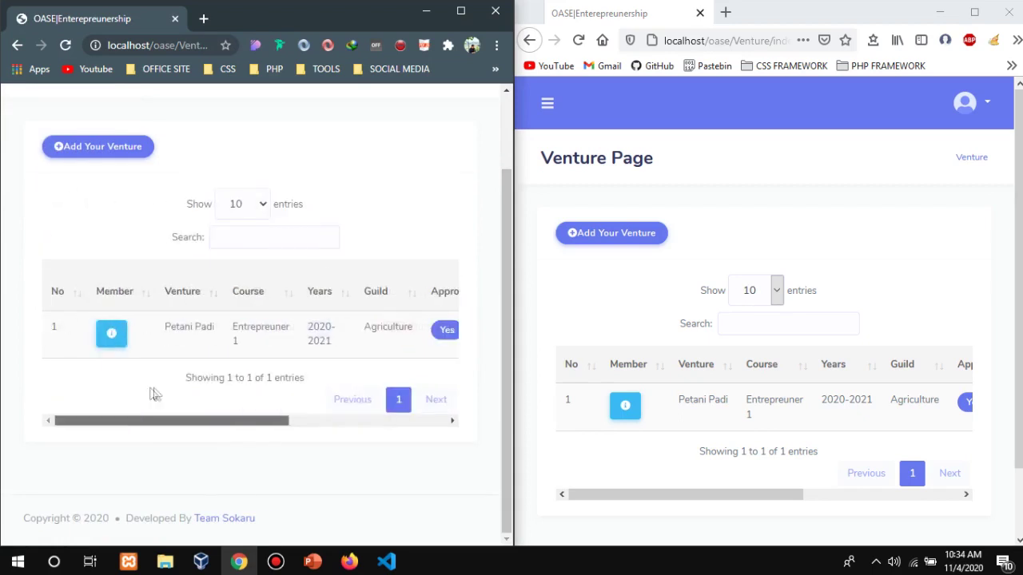
left_click_drag(246, 385, 405, 407)
left_click(247, 330)
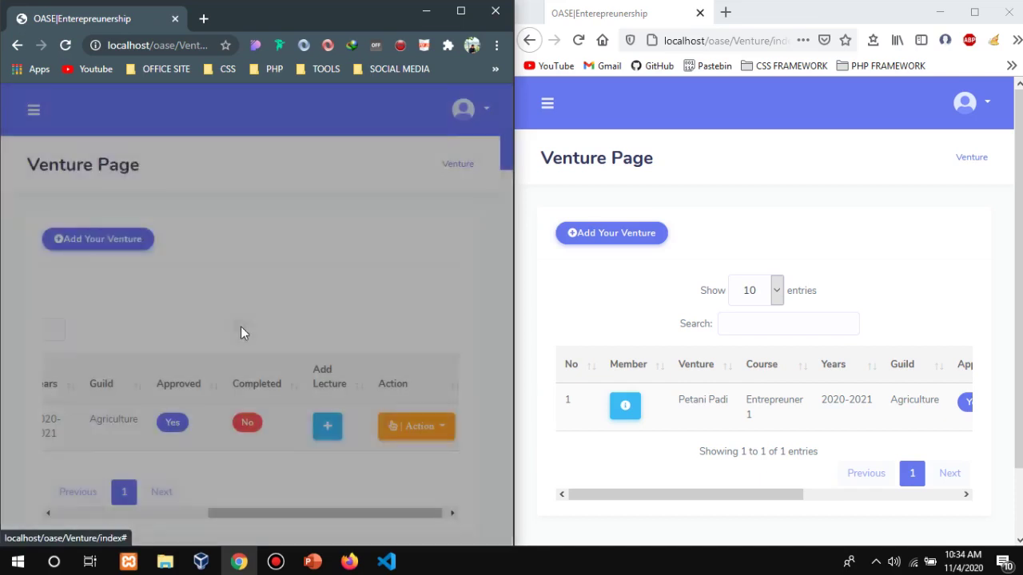
left_click(379, 239)
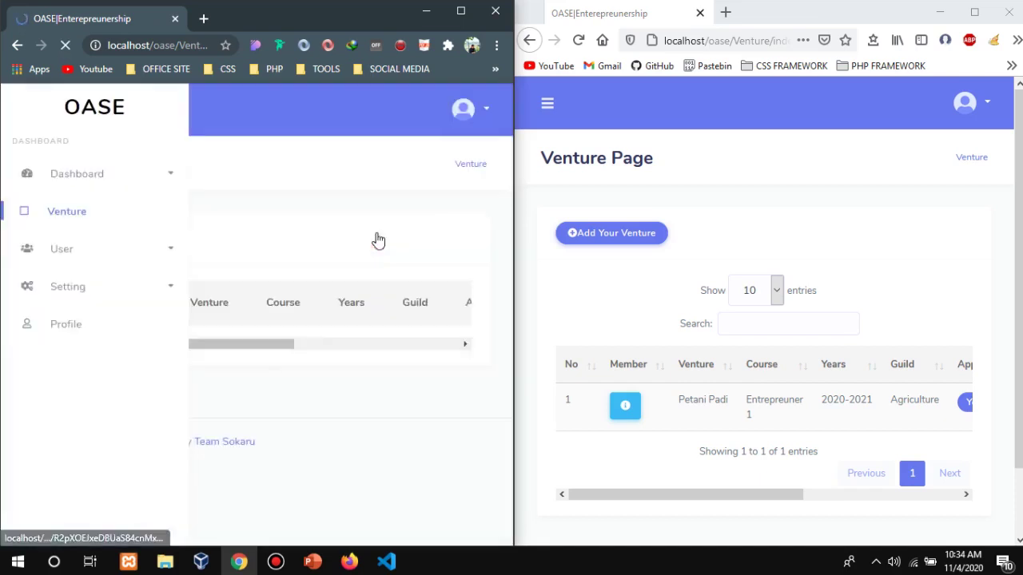
Reload the student's Venture list so Petani Padi shows Completed: Yes.
scroll(379, 237, "down", 2)
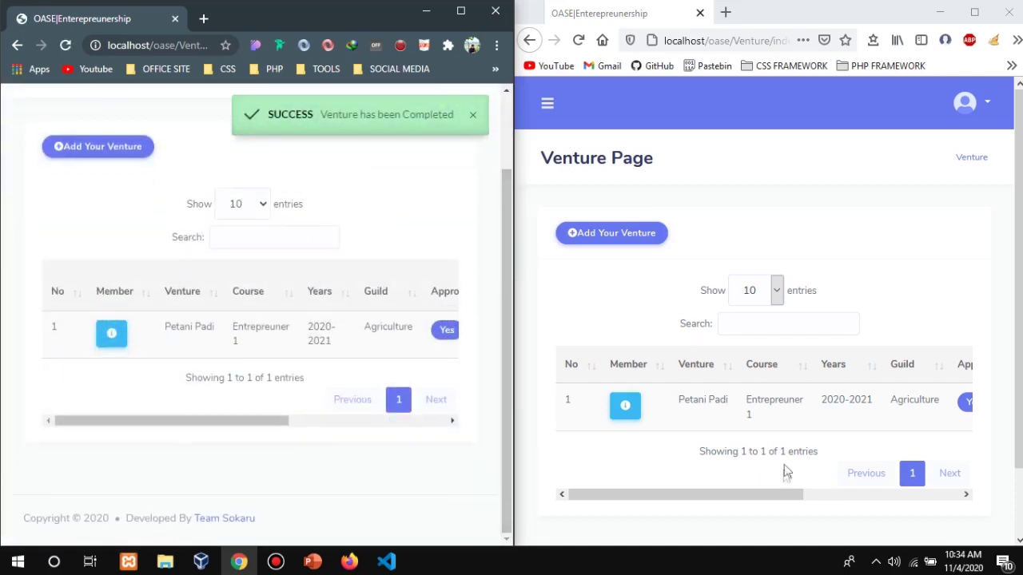
left_click_drag(803, 495, 969, 524)
key("F5")
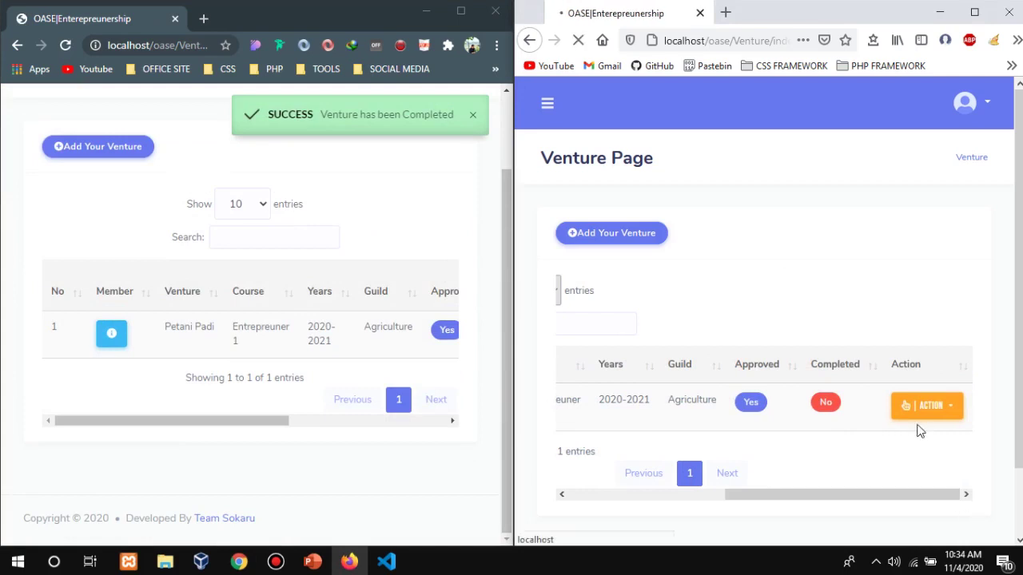
left_click_drag(872, 501, 964, 470)
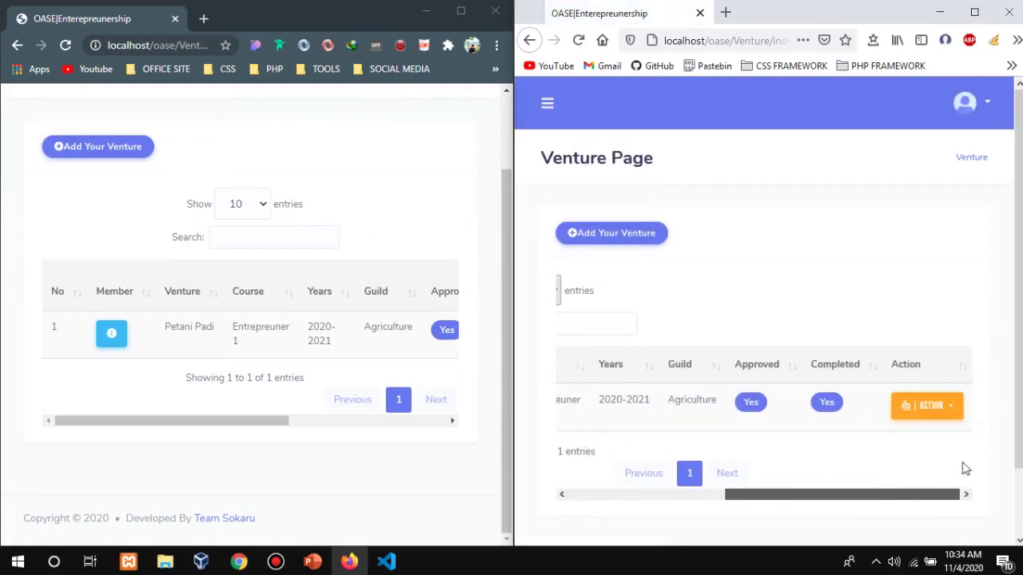
Open the Venture Activity page for the Petani Padi venture.
left_click(945, 414)
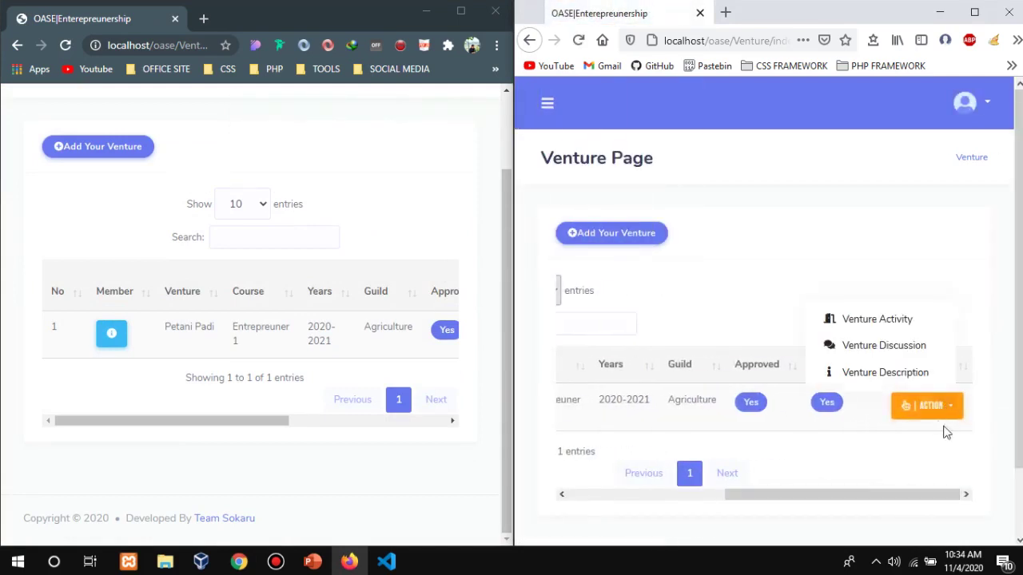
left_click(907, 323)
scroll(692, 344, "down", 15)
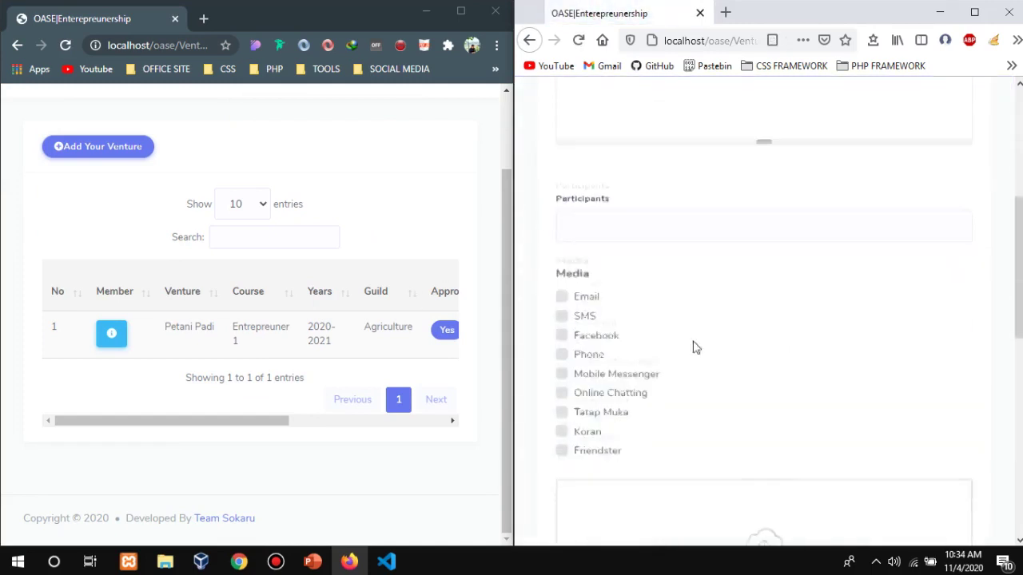
left_click_drag(783, 423, 906, 429)
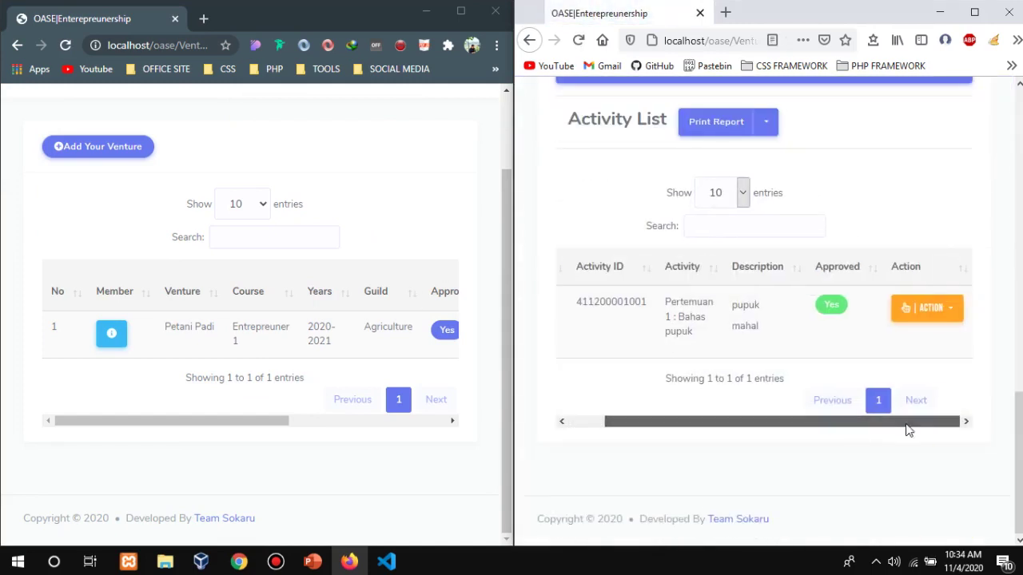
left_click_drag(841, 422, 791, 429)
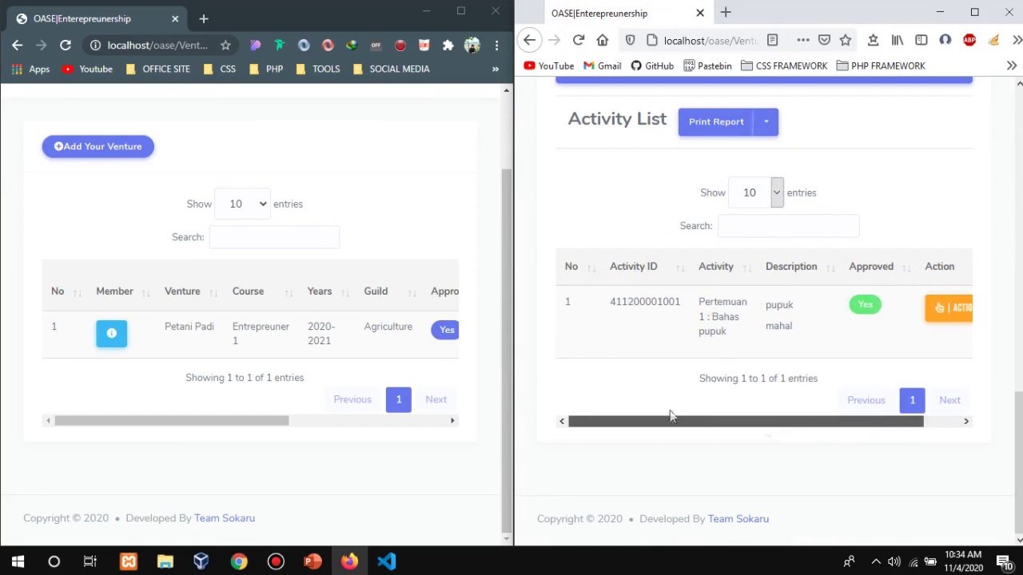
scroll(668, 308, "up", 4)
scroll(679, 304, "up", 10)
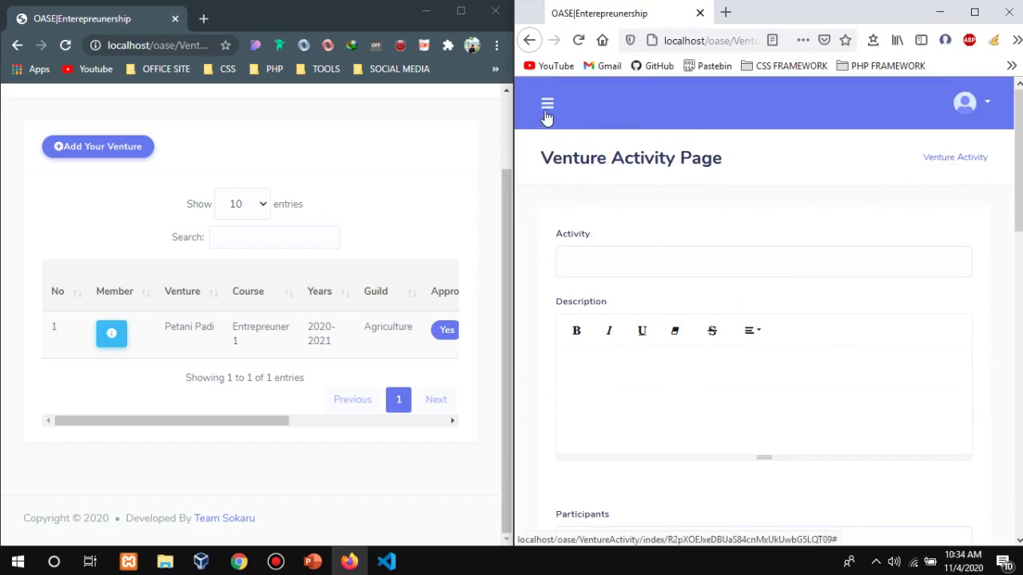
Go to the student's My Dashboard, showing 1 total and 1 completed venture.
left_click(546, 116)
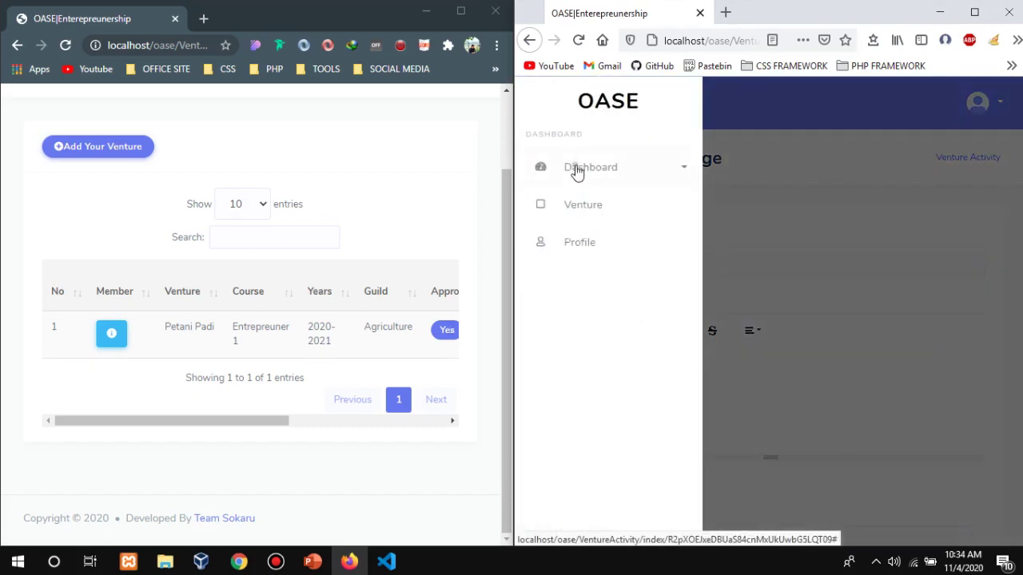
left_click(575, 169)
left_click(589, 199)
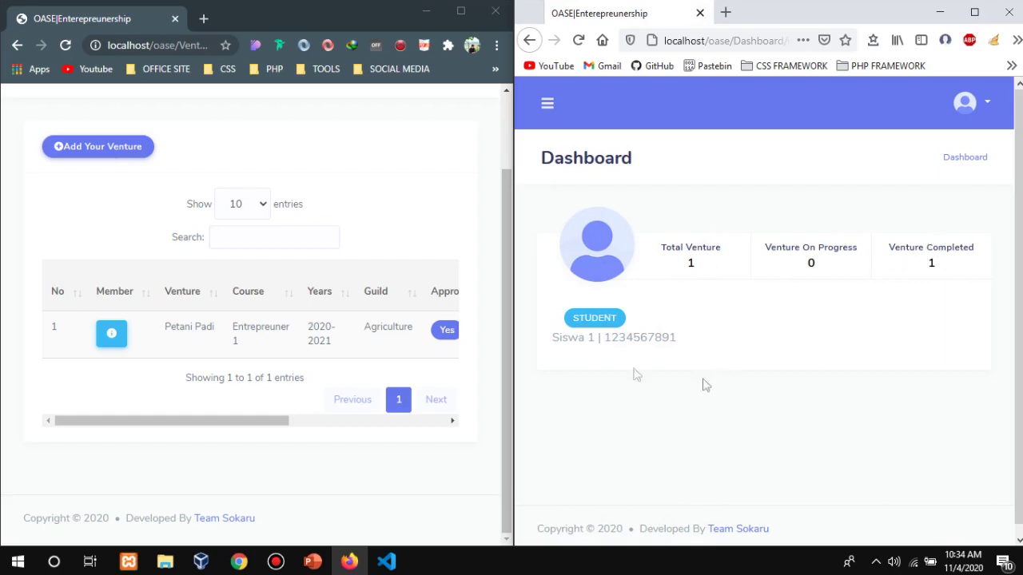
scroll(183, 184, "up", 2)
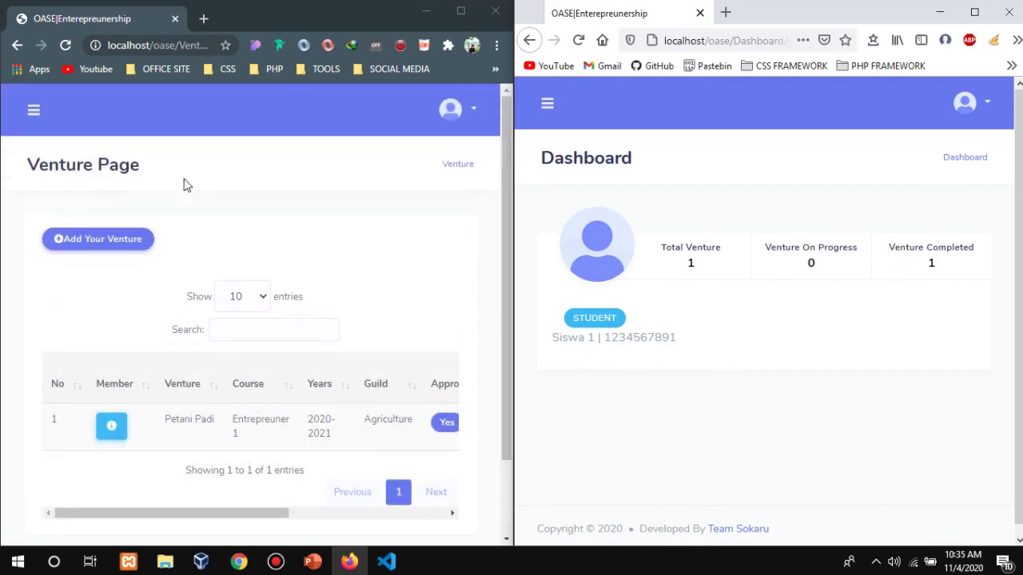